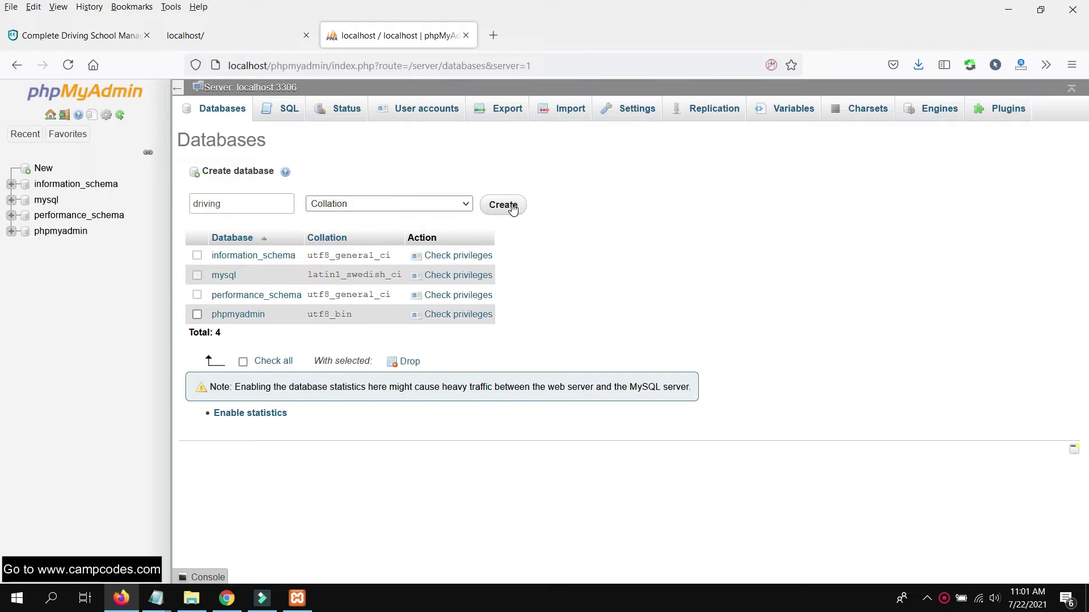
- Choose C:\xampp\htdocs\Database\database.sql as the file to import into the driving database
{"action": "left_click", "coordinate": [533, 110]}
{"action": "scroll", "coordinate": [474, 230], "scroll_direction": "down", "scroll_amount": 2}
{"action": "scroll", "coordinate": [410, 237], "scroll_direction": "up", "scroll_amount": 2}
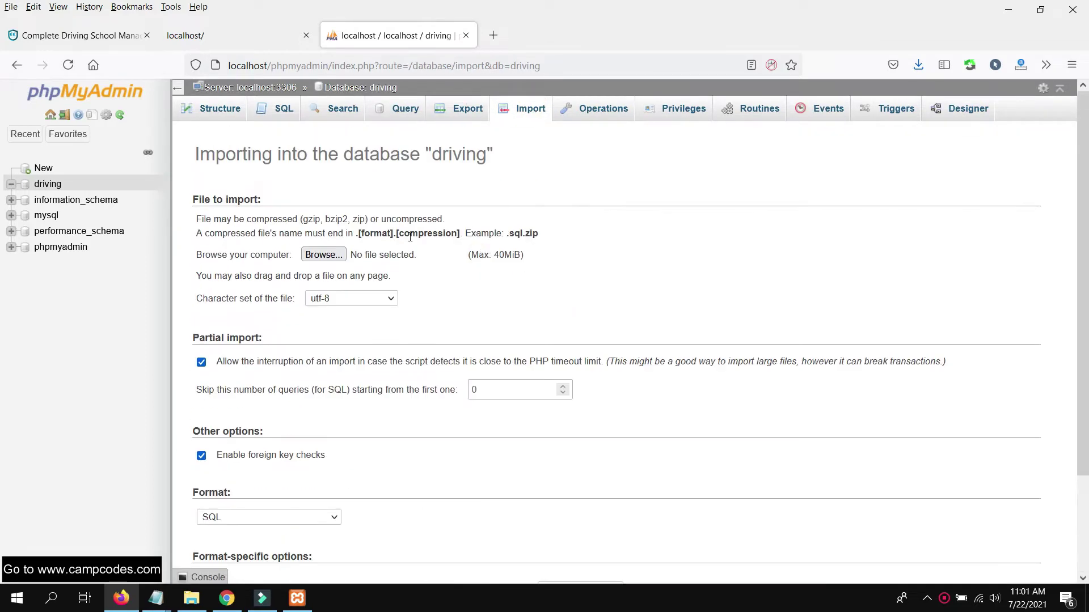
{"action": "left_click", "coordinate": [340, 254]}
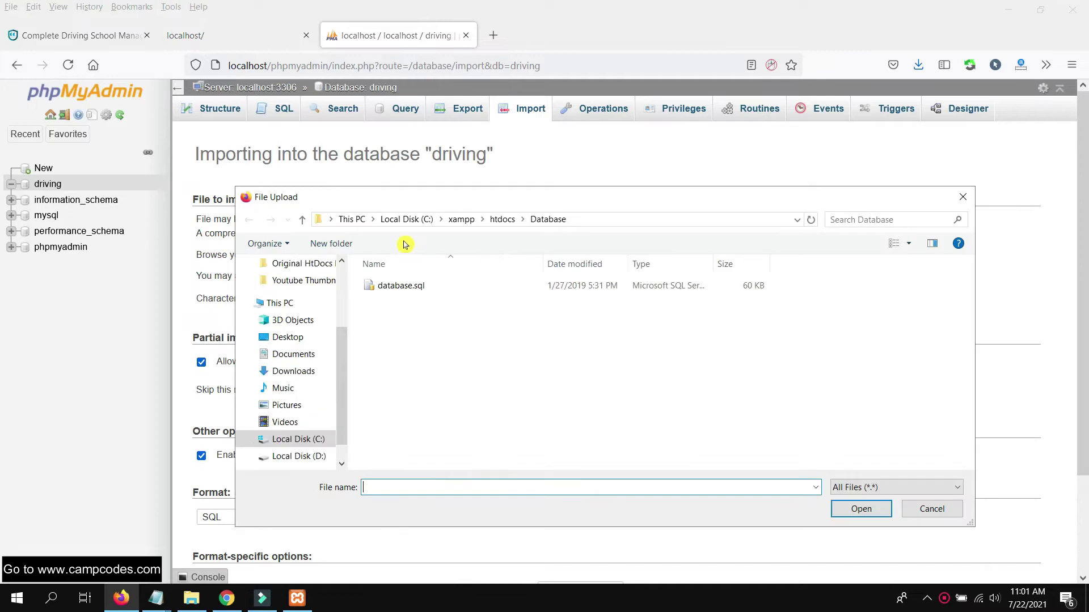
{"action": "left_click", "coordinate": [577, 221]}
{"action": "left_click_drag", "start_coordinate": [465, 220], "coordinate": [337, 220]}
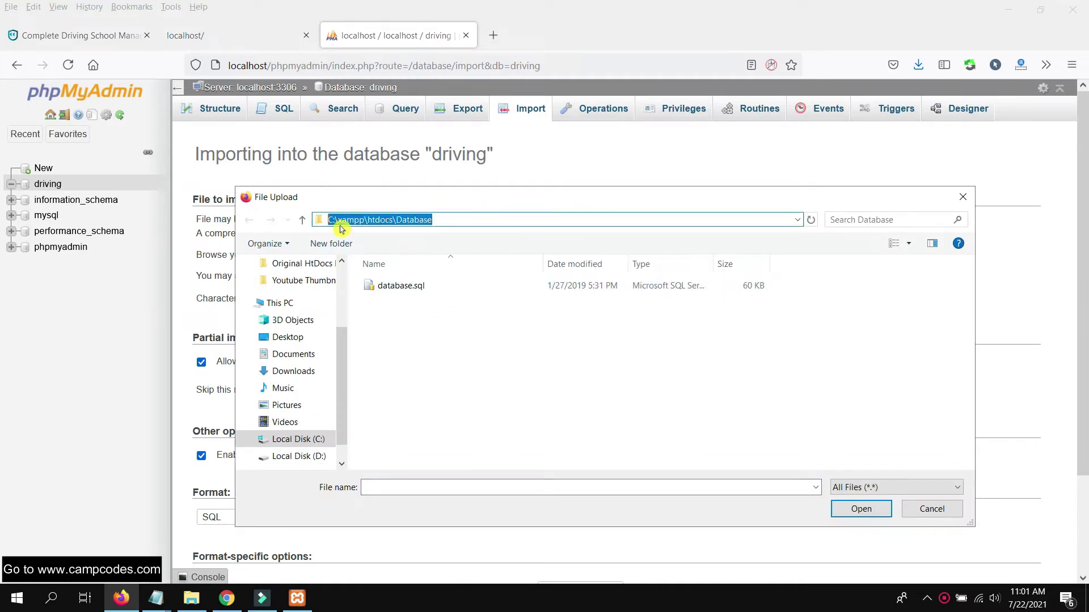
{"action": "left_click", "coordinate": [303, 220]}
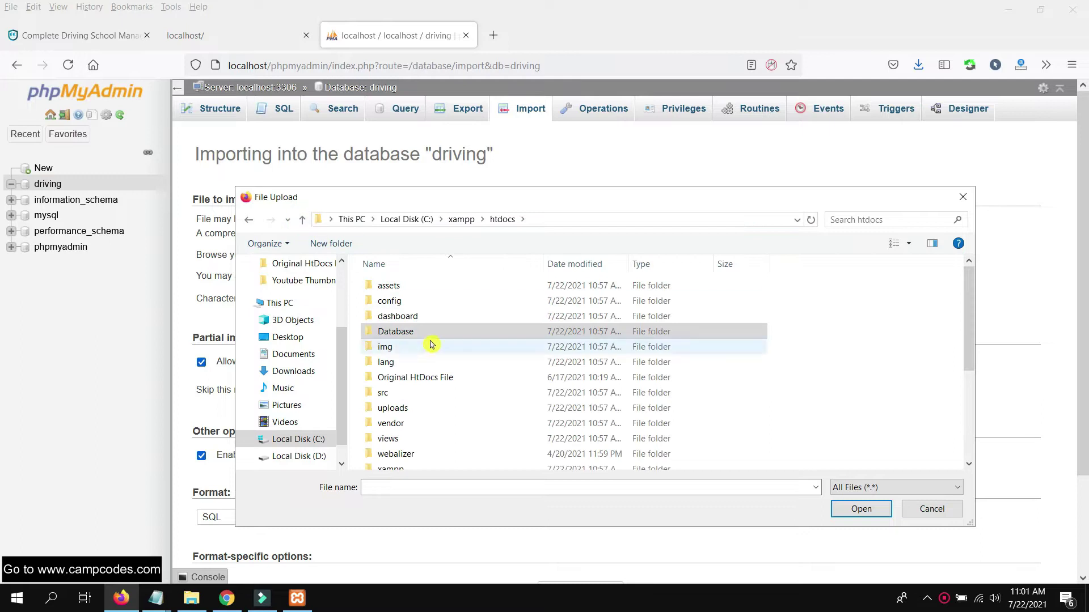
{"action": "left_click", "coordinate": [536, 220]}
{"action": "left_click", "coordinate": [452, 220]}
{"action": "double_click", "coordinate": [452, 221]}
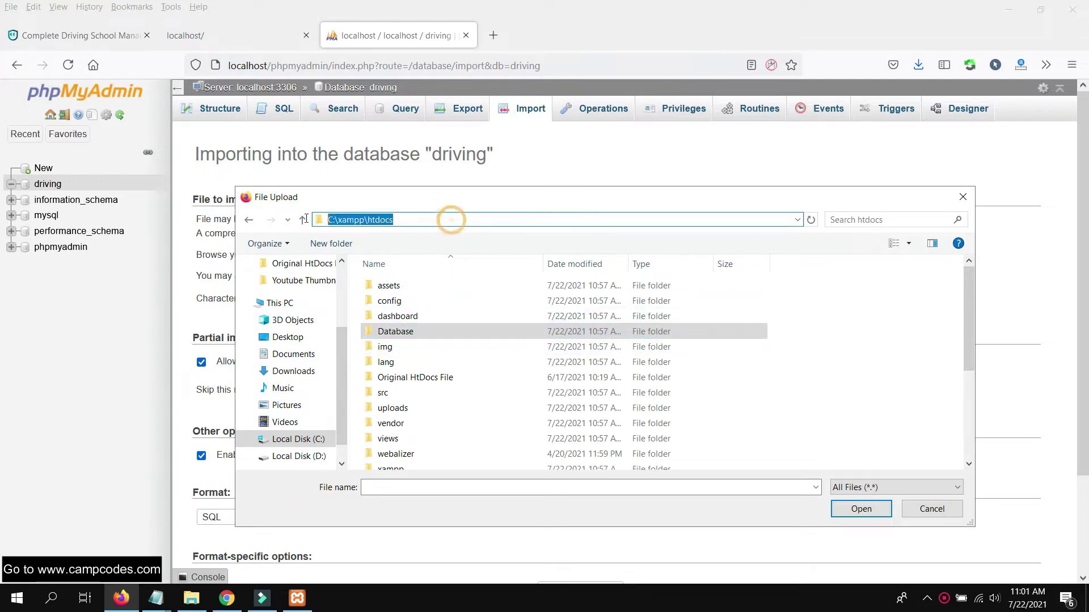
{"action": "left_click", "coordinate": [830, 374]}
{"action": "double_click", "coordinate": [414, 335]}
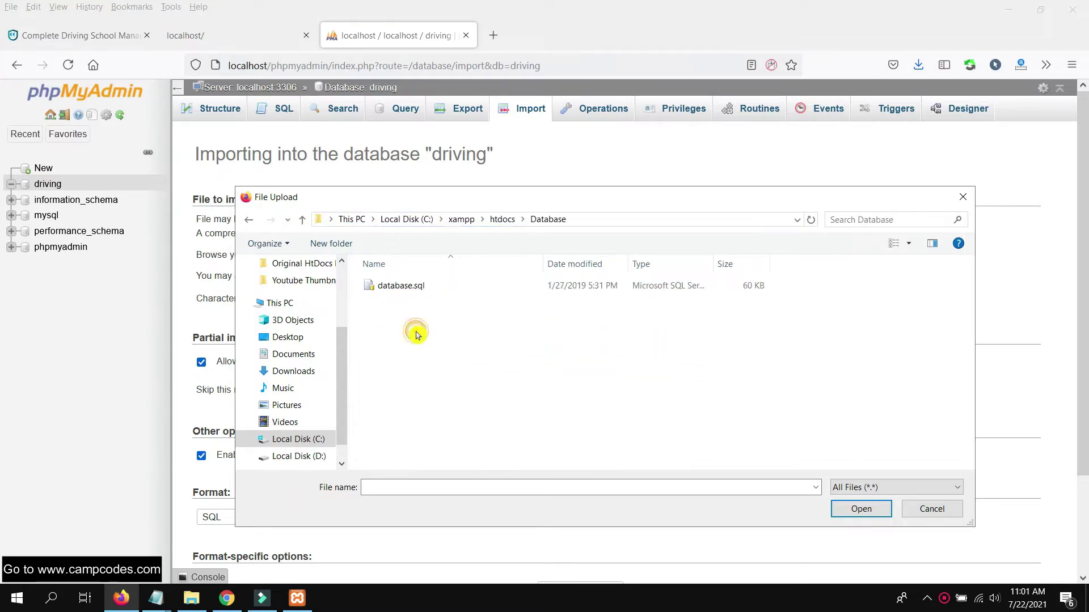
{"action": "double_click", "coordinate": [417, 287]}
- Run the import of database.sql and view the users table's row
{"action": "scroll", "coordinate": [811, 379], "scroll_direction": "down", "scroll_amount": 2}
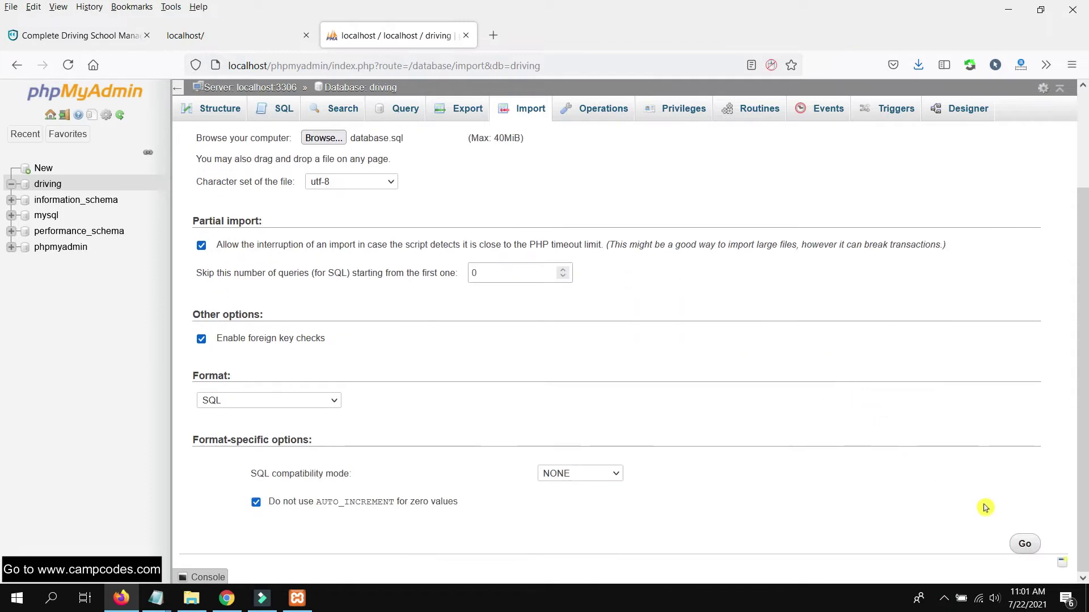
{"action": "left_click", "coordinate": [1023, 542]}
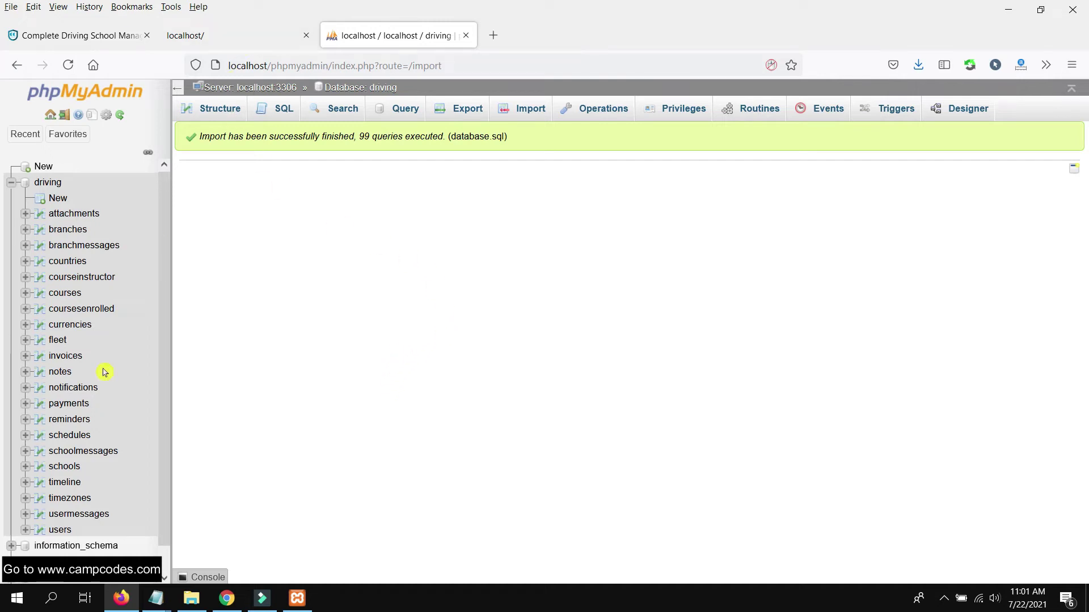
{"action": "left_click", "coordinate": [59, 530]}
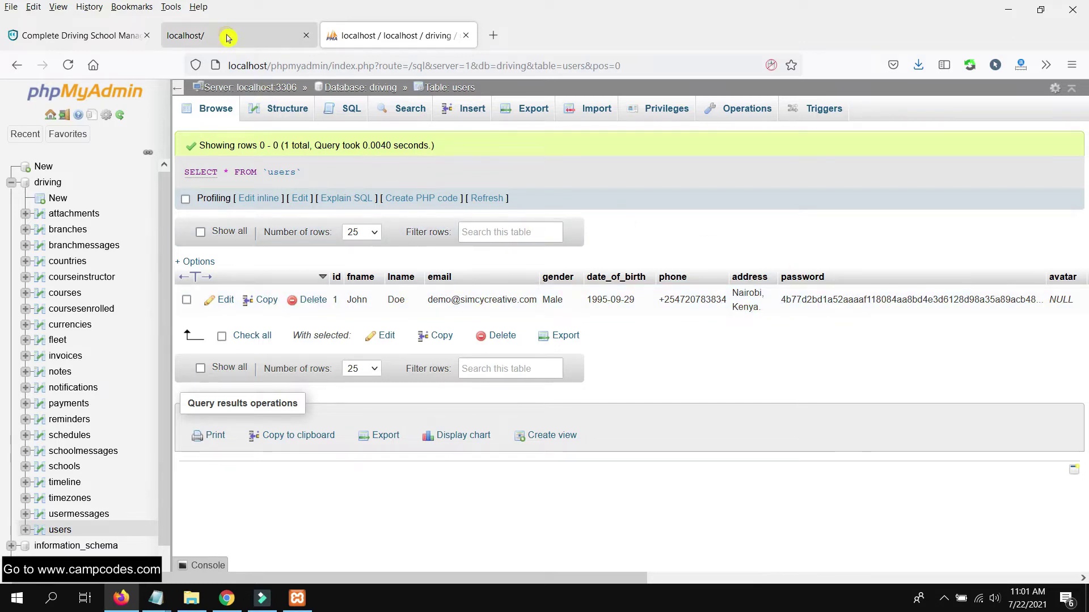
- Reload the driving school app so its Dashboard loads on the imported data
{"action": "left_click", "coordinate": [227, 36]}
{"action": "right_click", "coordinate": [228, 37]}
{"action": "left_click", "coordinate": [263, 72]}
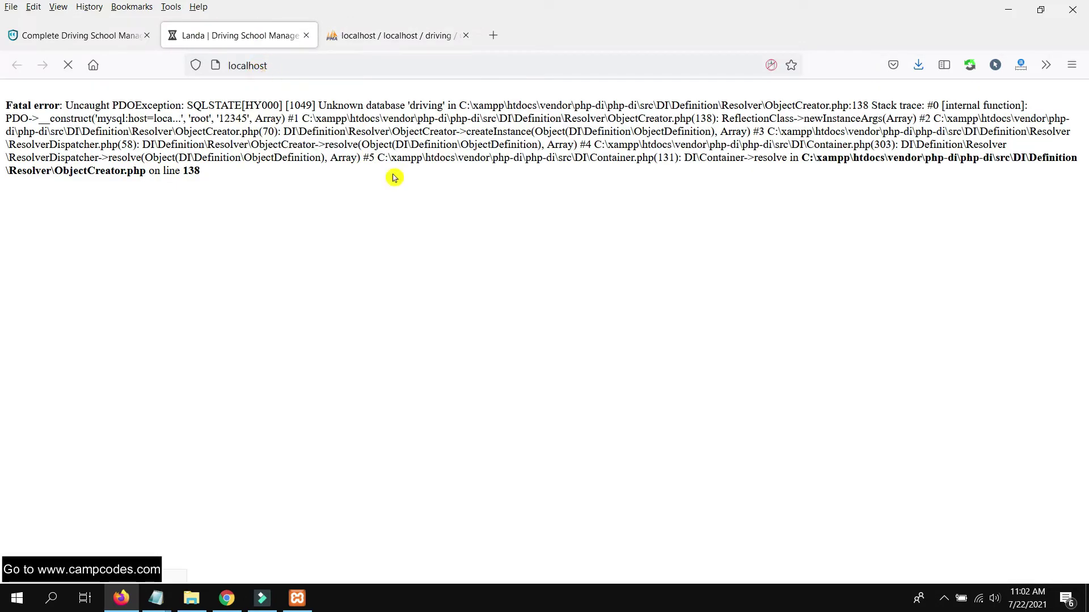
{"action": "scroll", "coordinate": [375, 222], "scroll_direction": "down", "scroll_amount": 8}
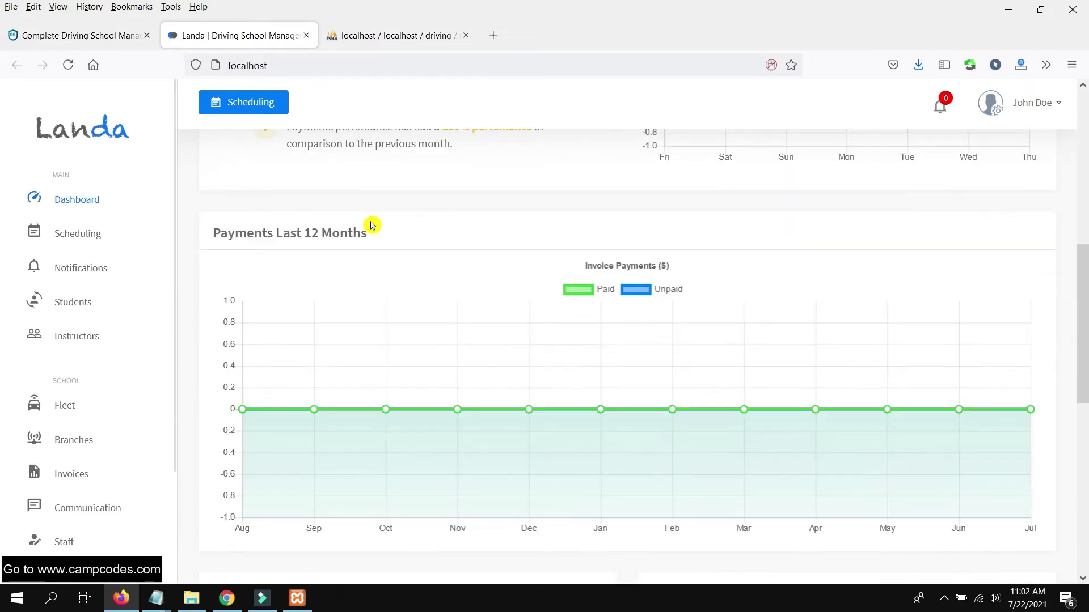
{"action": "scroll", "coordinate": [384, 199], "scroll_direction": "up", "scroll_amount": 8}
{"action": "scroll", "coordinate": [389, 200], "scroll_direction": "down", "scroll_amount": 1}
{"action": "scroll", "coordinate": [389, 198], "scroll_direction": "up", "scroll_amount": 1}
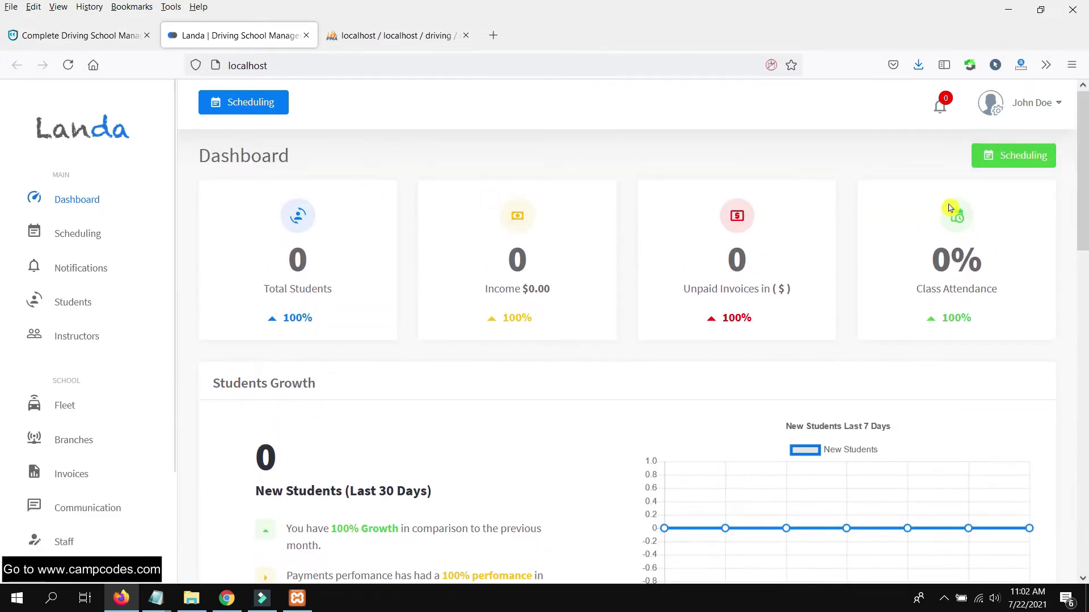
- Log out of the app from the account menu
{"action": "left_click", "coordinate": [1040, 103]}
{"action": "left_click", "coordinate": [1040, 103]}
{"action": "scroll", "coordinate": [505, 223], "scroll_direction": "down", "scroll_amount": 12}
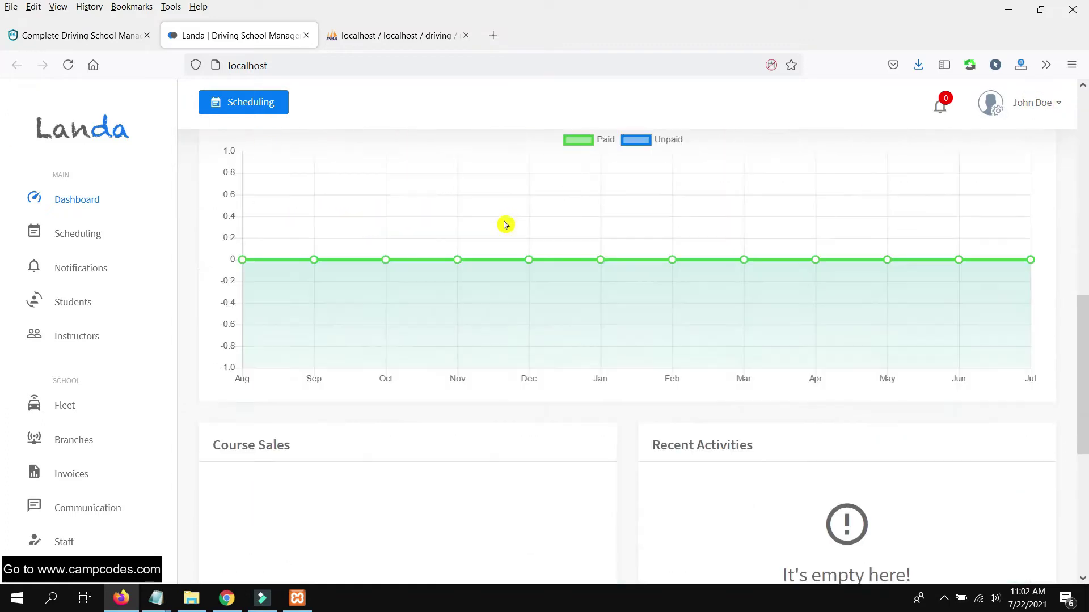
{"action": "scroll", "coordinate": [505, 229], "scroll_direction": "up", "scroll_amount": 12}
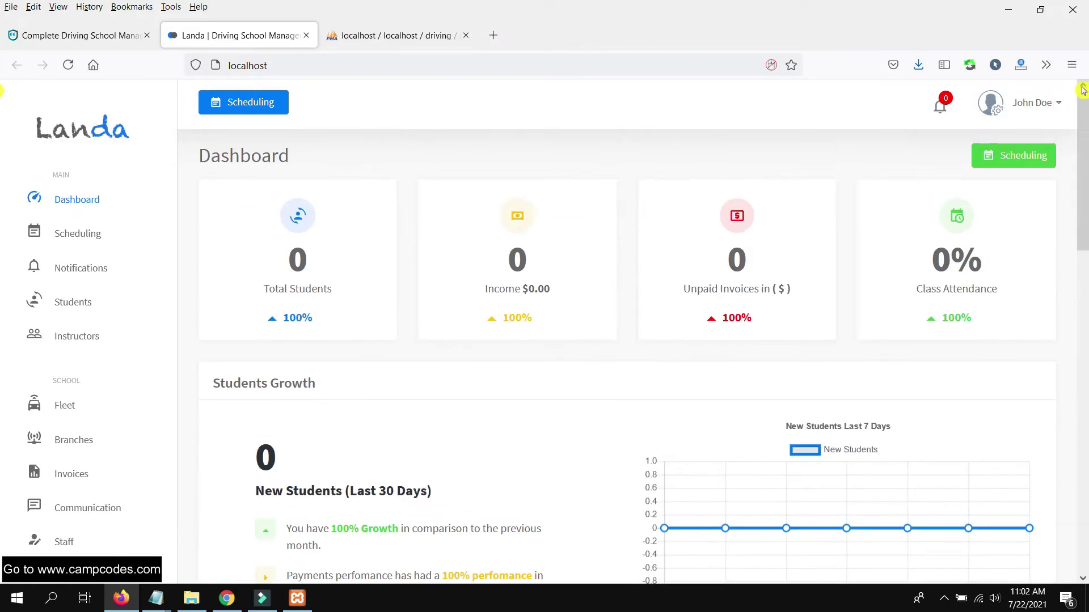
{"action": "left_click", "coordinate": [1049, 104]}
{"action": "left_click", "coordinate": [1006, 203]}
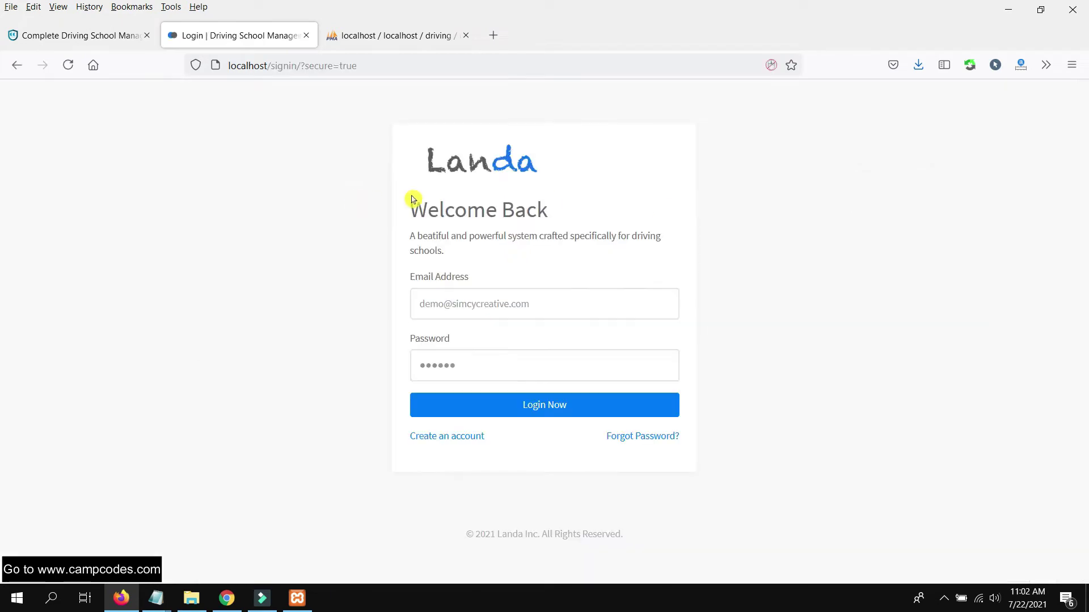
- Log back in using the demo account email and password from the project page
{"action": "left_click", "coordinate": [491, 305]}
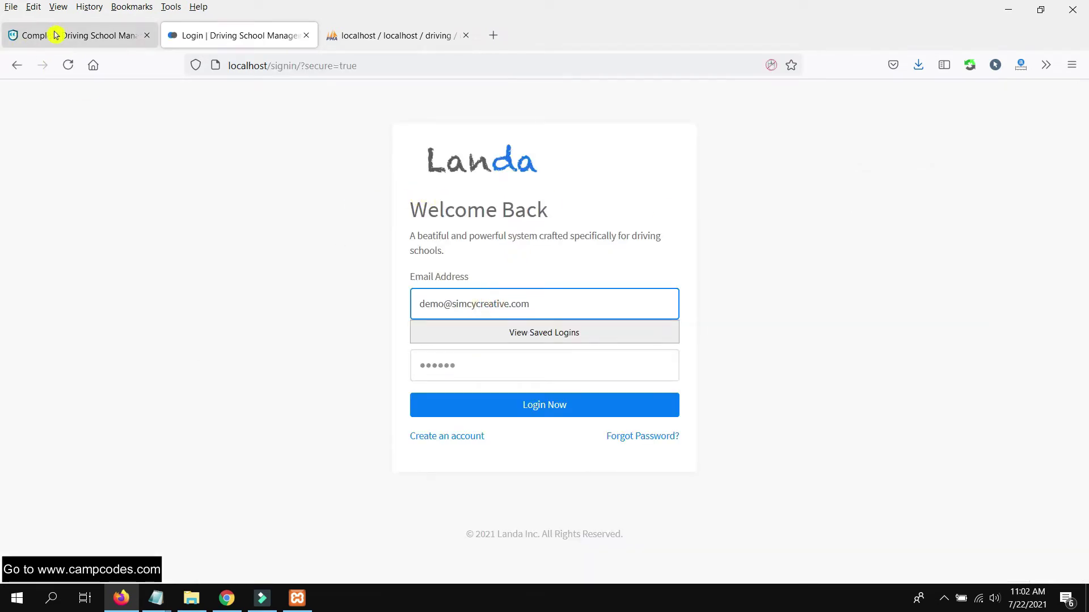
{"action": "left_click", "coordinate": [54, 35]}
{"action": "left_click_drag", "start_coordinate": [250, 243], "coordinate": [107, 236]}
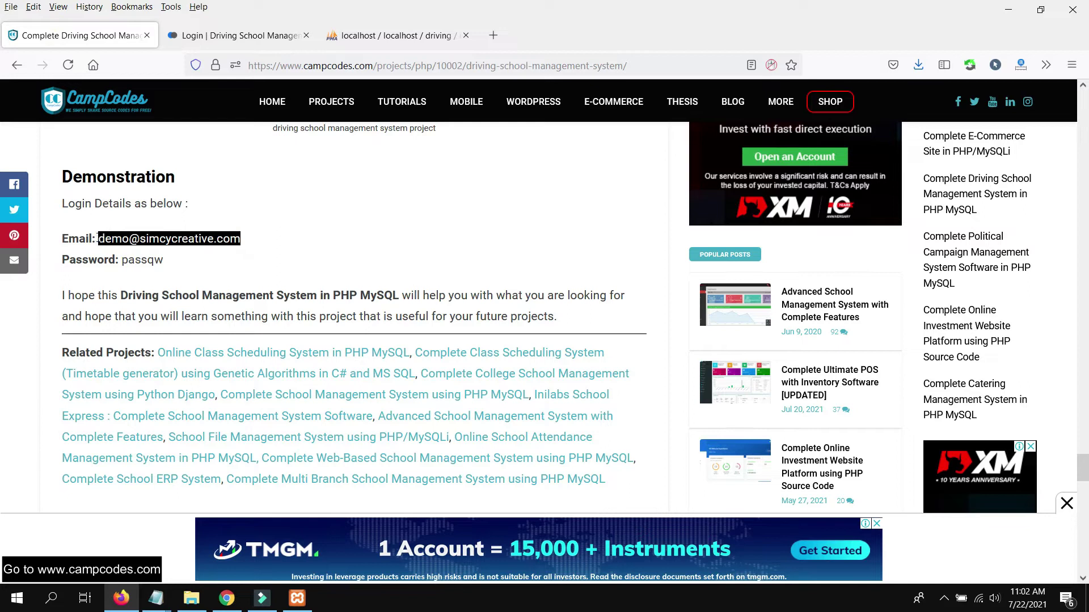
{"action": "left_click_drag", "start_coordinate": [170, 260], "coordinate": [122, 260]}
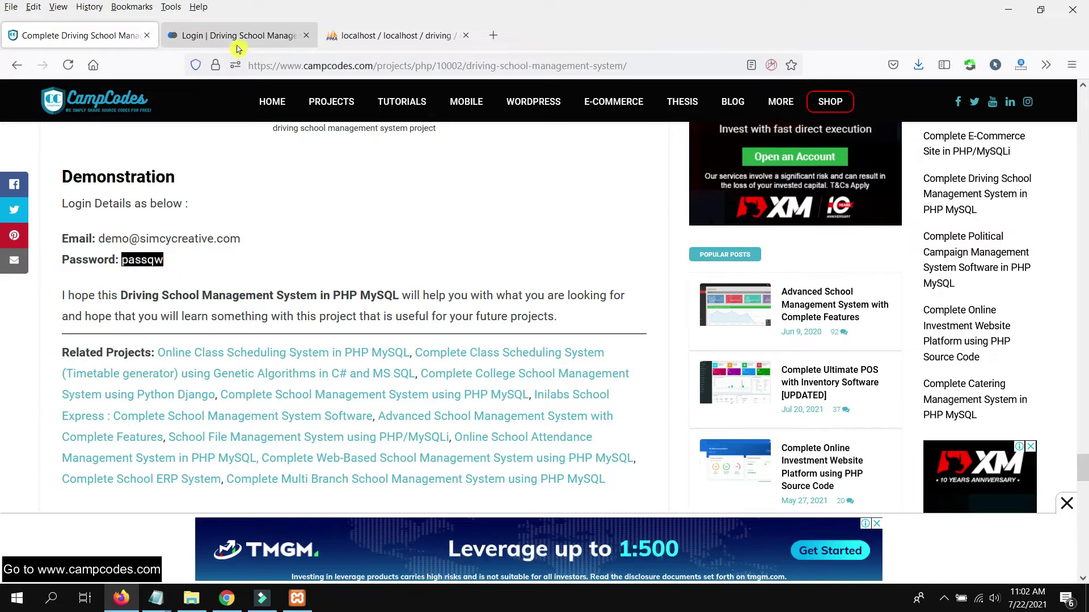
{"action": "left_click", "coordinate": [237, 35]}
{"action": "triple_click", "coordinate": [549, 299]}
{"action": "left_click", "coordinate": [482, 367]}
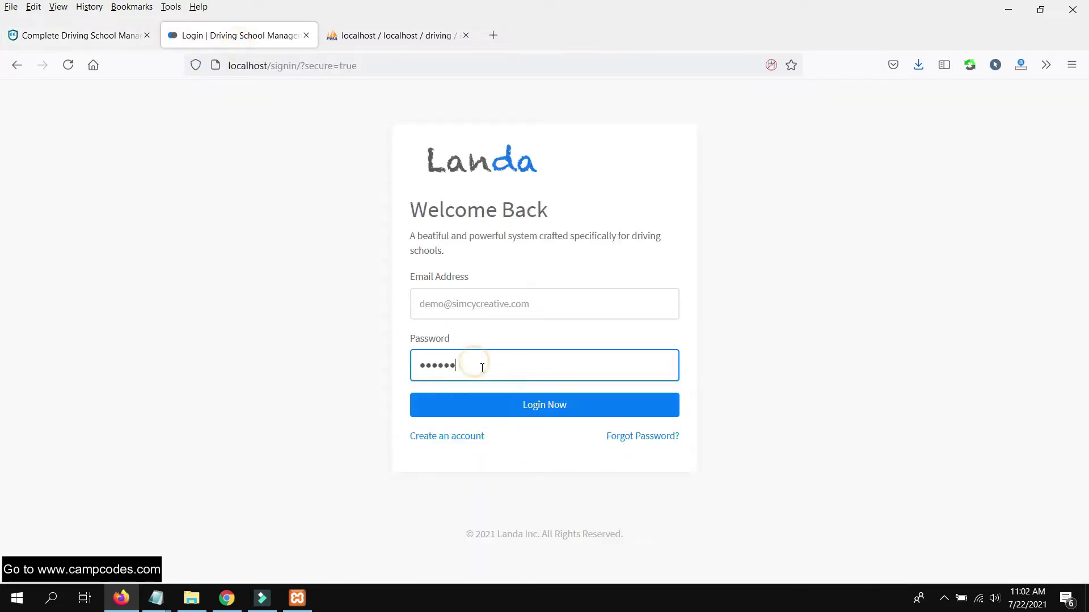
{"action": "left_click", "coordinate": [566, 416]}
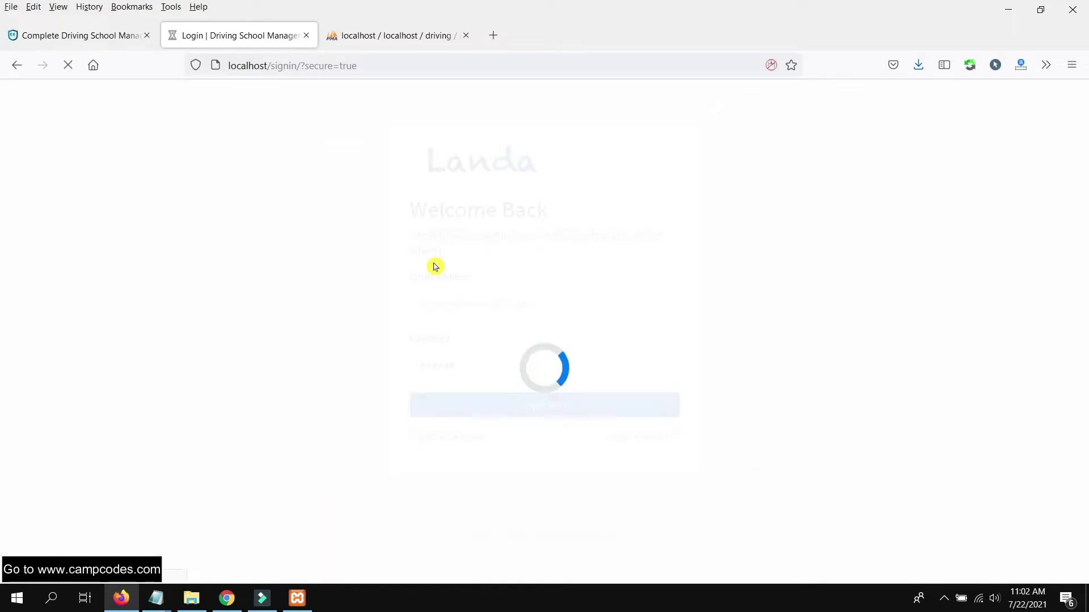
{"action": "scroll", "coordinate": [441, 267], "scroll_direction": "down", "scroll_amount": 15}
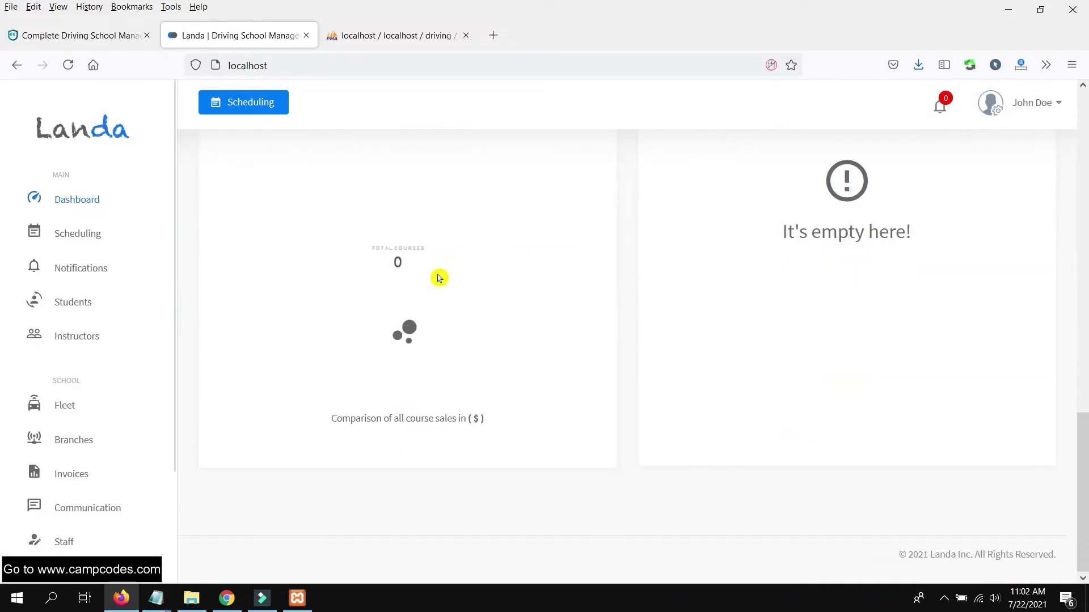
{"action": "scroll", "coordinate": [439, 280], "scroll_direction": "up", "scroll_amount": 15}
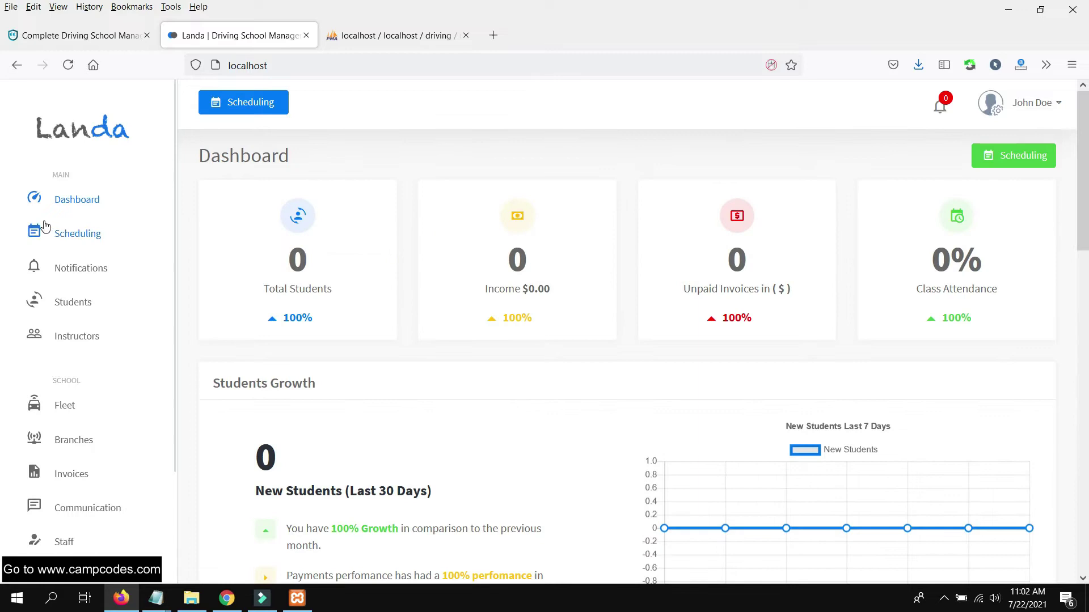
- Open the Notifications page from the bell icon
{"action": "left_click", "coordinate": [936, 108]}
{"action": "scroll", "coordinate": [66, 326], "scroll_direction": "down", "scroll_amount": 3}
{"action": "scroll", "coordinate": [83, 293], "scroll_direction": "up", "scroll_amount": 3}
{"action": "scroll", "coordinate": [105, 310], "scroll_direction": "down", "scroll_amount": 1}
{"action": "scroll", "coordinate": [110, 321], "scroll_direction": "down", "scroll_amount": 2}
- Replace the school name with 'CampCodes Dri' in the School Information settings
{"action": "left_click", "coordinate": [83, 538]}
{"action": "scroll", "coordinate": [419, 267], "scroll_direction": "down", "scroll_amount": 4}
{"action": "scroll", "coordinate": [445, 282], "scroll_direction": "up", "scroll_amount": 4}
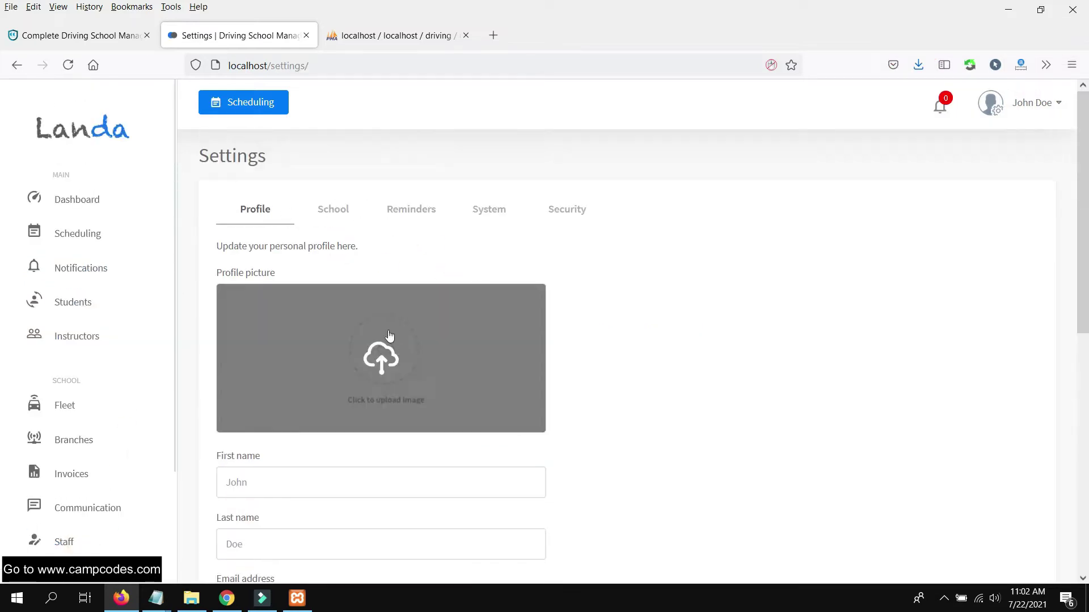
{"action": "left_click", "coordinate": [334, 211]}
{"action": "scroll", "coordinate": [307, 232], "scroll_direction": "down", "scroll_amount": 1}
{"action": "left_click", "coordinate": [295, 238]}
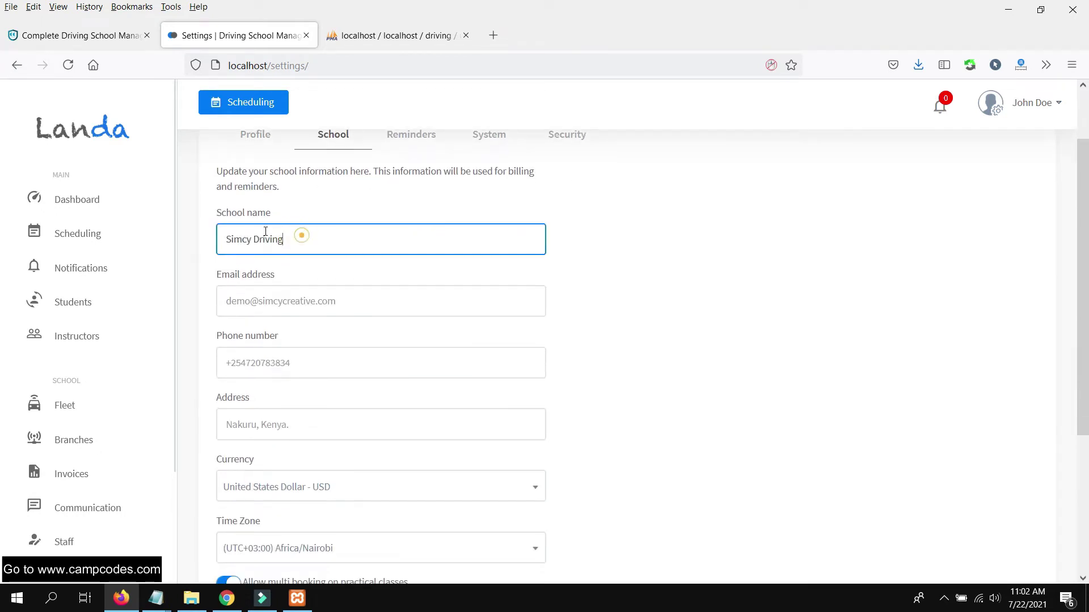
{"action": "triple_click", "coordinate": [299, 240]}
{"action": "type", "text": "Camp"}
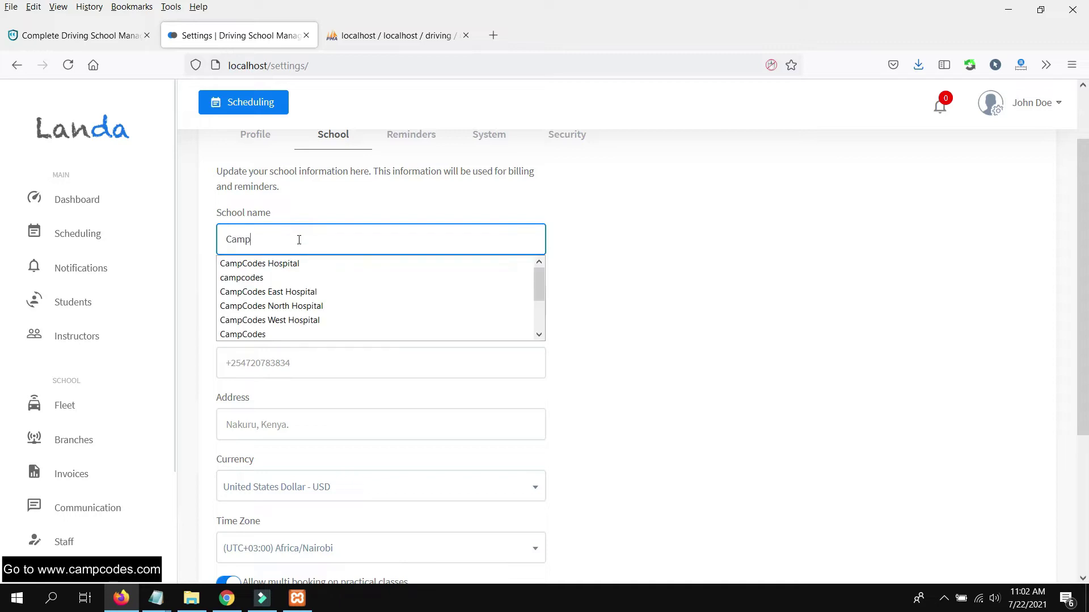
{"action": "type", "text": "Codes Driving School"}
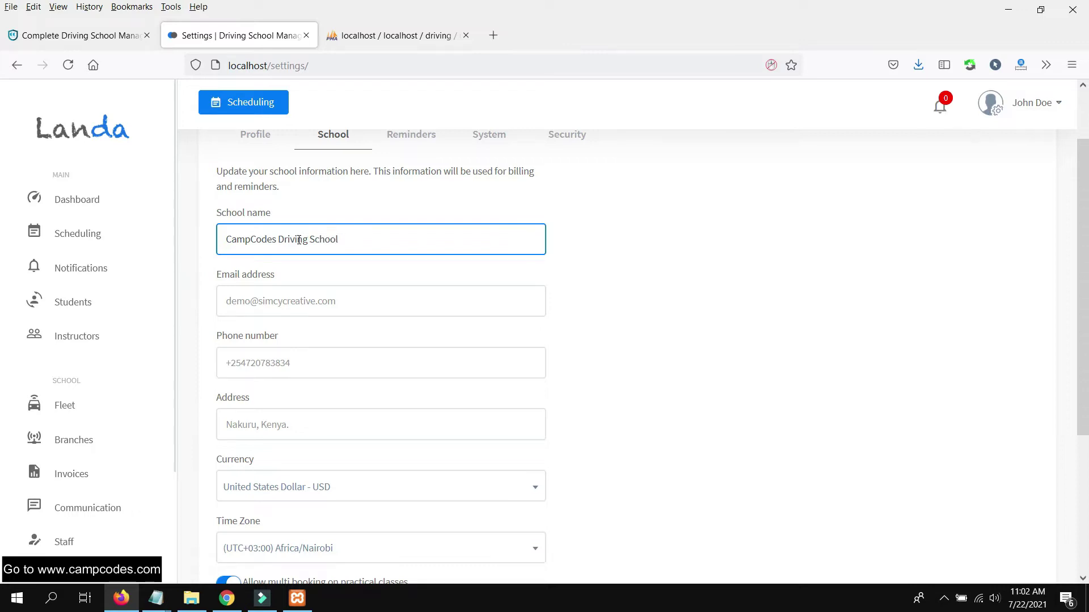
{"action": "scroll", "coordinate": [332, 331], "scroll_direction": "down", "scroll_amount": 4}
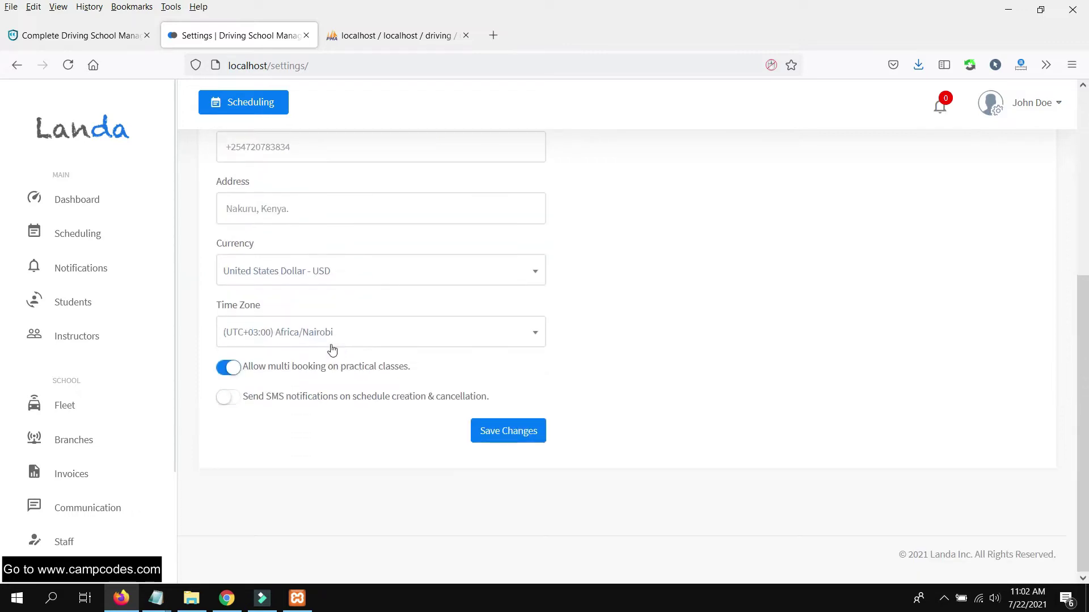
{"action": "scroll", "coordinate": [331, 348], "scroll_direction": "up", "scroll_amount": 4}
- Set the time zone to (UTC+08:00) Asia/Manila and save the school info
{"action": "left_click", "coordinate": [363, 311]}
{"action": "double_click", "coordinate": [370, 309]}
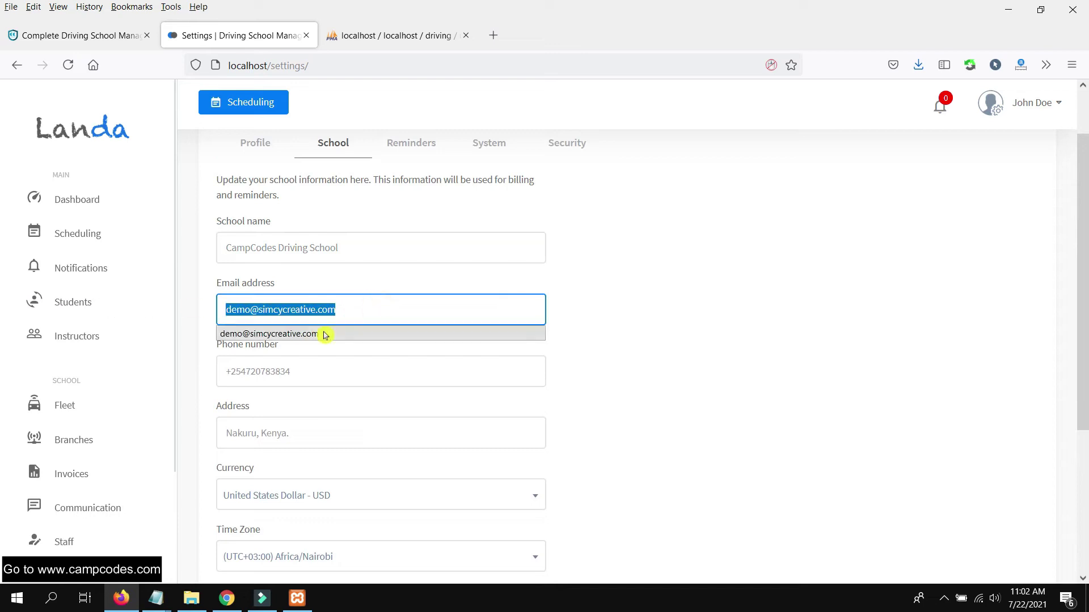
{"action": "left_click", "coordinate": [688, 307]}
{"action": "scroll", "coordinate": [403, 369], "scroll_direction": "down", "scroll_amount": 3}
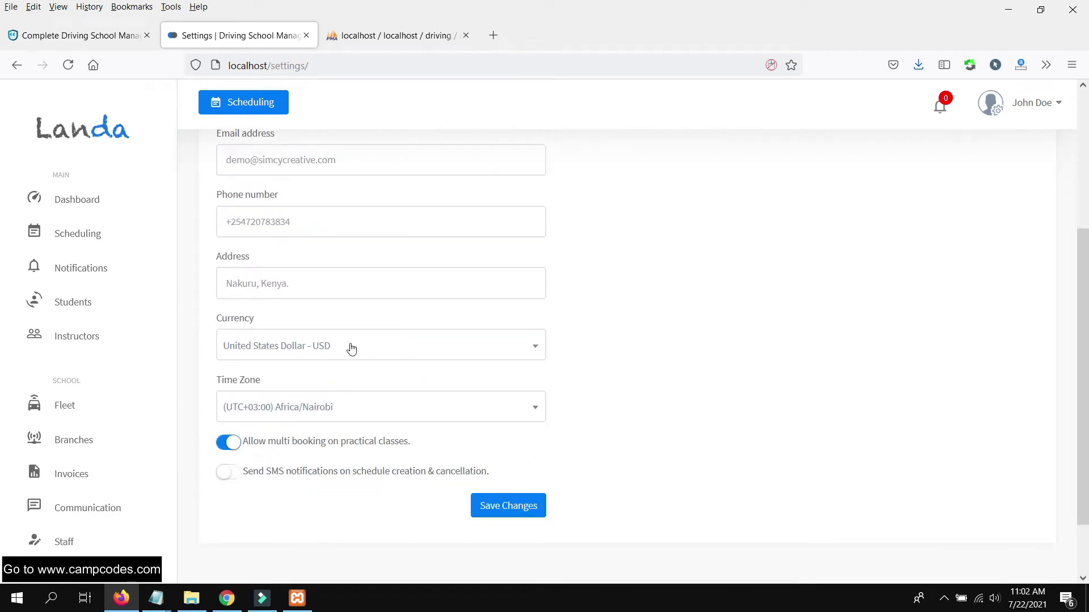
{"action": "left_click", "coordinate": [343, 403]}
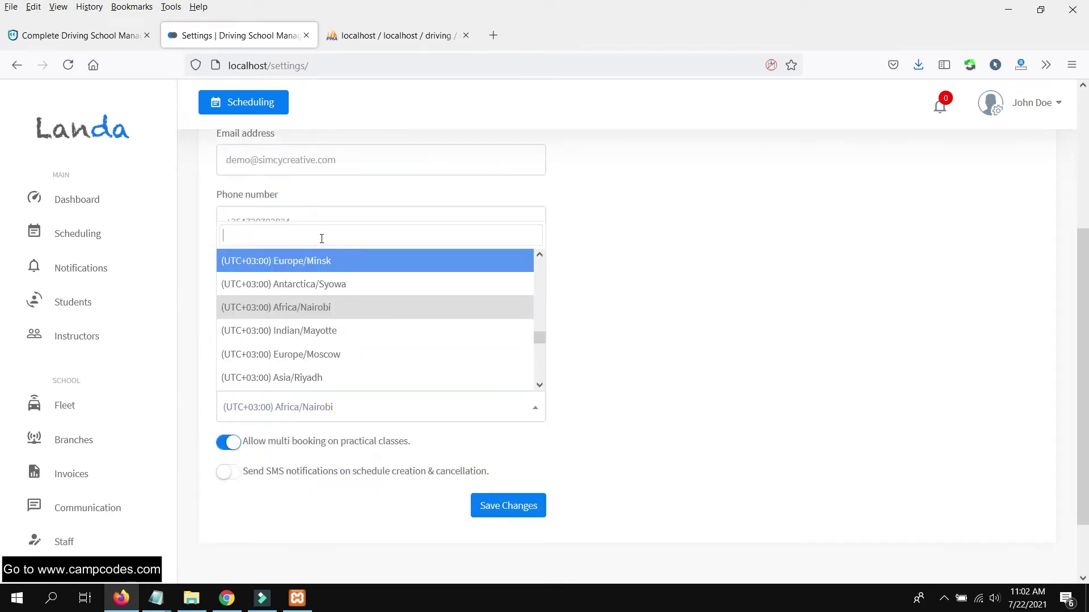
{"action": "type", "text": "manil"}
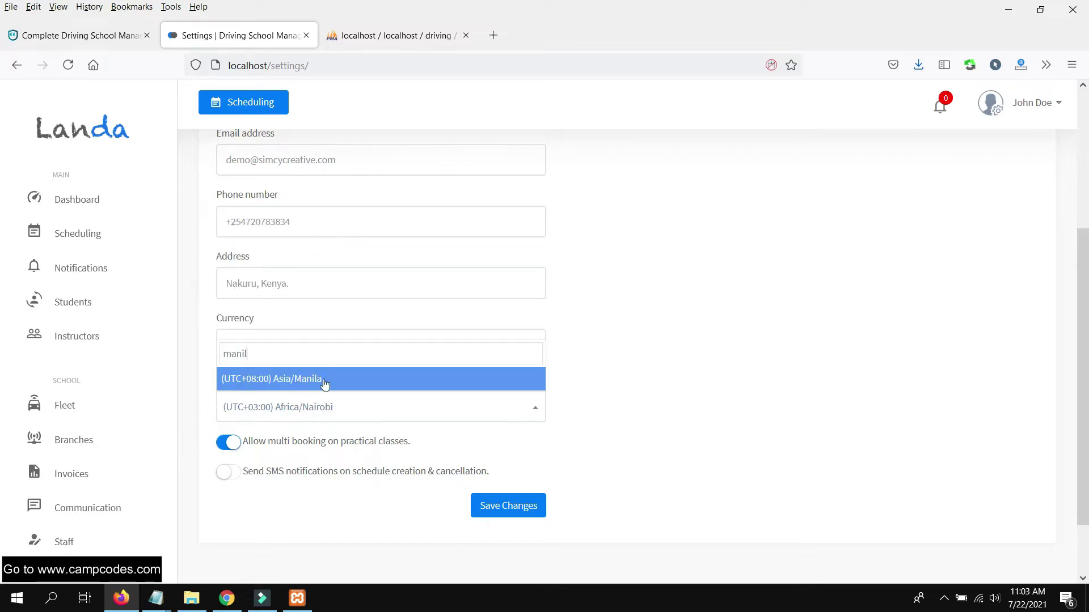
{"action": "left_click", "coordinate": [324, 379]}
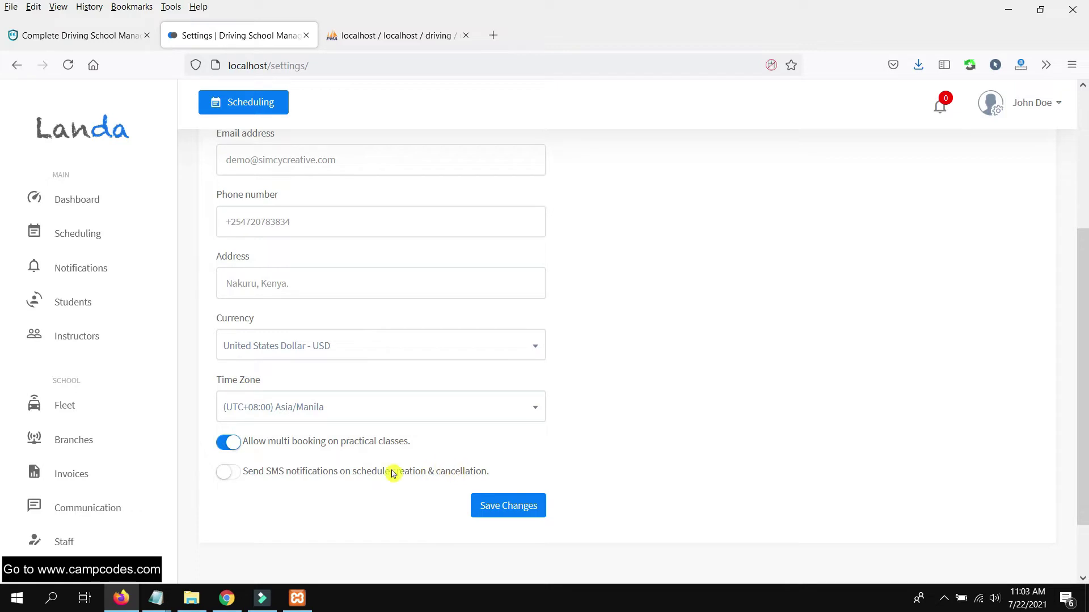
{"action": "left_click", "coordinate": [504, 505]}
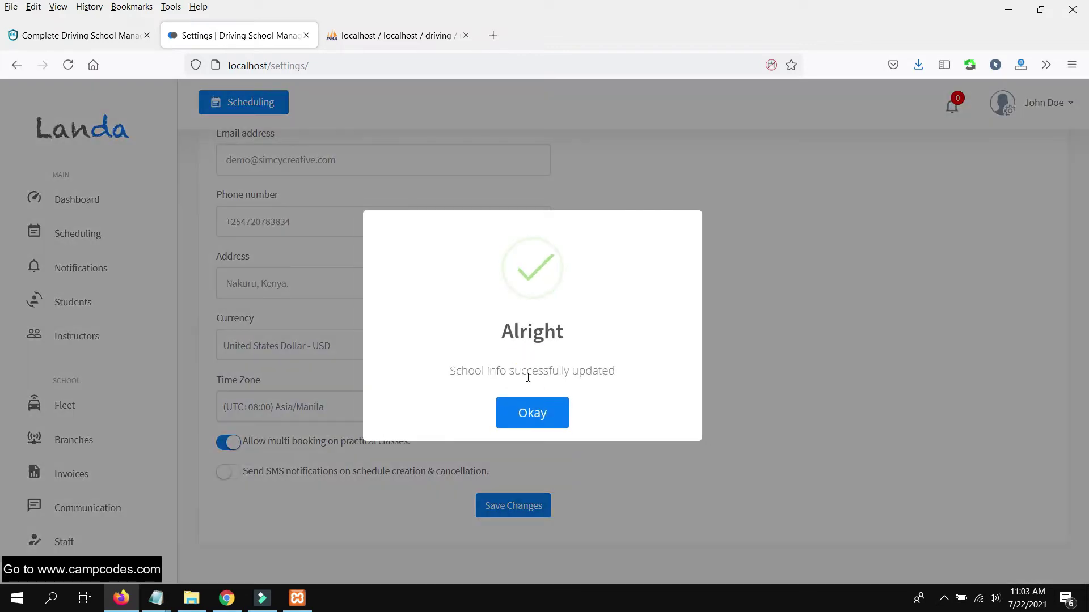
{"action": "left_click", "coordinate": [527, 411]}
{"action": "left_click", "coordinate": [256, 211]}
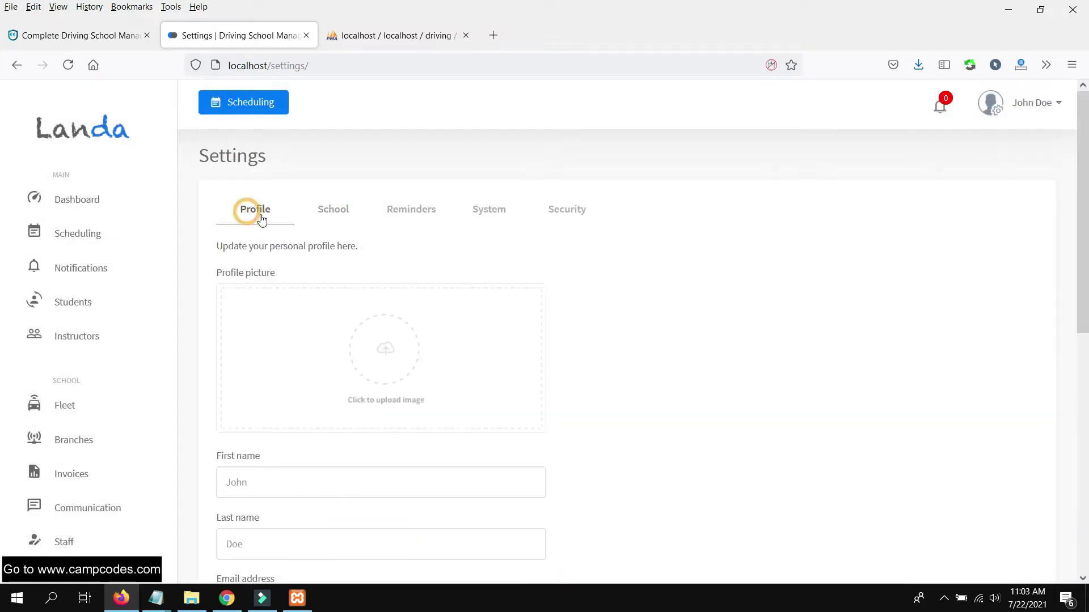
- Choose cc.png from D:\Accounts\CampCodes Website\websitelogo as the new profile picture
{"action": "left_click", "coordinate": [396, 369]}
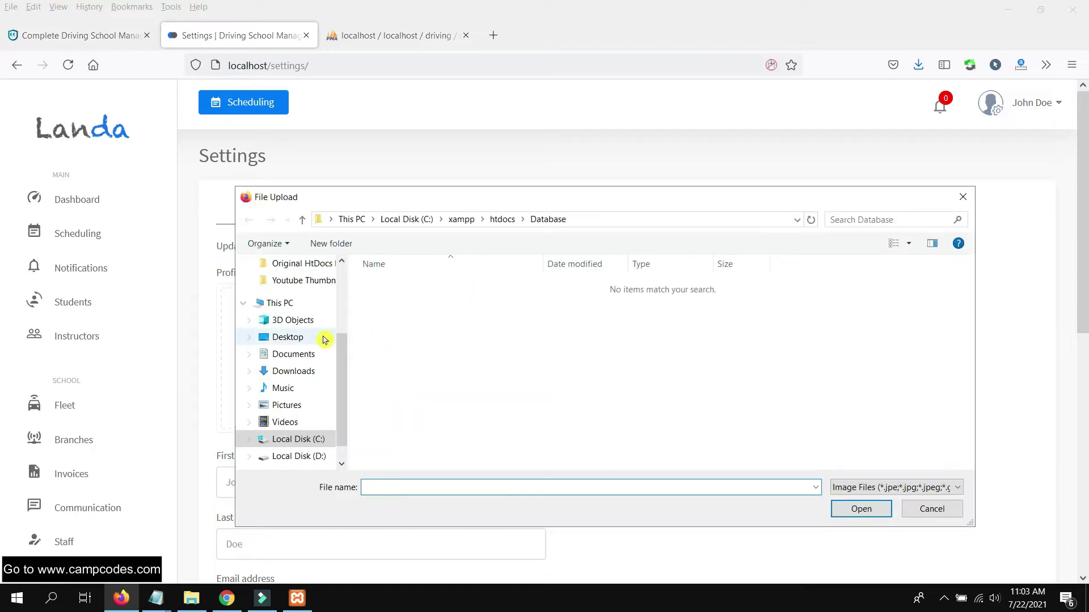
{"action": "scroll", "coordinate": [318, 324], "scroll_direction": "up", "scroll_amount": 1}
{"action": "scroll", "coordinate": [323, 396], "scroll_direction": "down", "scroll_amount": 2}
{"action": "left_click", "coordinate": [313, 422]}
{"action": "double_click", "coordinate": [418, 287]}
{"action": "left_click", "coordinate": [421, 332]}
{"action": "double_click", "coordinate": [421, 332]}
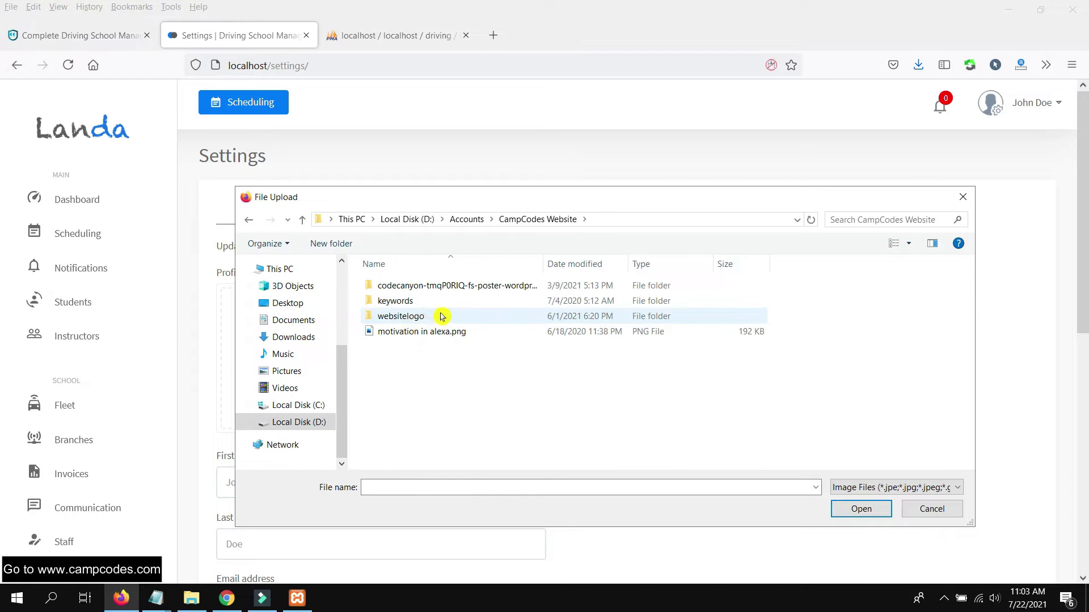
{"action": "double_click", "coordinate": [427, 316]}
{"action": "double_click", "coordinate": [697, 296]}
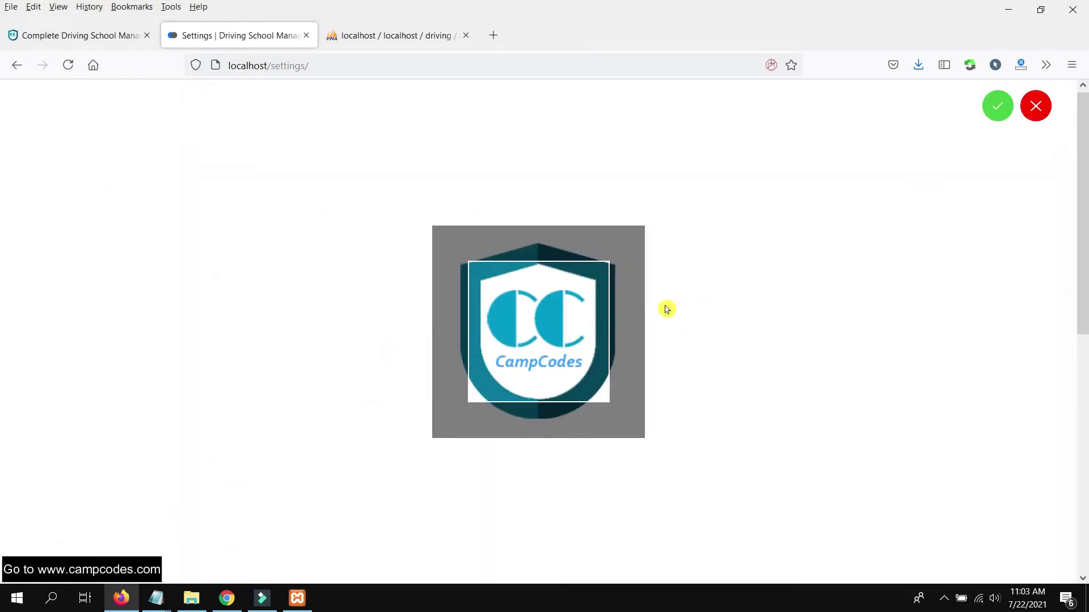
- Accept the picture crop and save the profile changes
{"action": "left_click", "coordinate": [992, 111]}
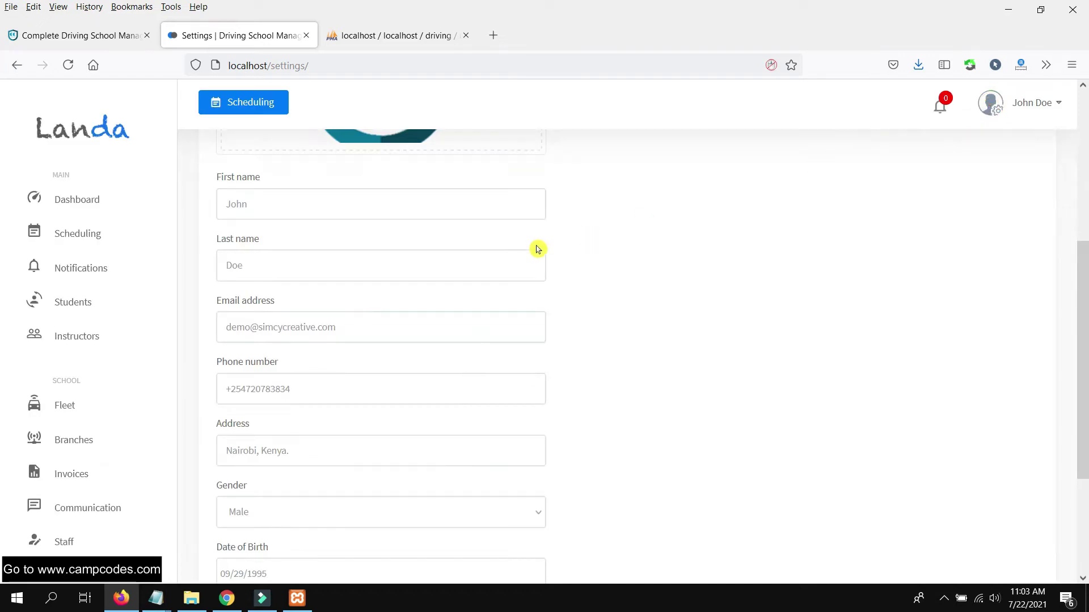
{"action": "scroll", "coordinate": [586, 235], "scroll_direction": "up", "scroll_amount": 5}
{"action": "scroll", "coordinate": [603, 257], "scroll_direction": "down", "scroll_amount": 8}
{"action": "left_click", "coordinate": [507, 459]}
{"action": "left_click", "coordinate": [548, 407]}
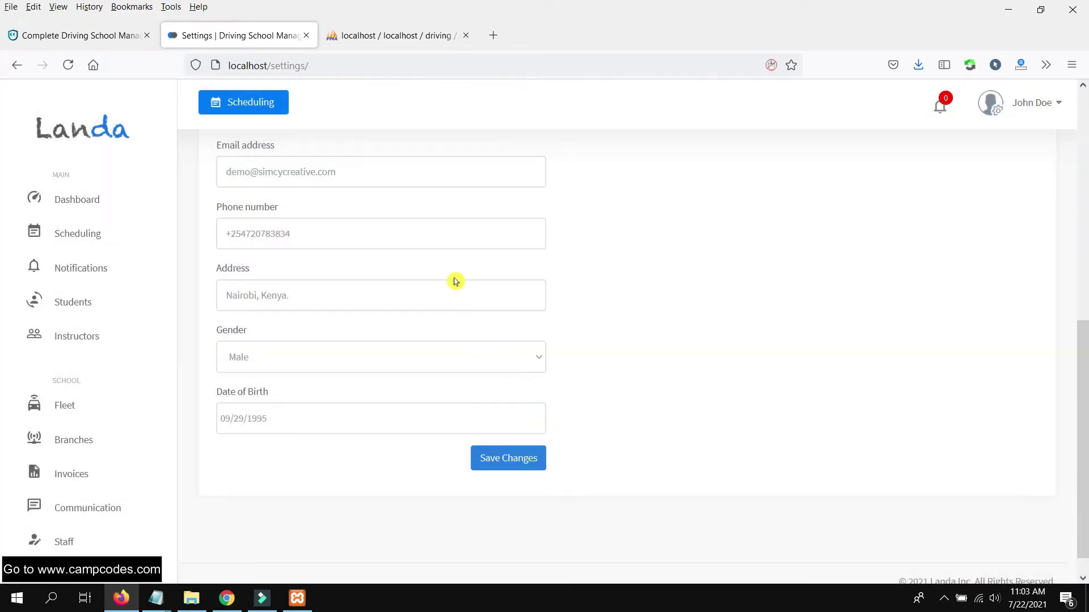
{"action": "left_click", "coordinate": [425, 217]}
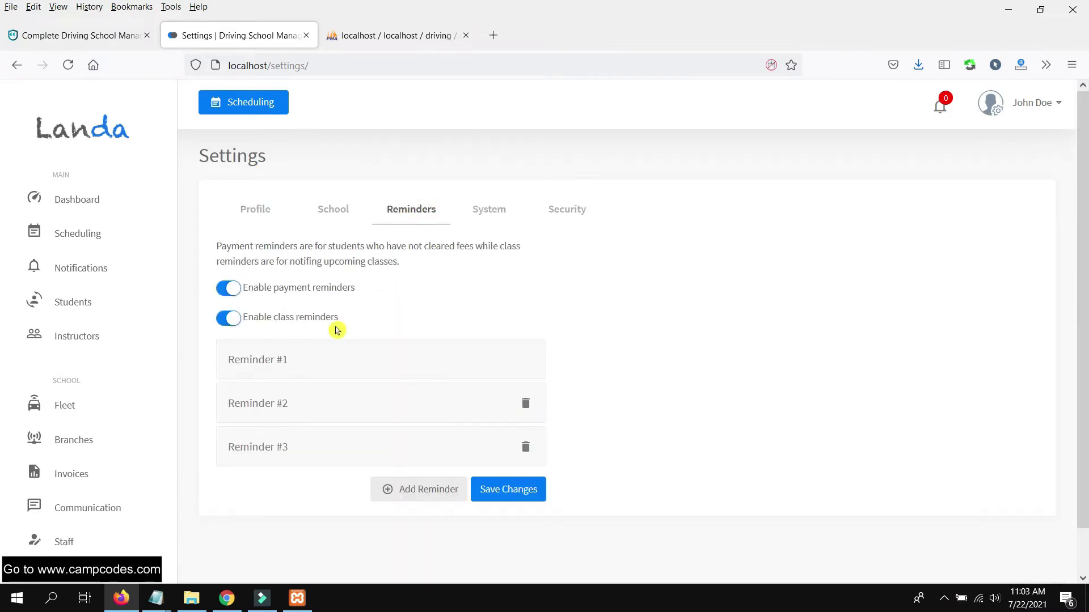
- Replace the system name with 'CampCodes' on the System tab
{"action": "left_click", "coordinate": [502, 215]}
{"action": "left_click", "coordinate": [347, 304]}
{"action": "triple_click", "coordinate": [370, 300]}
{"action": "type", "text": "CampCodes"}
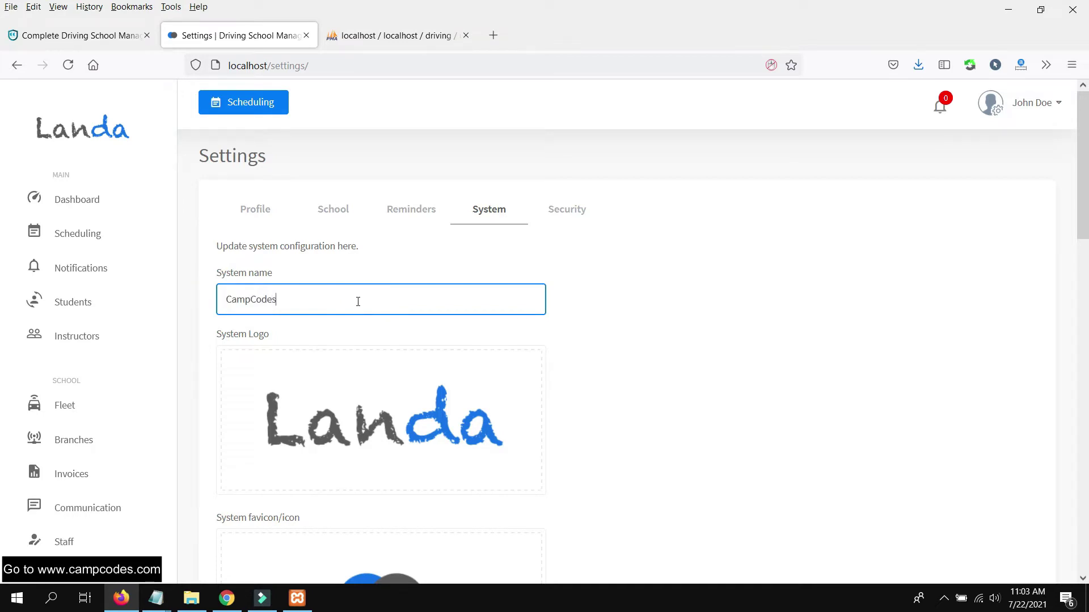
{"action": "scroll", "coordinate": [368, 312], "scroll_direction": "down", "scroll_amount": 3}
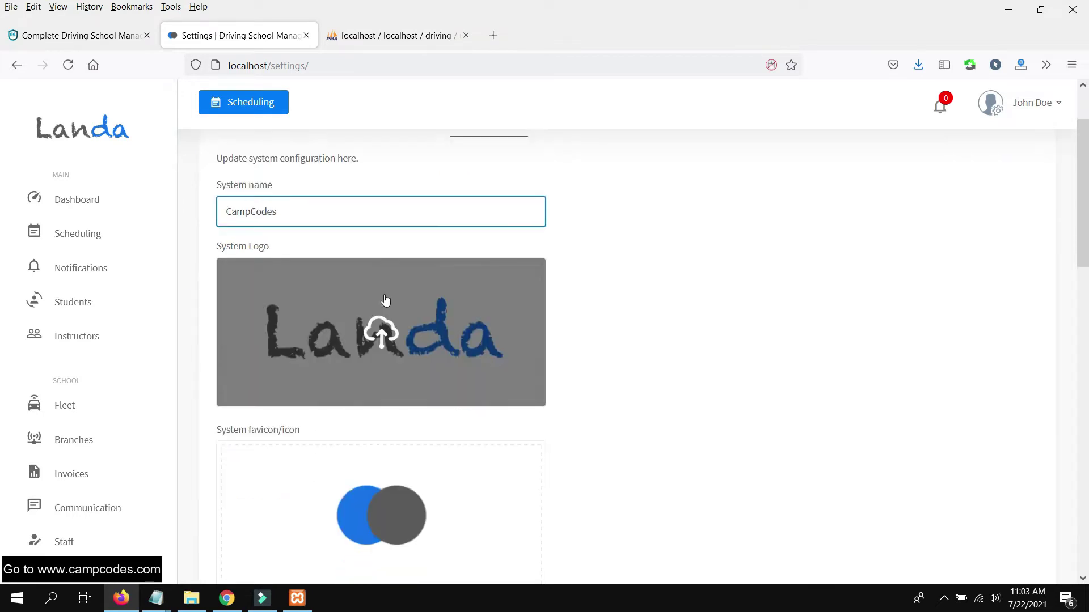
- Upload CCodes.png as the system logo and crop the banner
{"action": "left_click", "coordinate": [384, 295]}
{"action": "type", "text": "ca"}
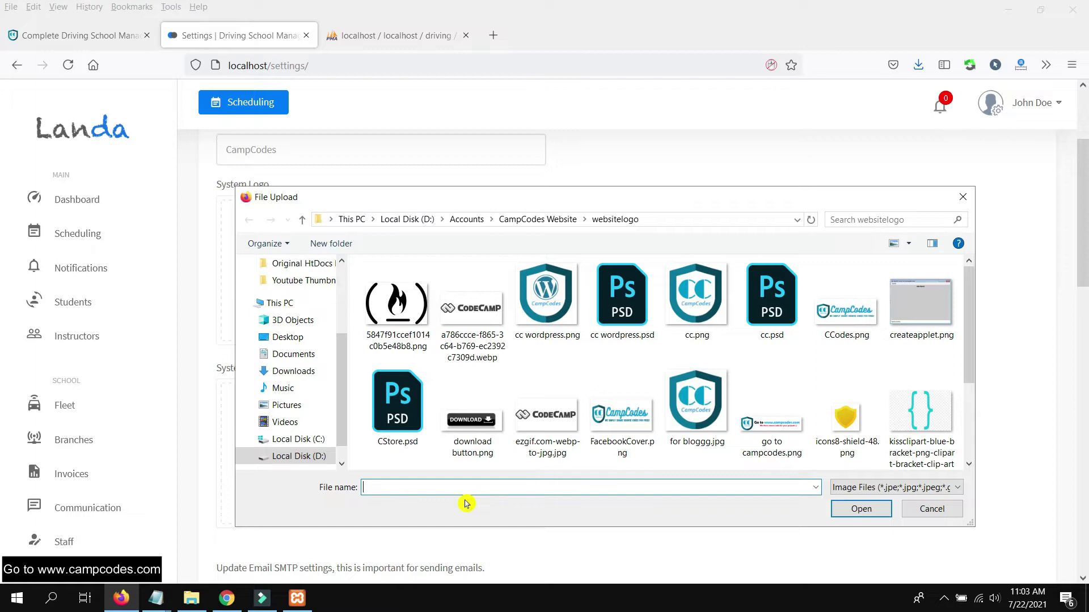
{"action": "double_click", "coordinate": [847, 304]}
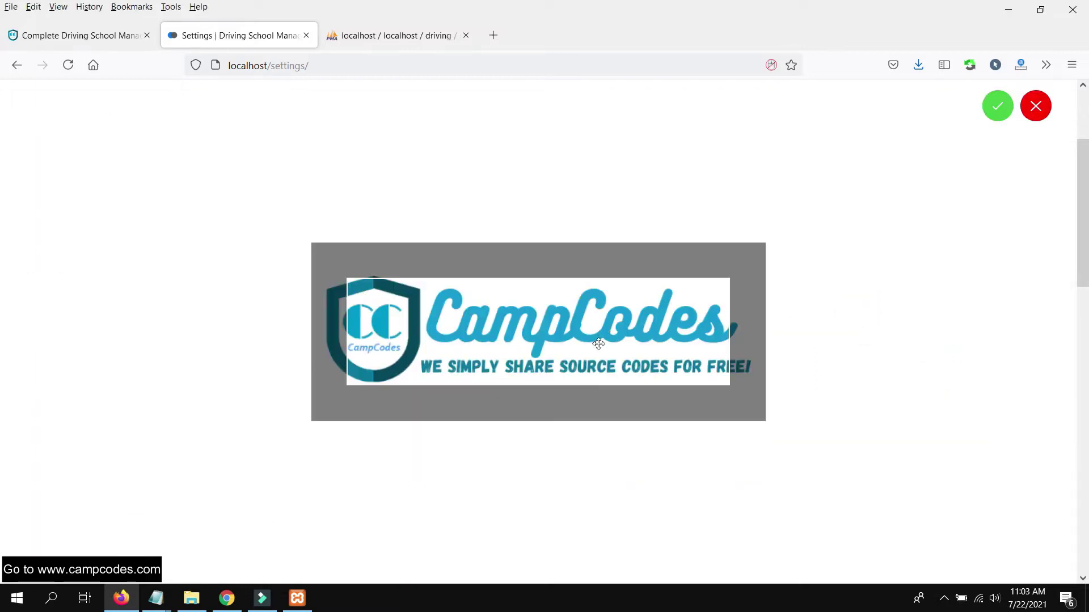
{"action": "mouse_move", "coordinate": [610, 326]}
{"action": "left_mouse_down"}
{"action": "mouse_move", "coordinate": [592, 324]}
{"action": "mouse_move", "coordinate": [629, 332]}
{"action": "mouse_move", "coordinate": [617, 330]}
{"action": "left_mouse_up"}
{"action": "left_click", "coordinate": [992, 111]}
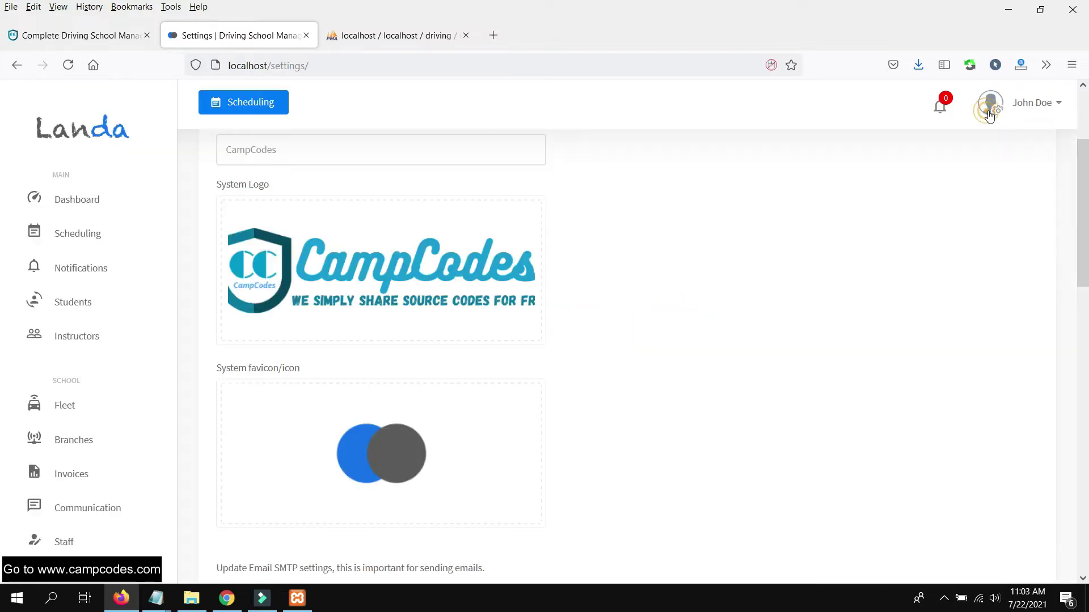
- Save the system settings, declining the browser's offer to store the login
{"action": "scroll", "coordinate": [572, 375], "scroll_direction": "down", "scroll_amount": 4}
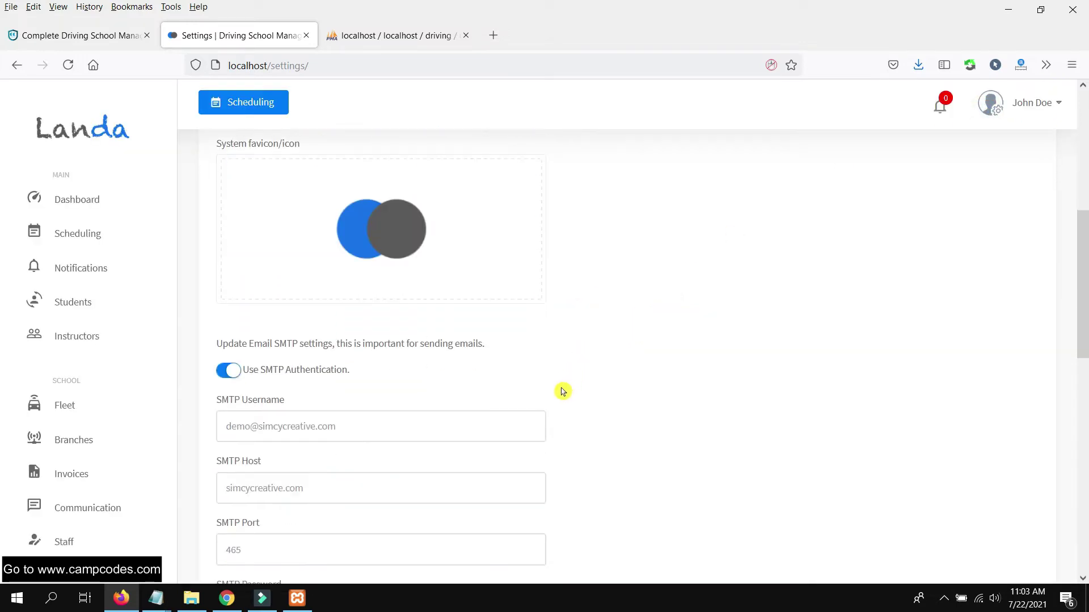
{"action": "scroll", "coordinate": [510, 369], "scroll_direction": "down", "scroll_amount": 12}
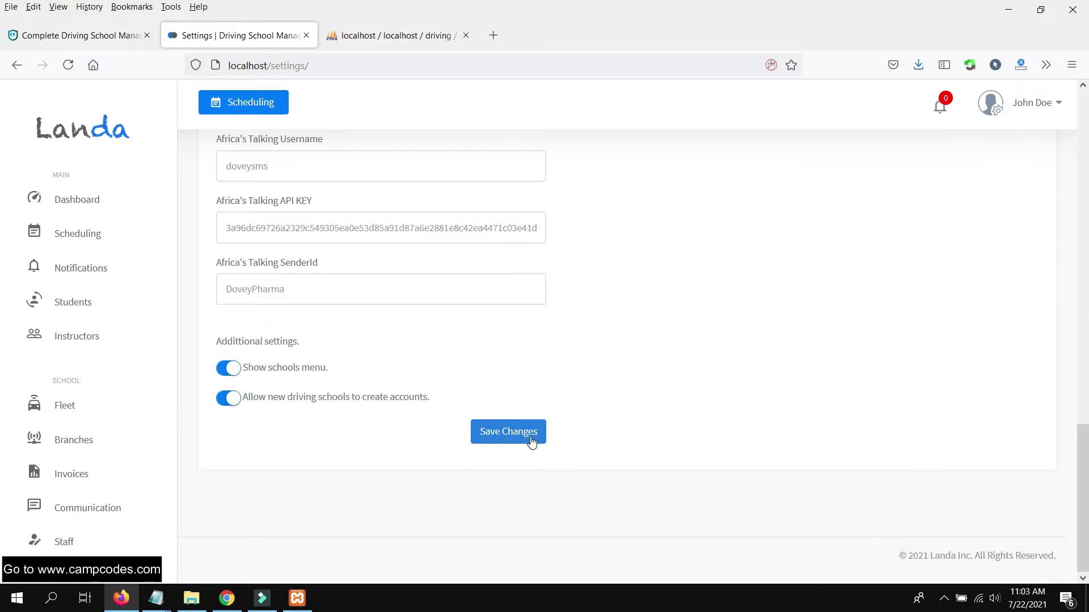
{"action": "left_click", "coordinate": [530, 441]}
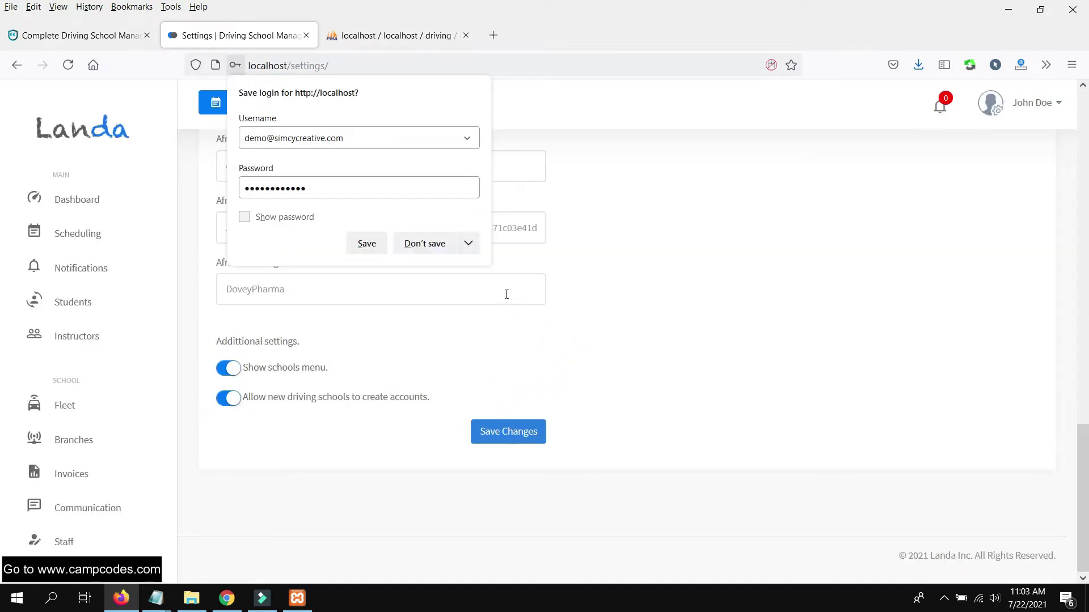
{"action": "left_click", "coordinate": [418, 250]}
{"action": "scroll", "coordinate": [533, 376], "scroll_direction": "up", "scroll_amount": 15}
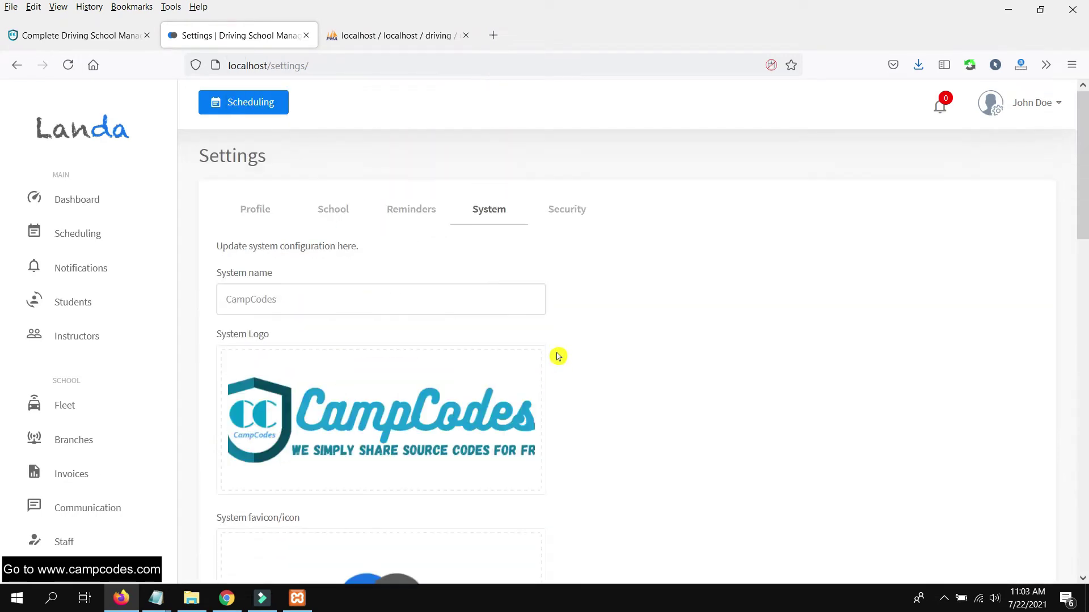
{"action": "scroll", "coordinate": [558, 356], "scroll_direction": "down", "scroll_amount": 15}
{"action": "left_click", "coordinate": [499, 437]}
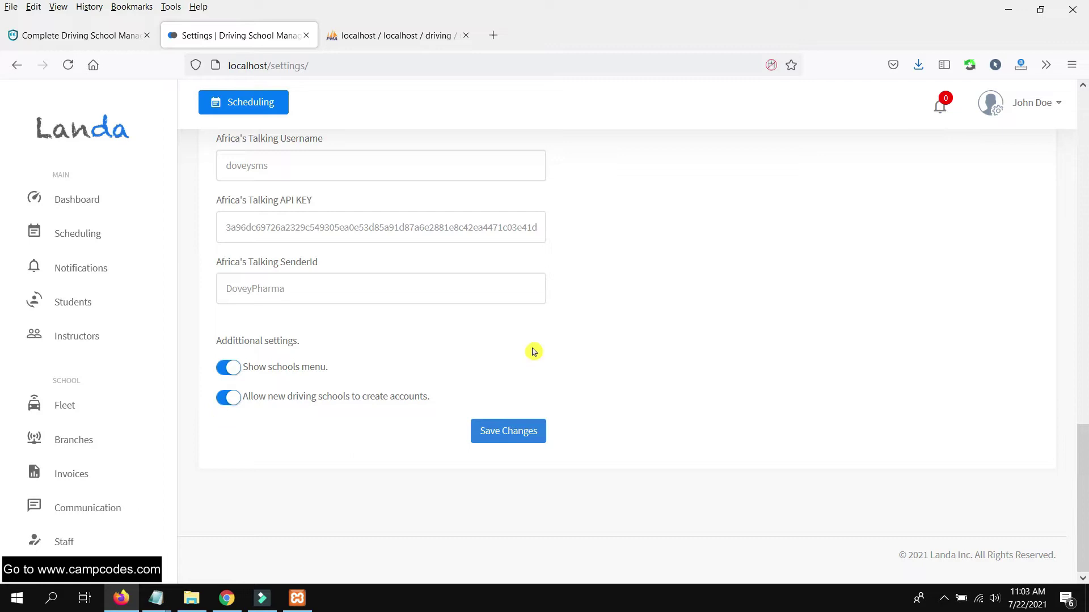
{"action": "scroll", "coordinate": [577, 343], "scroll_direction": "up", "scroll_amount": 12}
{"action": "scroll", "coordinate": [577, 344], "scroll_direction": "down", "scroll_amount": 4}
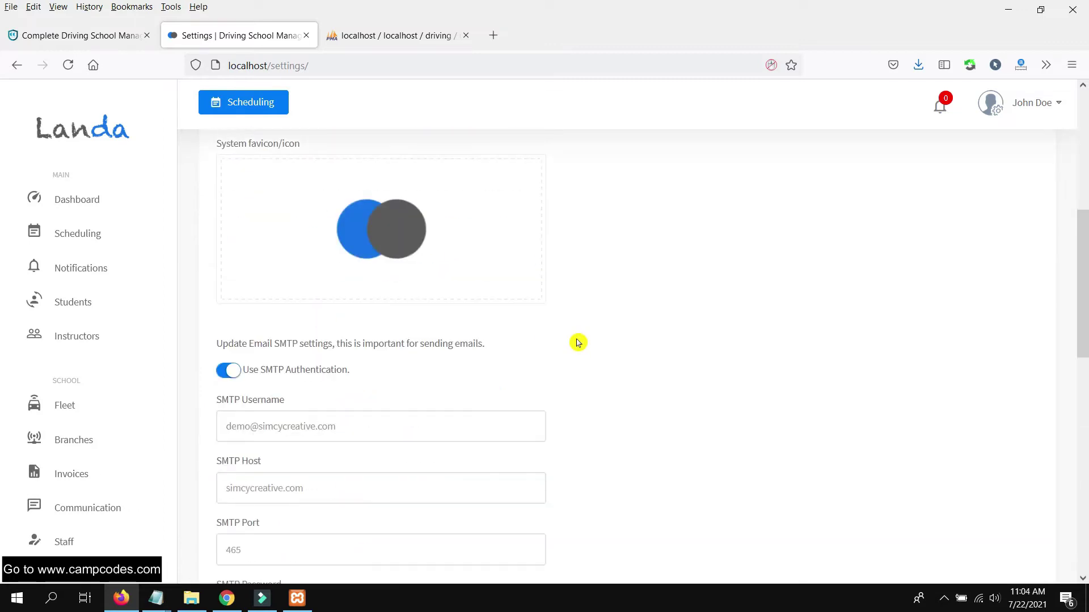
{"action": "scroll", "coordinate": [577, 343], "scroll_direction": "down", "scroll_amount": 10}
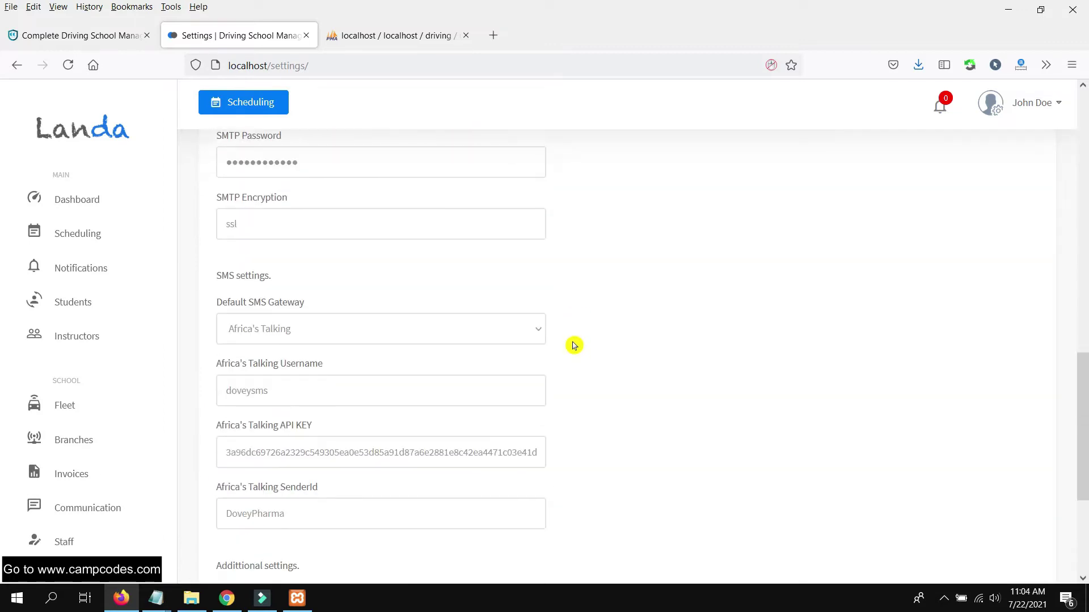
{"action": "scroll", "coordinate": [573, 346], "scroll_direction": "up", "scroll_amount": 12}
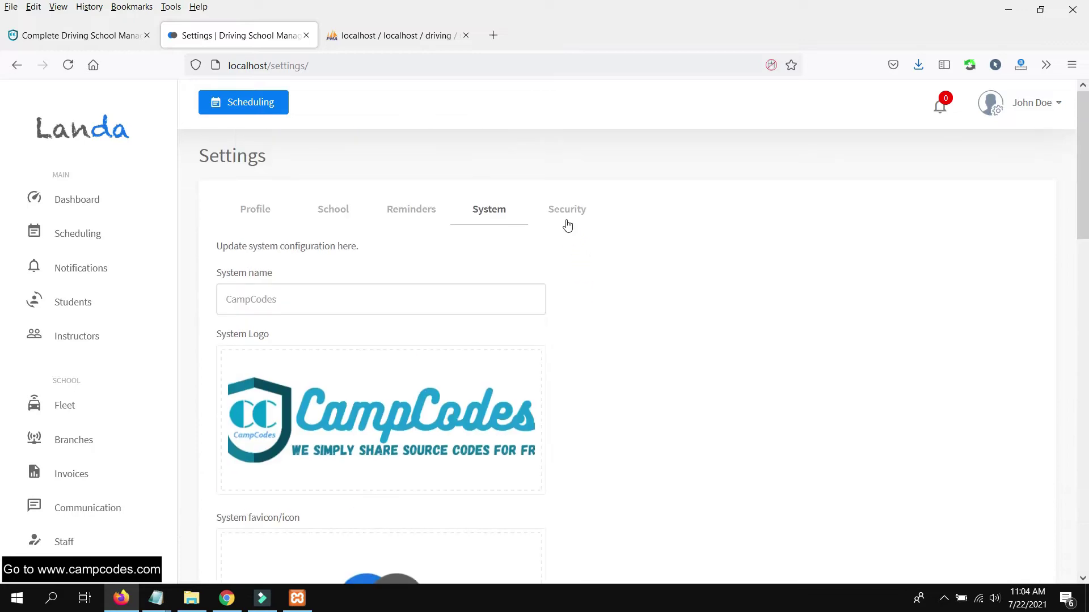
{"action": "left_click", "coordinate": [567, 227]}
{"action": "scroll", "coordinate": [100, 326], "scroll_direction": "down", "scroll_amount": 3}
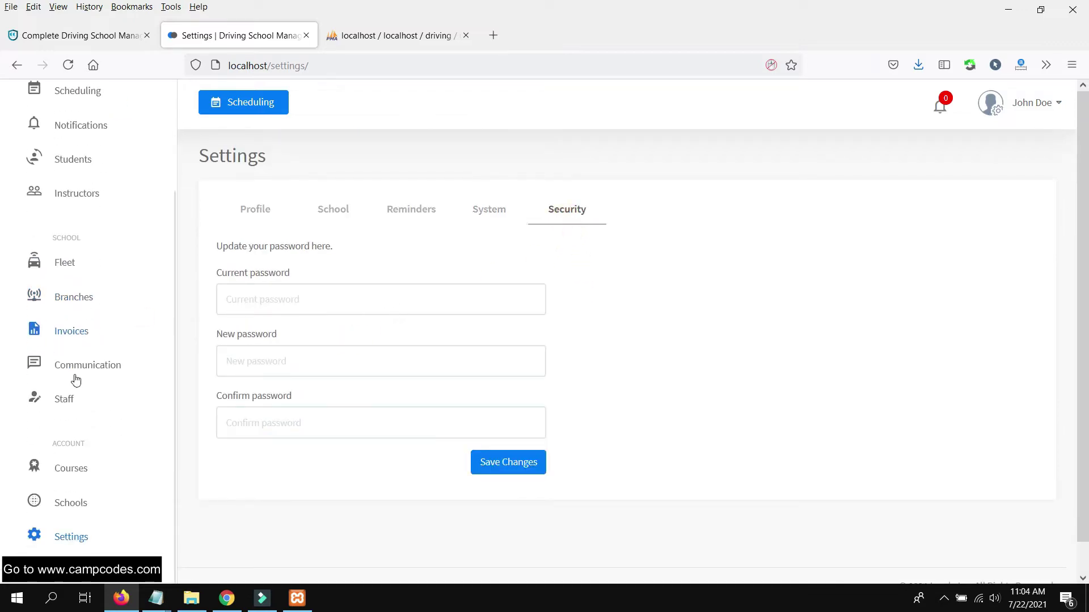
- Go to Schools in the sidebar and launch the Add School form
{"action": "left_click", "coordinate": [70, 504]}
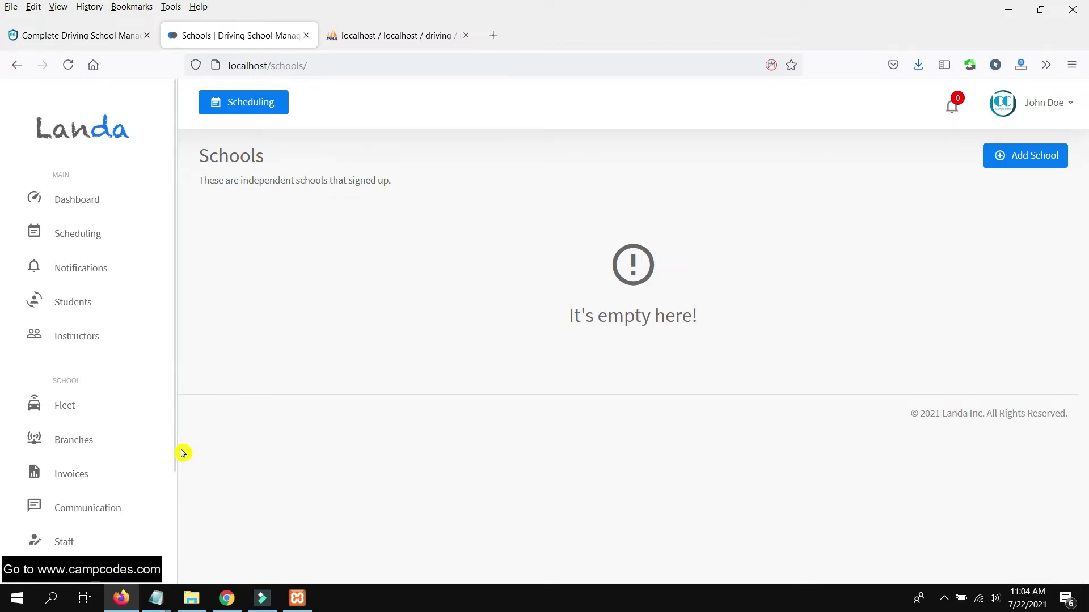
{"action": "scroll", "coordinate": [104, 427], "scroll_direction": "down", "scroll_amount": 3}
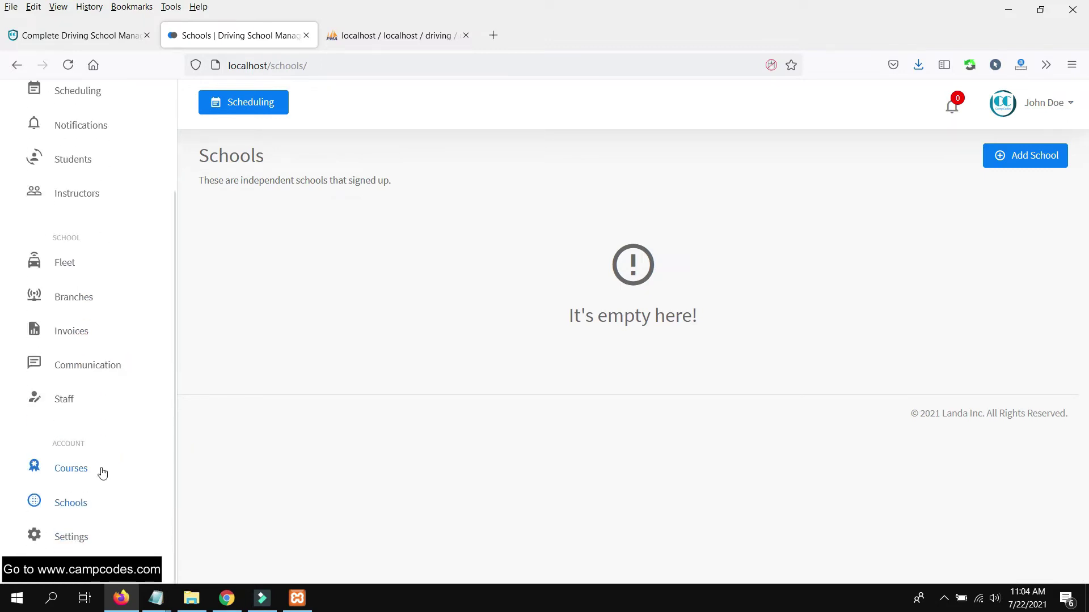
{"action": "left_click", "coordinate": [1026, 155]}
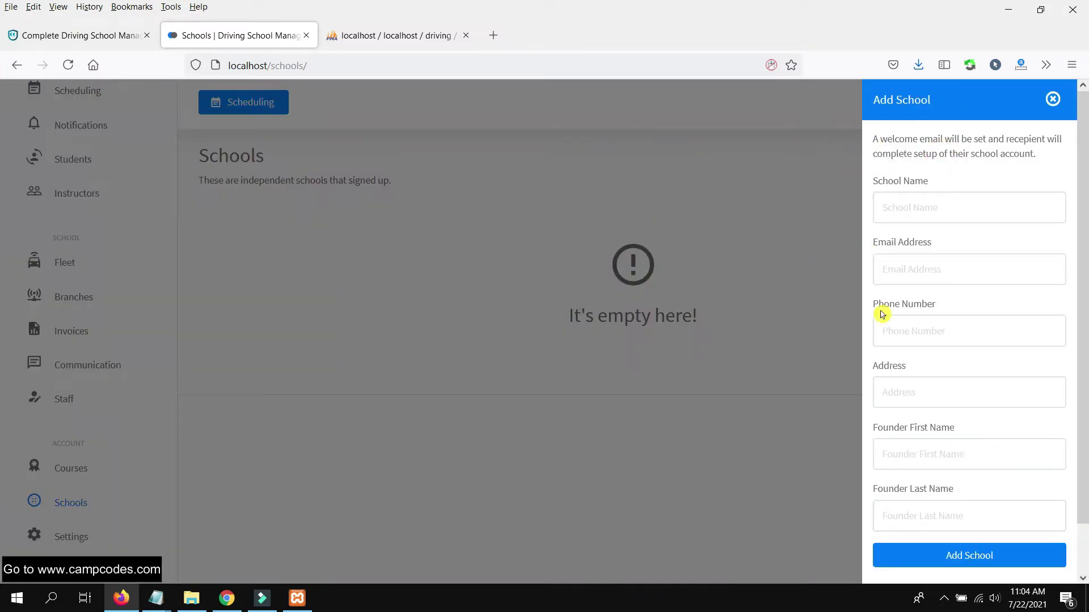
{"action": "scroll", "coordinate": [889, 320], "scroll_direction": "down", "scroll_amount": 2}
- Enter school name 'CampCodes East Driving' plus the school's email and phone number
{"action": "scroll", "coordinate": [882, 272], "scroll_direction": "up", "scroll_amount": 2}
{"action": "left_click", "coordinate": [937, 205]}
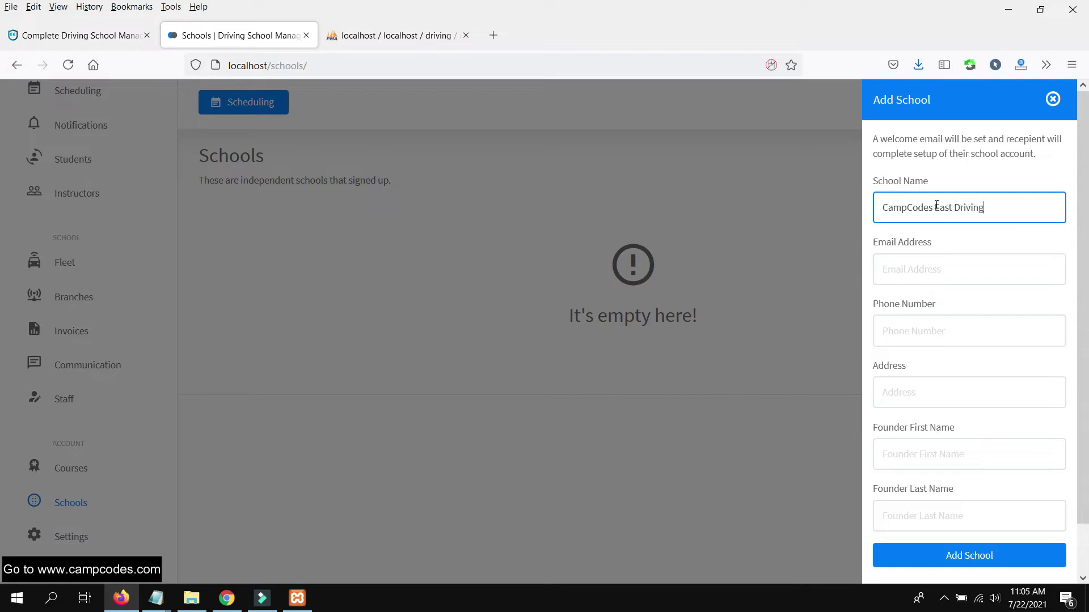
{"action": "key", "text": "Tab"}
{"action": "type", "text": "test"}
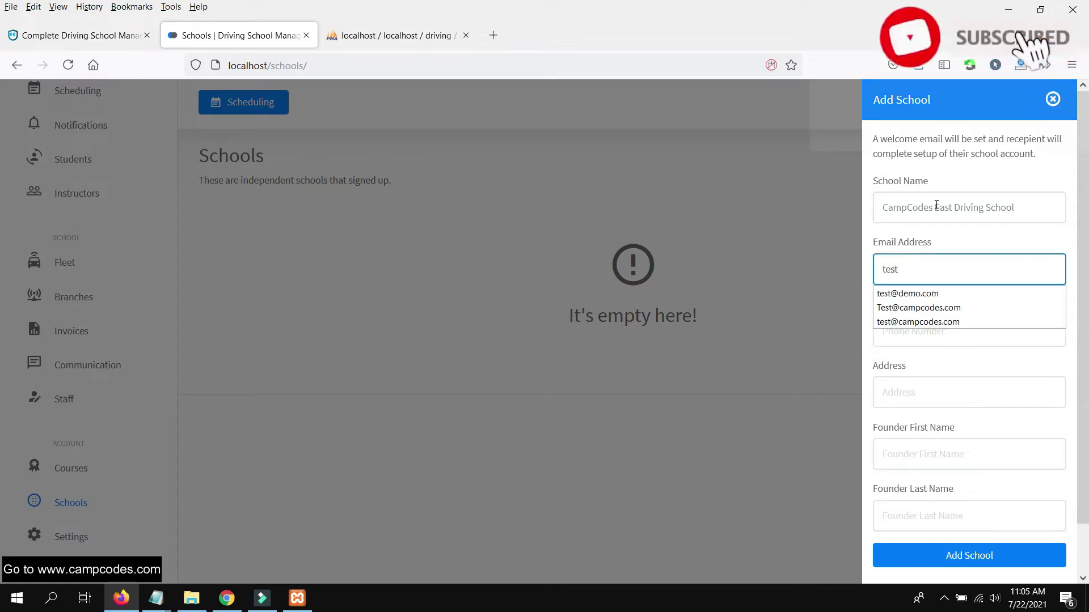
{"action": "left_click", "coordinate": [905, 293]}
{"action": "left_click", "coordinate": [925, 313]}
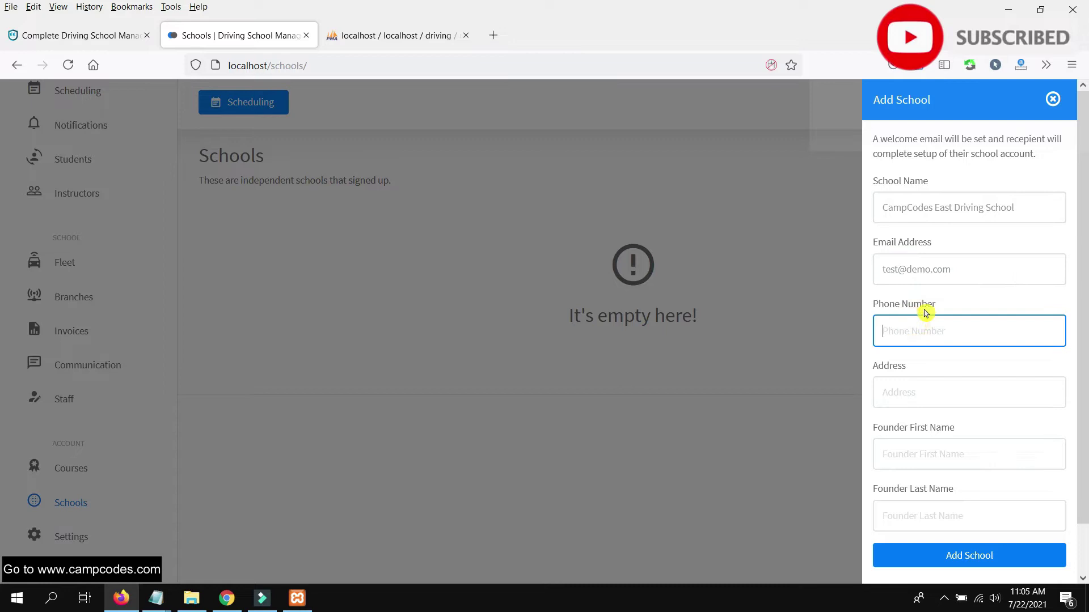
{"action": "type", "text": "1"}
{"action": "key", "text": "BackSpace"}
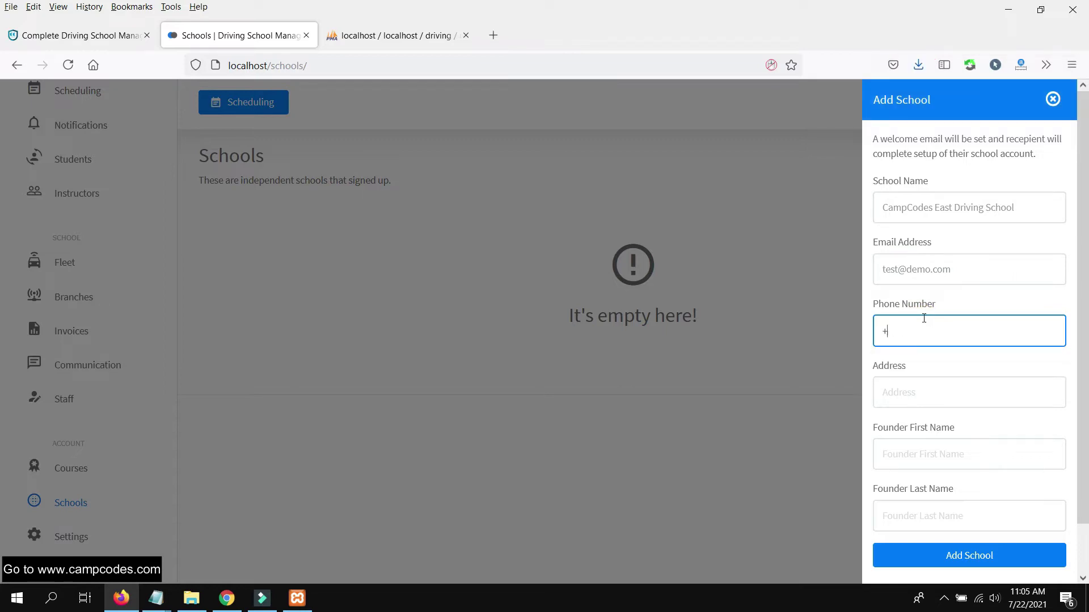
{"action": "left_click", "coordinate": [928, 370]}
- Set the address to Manila, Philippines, enter the founder's first and last name, and submit
{"action": "left_click", "coordinate": [931, 391]}
{"action": "scroll", "coordinate": [935, 375], "scroll_direction": "down", "scroll_amount": 1}
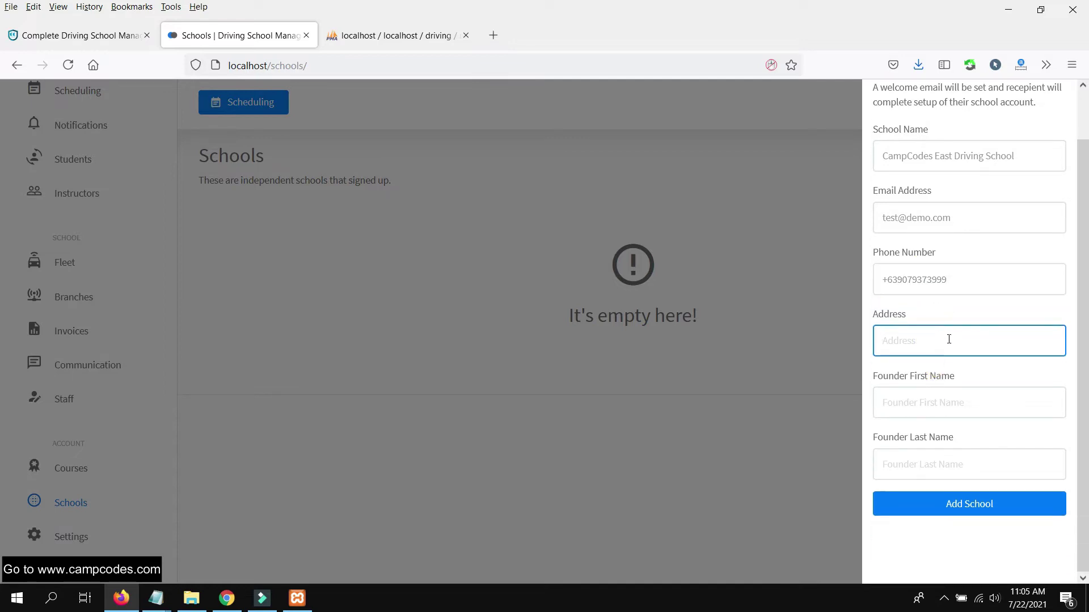
{"action": "type", "text": "Man"}
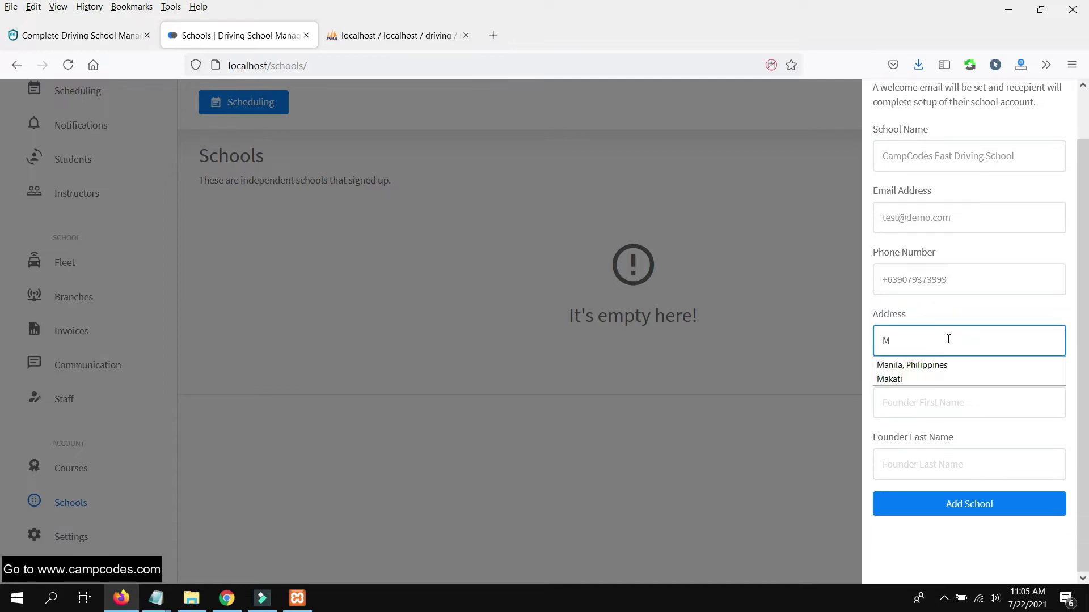
{"action": "left_click", "coordinate": [904, 365]}
{"action": "left_click", "coordinate": [924, 403]}
{"action": "type", "text": "Camp"}
{"action": "key", "text": "Tab"}
{"action": "type", "text": "Co"}
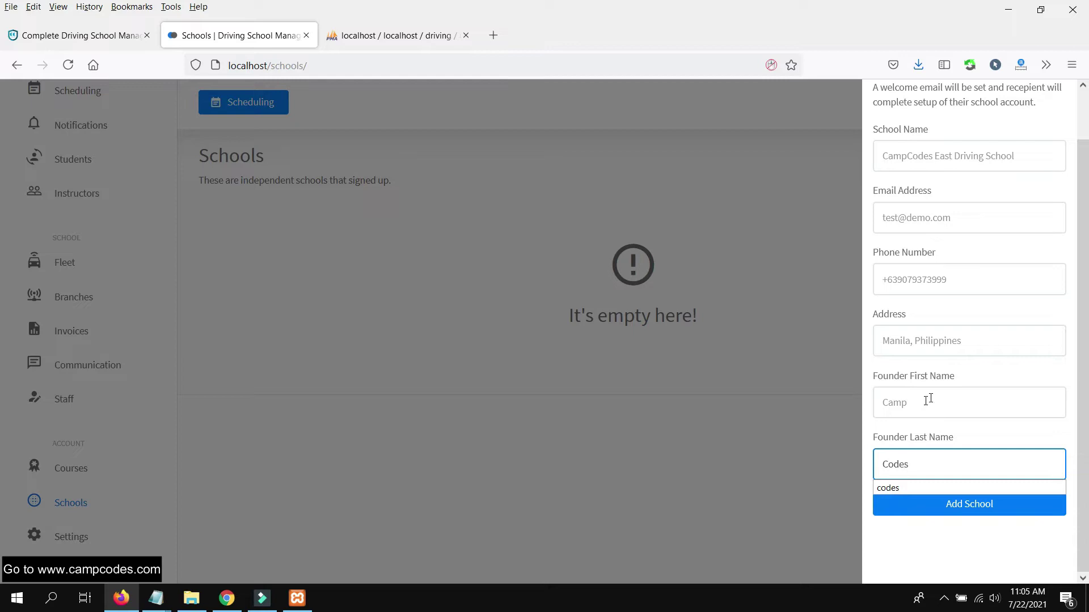
{"action": "left_click", "coordinate": [957, 510]}
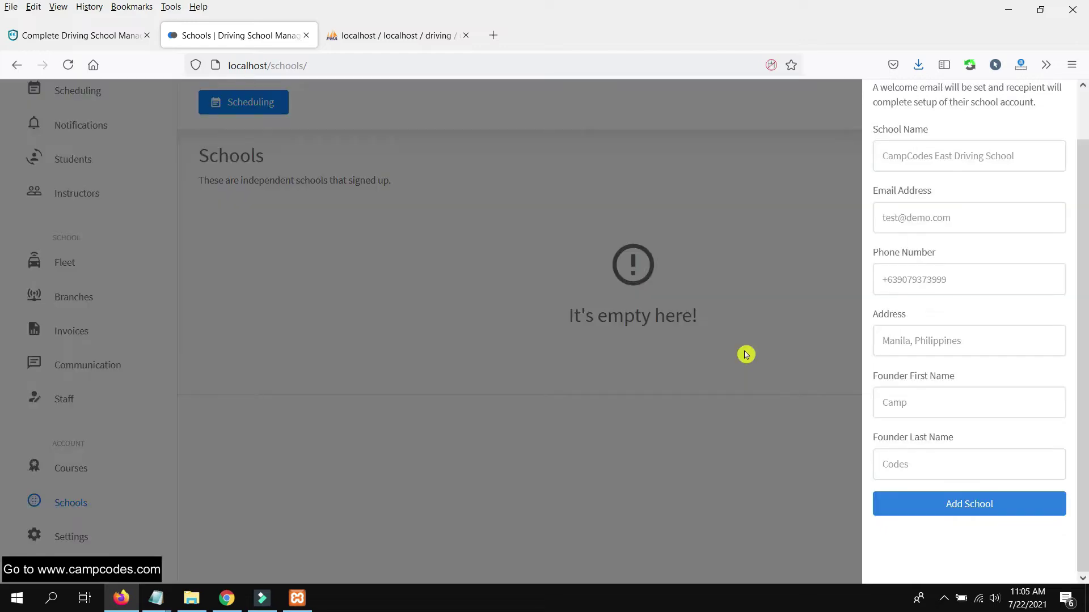
- Review the welcome email notice and close the Add School form
{"action": "scroll", "coordinate": [984, 229], "scroll_direction": "up", "scroll_amount": 2}
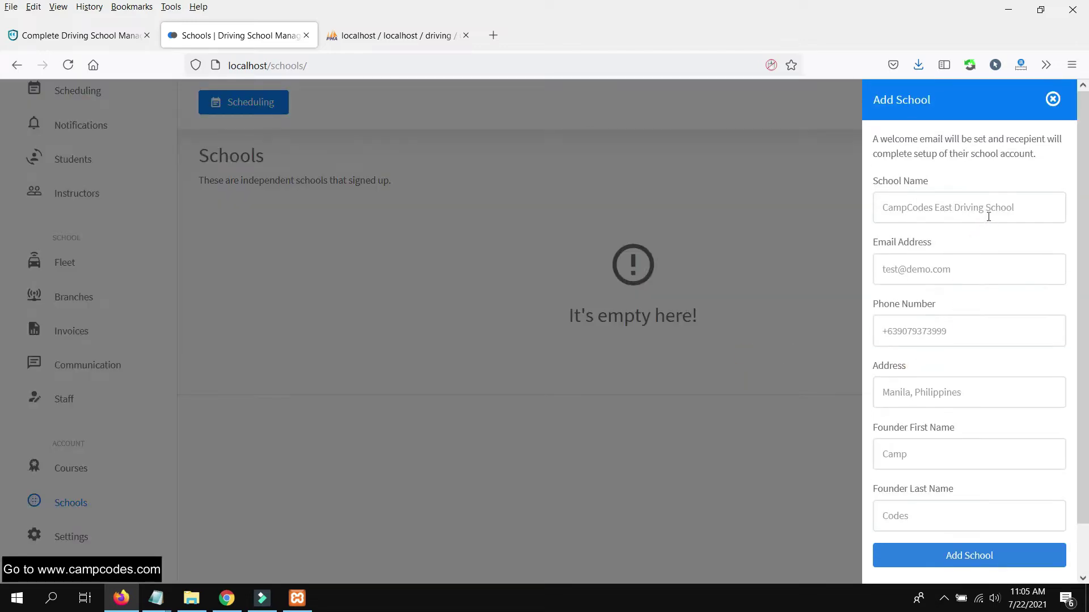
{"action": "left_click_drag", "start_coordinate": [871, 144], "coordinate": [1044, 159]}
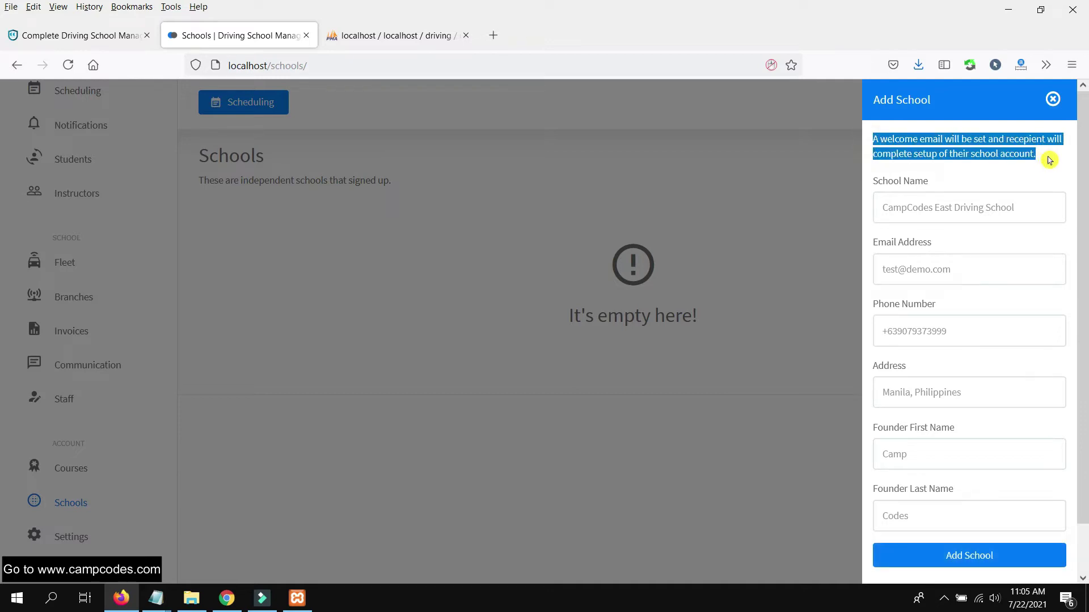
{"action": "left_click", "coordinate": [920, 153]}
{"action": "left_click_drag", "start_coordinate": [870, 139], "coordinate": [1050, 161]}
{"action": "left_click", "coordinate": [735, 333]}
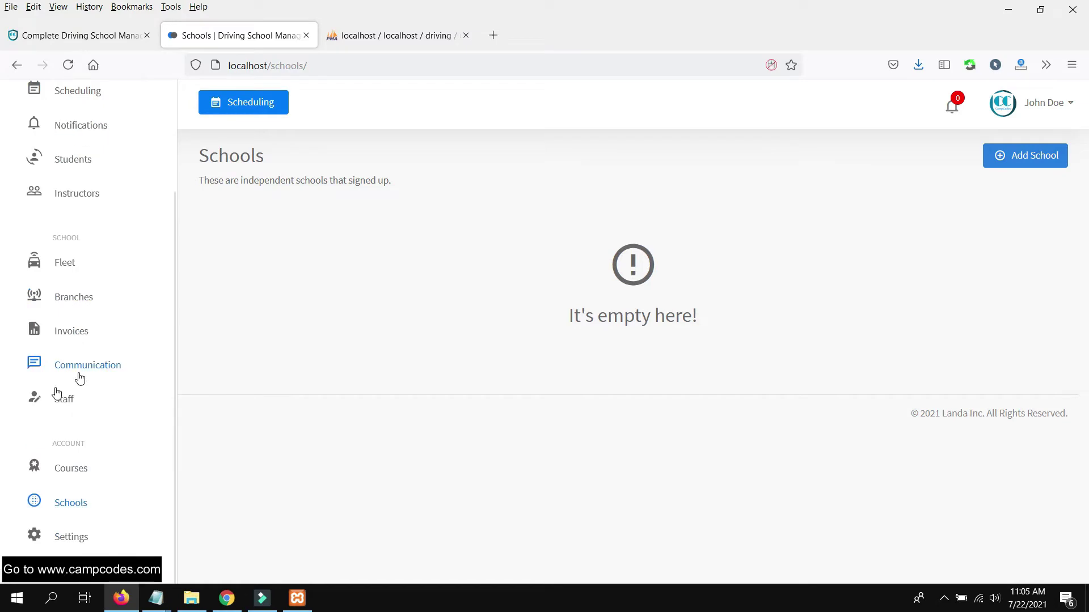
- Navigate via Courses to the Schools list showing CampCodes East Driving School as active
{"action": "left_click", "coordinate": [70, 472]}
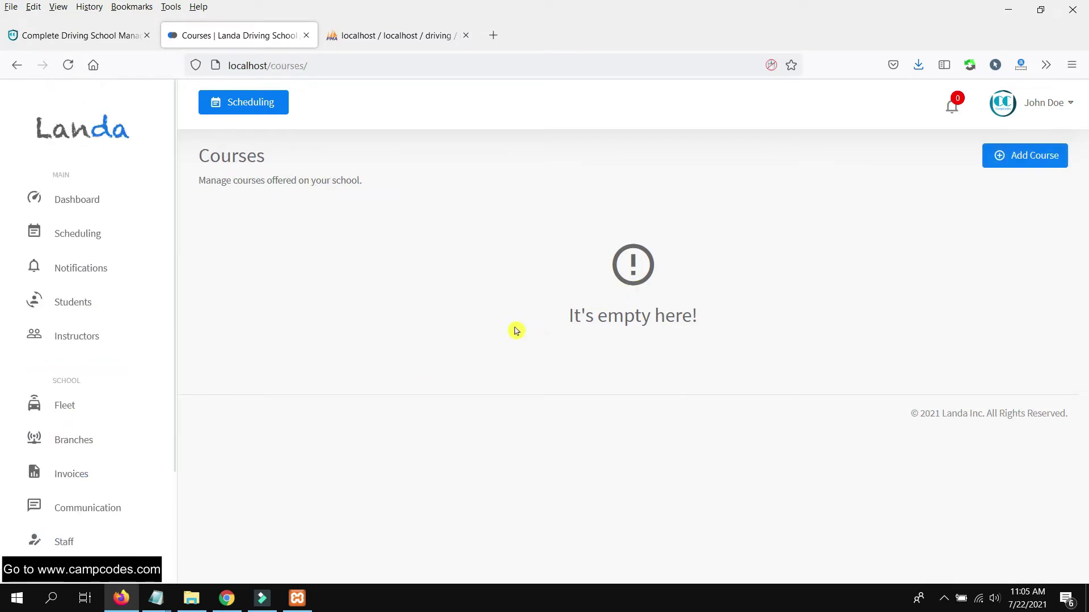
{"action": "scroll", "coordinate": [79, 449], "scroll_direction": "down", "scroll_amount": 2}
{"action": "scroll", "coordinate": [79, 449], "scroll_direction": "down", "scroll_amount": 2}
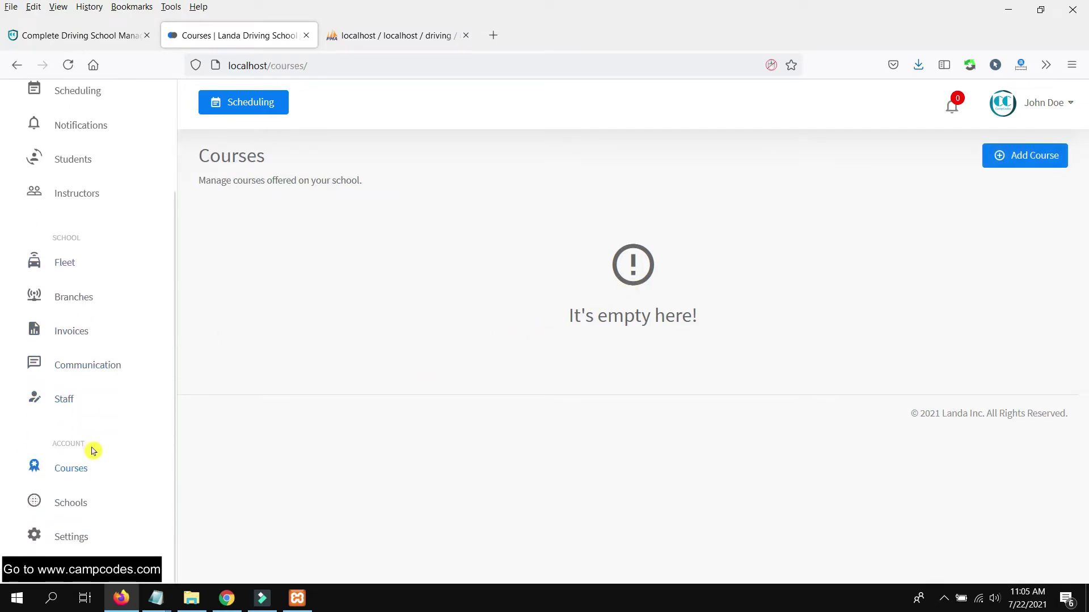
{"action": "left_click", "coordinate": [80, 504]}
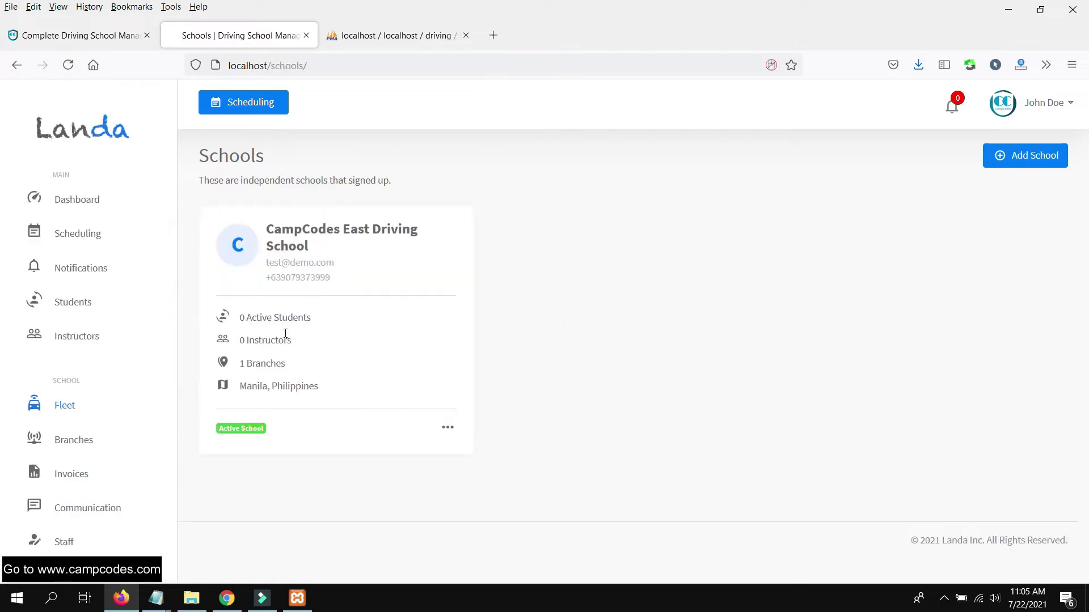
{"action": "scroll", "coordinate": [103, 488], "scroll_direction": "down", "scroll_amount": 3}
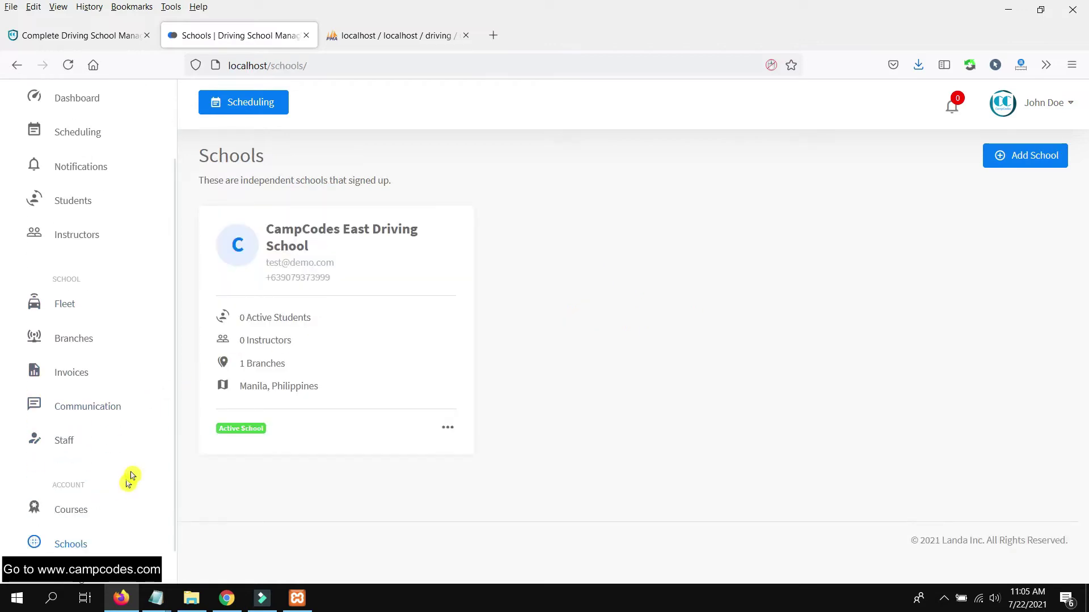
{"action": "scroll", "coordinate": [238, 397], "scroll_direction": "down", "scroll_amount": 1}
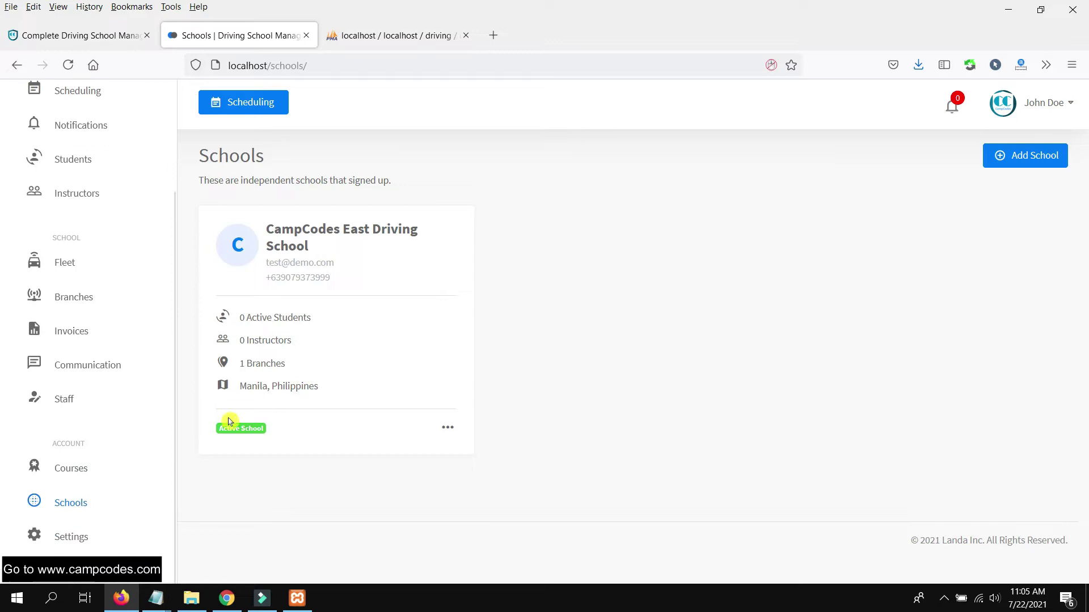
- Open CampCodes East Driving School's Edit form and close it without changes
{"action": "left_click", "coordinate": [302, 225]}
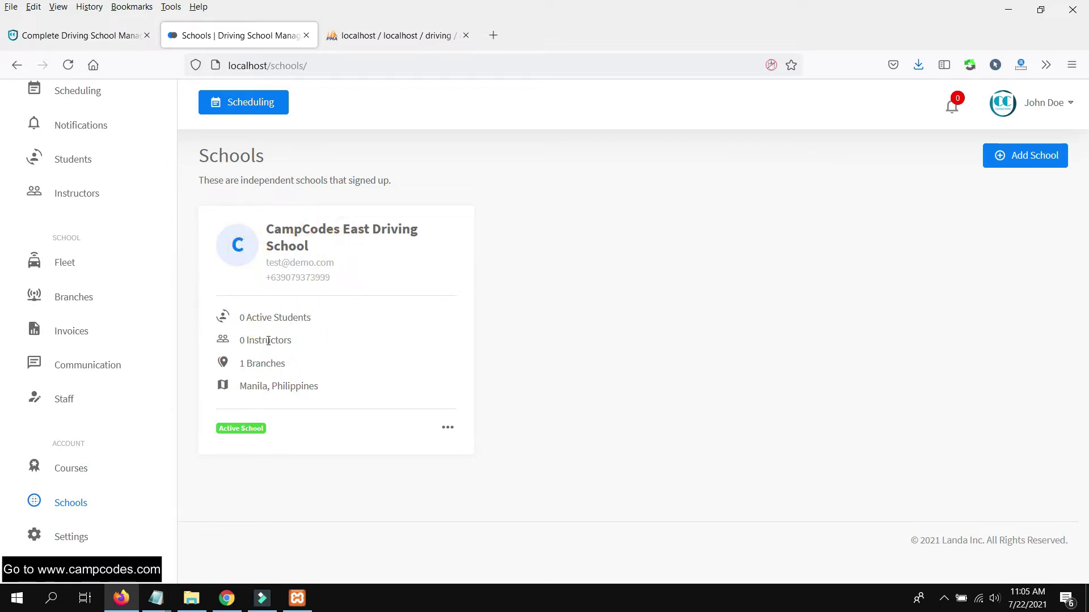
{"action": "left_click", "coordinate": [448, 427]}
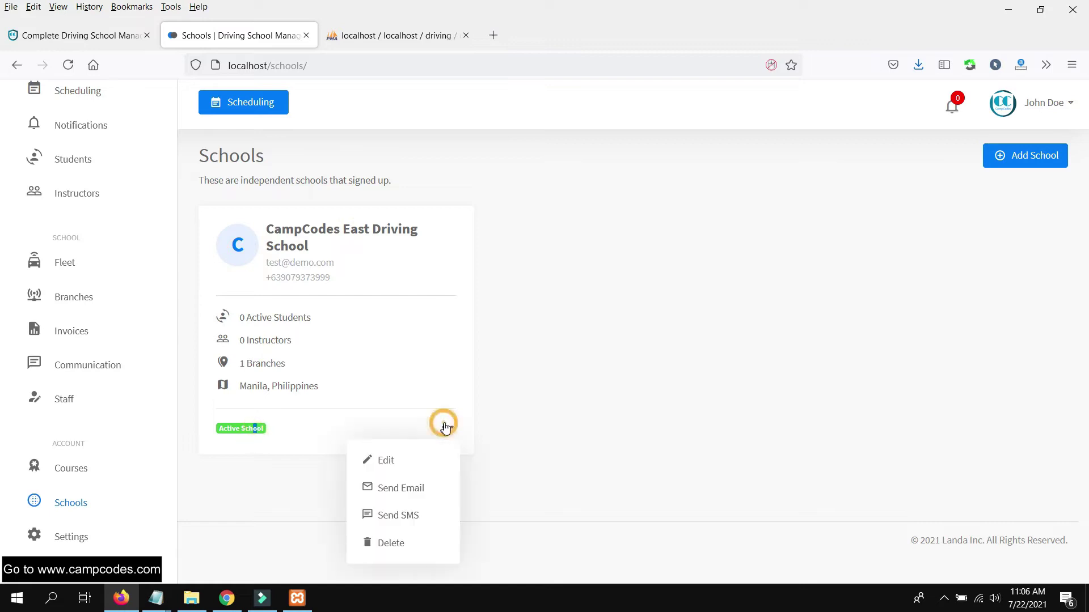
{"action": "left_click", "coordinate": [390, 464]}
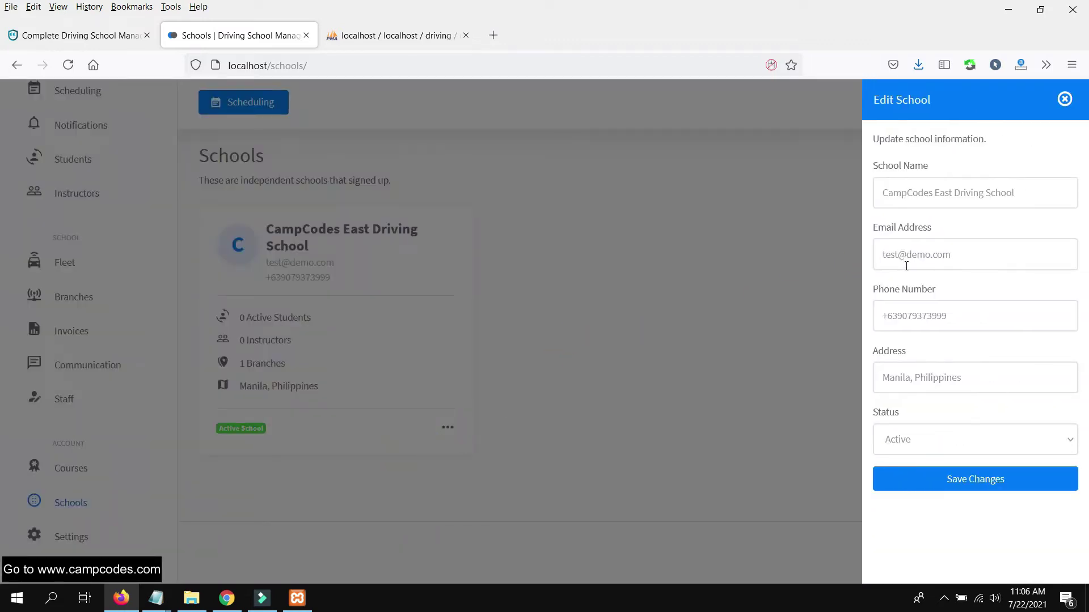
{"action": "left_click", "coordinate": [1065, 99]}
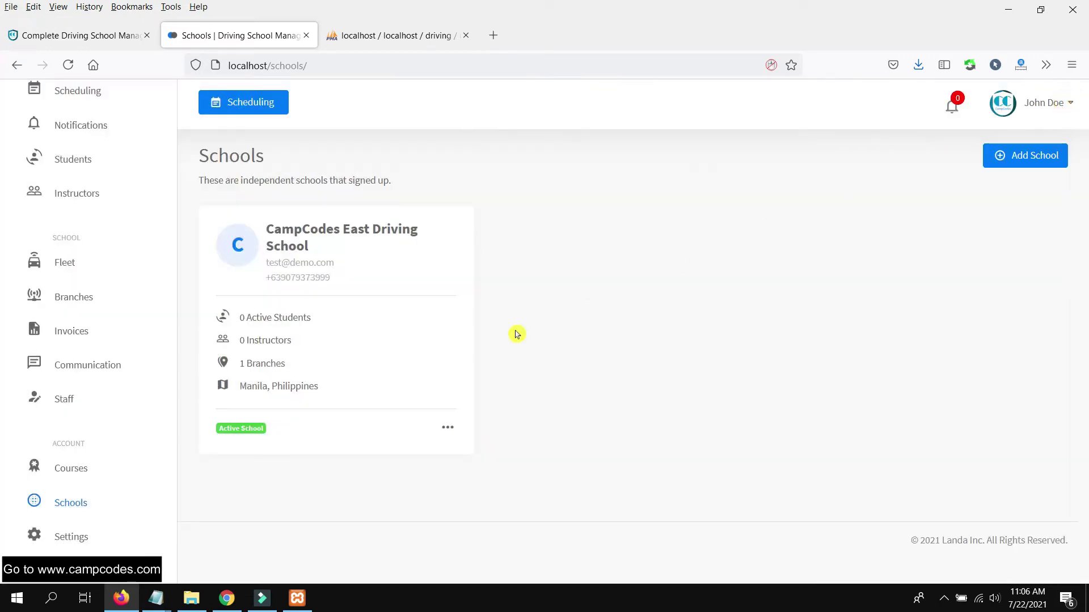
{"action": "left_click", "coordinate": [352, 35]}
- Show phpMyAdmin's branches table, which now holds a second Headquarters branch for school 2
{"action": "scroll", "coordinate": [88, 444], "scroll_direction": "down", "scroll_amount": 1}
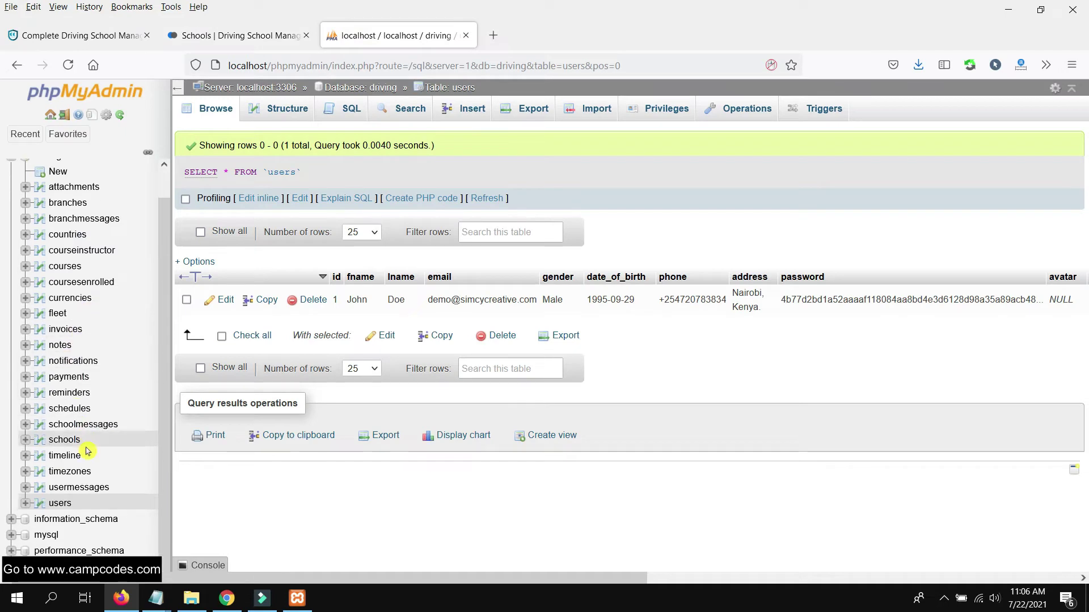
{"action": "scroll", "coordinate": [93, 437], "scroll_direction": "up", "scroll_amount": 1}
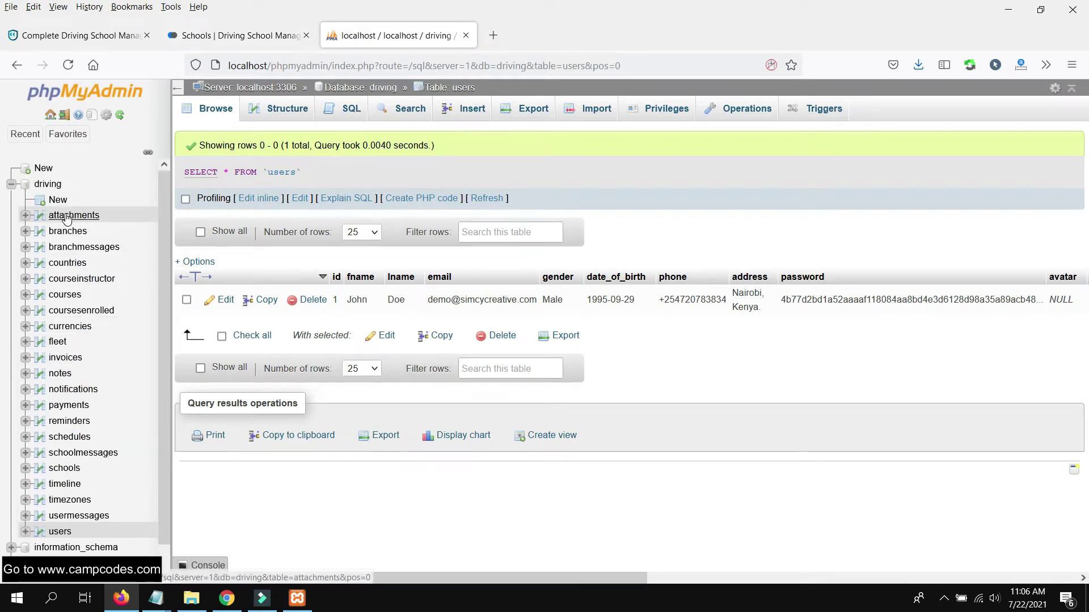
{"action": "left_click", "coordinate": [72, 232]}
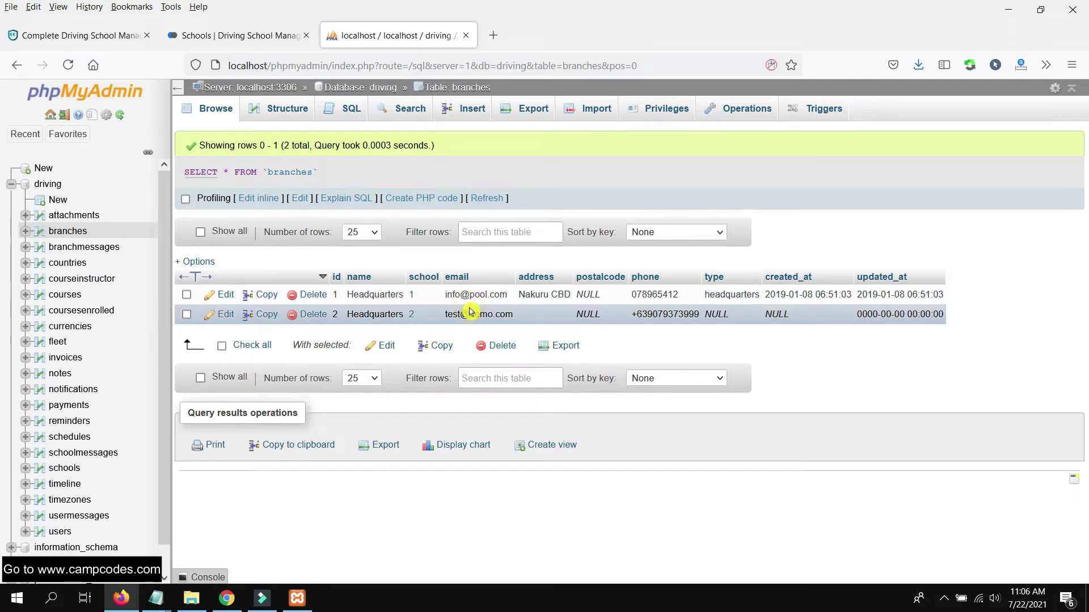
{"action": "left_click", "coordinate": [254, 36]}
- Start a new course on the Courses page with the yellow shield image as cover
{"action": "left_click", "coordinate": [69, 468]}
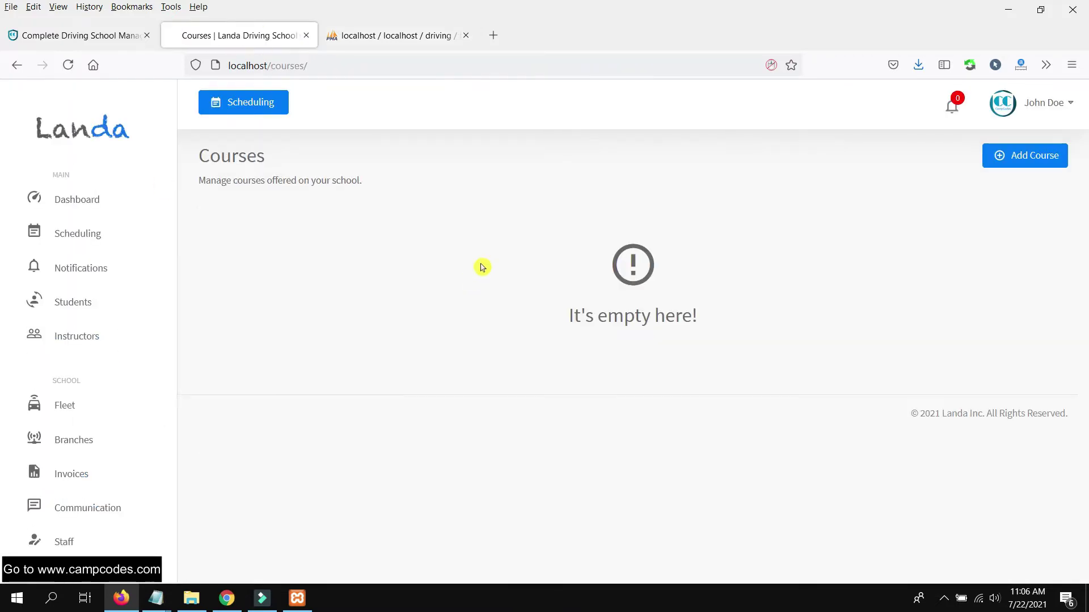
{"action": "left_click", "coordinate": [1024, 163]}
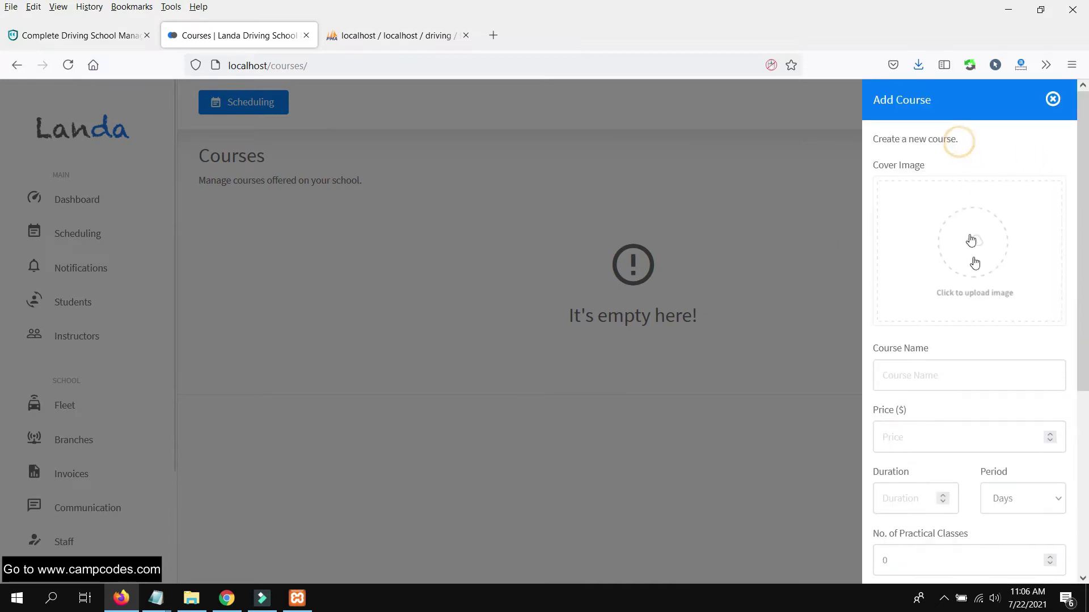
{"action": "left_click", "coordinate": [975, 276]}
{"action": "double_click", "coordinate": [851, 420]}
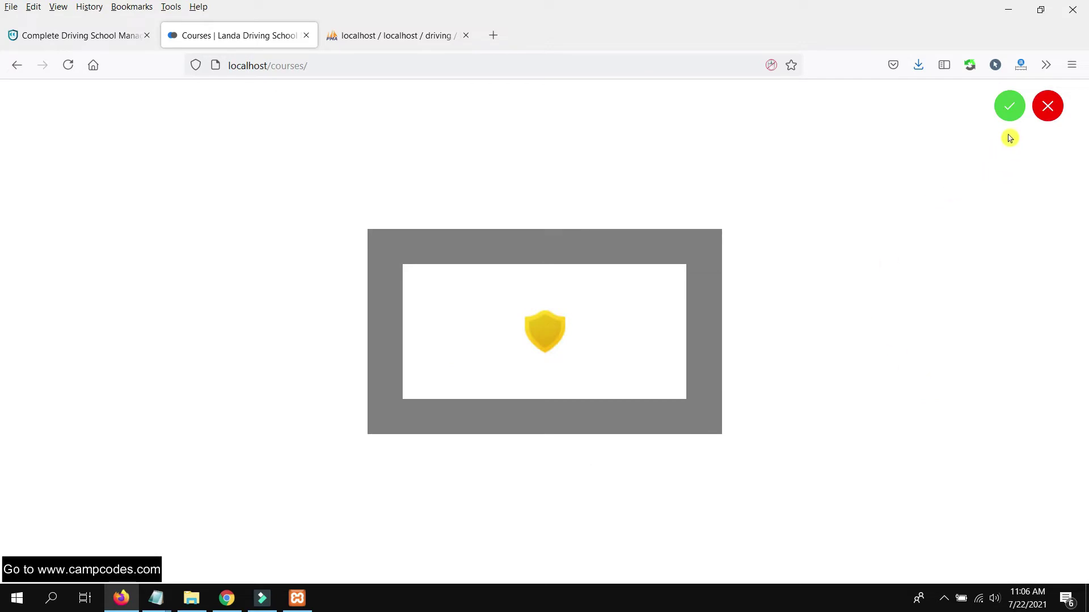
{"action": "left_click", "coordinate": [1008, 107]}
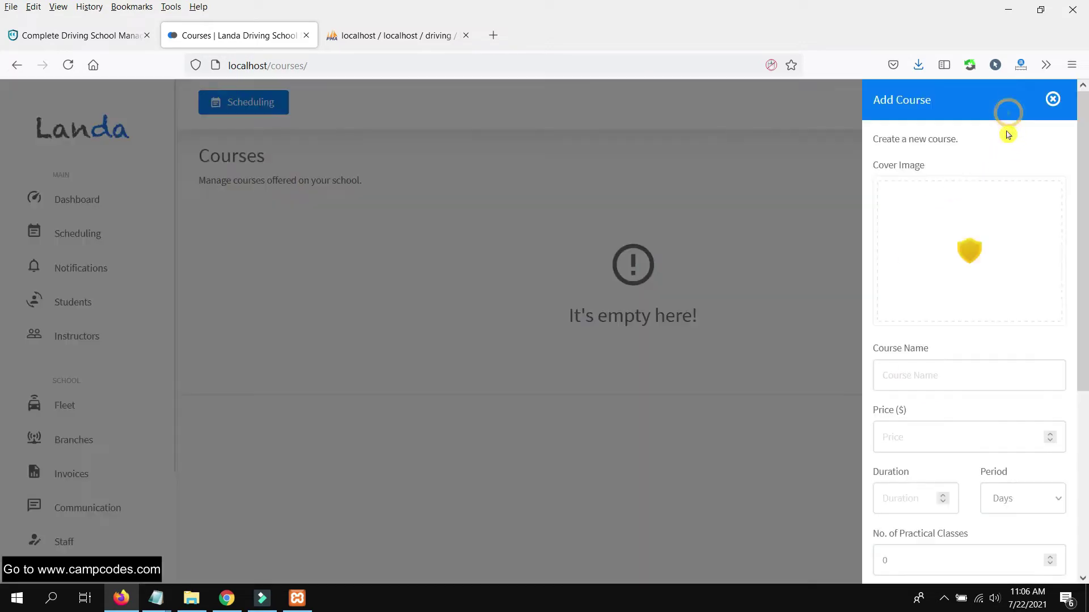
- Enter course name 'Paralle', price 12 and 5 practical classes
{"action": "left_click", "coordinate": [951, 385]}
{"action": "type", "text": "Dri"}
{"action": "key", "text": "BackSpace"}
{"action": "key", "text": "BackSpace"}
{"action": "key", "text": "BackSpace"}
{"action": "type", "text": "Parallel Parking"}
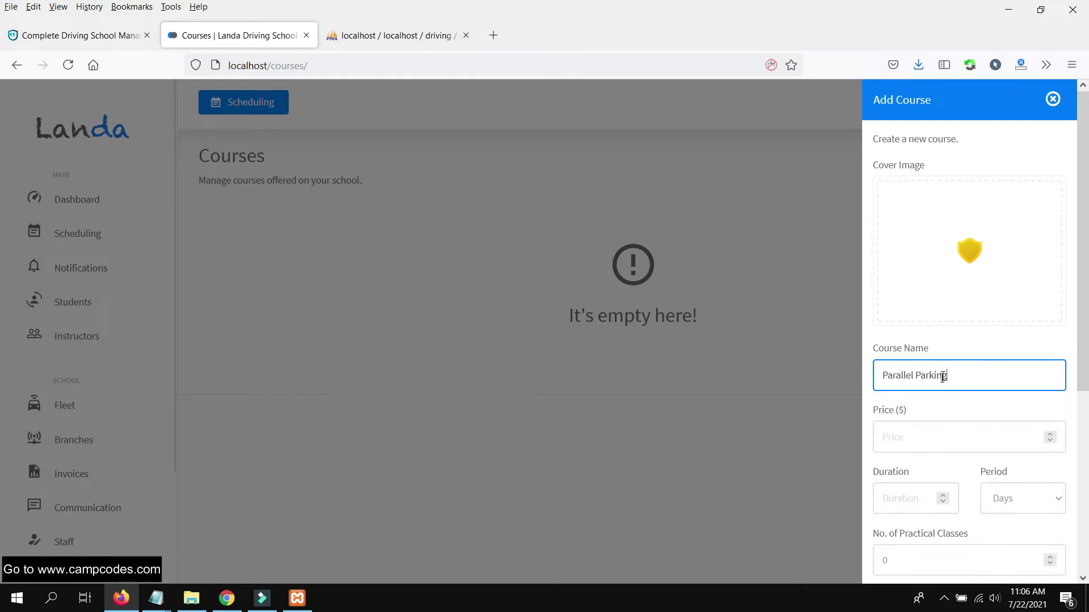
{"action": "scroll", "coordinate": [943, 377], "scroll_direction": "down", "scroll_amount": 3}
{"action": "left_click", "coordinate": [926, 285]}
{"action": "type", "text": "120"}
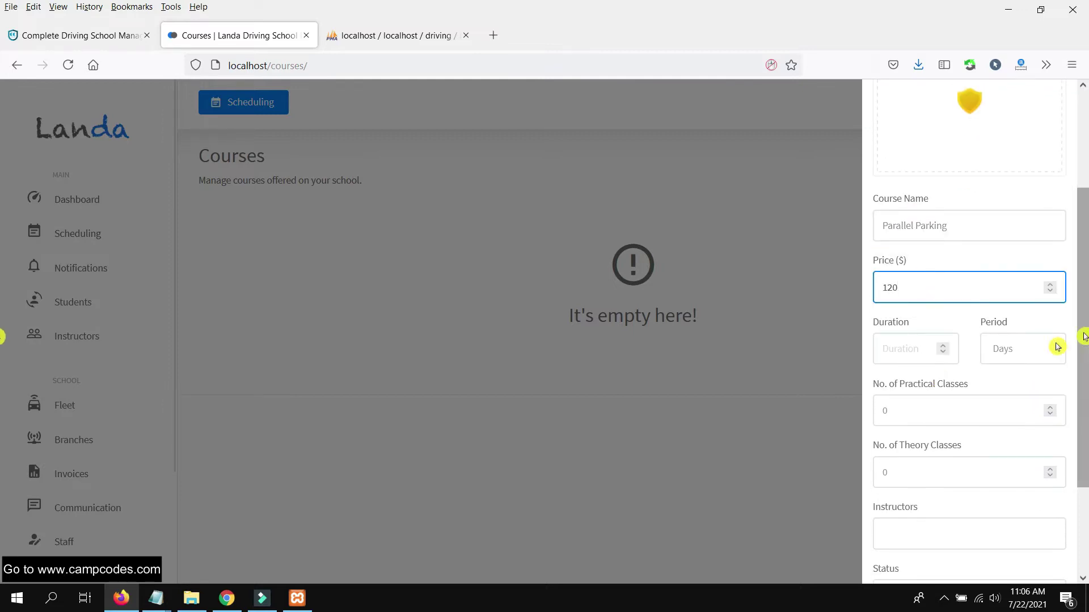
{"action": "left_click", "coordinate": [931, 350]}
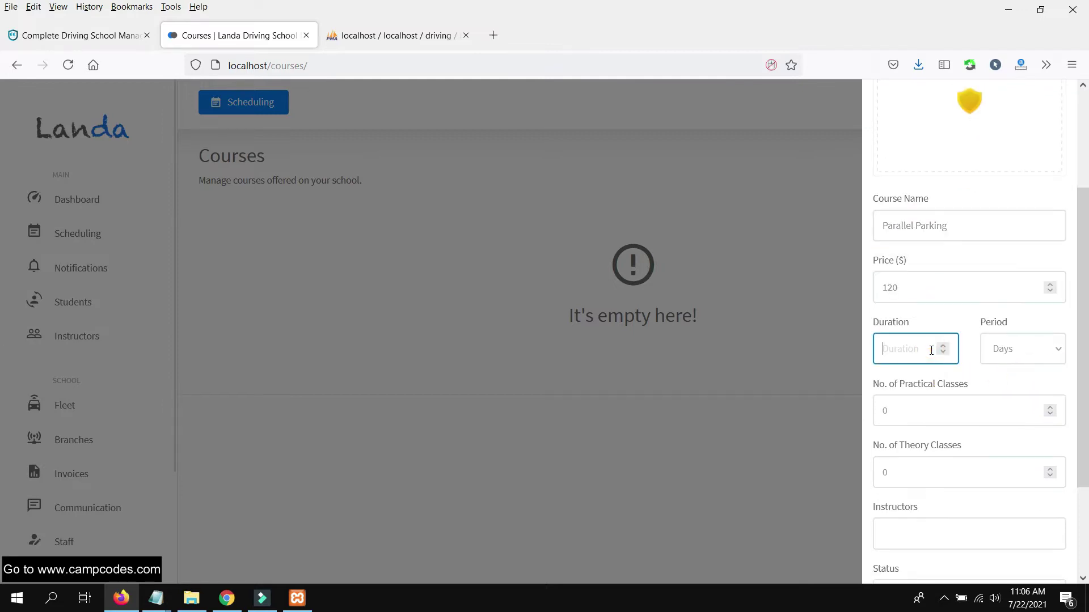
{"action": "left_click", "coordinate": [936, 409]}
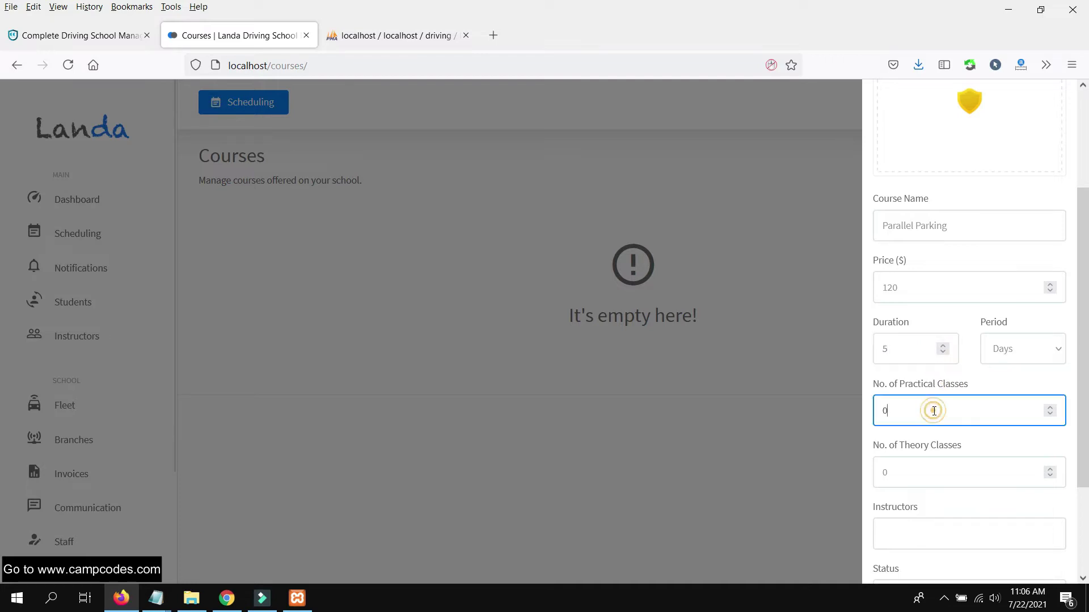
{"action": "double_click", "coordinate": [898, 410]}
{"action": "type", "text": "5"}
- Set theory classes to 2, check the instructor list, then close the course form unsaved
{"action": "scroll", "coordinate": [943, 464], "scroll_direction": "down", "scroll_amount": 2}
{"action": "left_click", "coordinate": [930, 401]}
{"action": "double_click", "coordinate": [898, 406]}
{"action": "type", "text": "2"}
{"action": "scroll", "coordinate": [933, 393], "scroll_direction": "down", "scroll_amount": 1}
{"action": "left_click", "coordinate": [933, 397]}
{"action": "left_click", "coordinate": [748, 396]}
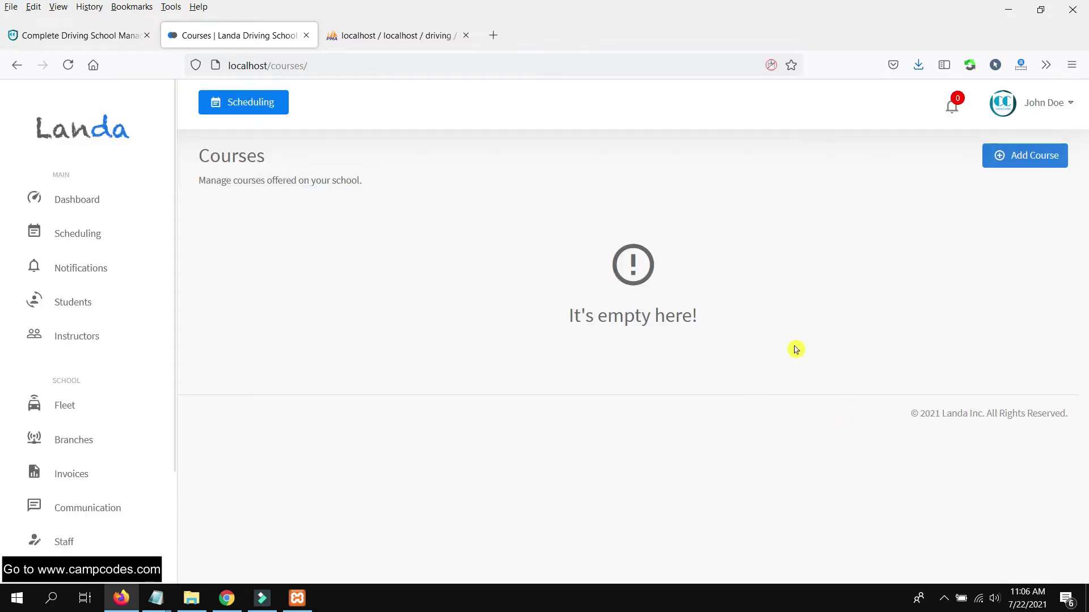
- On the Instructors page, start a new instructor with first name, last name and suggested e-mail
{"action": "left_click", "coordinate": [85, 337]}
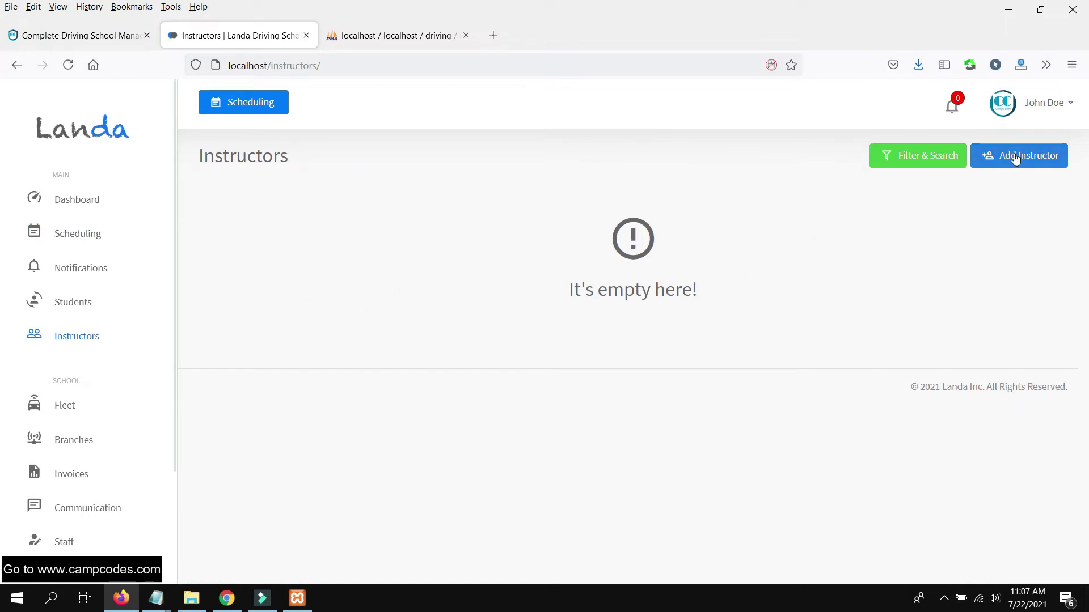
{"action": "left_click", "coordinate": [1013, 156]}
{"action": "left_click", "coordinate": [966, 162]}
{"action": "type", "text": "Will"}
{"action": "key", "text": "Tab"}
{"action": "type", "text": "Smith"}
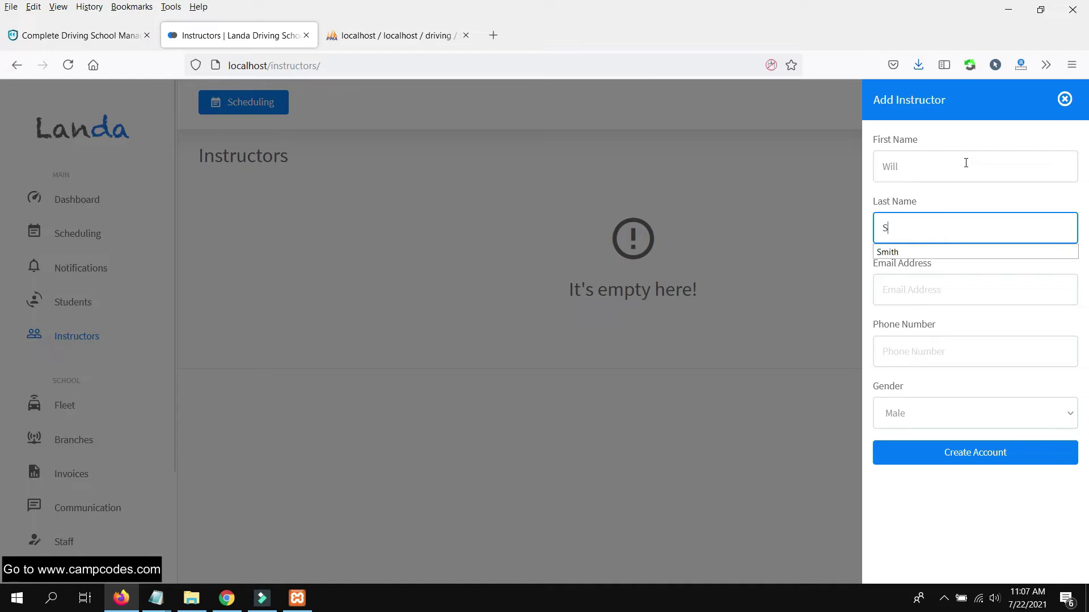
{"action": "key", "text": "Tab"}
{"action": "type", "text": "smi"}
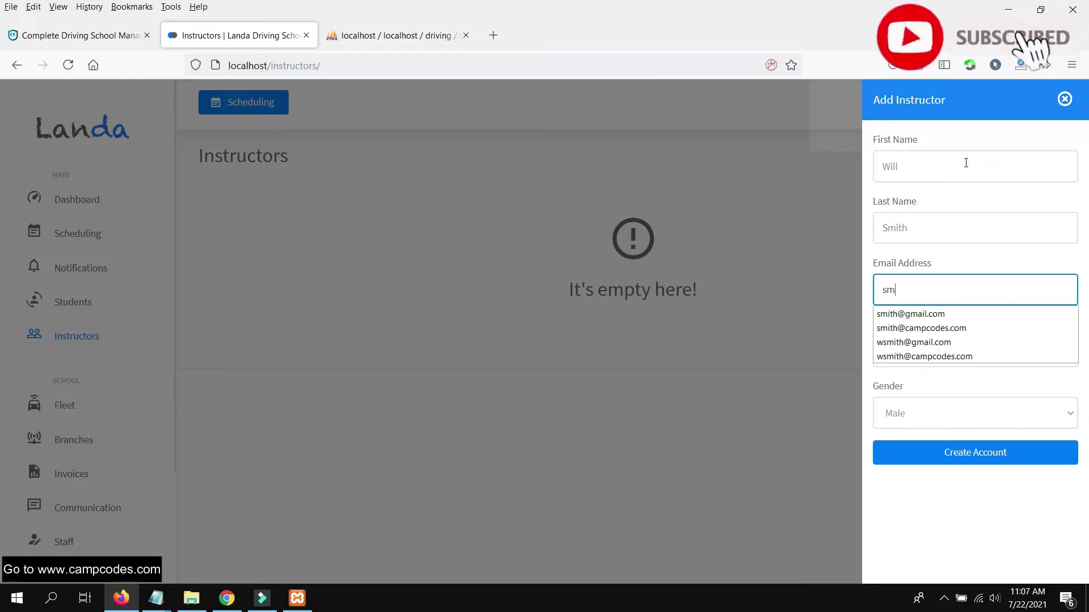
{"action": "left_click", "coordinate": [930, 314]}
- Add the suggested phone number, keep gender Male, and create the instructor account
{"action": "left_click", "coordinate": [934, 351]}
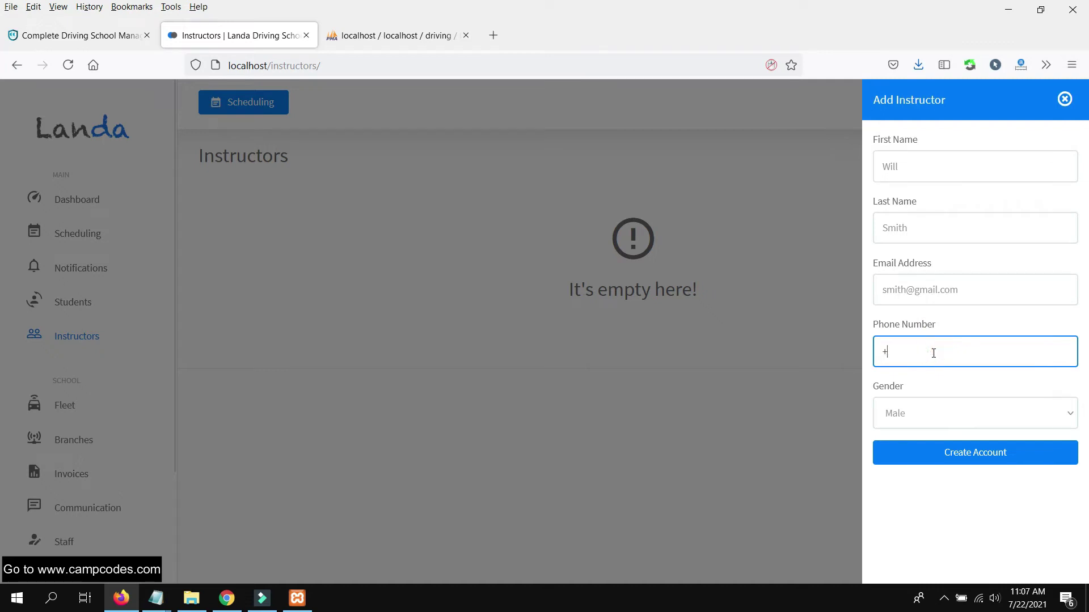
{"action": "type", "text": "+"}
{"action": "left_click", "coordinate": [938, 390]}
{"action": "left_click", "coordinate": [953, 418]}
{"action": "left_click", "coordinate": [952, 418]}
{"action": "left_click", "coordinate": [947, 452]}
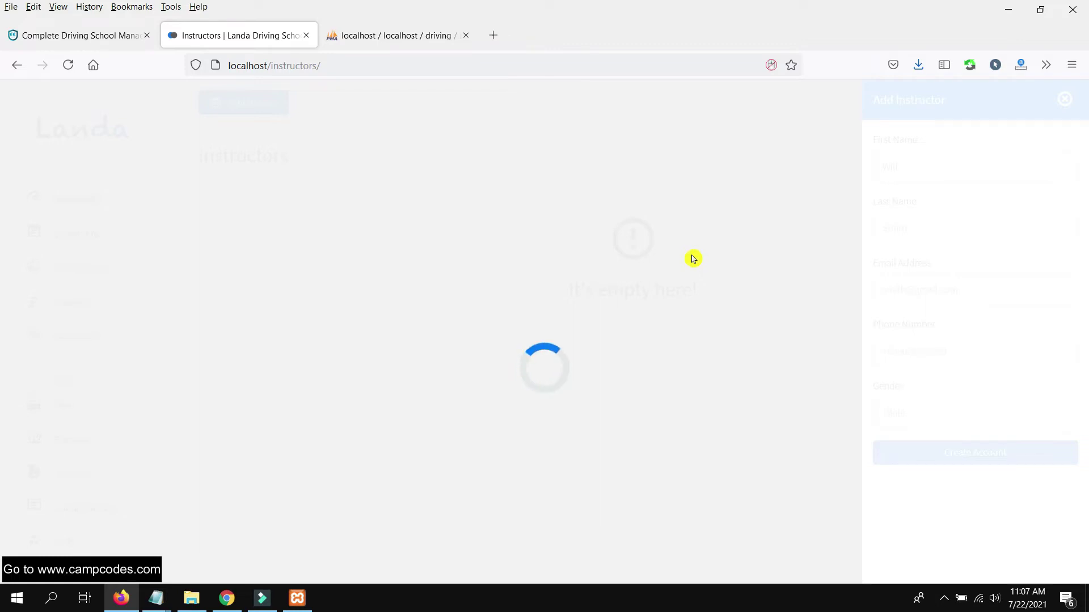
{"action": "left_click", "coordinate": [377, 37]}
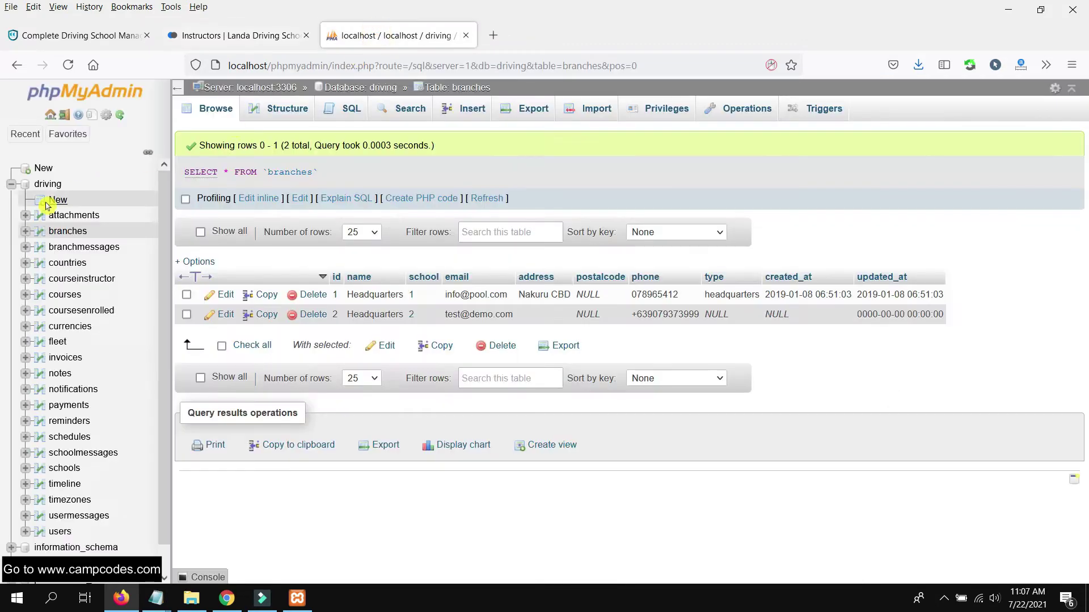
- List the driving database's tables in phpMyAdmin, then return to the Landa Instructors page
{"action": "left_click", "coordinate": [48, 183]}
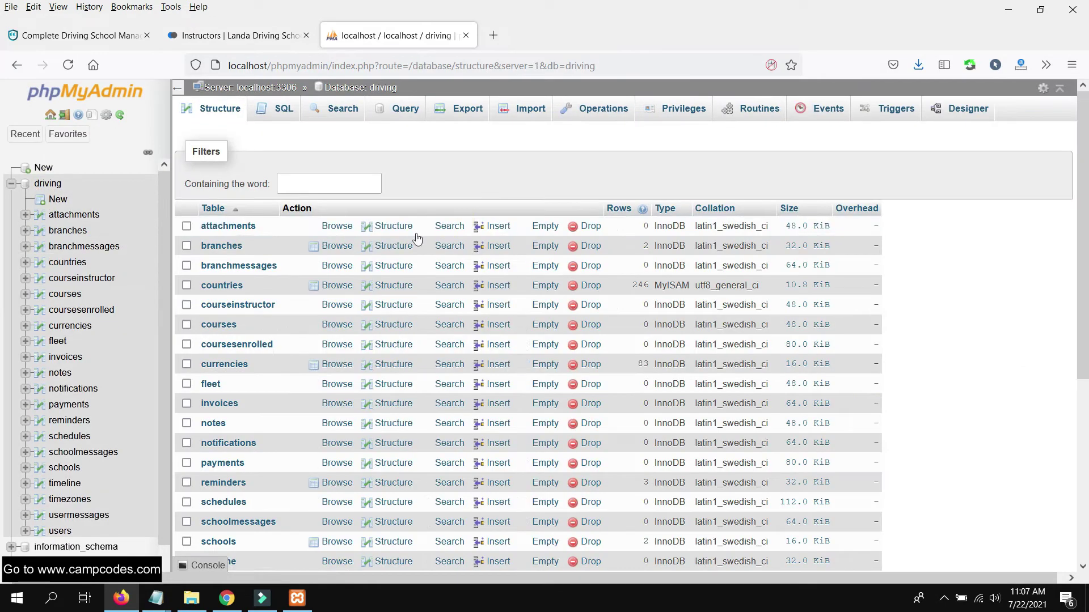
{"action": "left_click", "coordinate": [235, 36]}
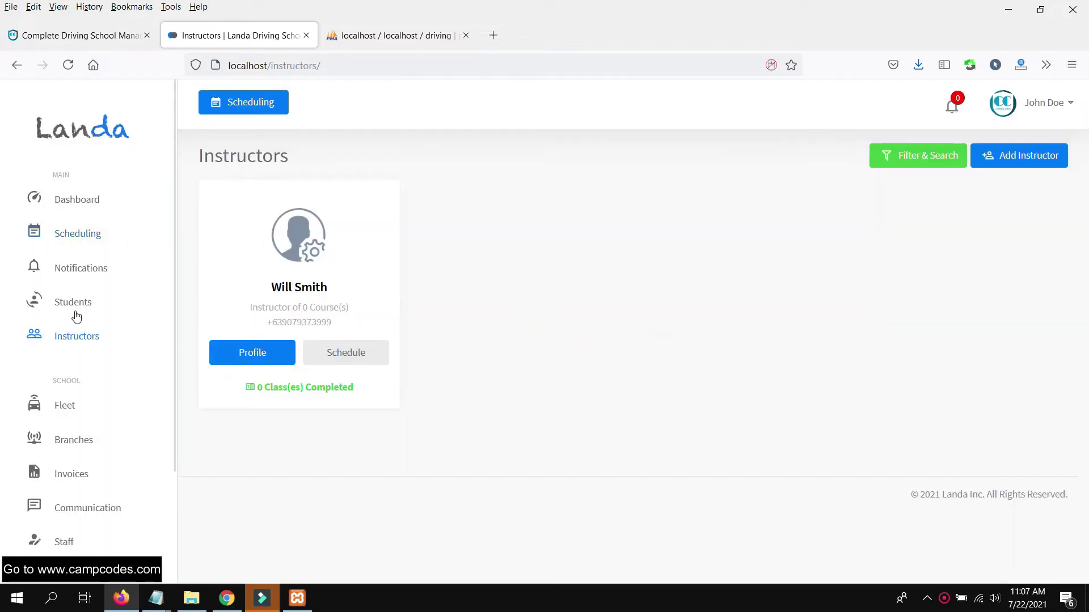
- On the Students page, start a new student with a last name and a suggested e-mail
{"action": "scroll", "coordinate": [82, 372], "scroll_direction": "down", "scroll_amount": 1}
{"action": "scroll", "coordinate": [77, 340], "scroll_direction": "up", "scroll_amount": 1}
{"action": "left_click", "coordinate": [72, 303]}
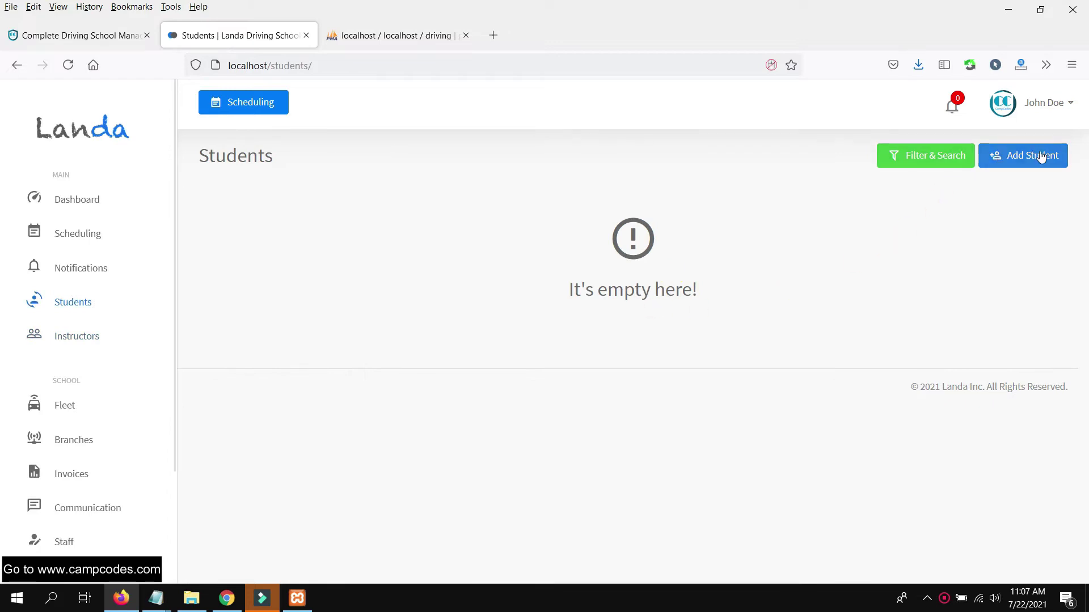
{"action": "left_click", "coordinate": [1039, 155]}
{"action": "left_click", "coordinate": [950, 168]}
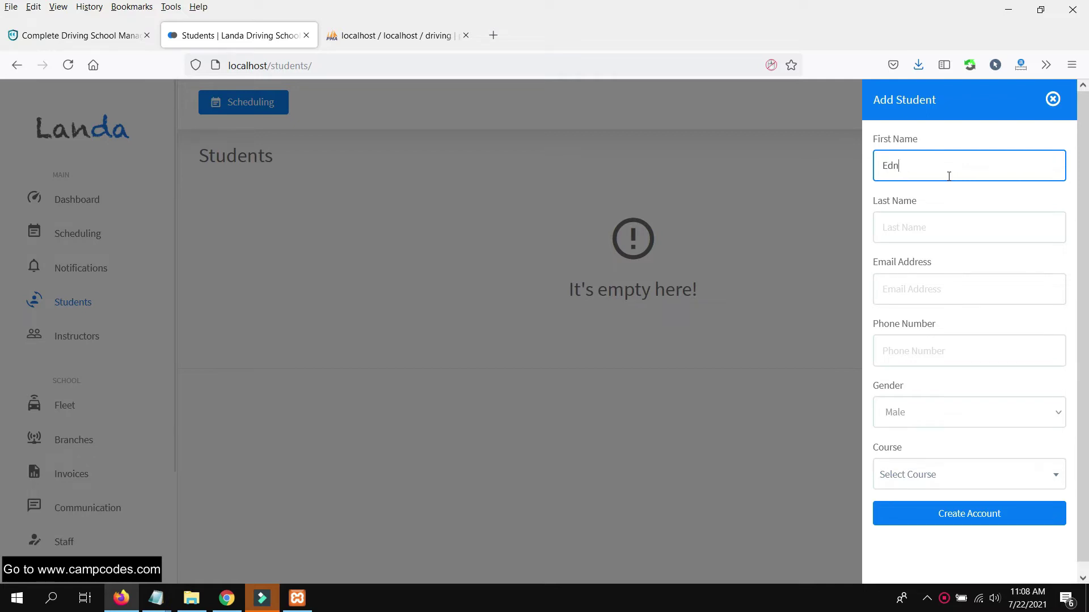
{"action": "key", "text": "Tab"}
{"action": "type", "text": "Smi"}
{"action": "key", "text": "Tab"}
{"action": "type", "text": "ed"}
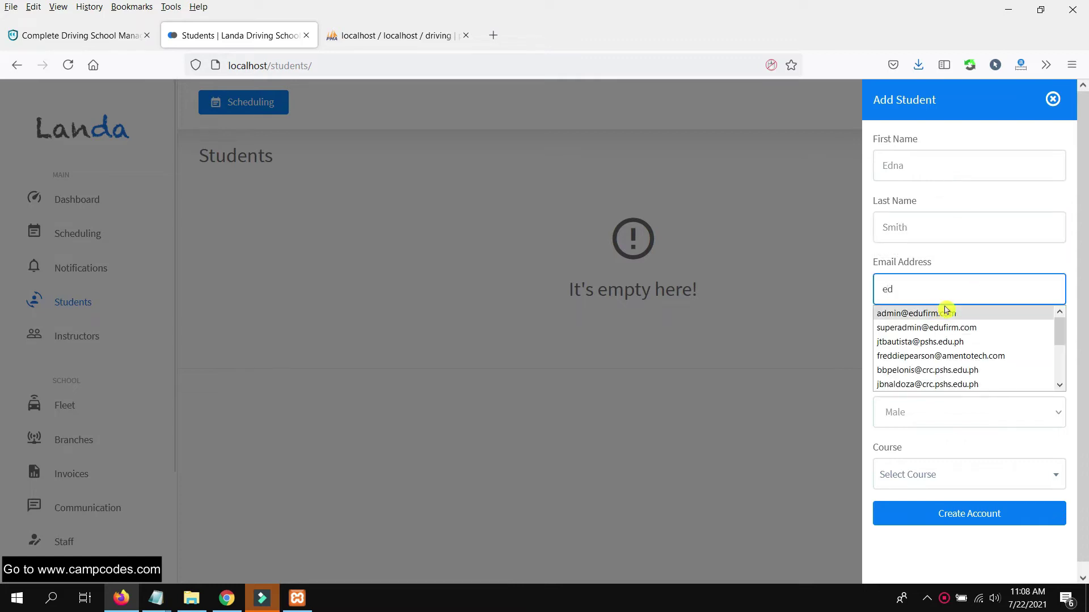
{"action": "left_click", "coordinate": [948, 315]}
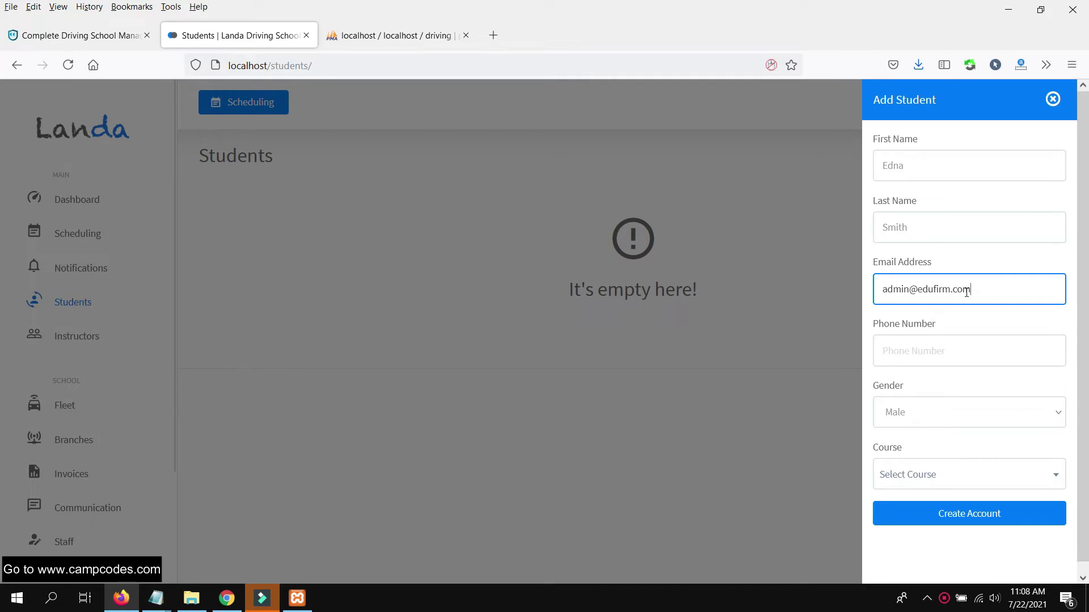
- Add a suggested phone and Female gender, find no courses available, and discard the student form
{"action": "left_click", "coordinate": [936, 352]}
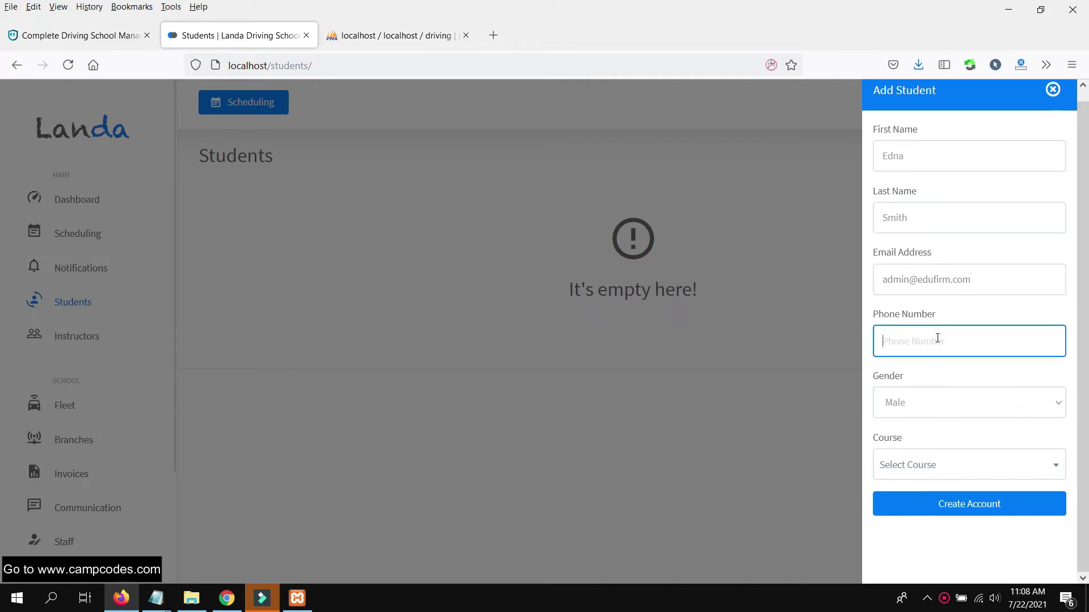
{"action": "type", "text": "+"}
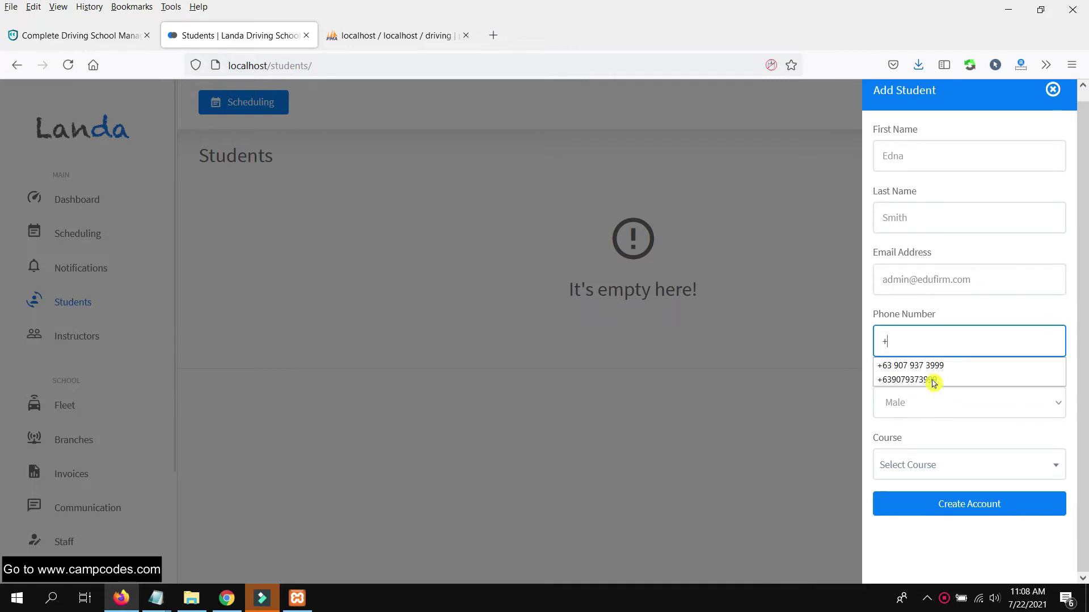
{"action": "left_click", "coordinate": [934, 380]}
{"action": "left_click", "coordinate": [929, 400]}
{"action": "left_click", "coordinate": [924, 449]}
{"action": "left_click", "coordinate": [944, 466]}
{"action": "left_click", "coordinate": [944, 467]}
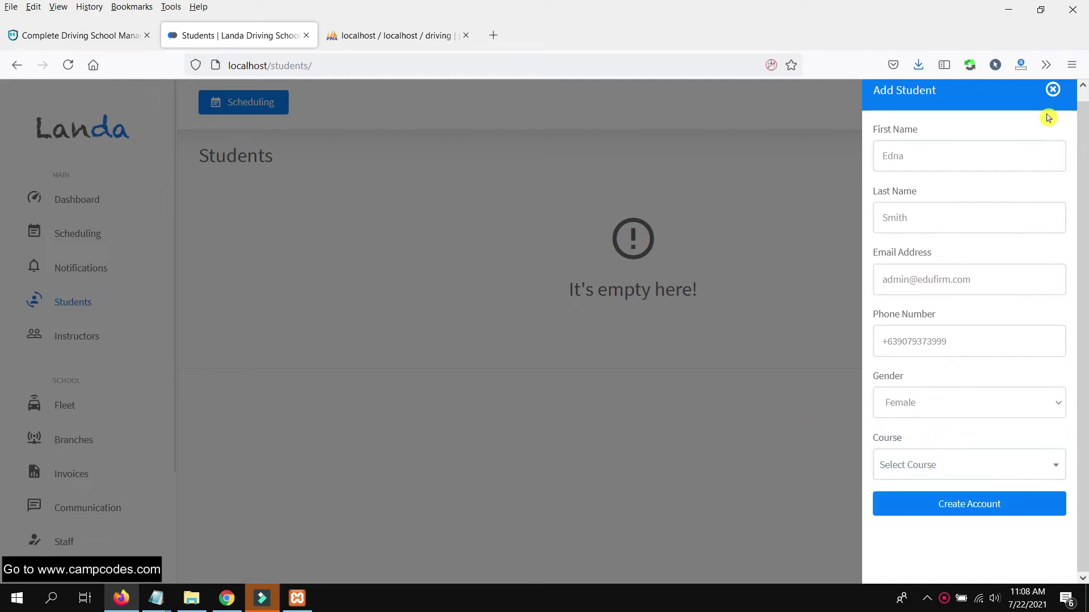
{"action": "left_click", "coordinate": [1052, 90]}
{"action": "scroll", "coordinate": [51, 385], "scroll_direction": "down", "scroll_amount": 3}
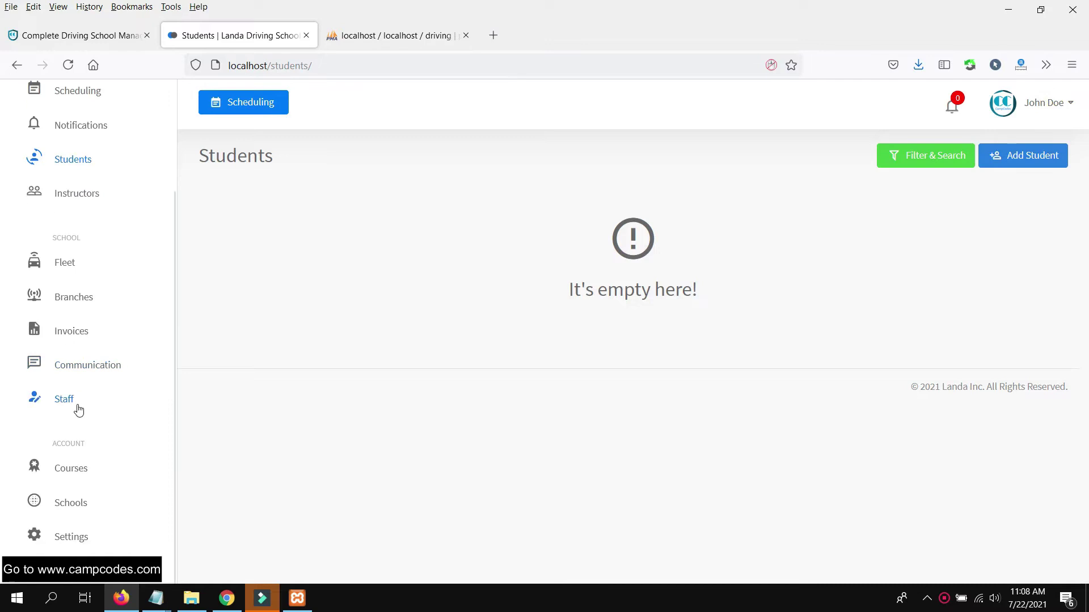
{"action": "left_click", "coordinate": [71, 467]}
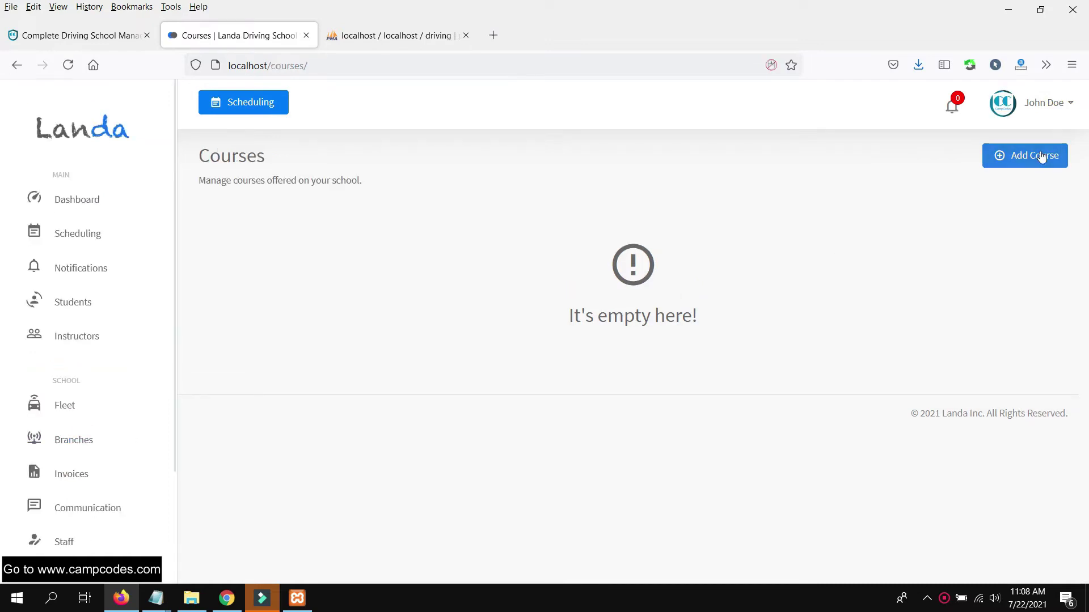
- Start a new course with the CodeCamp image as its cover
{"action": "left_click", "coordinate": [1037, 155]}
{"action": "scroll", "coordinate": [1007, 320], "scroll_direction": "down", "scroll_amount": 5}
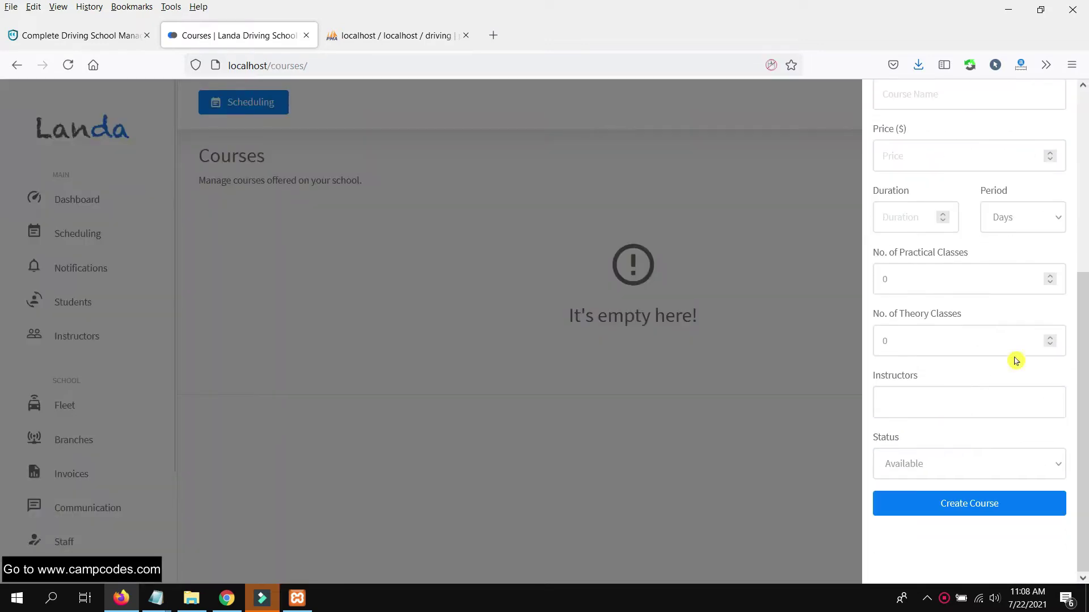
{"action": "scroll", "coordinate": [987, 255], "scroll_direction": "up", "scroll_amount": 5}
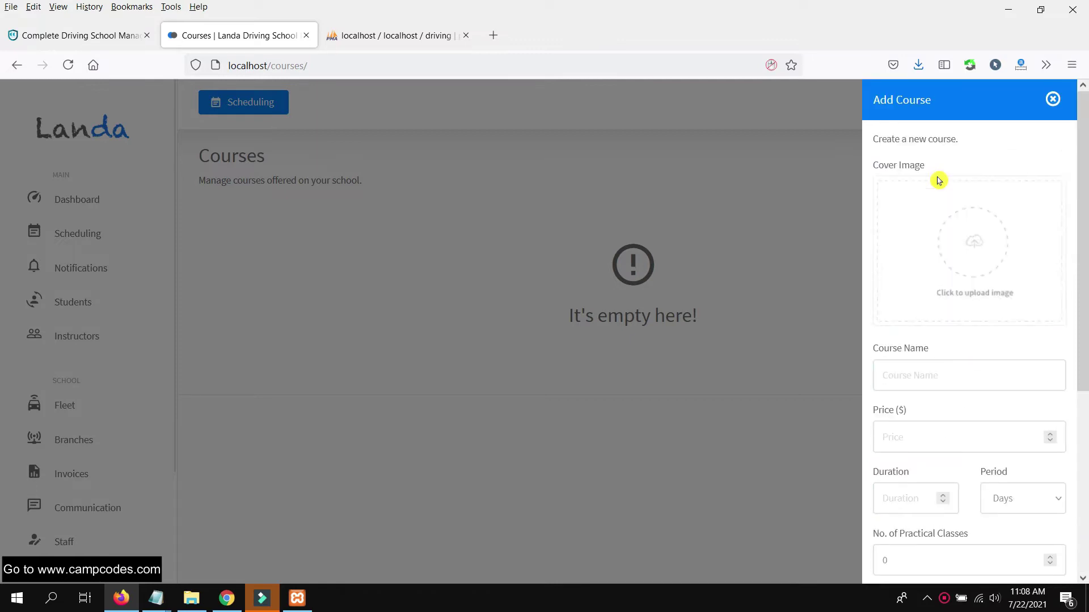
{"action": "left_click", "coordinate": [961, 226]}
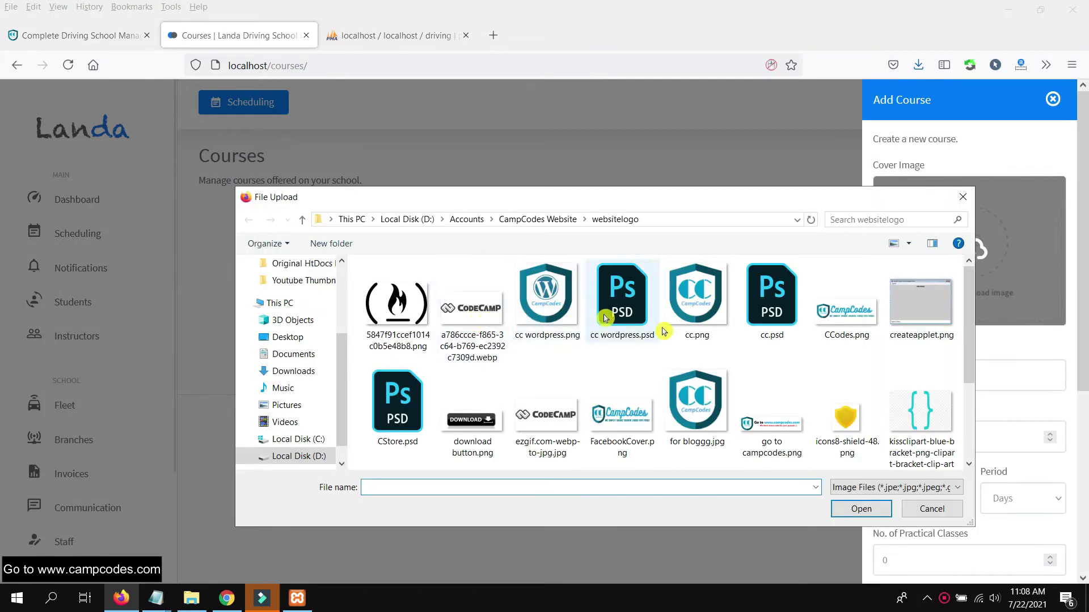
{"action": "double_click", "coordinate": [466, 312]}
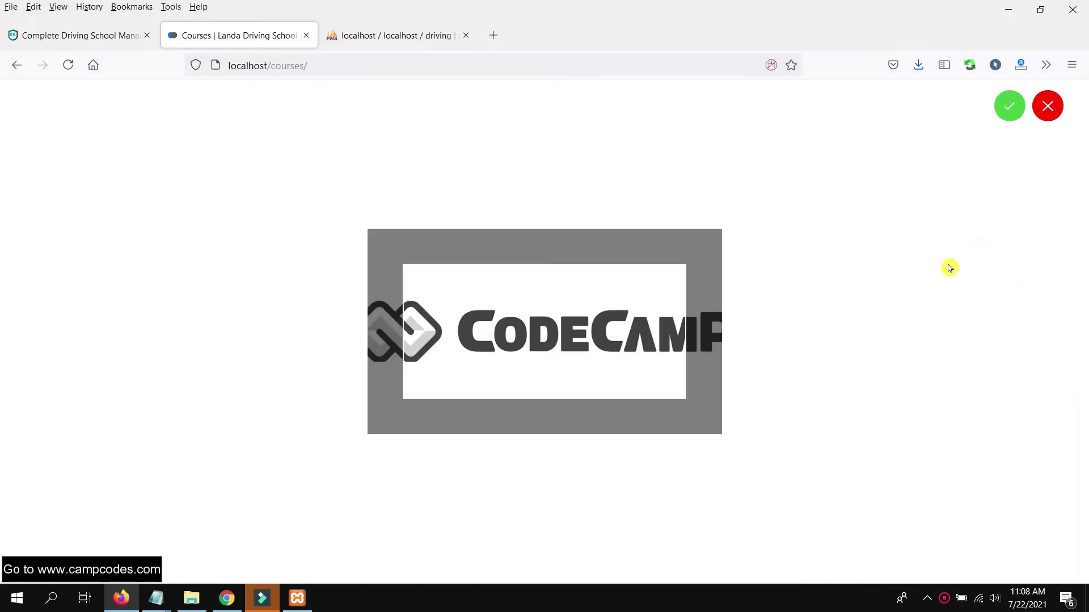
{"action": "left_click", "coordinate": [1008, 108]}
- Name the course 'Parallel Parking' with a duration of 5 Days
{"action": "left_click", "coordinate": [954, 380]}
{"action": "type", "text": "Pa"}
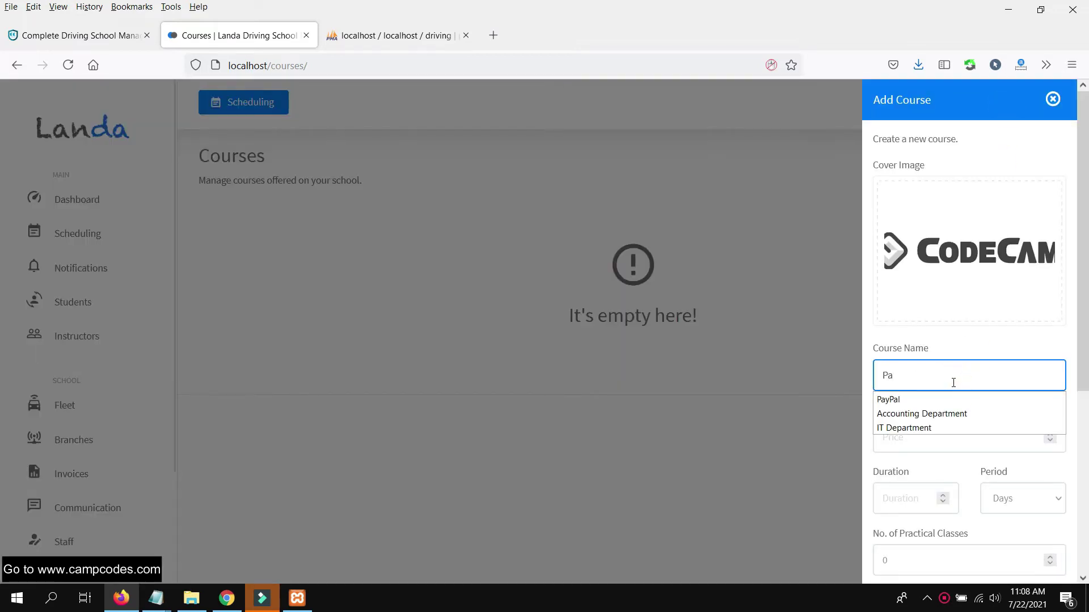
{"action": "type", "text": "ralle"}
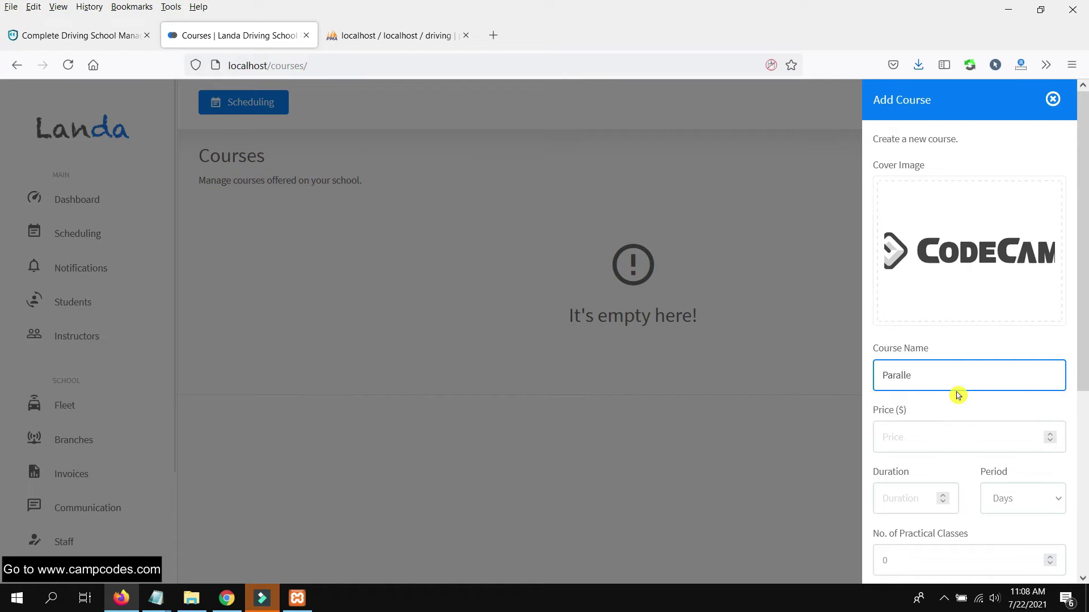
{"action": "key", "text": "Tab"}
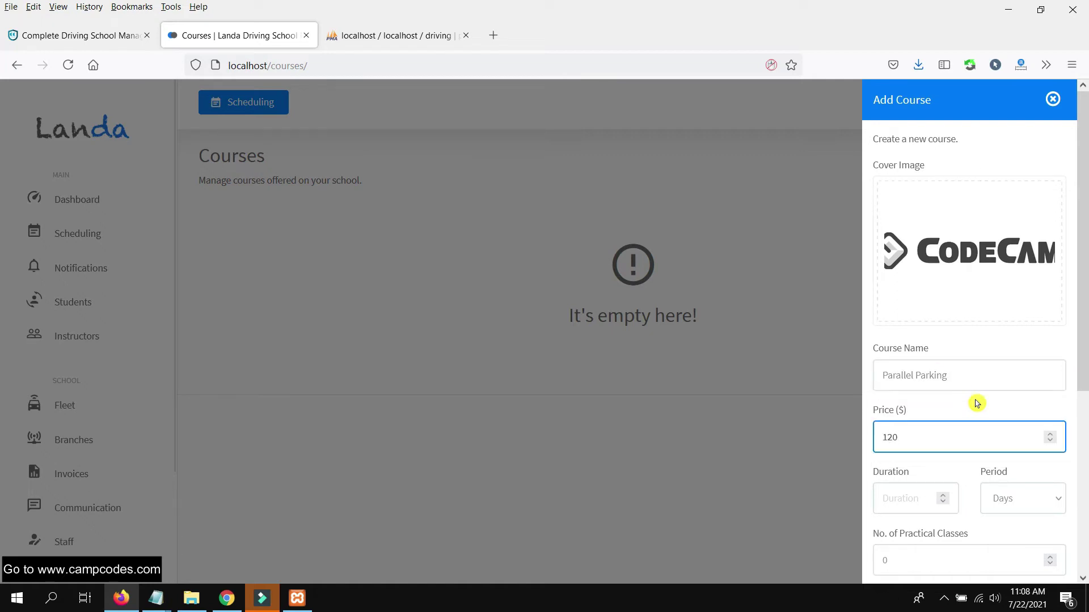
{"action": "scroll", "coordinate": [964, 400], "scroll_direction": "down", "scroll_amount": 3}
{"action": "left_click", "coordinate": [907, 361]}
{"action": "type", "text": "5"}
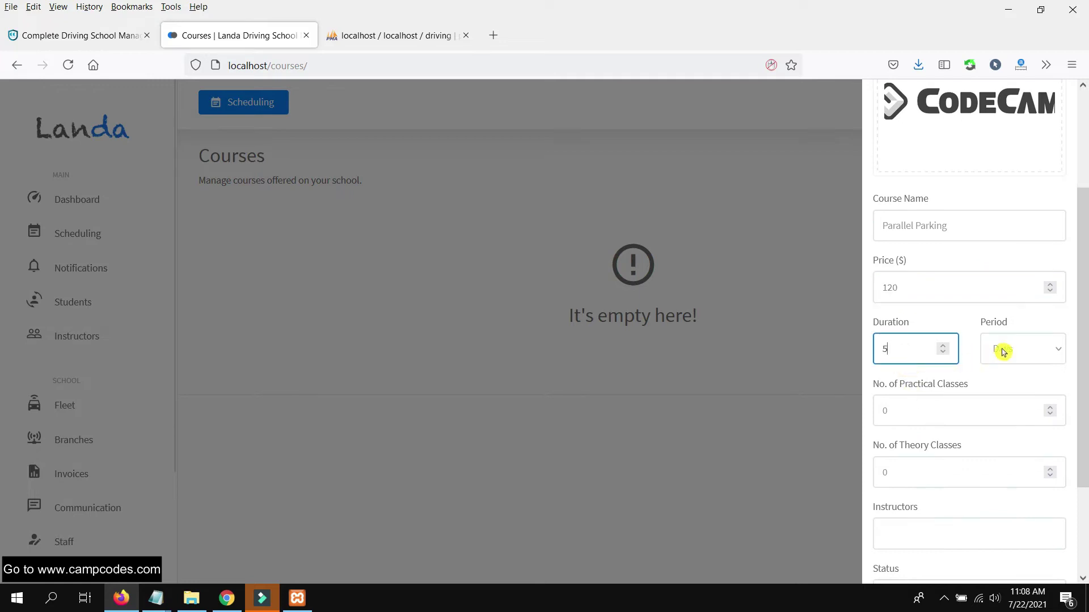
{"action": "left_click", "coordinate": [1001, 356]}
{"action": "left_click", "coordinate": [1007, 358]}
- Set both the practical and theory class counts to 2
{"action": "left_click", "coordinate": [945, 412]}
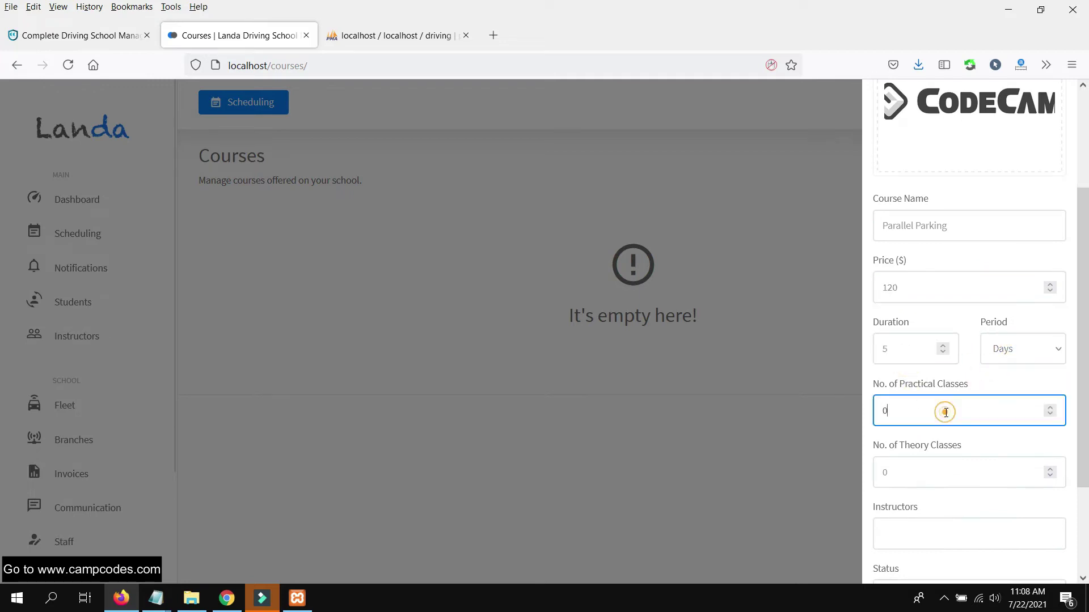
{"action": "type", "text": "2"}
{"action": "scroll", "coordinate": [963, 452], "scroll_direction": "down", "scroll_amount": 2}
{"action": "double_click", "coordinate": [931, 399]}
{"action": "double_click", "coordinate": [899, 336]}
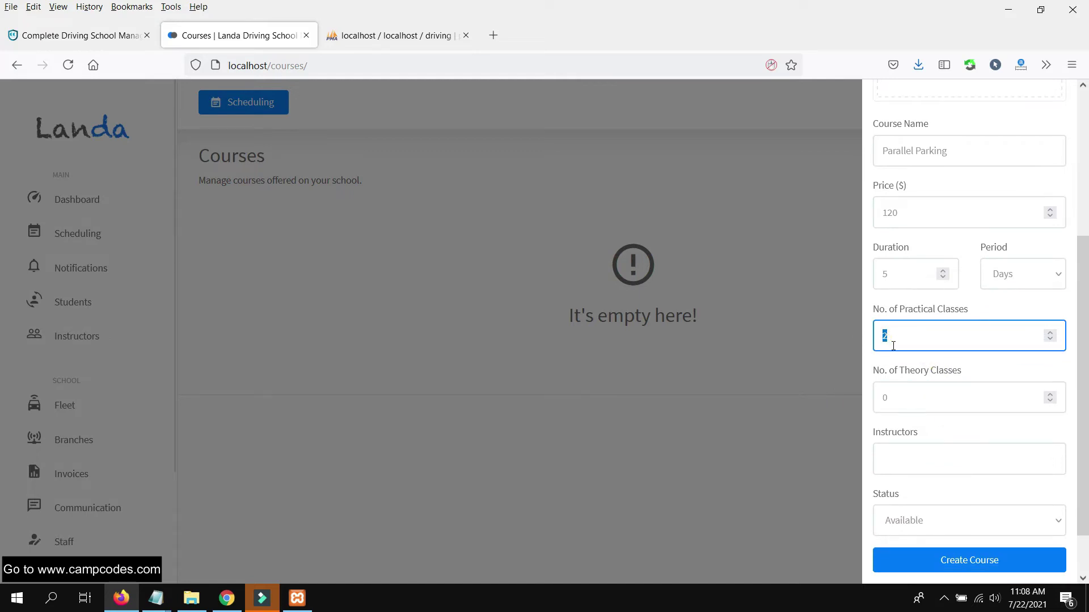
{"action": "double_click", "coordinate": [899, 403]}
{"action": "type", "text": "2"}
{"action": "scroll", "coordinate": [935, 433], "scroll_direction": "down", "scroll_amount": 1}
- Assign the new instructor, keep status Available, and create the Parallel Parking course
{"action": "left_click", "coordinate": [933, 397]}
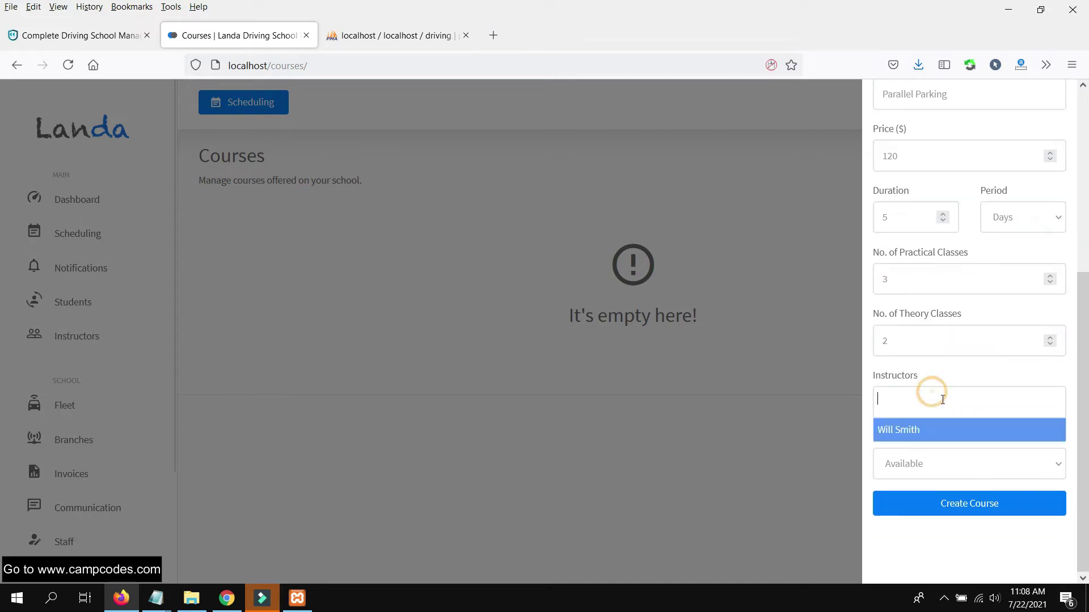
{"action": "left_click", "coordinate": [937, 428]}
{"action": "left_click", "coordinate": [950, 463]}
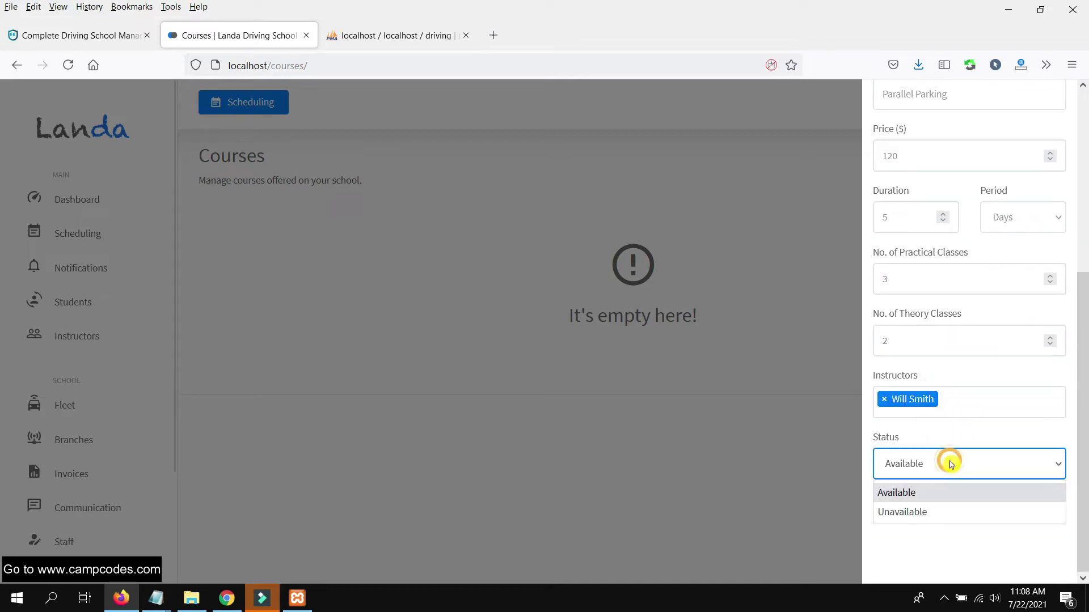
{"action": "left_click", "coordinate": [925, 494]}
{"action": "left_click", "coordinate": [964, 503]}
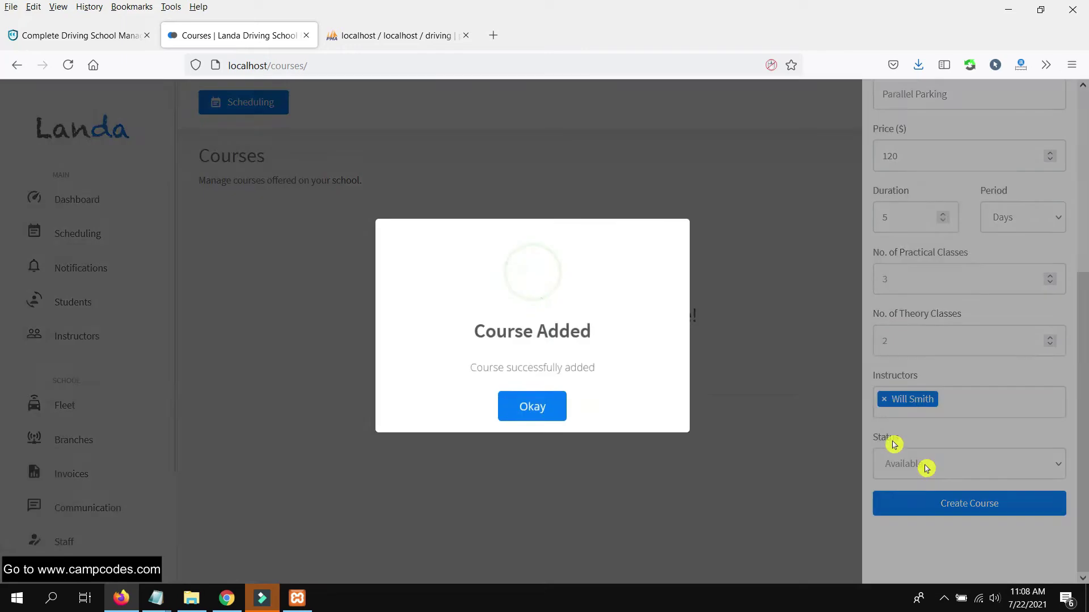
{"action": "left_click", "coordinate": [559, 409]}
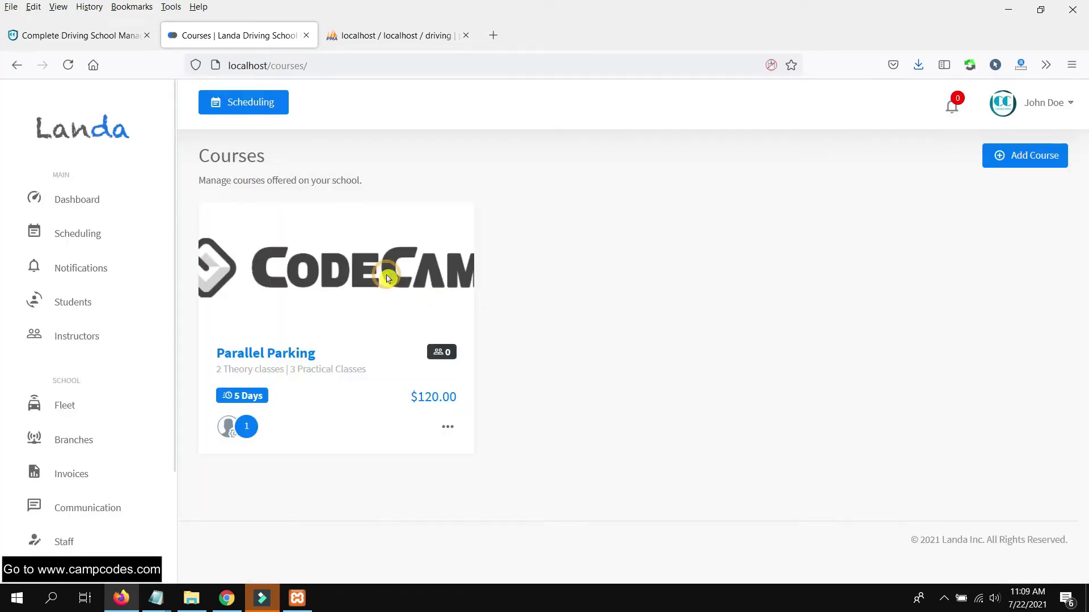
- Review the Parallel Parking card and scroll the sidebar to the Account section
{"action": "mouse_move", "coordinate": [445, 359]}
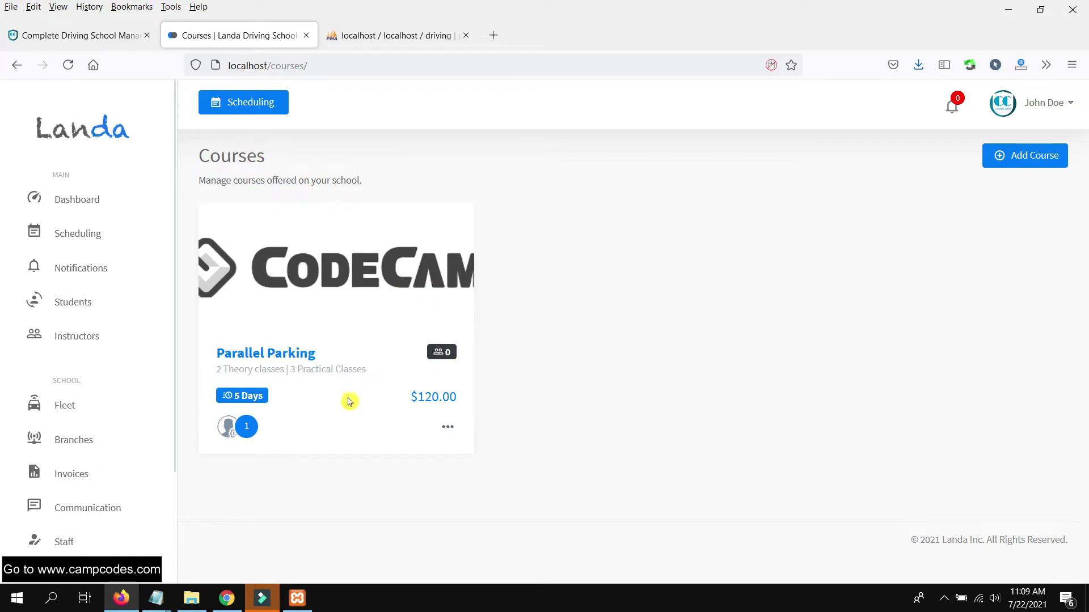
{"action": "scroll", "coordinate": [107, 382], "scroll_direction": "down", "scroll_amount": 2}
{"action": "scroll", "coordinate": [112, 372], "scroll_direction": "up", "scroll_amount": 2}
{"action": "scroll", "coordinate": [108, 371], "scroll_direction": "down", "scroll_amount": 1}
{"action": "scroll", "coordinate": [99, 411], "scroll_direction": "down", "scroll_amount": 3}
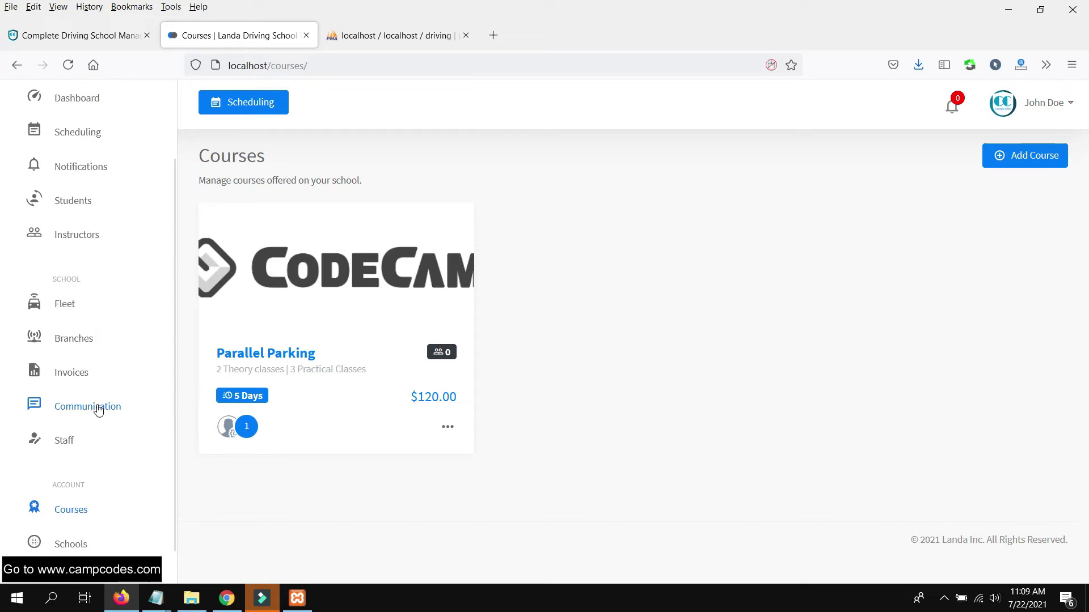
{"action": "scroll", "coordinate": [94, 285], "scroll_direction": "down", "scroll_amount": 1}
{"action": "scroll", "coordinate": [91, 278], "scroll_direction": "up", "scroll_amount": 3}
- Check the sole instructor's card on the Instructors list and open their profile
{"action": "left_click", "coordinate": [78, 294]}
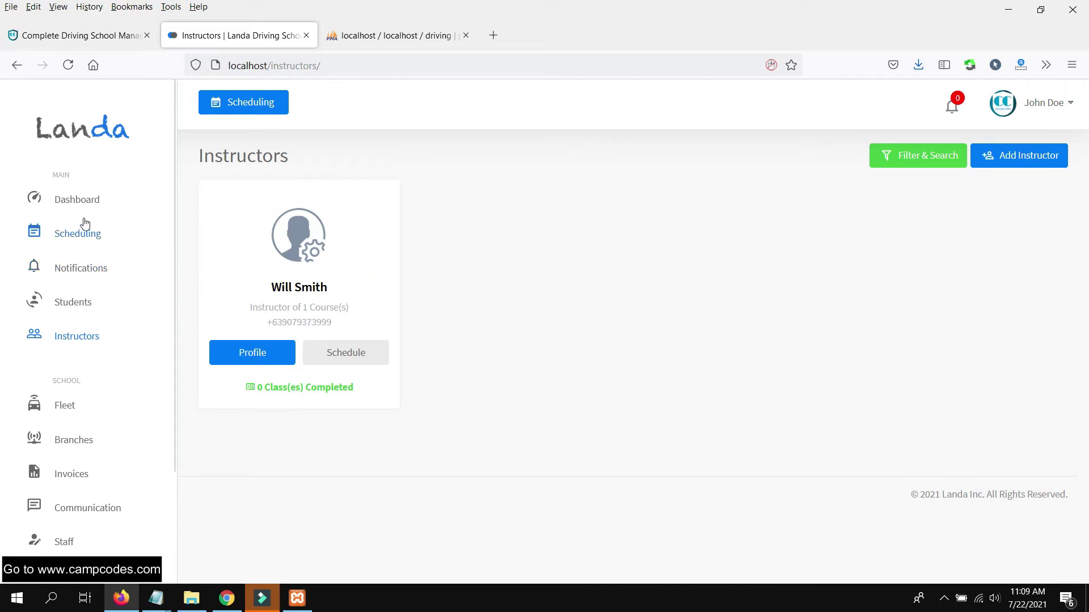
{"action": "scroll", "coordinate": [85, 222], "scroll_direction": "down", "scroll_amount": 1}
{"action": "scroll", "coordinate": [128, 245], "scroll_direction": "up", "scroll_amount": 1}
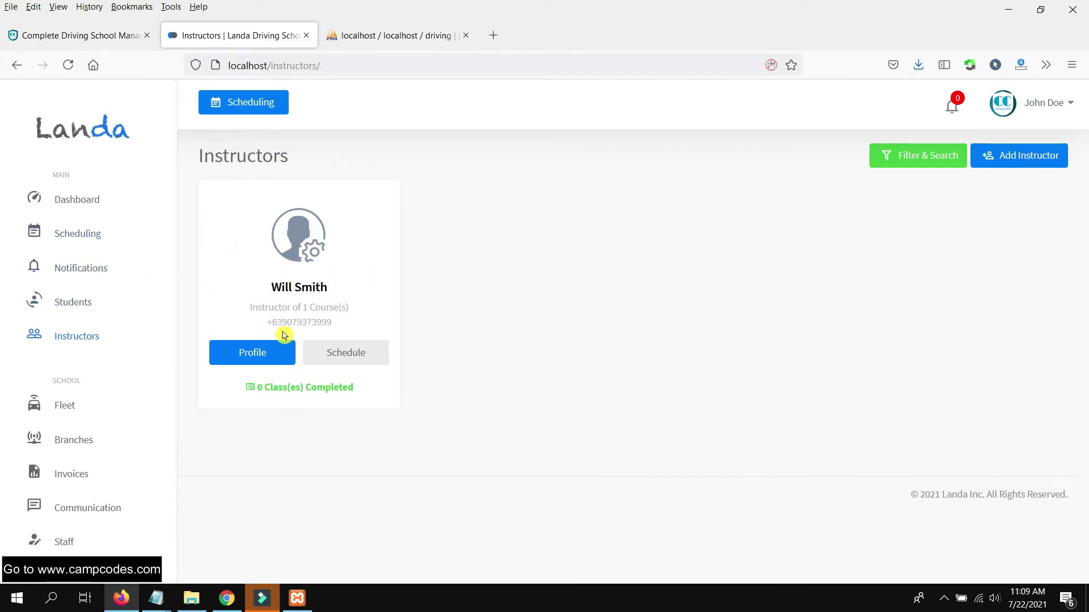
{"action": "left_click_drag", "start_coordinate": [346, 321], "coordinate": [236, 309]}
{"action": "left_click", "coordinate": [439, 308]}
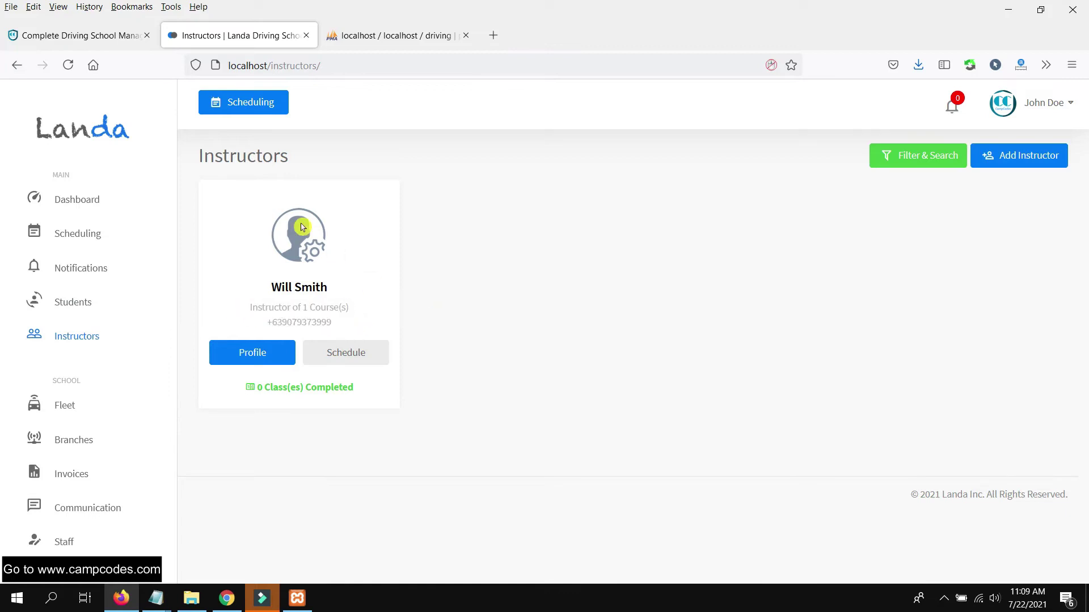
{"action": "left_click", "coordinate": [377, 325]}
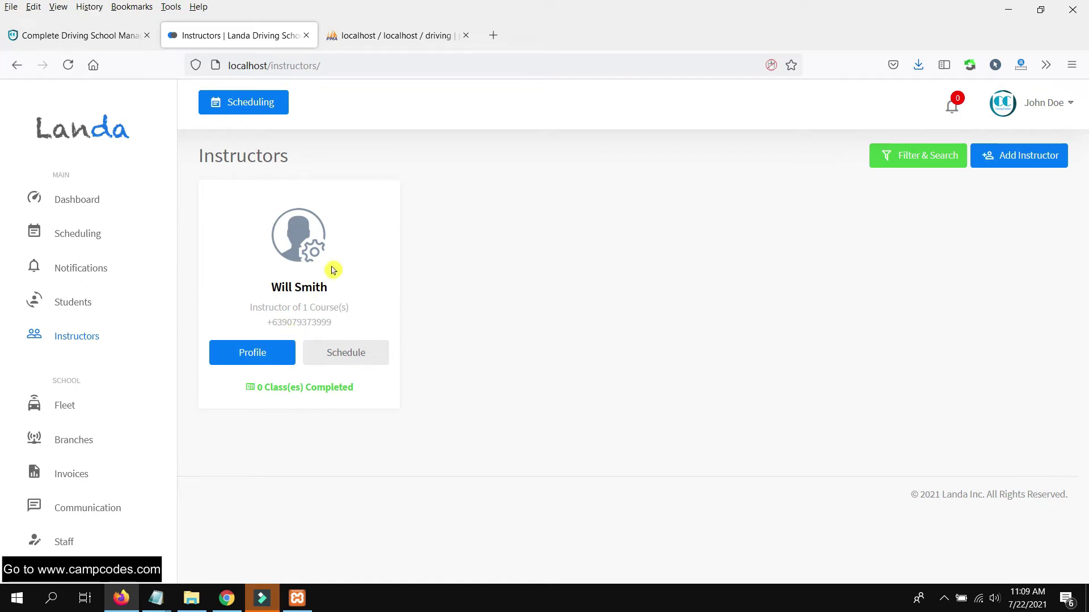
{"action": "left_click_drag", "start_coordinate": [313, 294], "coordinate": [355, 309]}
{"action": "left_click", "coordinate": [705, 199]}
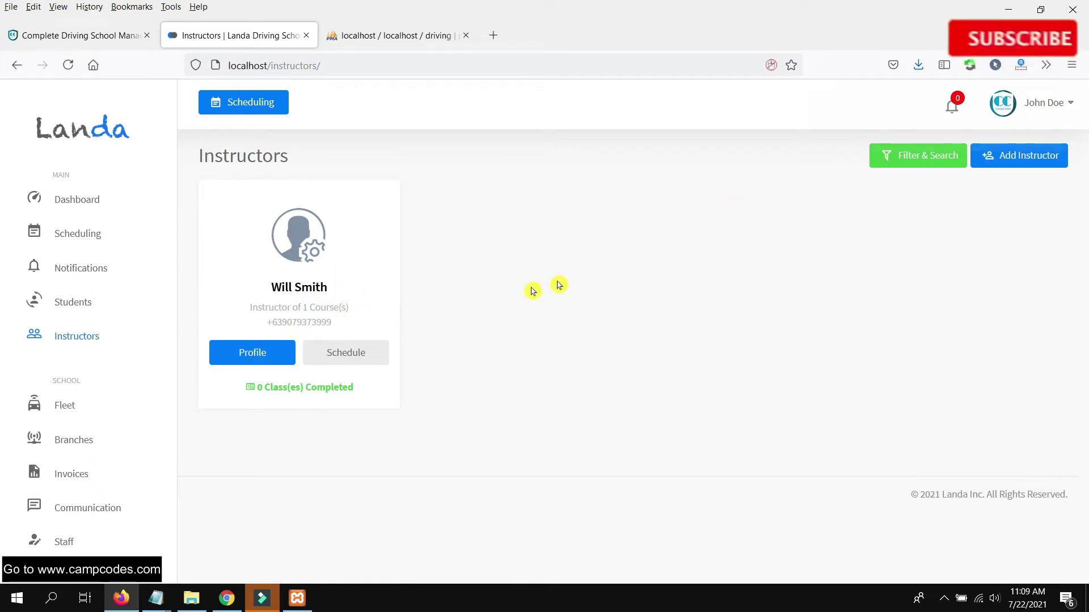
{"action": "left_click", "coordinate": [275, 352]}
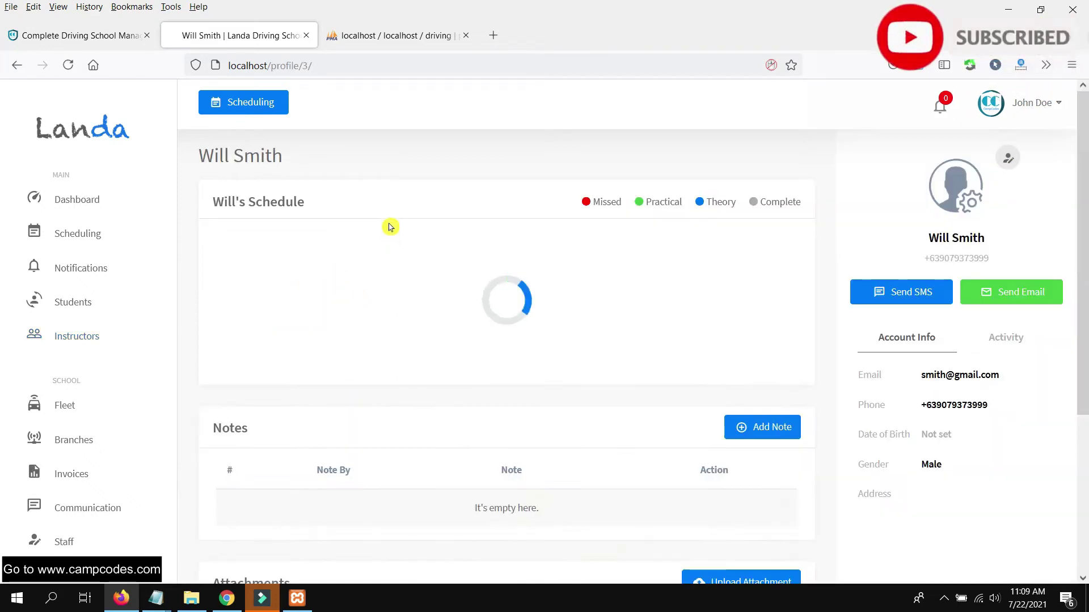
{"action": "scroll", "coordinate": [499, 243], "scroll_direction": "down", "scroll_amount": 4}
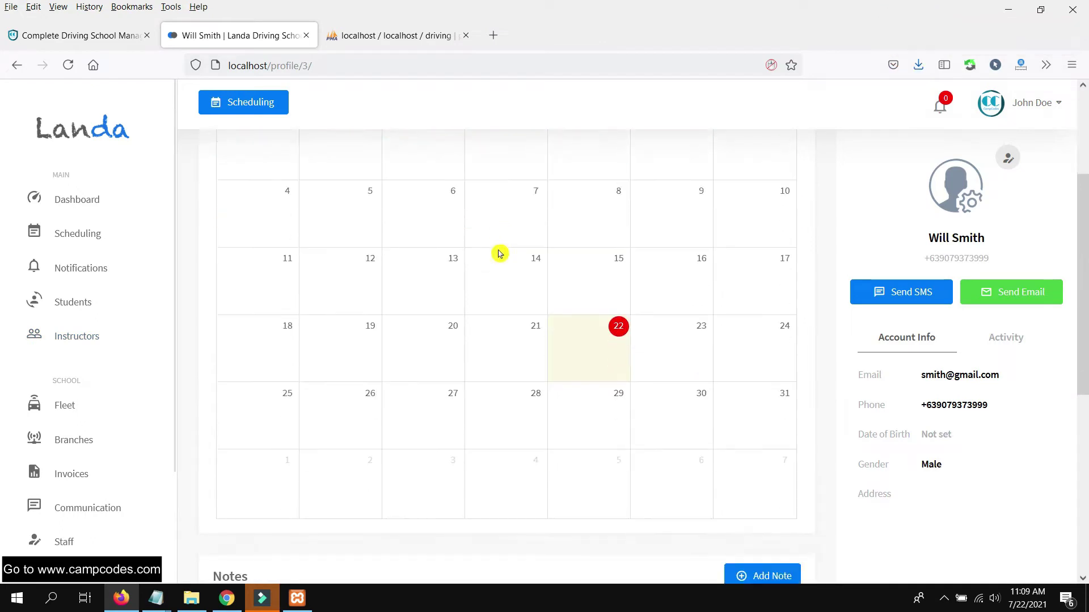
{"action": "scroll", "coordinate": [513, 306], "scroll_direction": "up", "scroll_amount": 4}
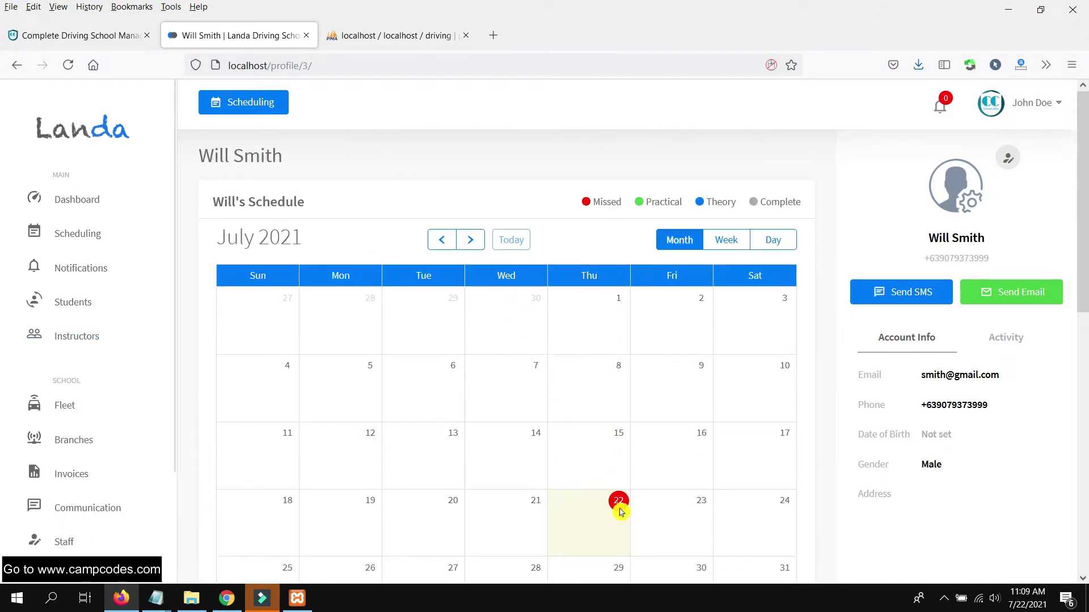
{"action": "left_click", "coordinate": [619, 512]}
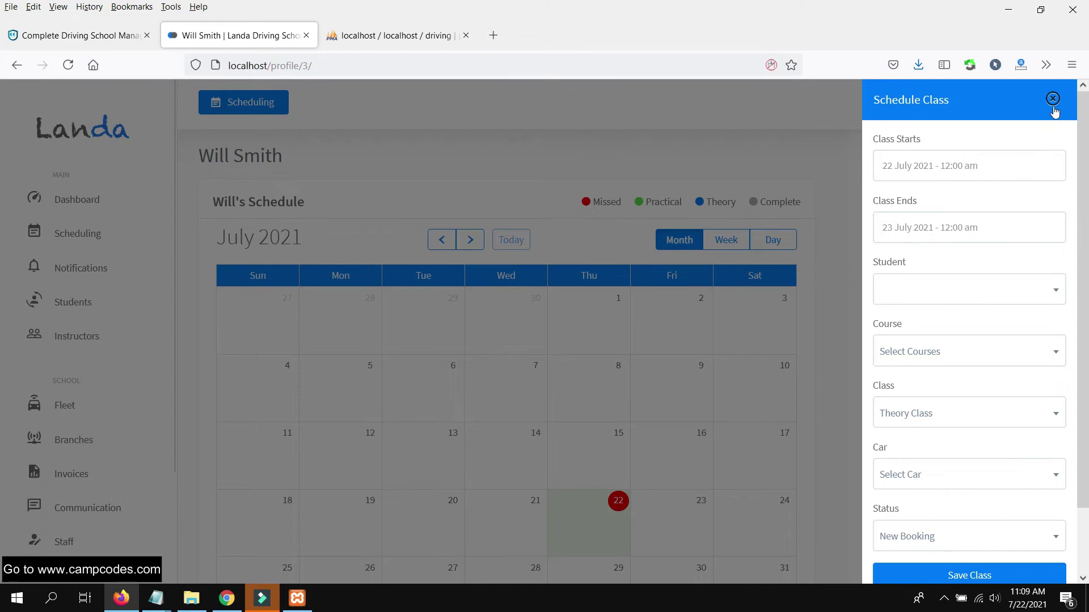
{"action": "left_click", "coordinate": [1052, 100]}
{"action": "scroll", "coordinate": [93, 359], "scroll_direction": "down", "scroll_amount": 2}
- Visit the Dashboard and the July 2021 Scheduling calendar, then open the Students list
{"action": "scroll", "coordinate": [98, 380], "scroll_direction": "up", "scroll_amount": 2}
{"action": "left_click", "coordinate": [85, 202]}
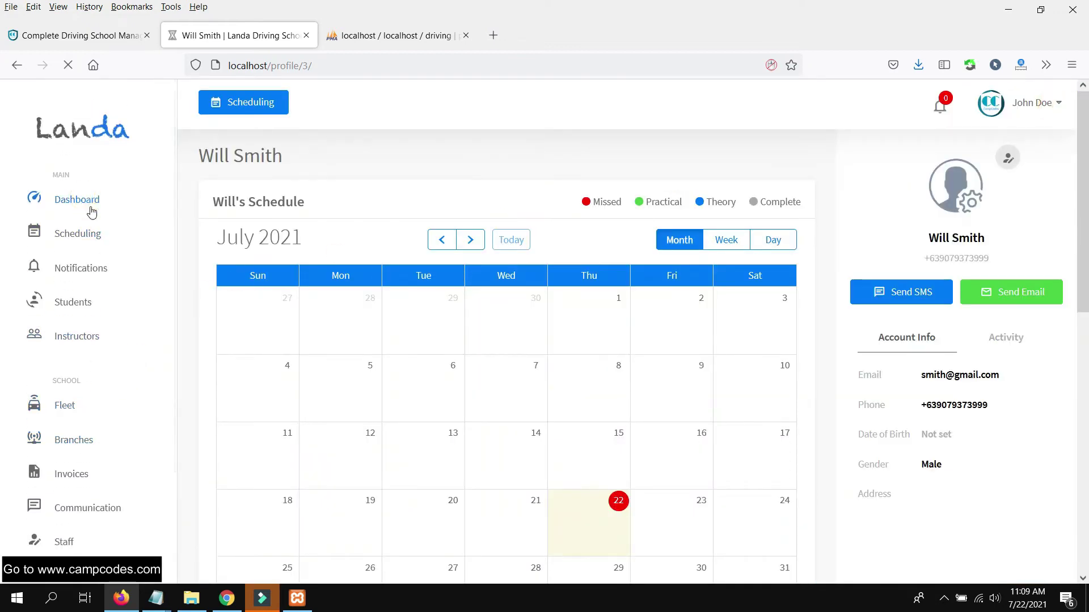
{"action": "scroll", "coordinate": [570, 321], "scroll_direction": "down", "scroll_amount": 5}
{"action": "scroll", "coordinate": [570, 321], "scroll_direction": "down", "scroll_amount": 2}
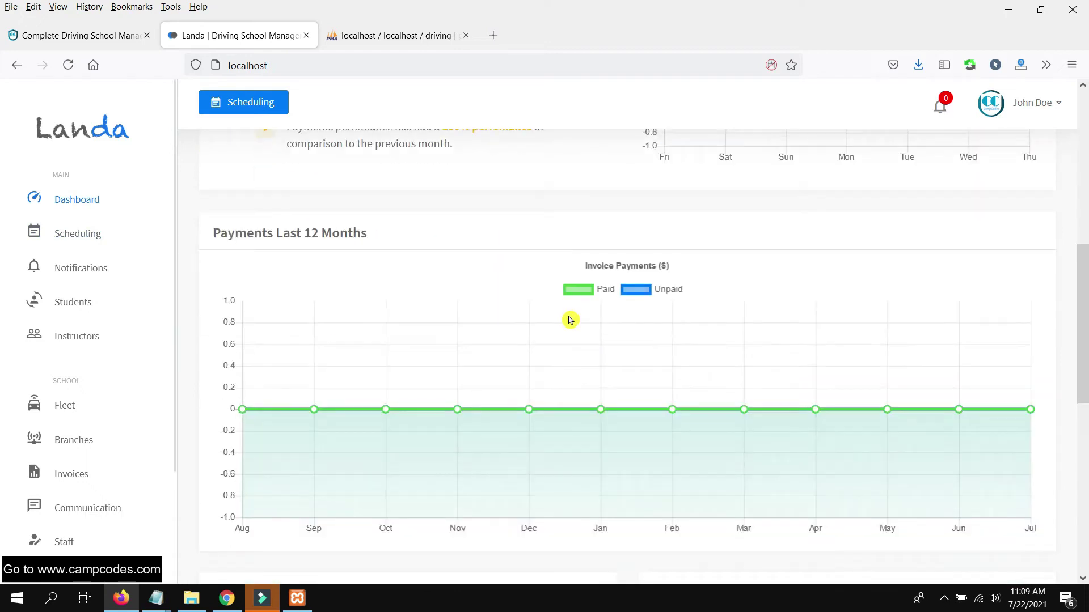
{"action": "scroll", "coordinate": [568, 312], "scroll_direction": "up", "scroll_amount": 7}
{"action": "left_click", "coordinate": [70, 236]}
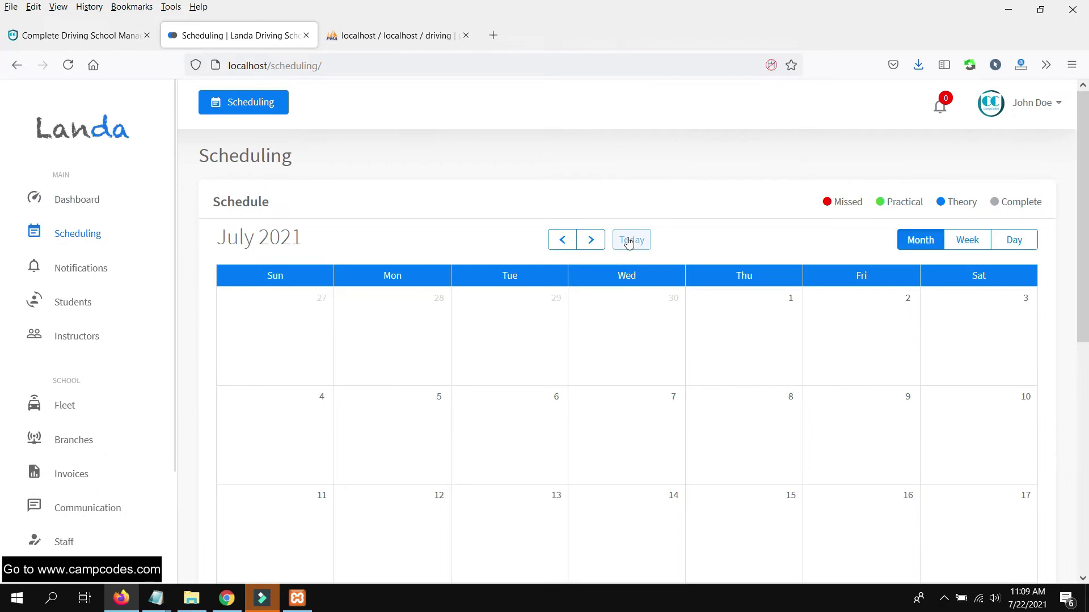
{"action": "scroll", "coordinate": [623, 249], "scroll_direction": "down", "scroll_amount": 4}
{"action": "scroll", "coordinate": [610, 257], "scroll_direction": "up", "scroll_amount": 4}
{"action": "left_click", "coordinate": [83, 298]}
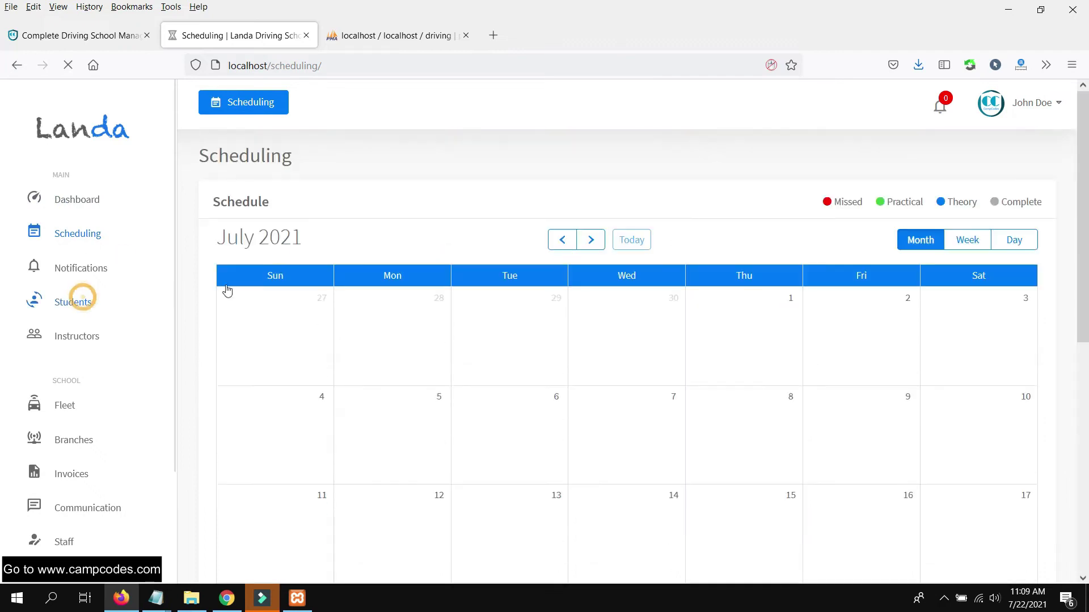
- Start a new student with first and last name and a suggested e-mail
{"action": "left_click", "coordinate": [1020, 164]}
{"action": "left_click", "coordinate": [960, 174]}
{"action": "key", "text": "Tab"}
{"action": "key", "text": "Tab"}
{"action": "type", "text": "sm"}
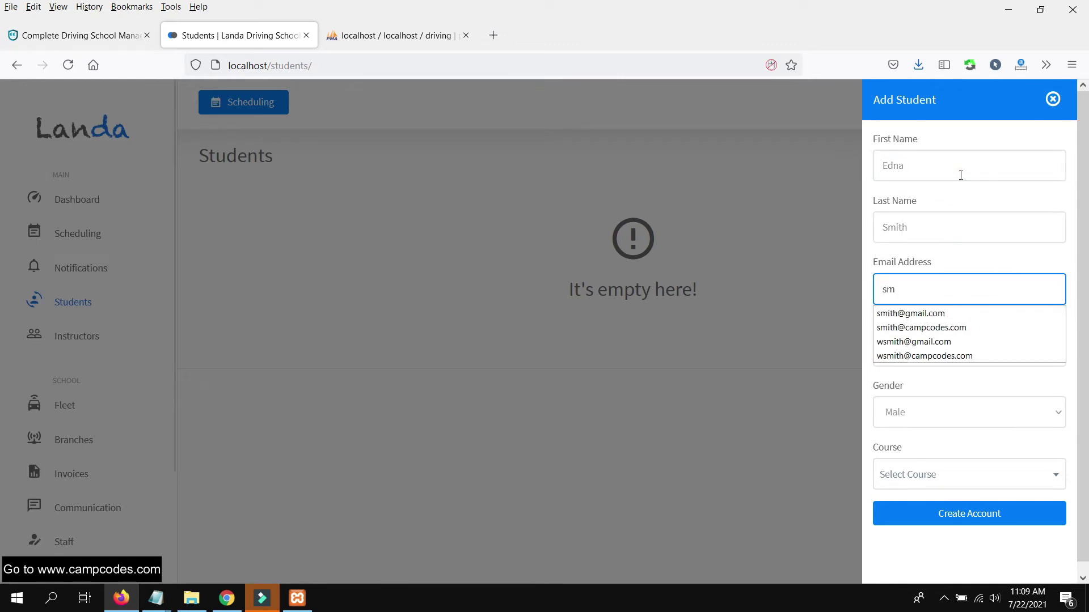
{"action": "left_click", "coordinate": [953, 340]}
- Add the suggested phone, Female gender and Parallel Parking course, then create the account
{"action": "left_click", "coordinate": [952, 338]}
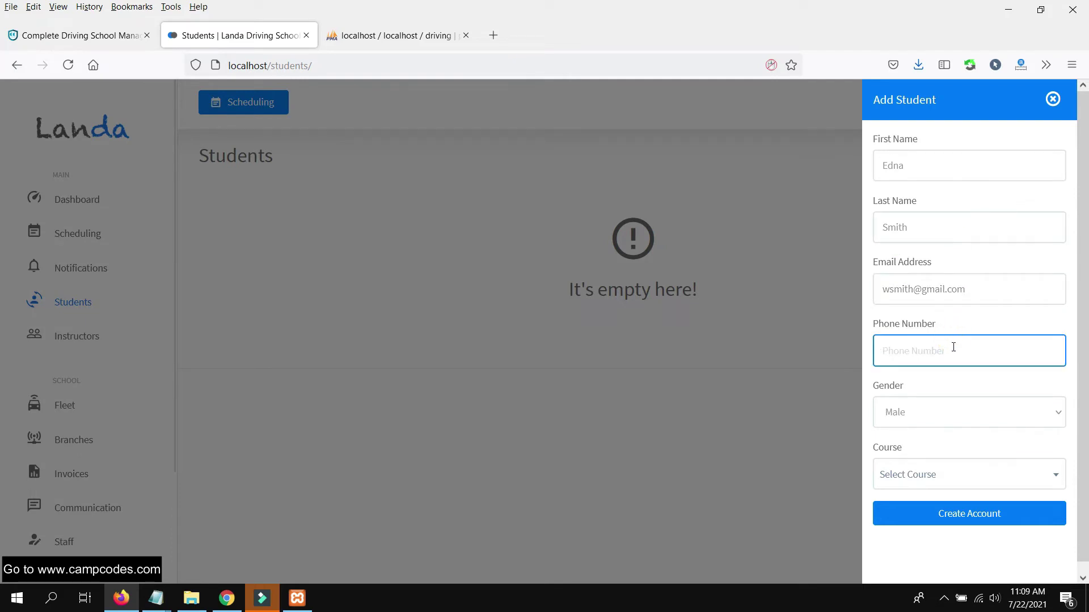
{"action": "type", "text": "+"}
{"action": "left_click", "coordinate": [926, 390]}
{"action": "left_click", "coordinate": [945, 413]}
{"action": "left_click", "coordinate": [942, 459]}
{"action": "left_click", "coordinate": [935, 471]}
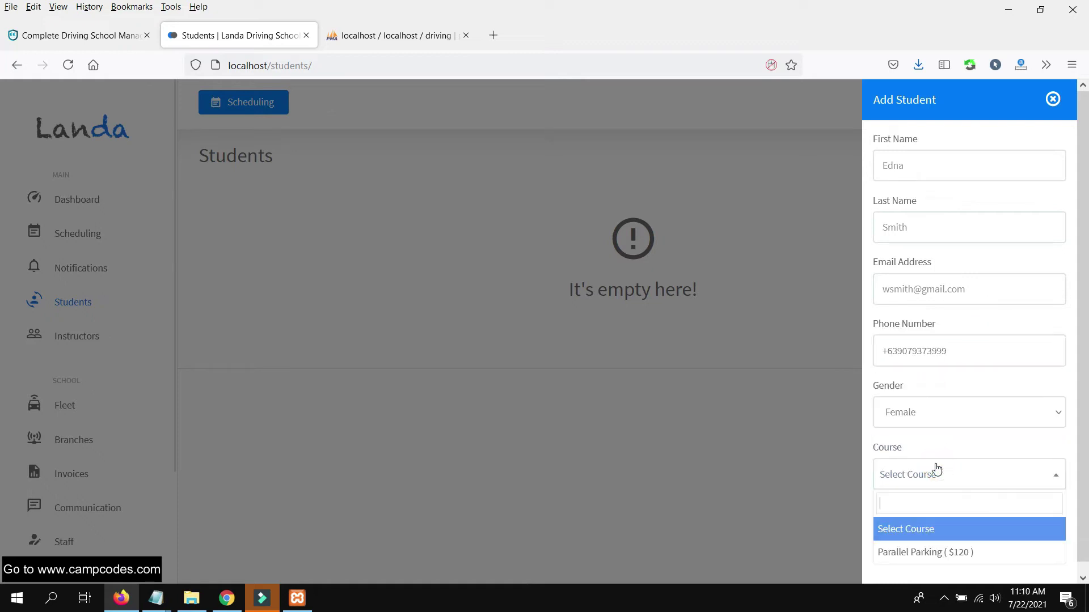
{"action": "left_click", "coordinate": [950, 555]}
{"action": "scroll", "coordinate": [998, 472], "scroll_direction": "down", "scroll_amount": 2}
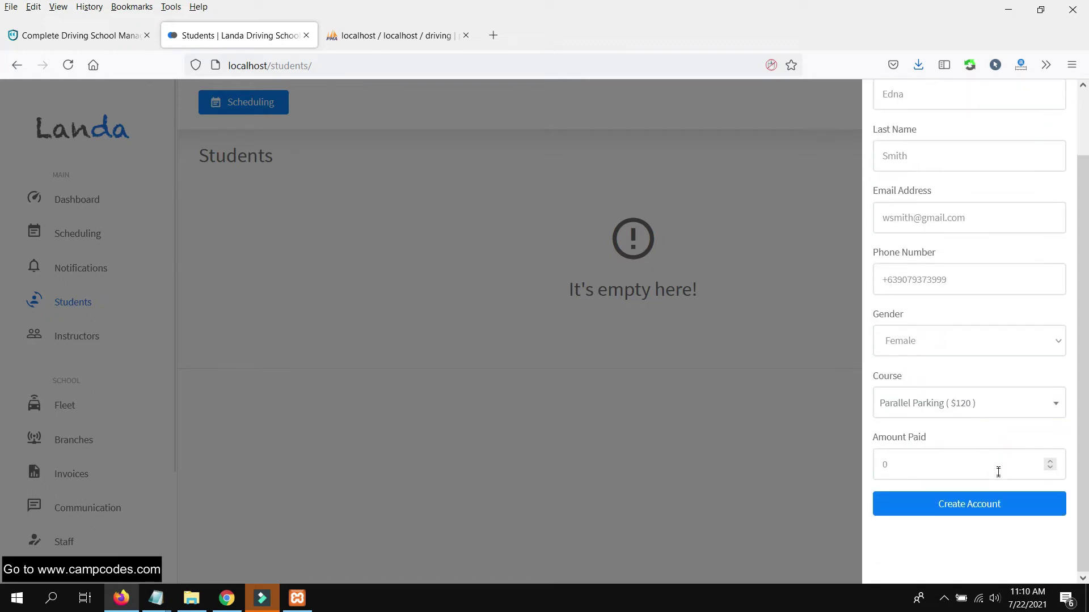
{"action": "left_click", "coordinate": [993, 503]}
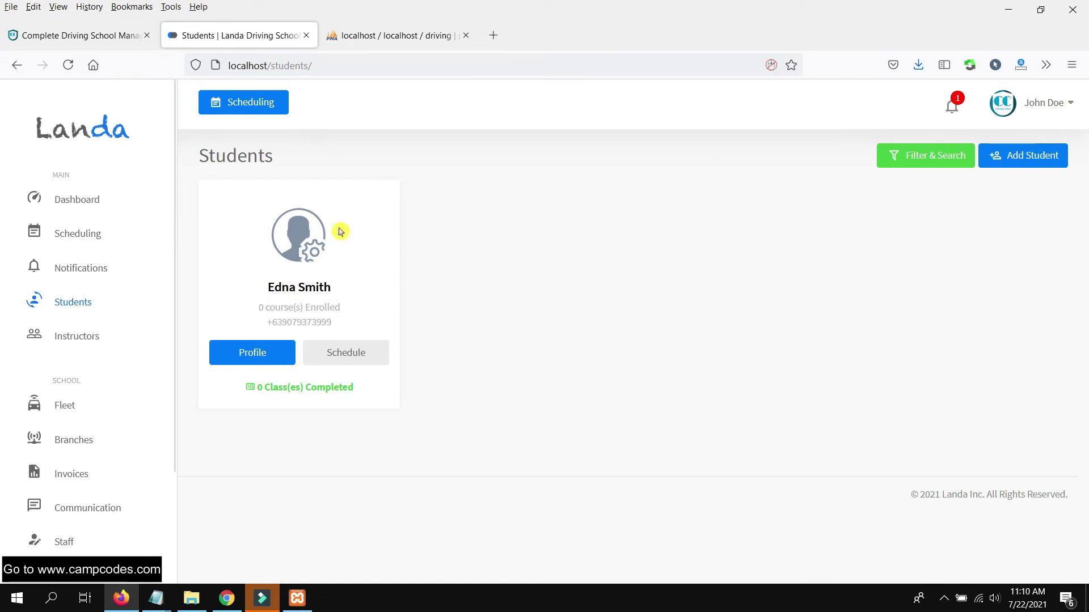
- From the student's profile, add the Parallel Parking course with 120 paid in cash
{"action": "left_click", "coordinate": [254, 363]}
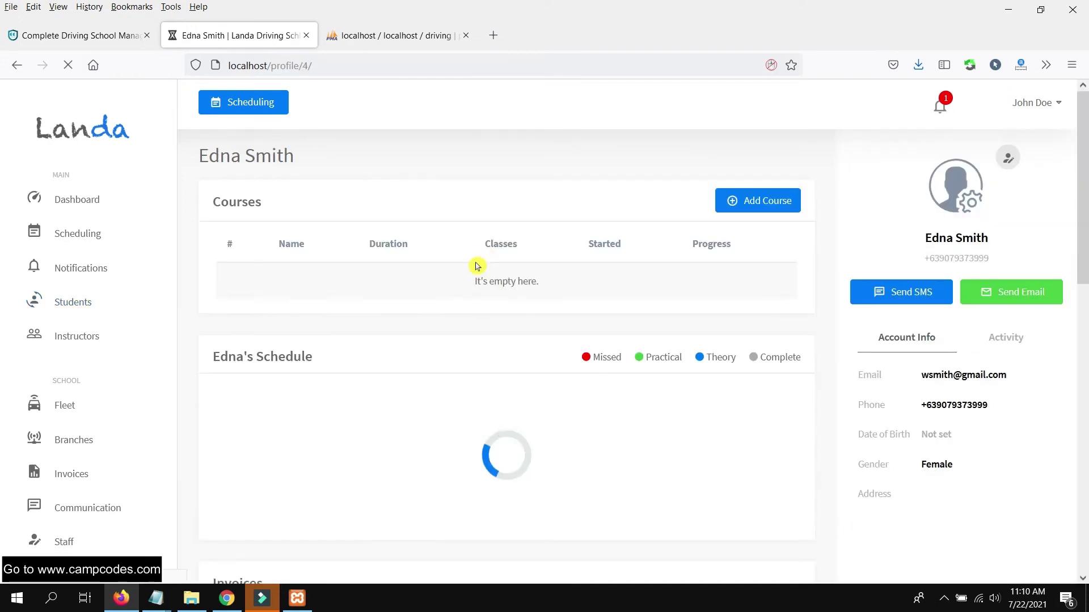
{"action": "scroll", "coordinate": [698, 298], "scroll_direction": "down", "scroll_amount": 4}
{"action": "scroll", "coordinate": [707, 285], "scroll_direction": "up", "scroll_amount": 4}
{"action": "left_click", "coordinate": [752, 205]}
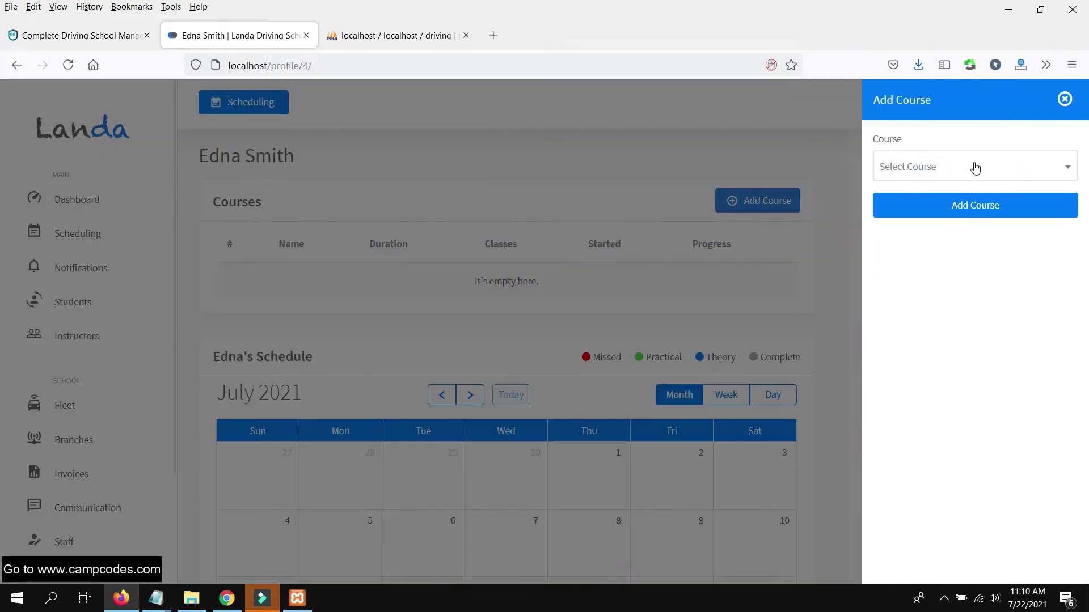
{"action": "left_click", "coordinate": [972, 165]}
{"action": "left_click", "coordinate": [939, 241]}
{"action": "left_click", "coordinate": [949, 232]}
{"action": "type", "text": "120"}
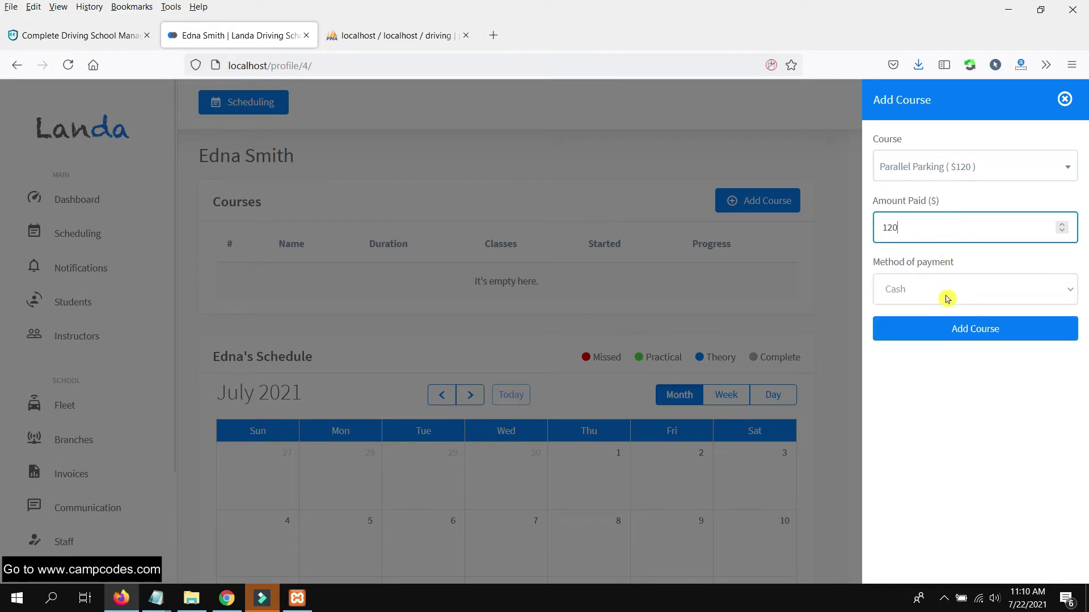
{"action": "left_click", "coordinate": [944, 291]}
{"action": "left_click", "coordinate": [931, 318]}
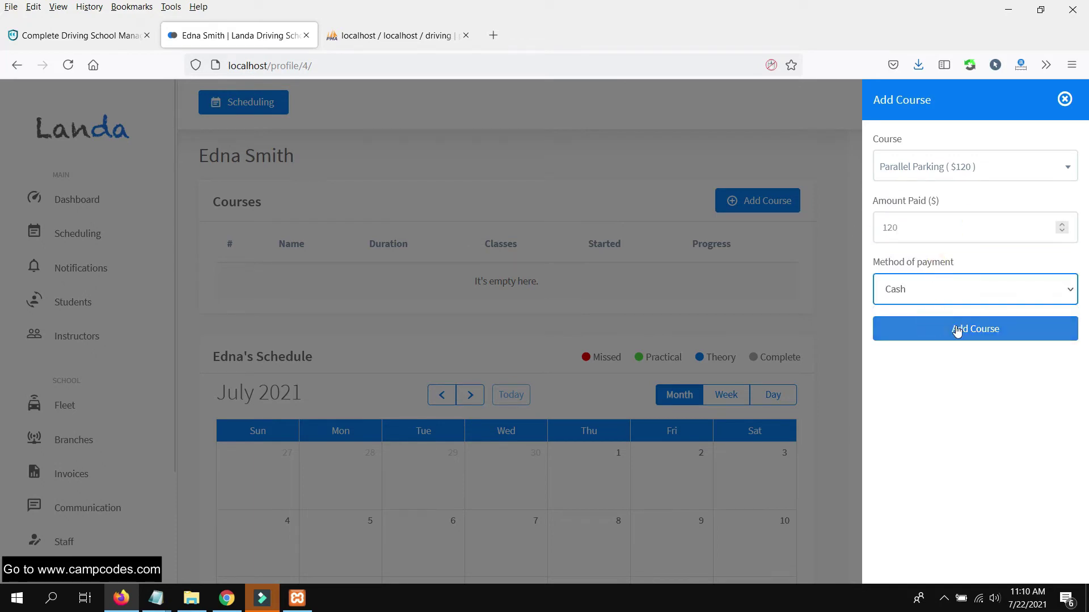
{"action": "left_click", "coordinate": [957, 329]}
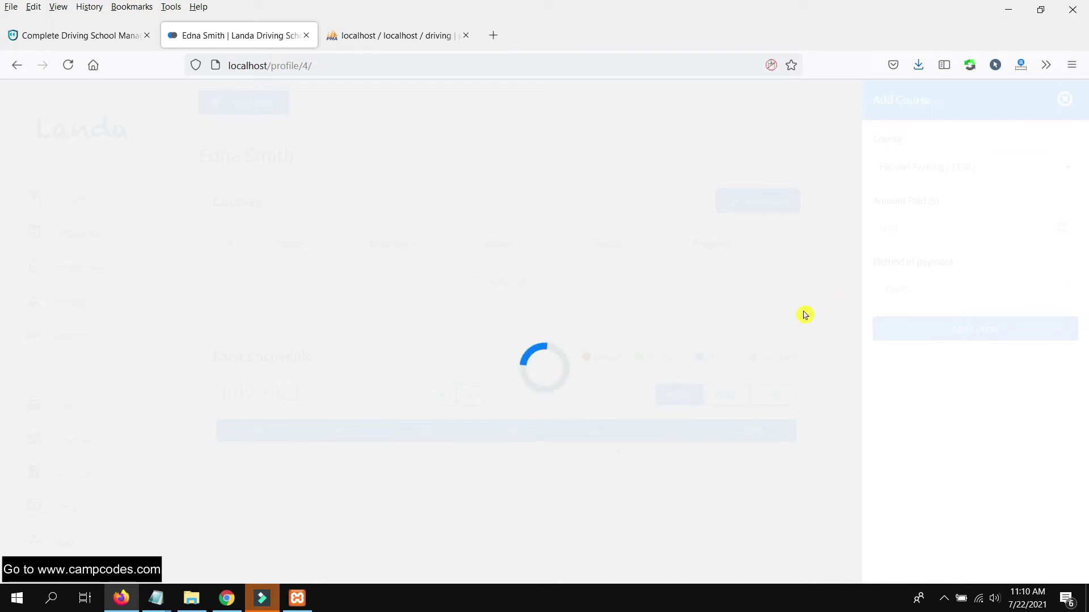
- Review the profile and highlight the new Parallel Parking course row
{"action": "scroll", "coordinate": [610, 324], "scroll_direction": "down", "scroll_amount": 2}
{"action": "scroll", "coordinate": [610, 325], "scroll_direction": "down", "scroll_amount": 9}
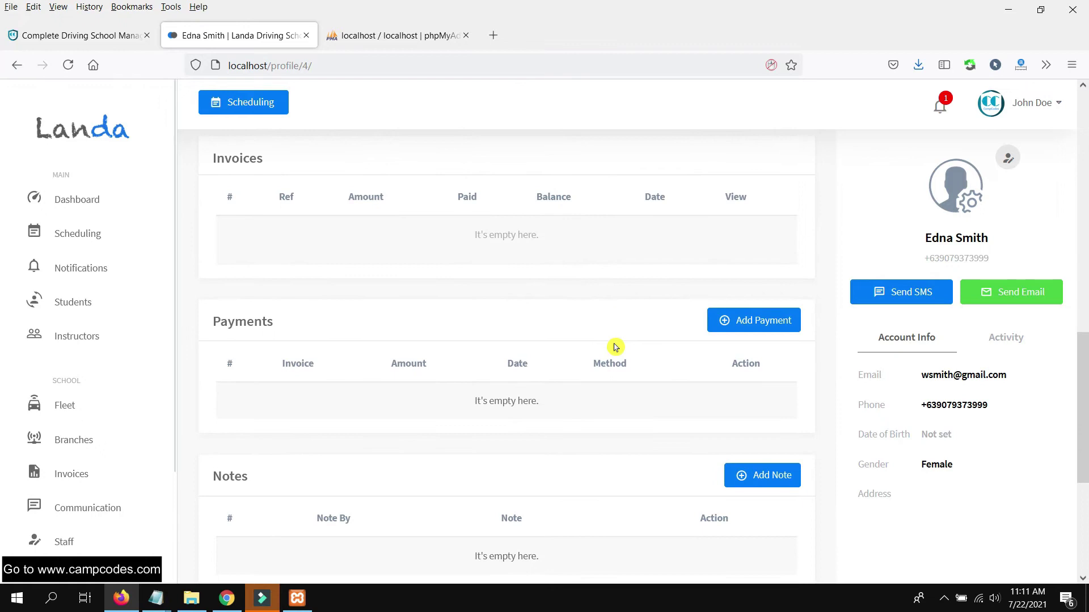
{"action": "scroll", "coordinate": [616, 347], "scroll_direction": "up", "scroll_amount": 10}
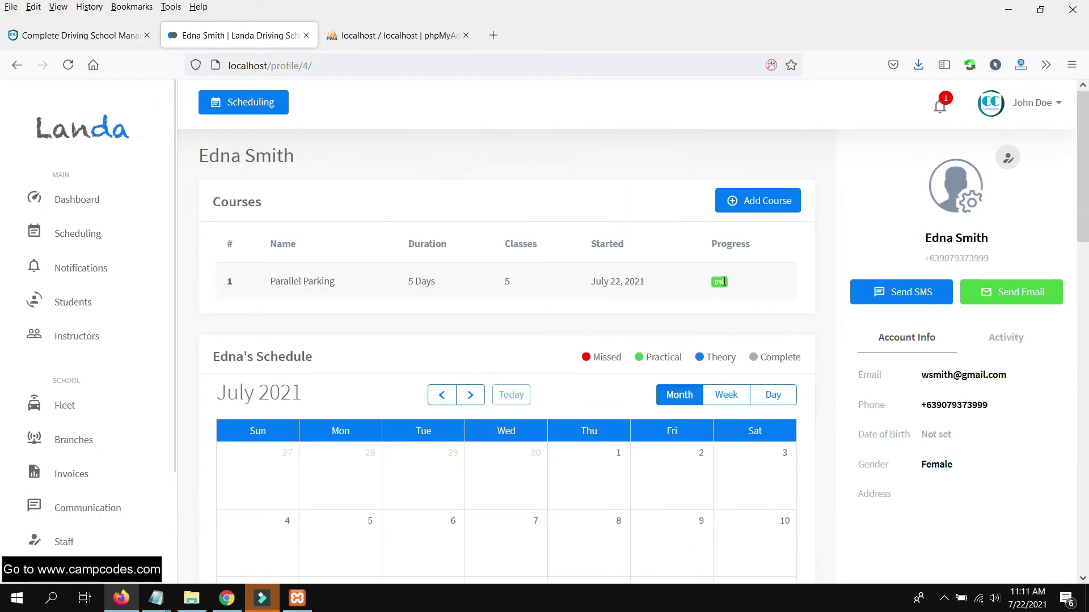
{"action": "left_click_drag", "start_coordinate": [617, 292], "coordinate": [267, 284]}
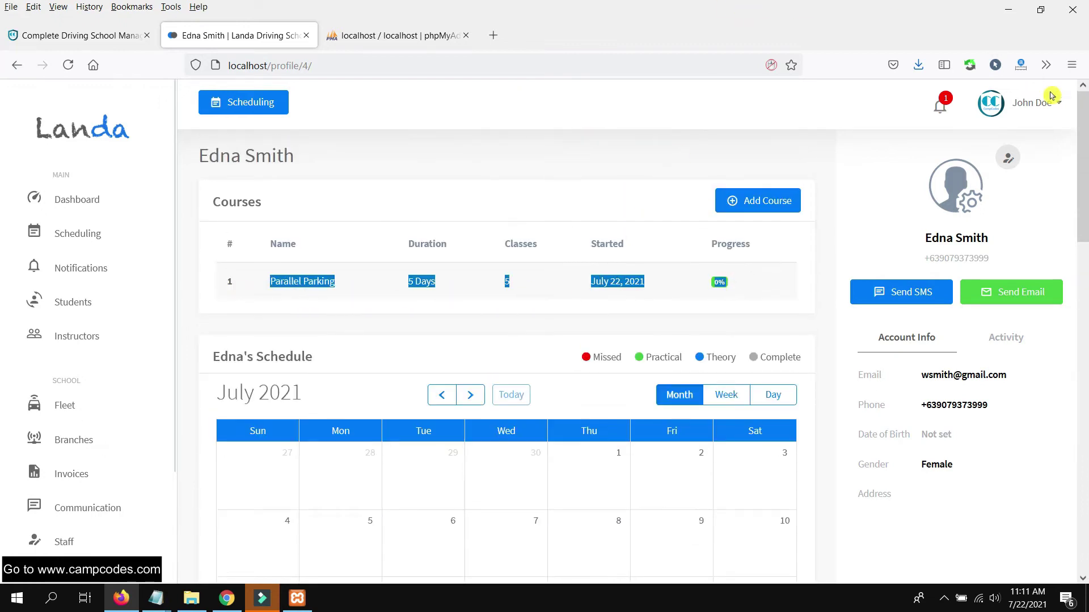
- Check the new-student notification and highlight its text
{"action": "left_click", "coordinate": [942, 106]}
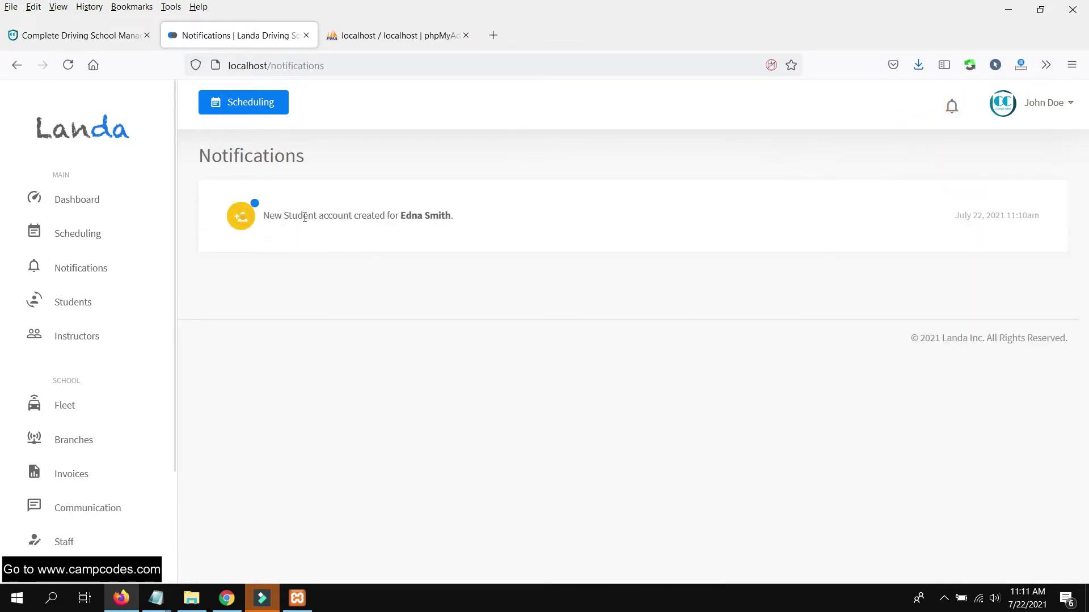
{"action": "triple_click", "coordinate": [446, 217]}
{"action": "left_click", "coordinate": [503, 266]}
- Open the student's schedule, show the full calendar, and dismiss a 23 July booking form
{"action": "left_click", "coordinate": [74, 308]}
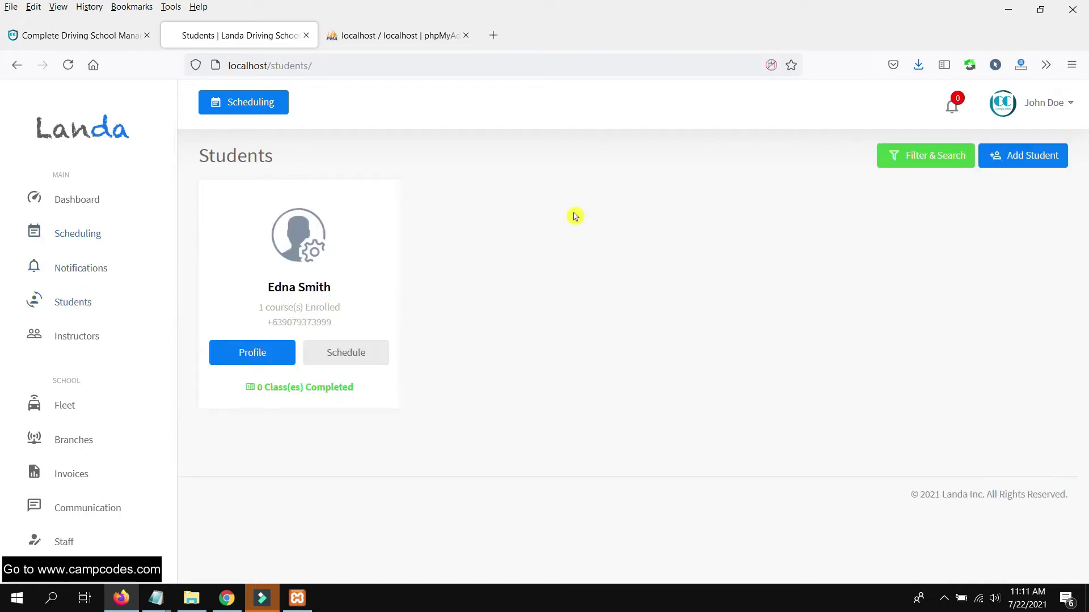
{"action": "left_click", "coordinate": [358, 351]}
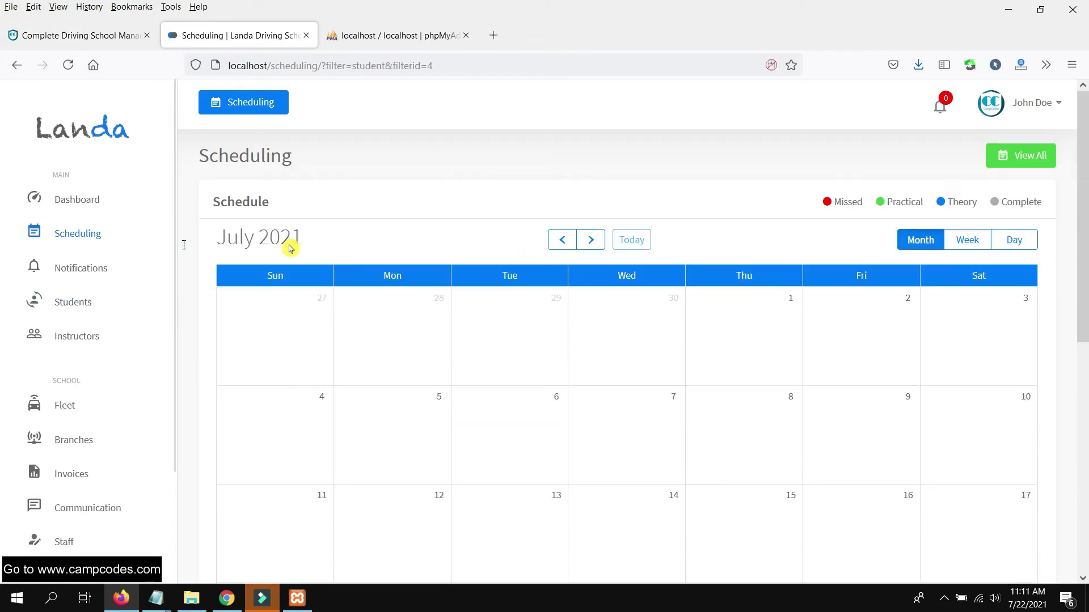
{"action": "left_click", "coordinate": [79, 231]}
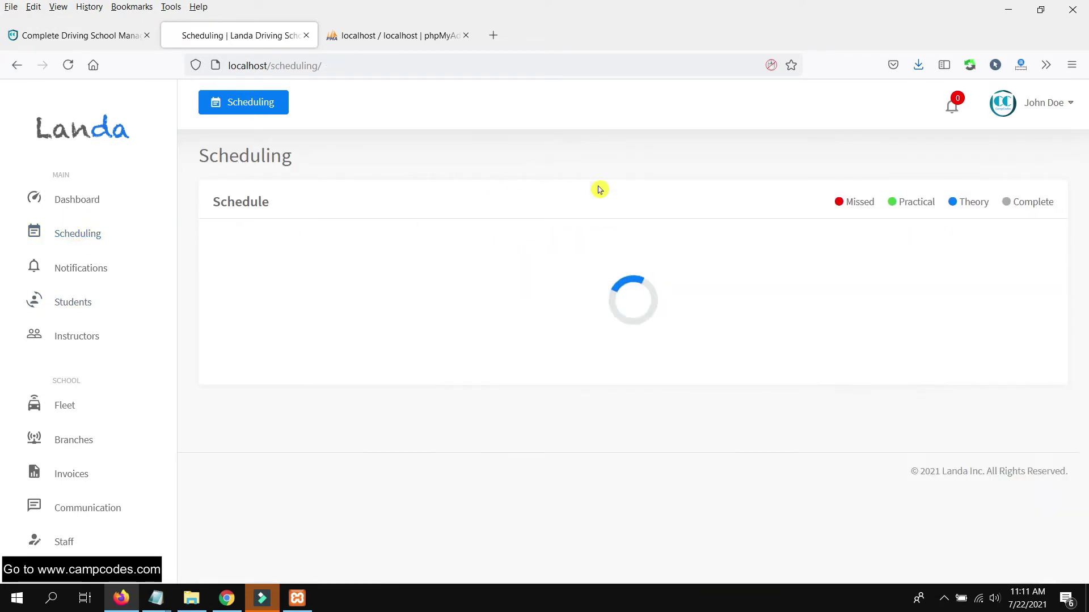
{"action": "scroll", "coordinate": [760, 218], "scroll_direction": "down", "scroll_amount": 5}
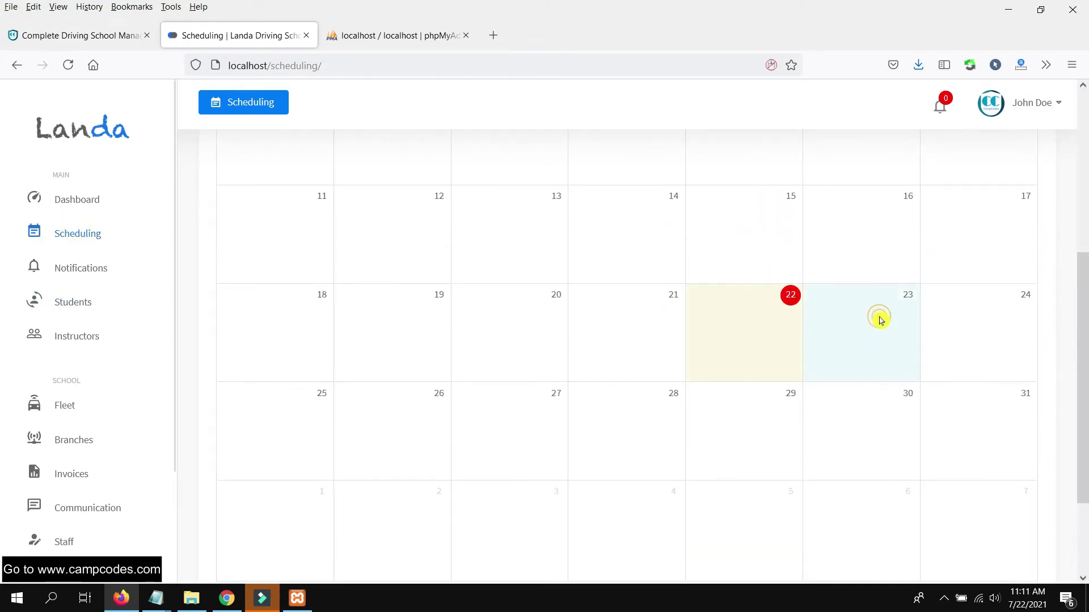
{"action": "left_click", "coordinate": [863, 319]}
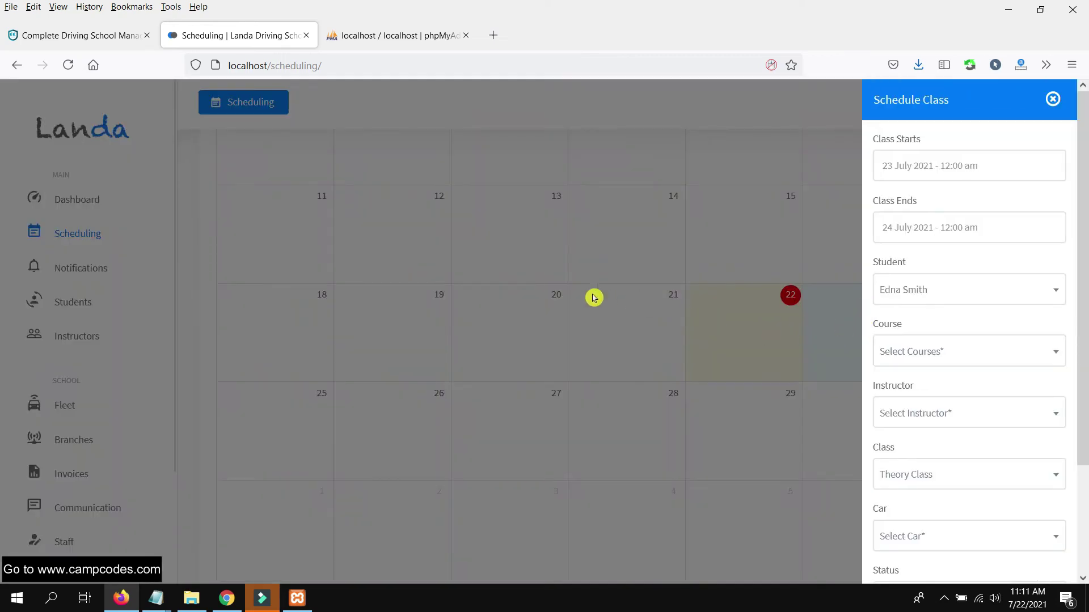
{"action": "left_click", "coordinate": [593, 296]}
{"action": "scroll", "coordinate": [760, 233], "scroll_direction": "up", "scroll_amount": 5}
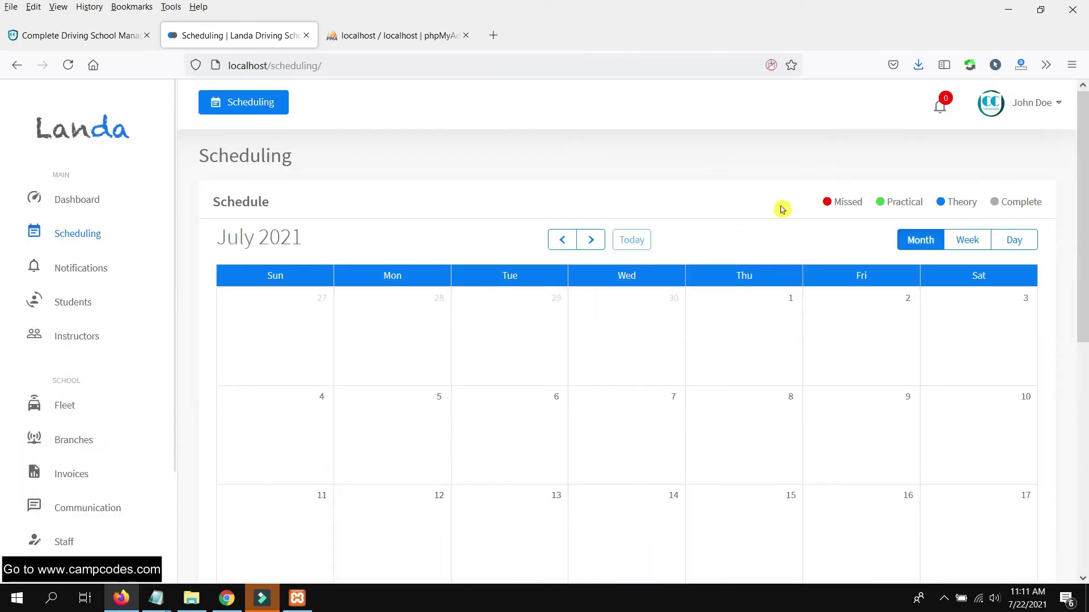
- Reopen the student's schedule calendar and start a class booking on 23 July
{"action": "left_click", "coordinate": [80, 305]}
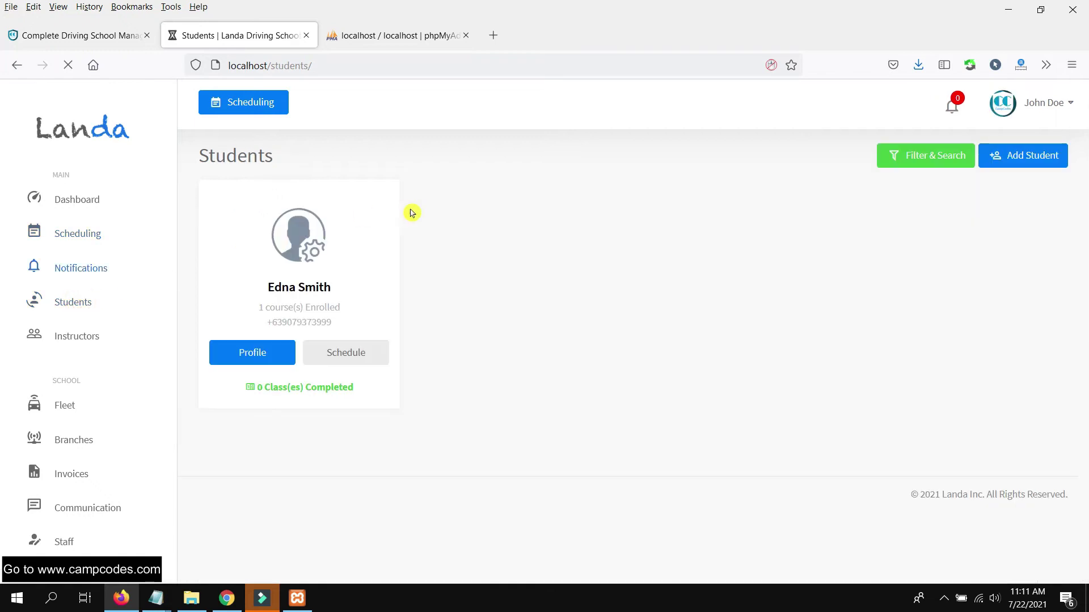
{"action": "left_click", "coordinate": [347, 350]}
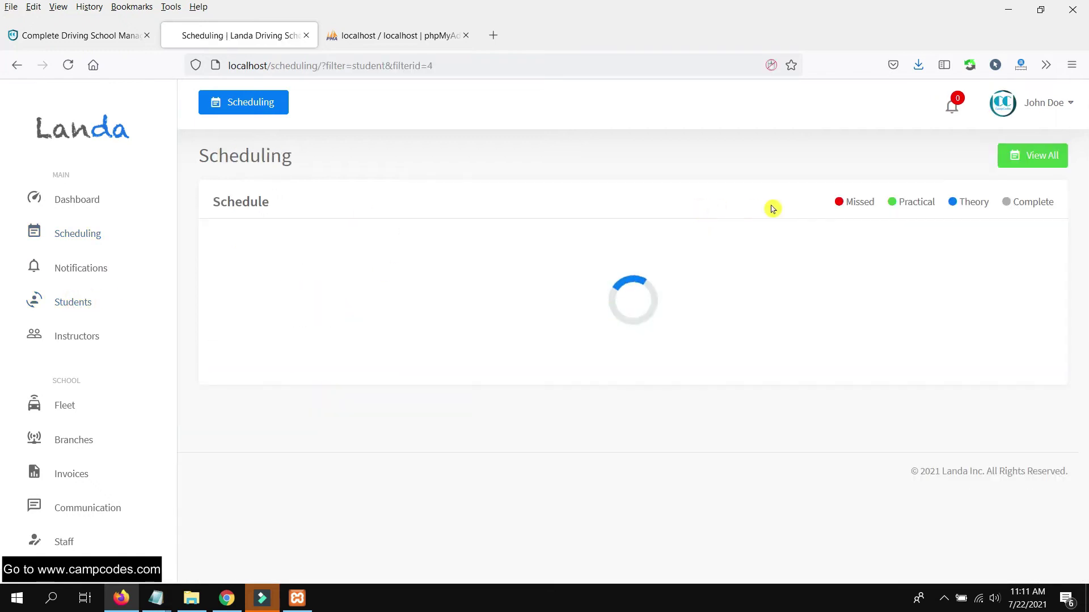
{"action": "scroll", "coordinate": [855, 257], "scroll_direction": "down", "scroll_amount": 2}
{"action": "scroll", "coordinate": [853, 262], "scroll_direction": "up", "scroll_amount": 2}
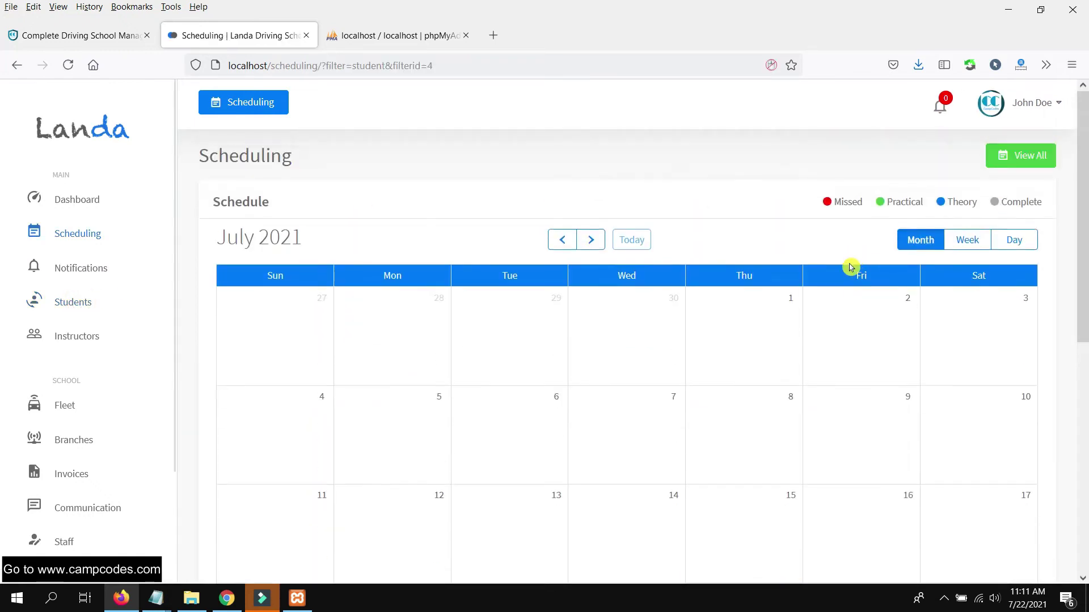
{"action": "scroll", "coordinate": [908, 283], "scroll_direction": "down", "scroll_amount": 6}
{"action": "scroll", "coordinate": [964, 297], "scroll_direction": "up", "scroll_amount": 3}
{"action": "scroll", "coordinate": [876, 382], "scroll_direction": "down", "scroll_amount": 2}
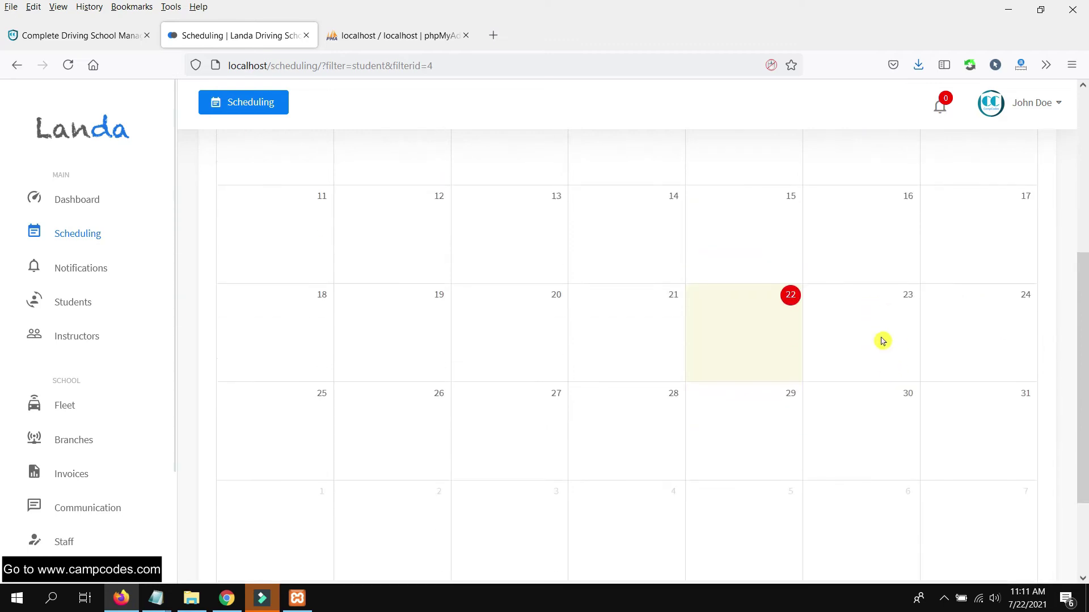
{"action": "left_click", "coordinate": [883, 341]}
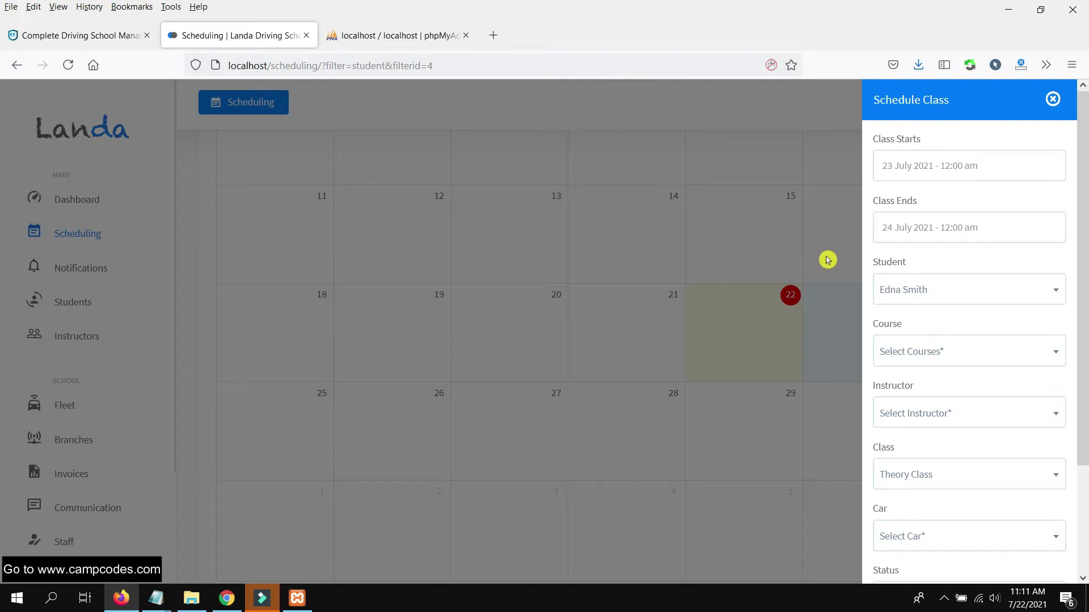
- Set the class end to 25 July 2021 at 10:05 am
{"action": "left_click", "coordinate": [976, 225]}
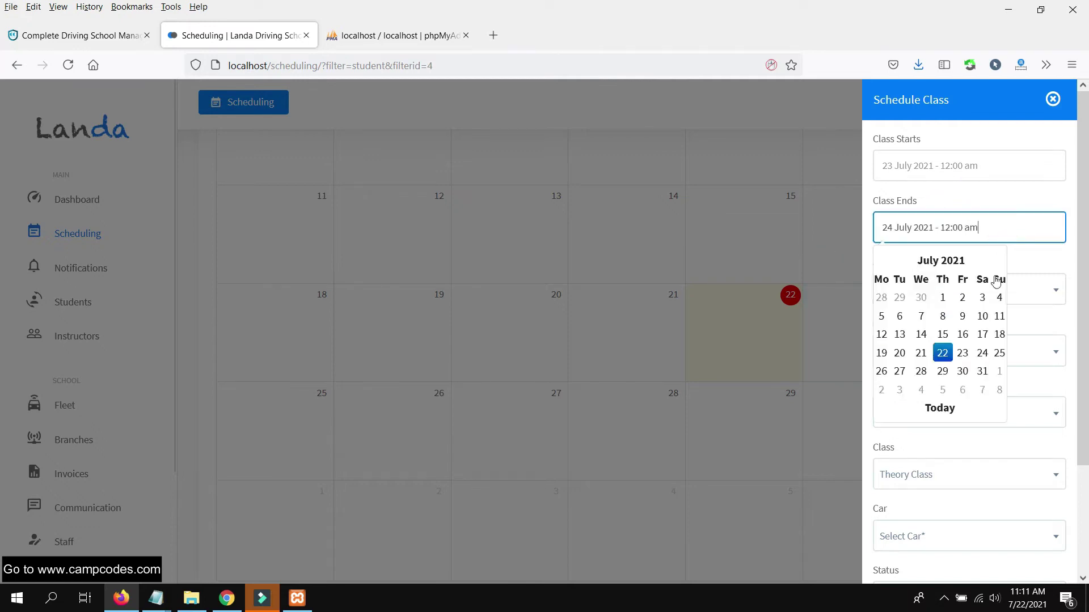
{"action": "left_click", "coordinate": [1000, 354]}
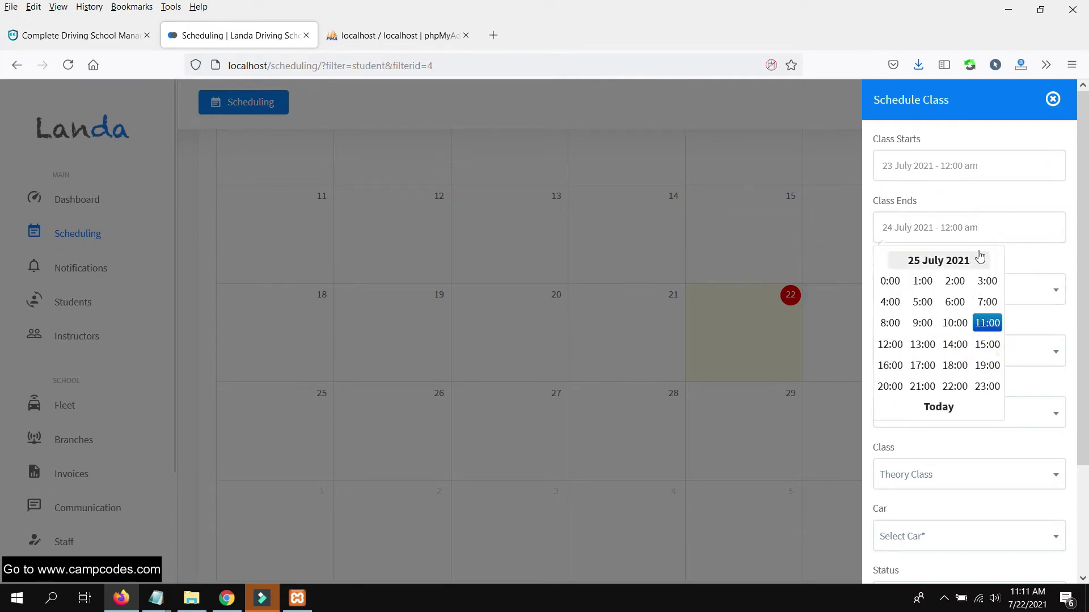
{"action": "left_click", "coordinate": [957, 324]}
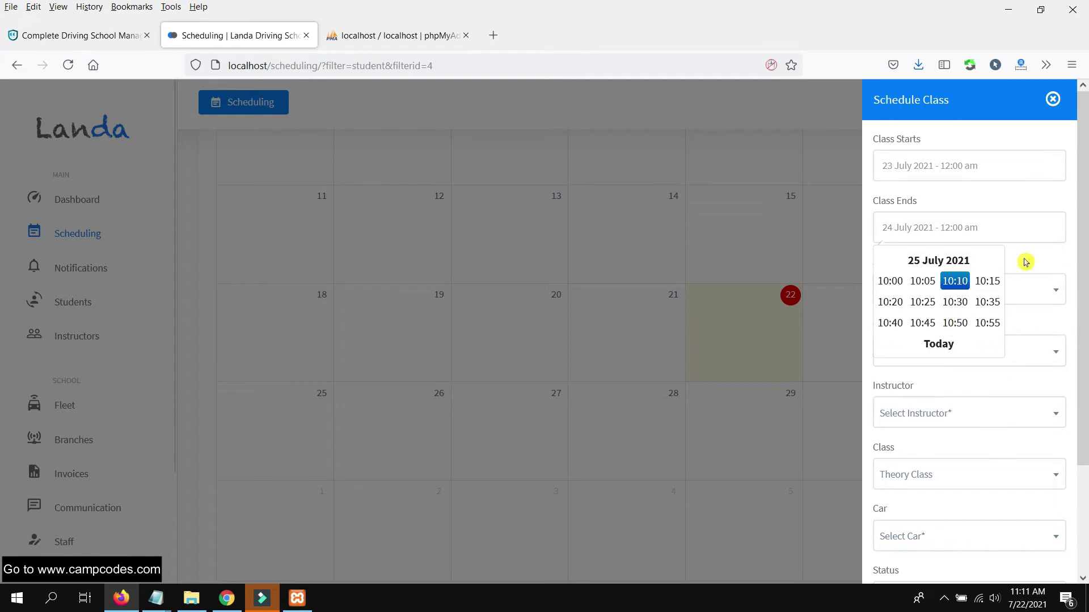
{"action": "left_click", "coordinate": [939, 343]}
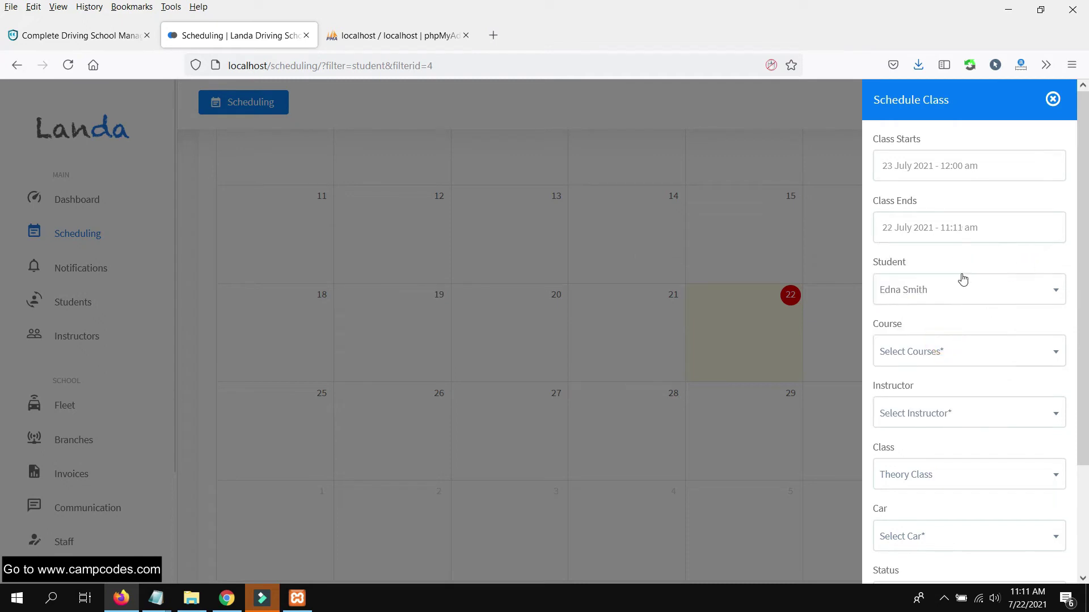
{"action": "left_click", "coordinate": [995, 231]}
{"action": "left_click", "coordinate": [973, 168]}
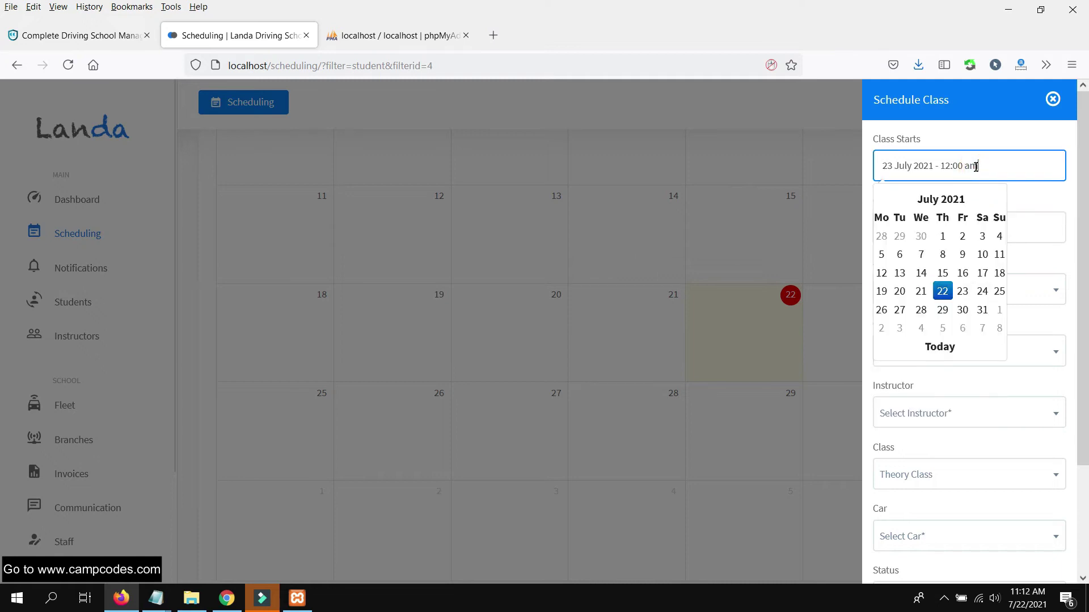
{"action": "left_click", "coordinate": [1023, 216]}
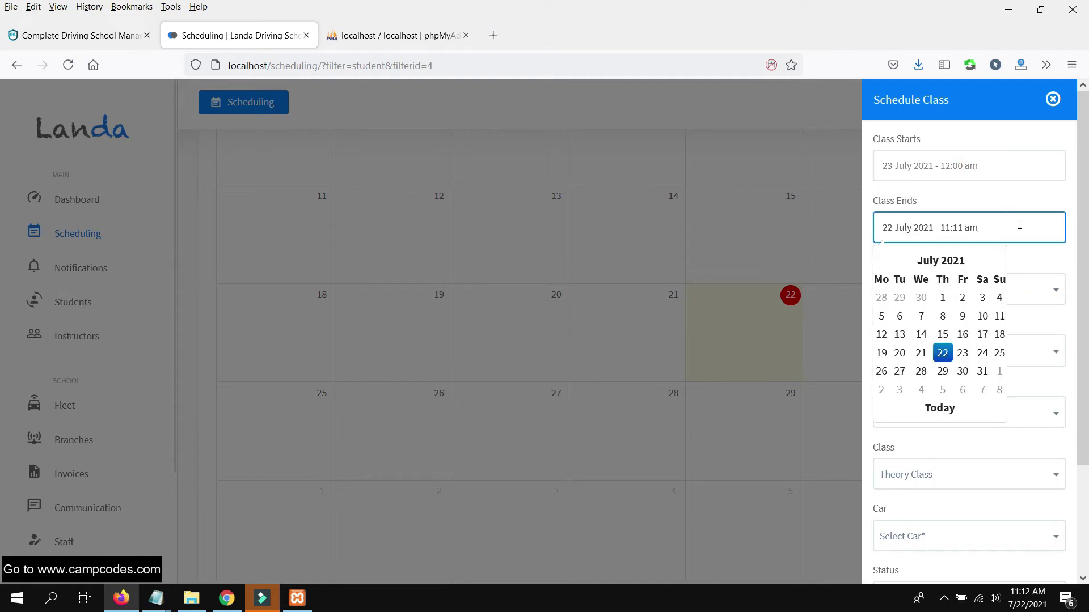
{"action": "left_click", "coordinate": [998, 353]}
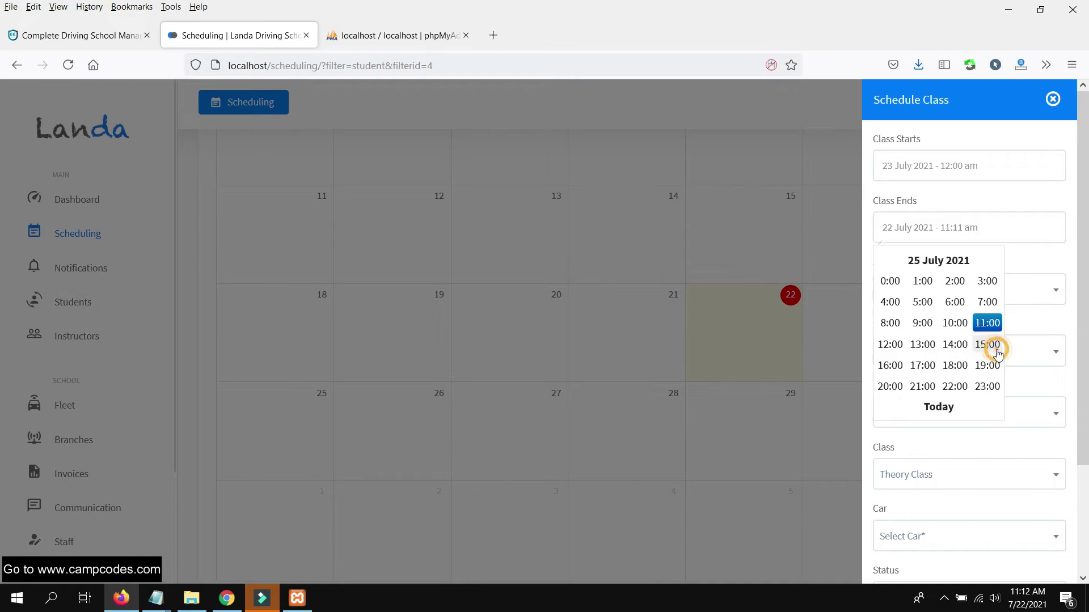
{"action": "left_click", "coordinate": [955, 323]}
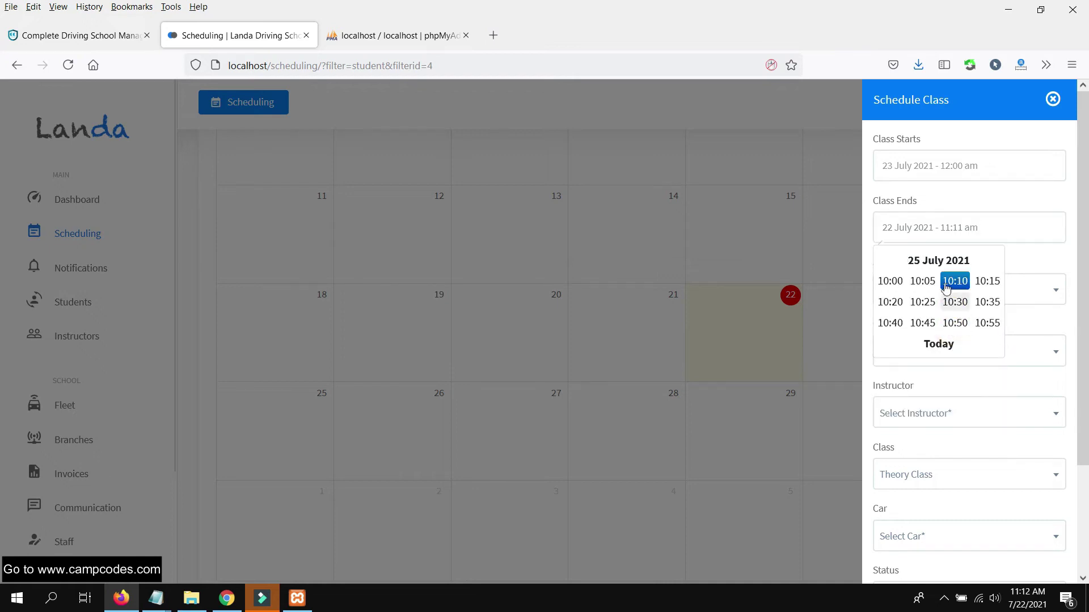
{"action": "left_click", "coordinate": [922, 282]}
{"action": "scroll", "coordinate": [973, 309], "scroll_direction": "down", "scroll_amount": 2}
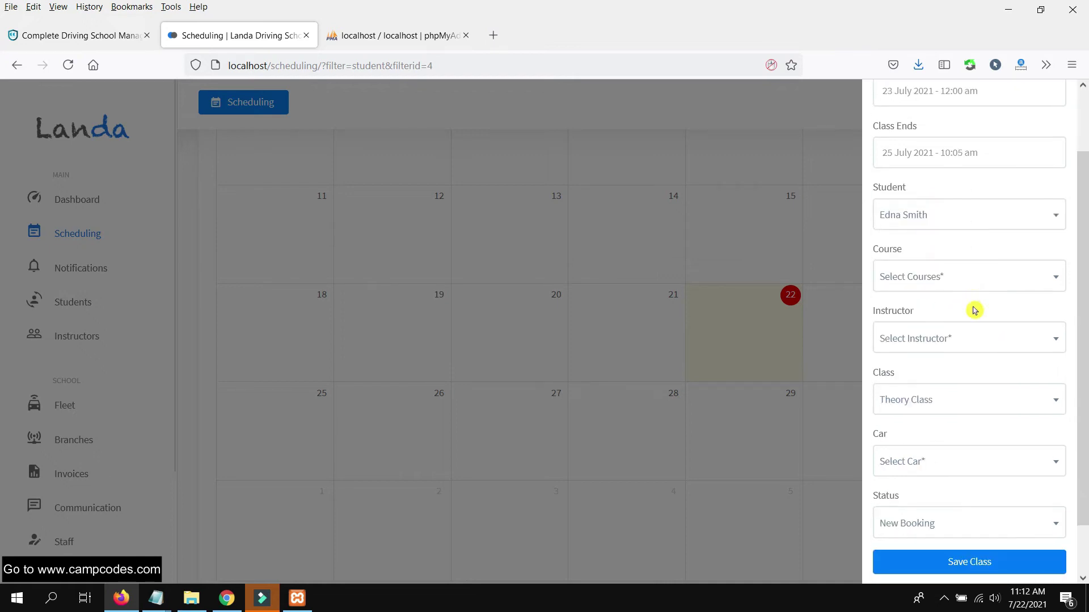
- Choose Parallel Parking, assign the instructor, and keep Theory Class as the class type
{"action": "left_click", "coordinate": [962, 278]}
{"action": "left_click", "coordinate": [945, 355]}
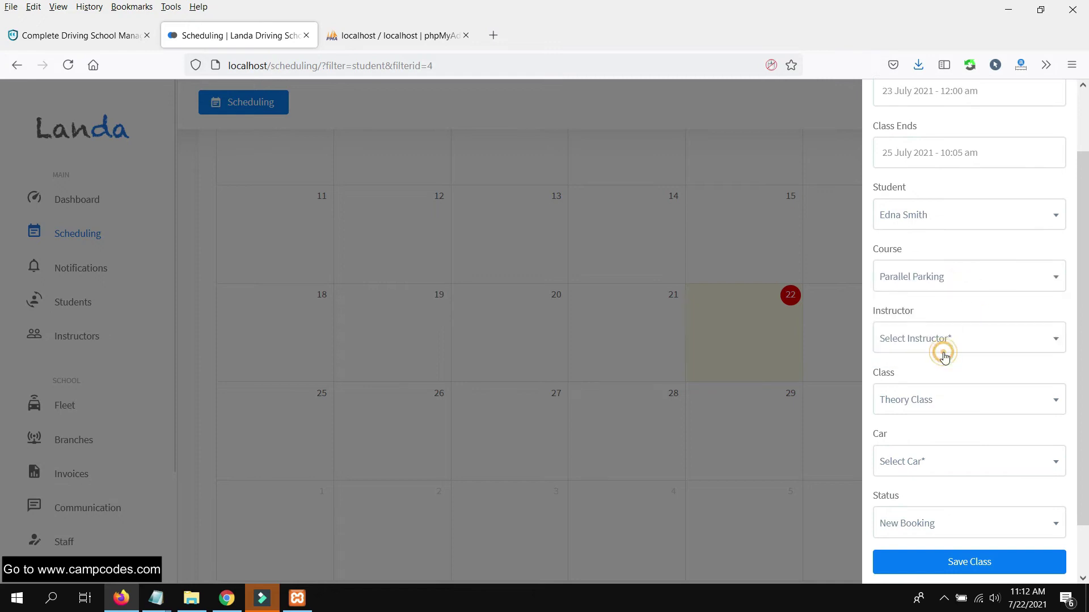
{"action": "left_click", "coordinate": [976, 332]}
{"action": "left_click", "coordinate": [928, 415]}
{"action": "scroll", "coordinate": [969, 366], "scroll_direction": "down", "scroll_amount": 1}
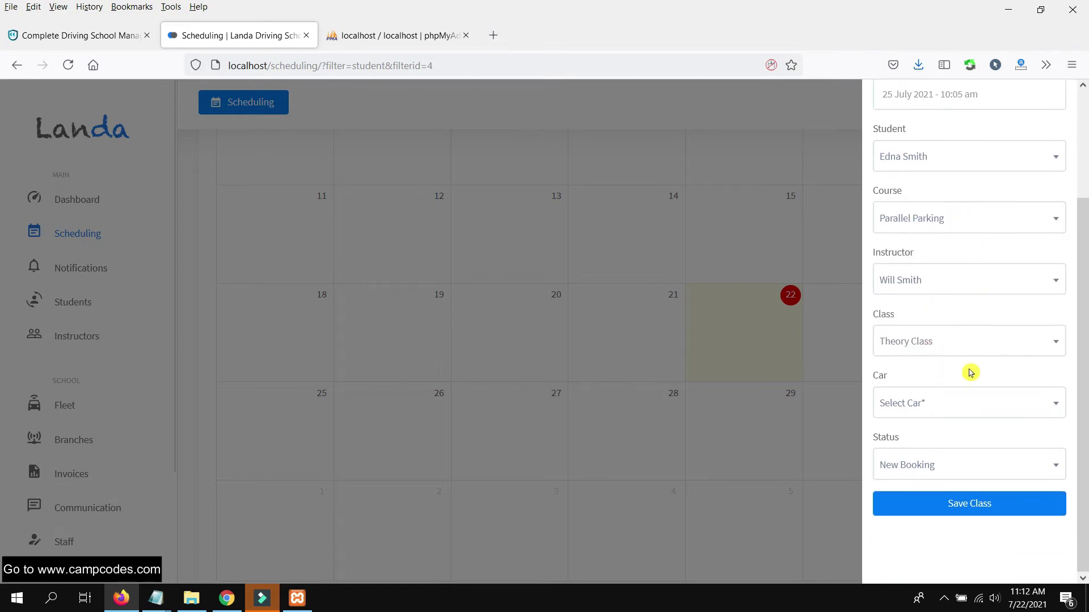
{"action": "left_click", "coordinate": [960, 338]}
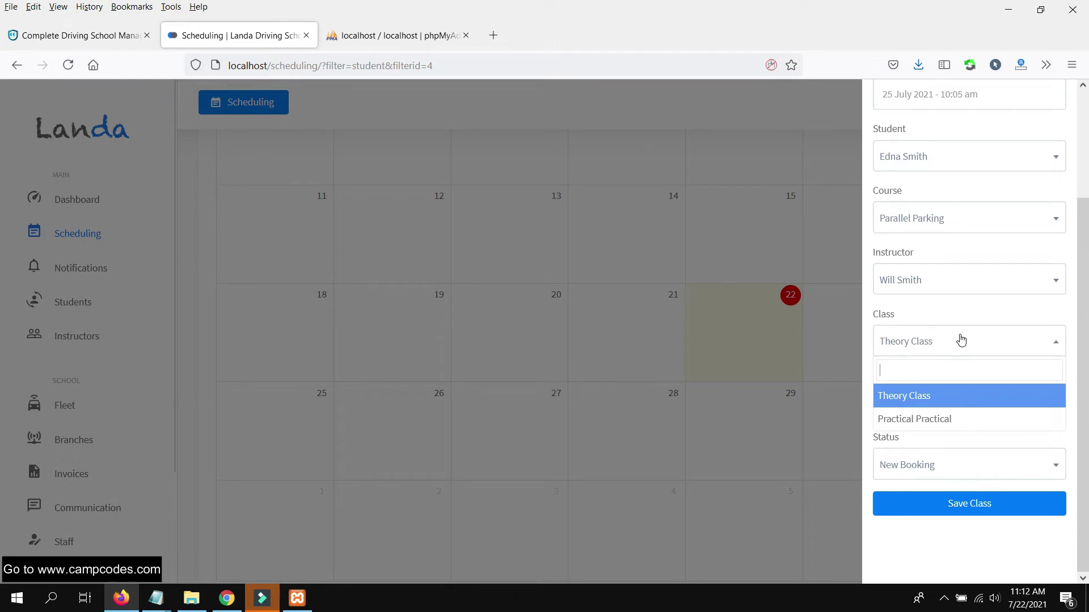
{"action": "left_click", "coordinate": [924, 406]}
- Find no cars available, keep the status New Booking, and close the scheduling form
{"action": "left_click", "coordinate": [931, 406]}
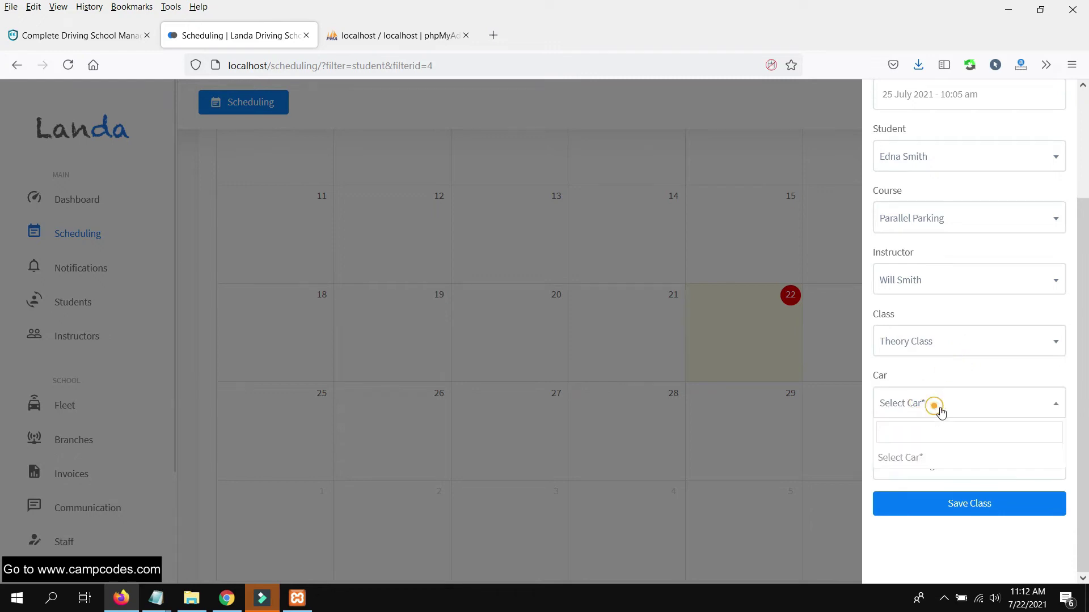
{"action": "left_click", "coordinate": [941, 408]}
{"action": "left_click", "coordinate": [927, 465]}
{"action": "left_click", "coordinate": [927, 465]}
{"action": "scroll", "coordinate": [996, 318], "scroll_direction": "up", "scroll_amount": 3}
{"action": "left_click", "coordinate": [1053, 104]}
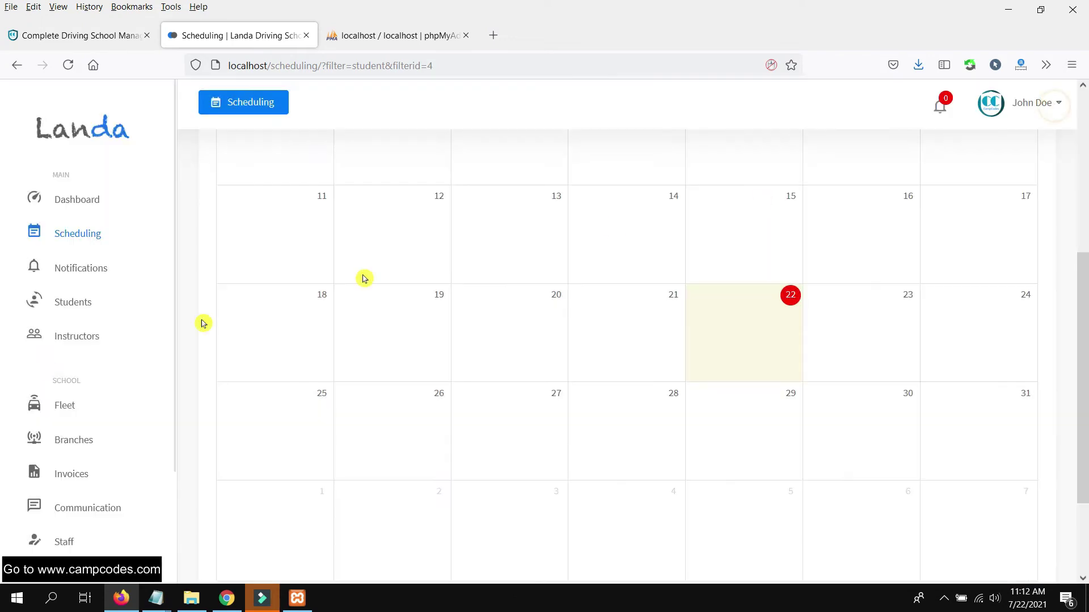
{"action": "scroll", "coordinate": [71, 408], "scroll_direction": "down", "scroll_amount": 1}
{"action": "left_click", "coordinate": [66, 381]}
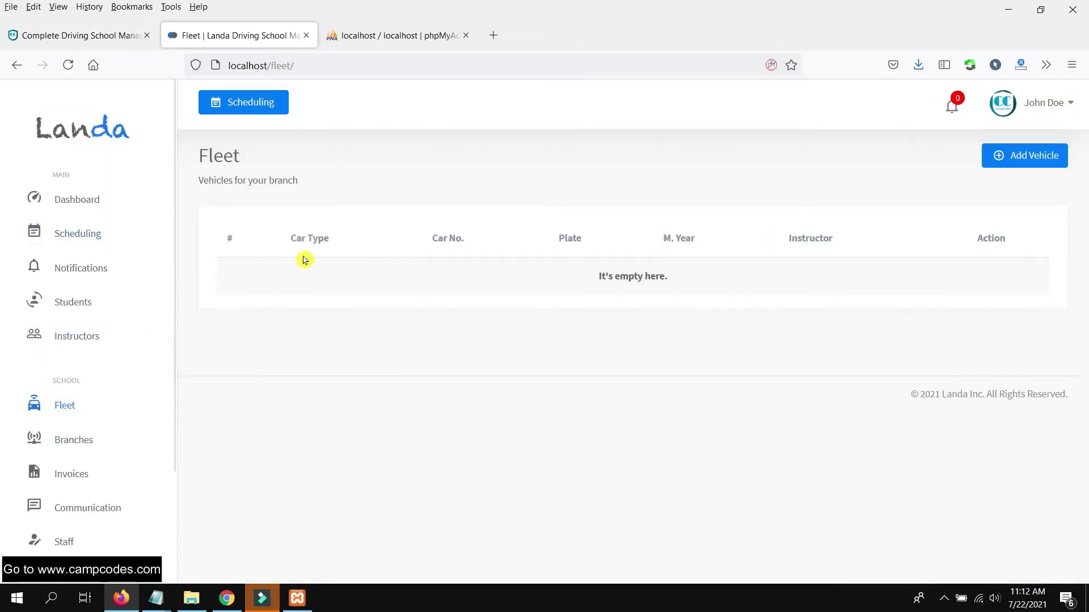
{"action": "left_click", "coordinate": [1024, 155]}
{"action": "left_click", "coordinate": [924, 208]}
{"action": "type", "text": "124"}
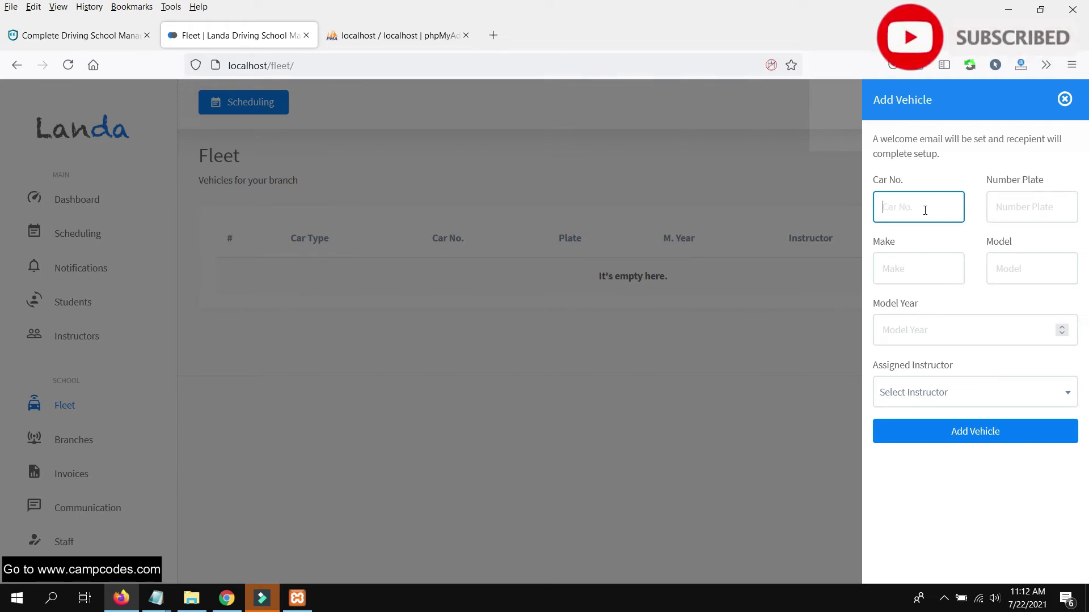
{"action": "left_click", "coordinate": [1041, 211]}
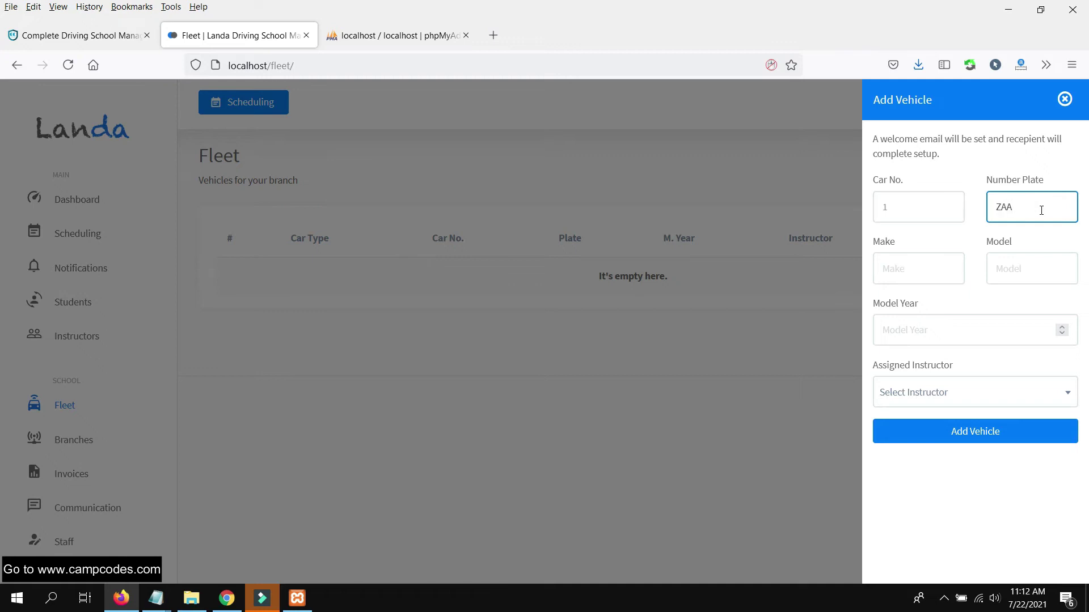
{"action": "left_click", "coordinate": [913, 281]}
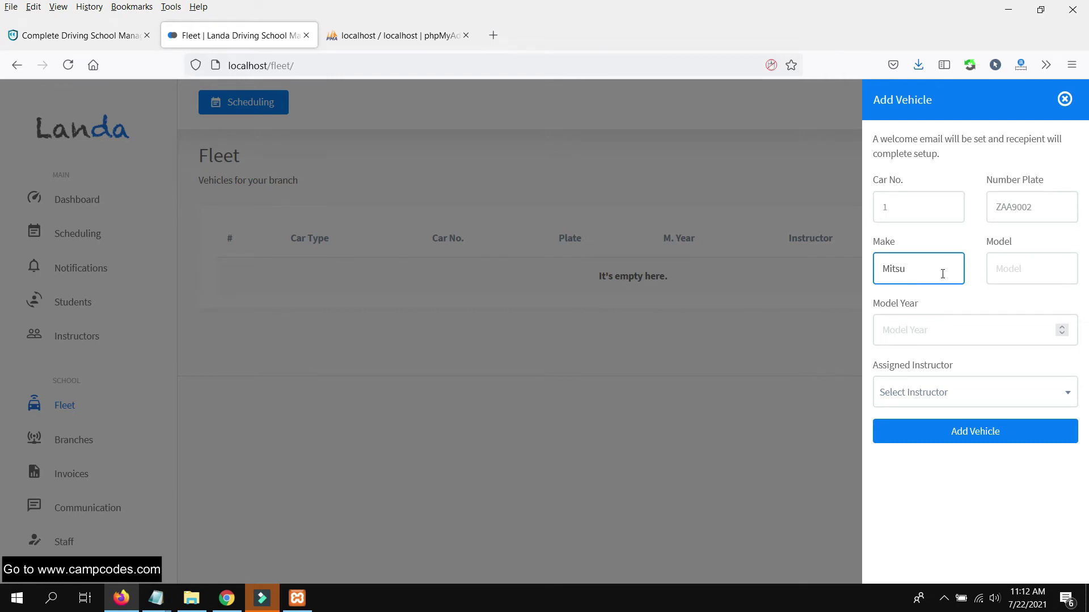
- Enter make Mitsubishi, model Mirage, year 2020, assign the instructor, and save the vehicle
{"action": "type", "text": "Mitsubishi"}
{"action": "key", "text": "Tab"}
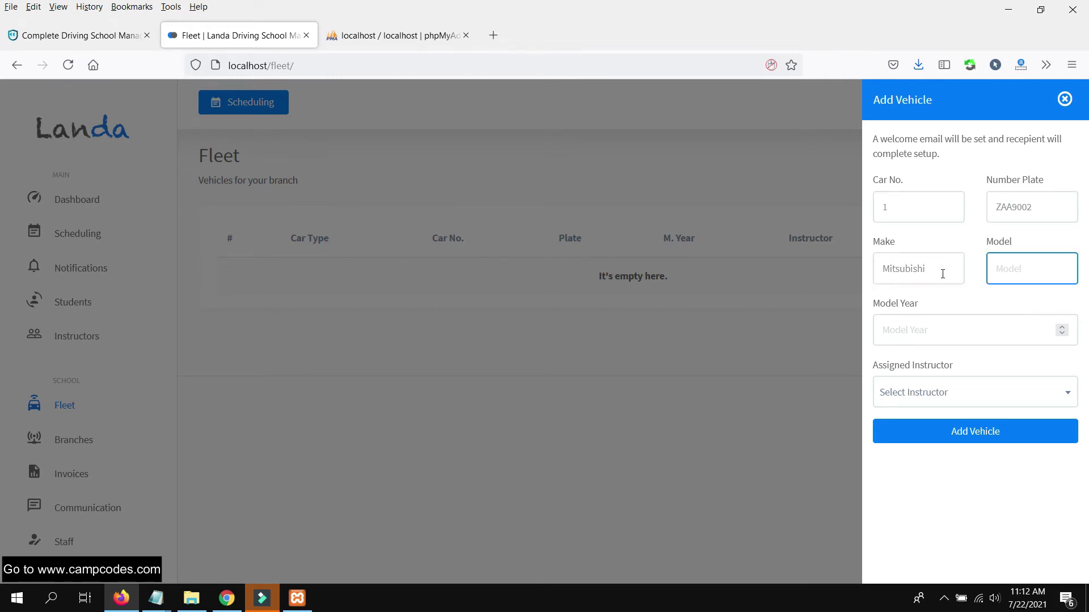
{"action": "key", "text": "Tab"}
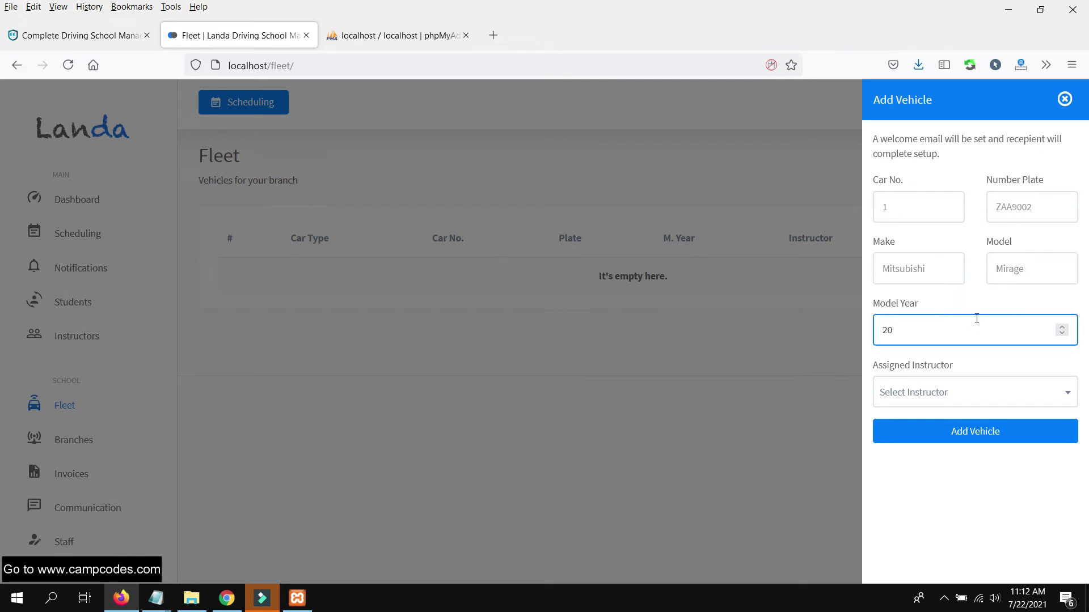
{"action": "left_click", "coordinate": [946, 392]}
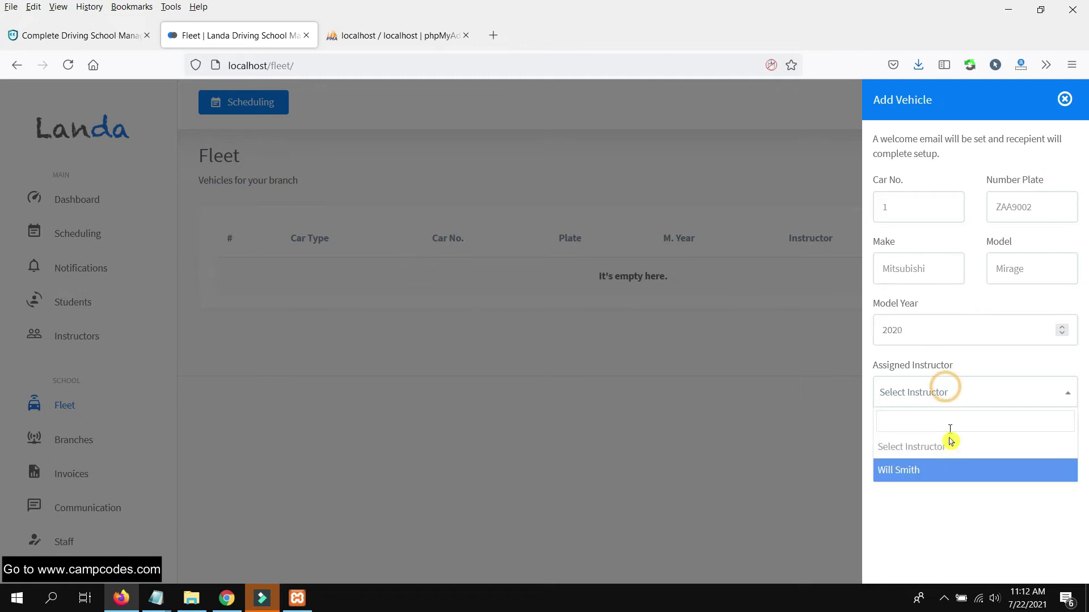
{"action": "left_click", "coordinate": [934, 472]}
{"action": "left_click", "coordinate": [976, 431]}
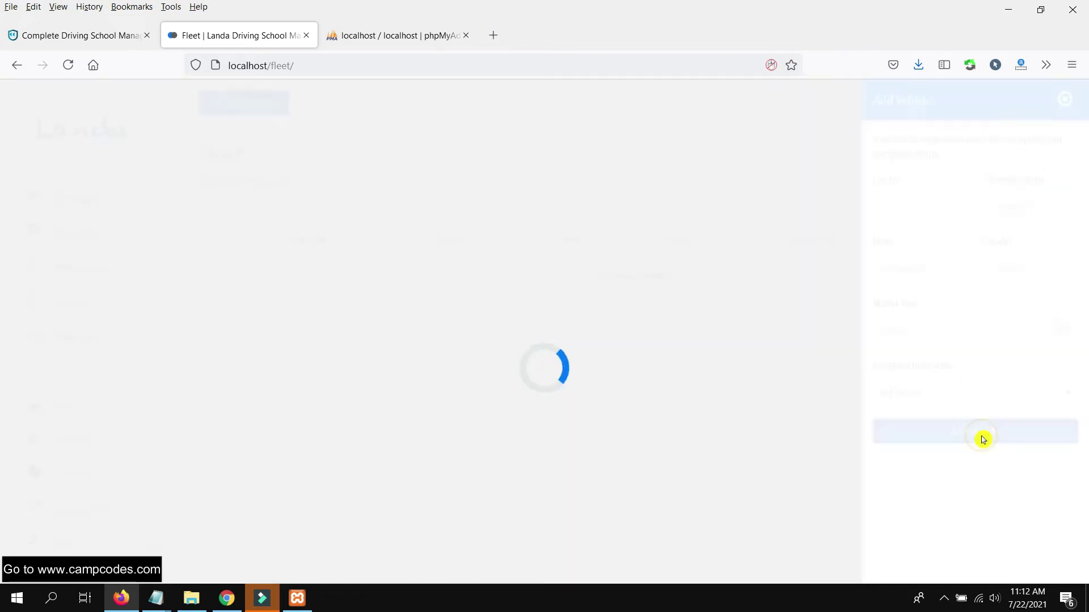
- Dismiss the car-added confirmation, view car 1's schedule, then show the unfiltered July 2021 calendar
{"action": "left_click", "coordinate": [533, 410]}
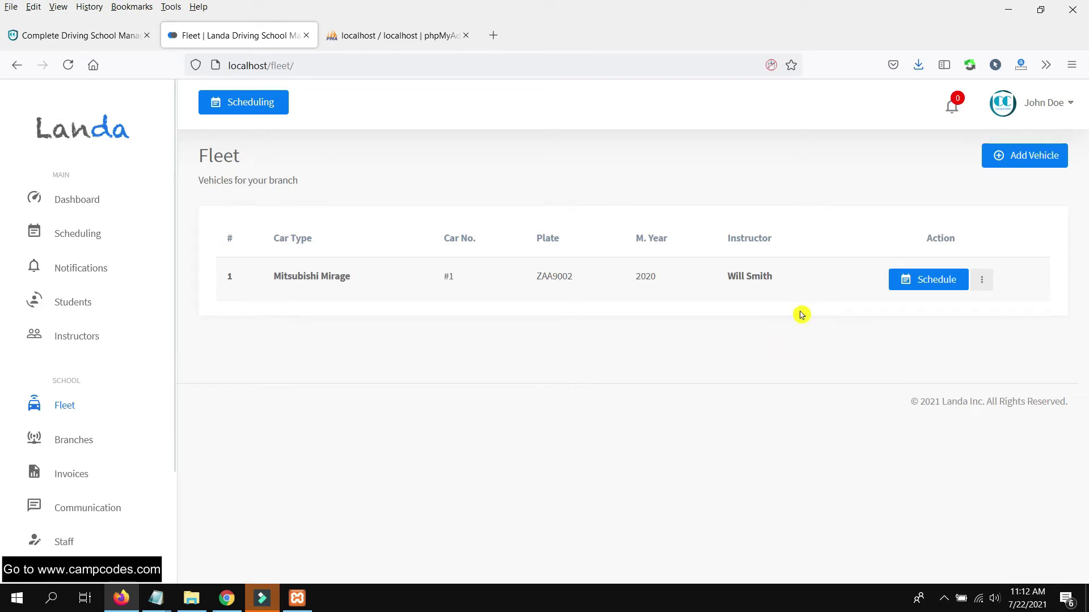
{"action": "left_click_drag", "start_coordinate": [793, 282], "coordinate": [248, 283]}
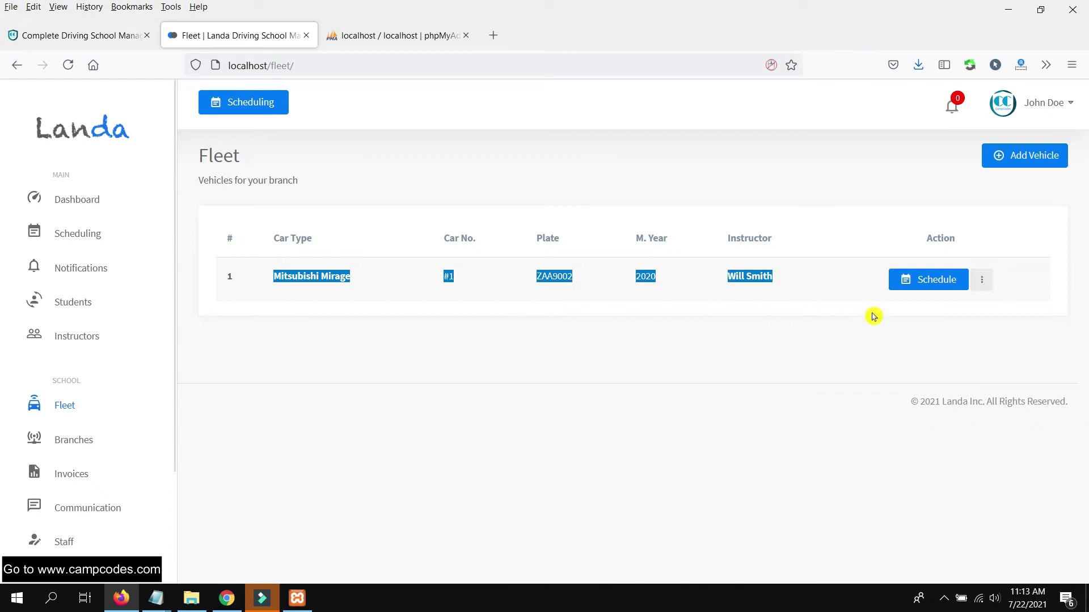
{"action": "left_click", "coordinate": [982, 280]}
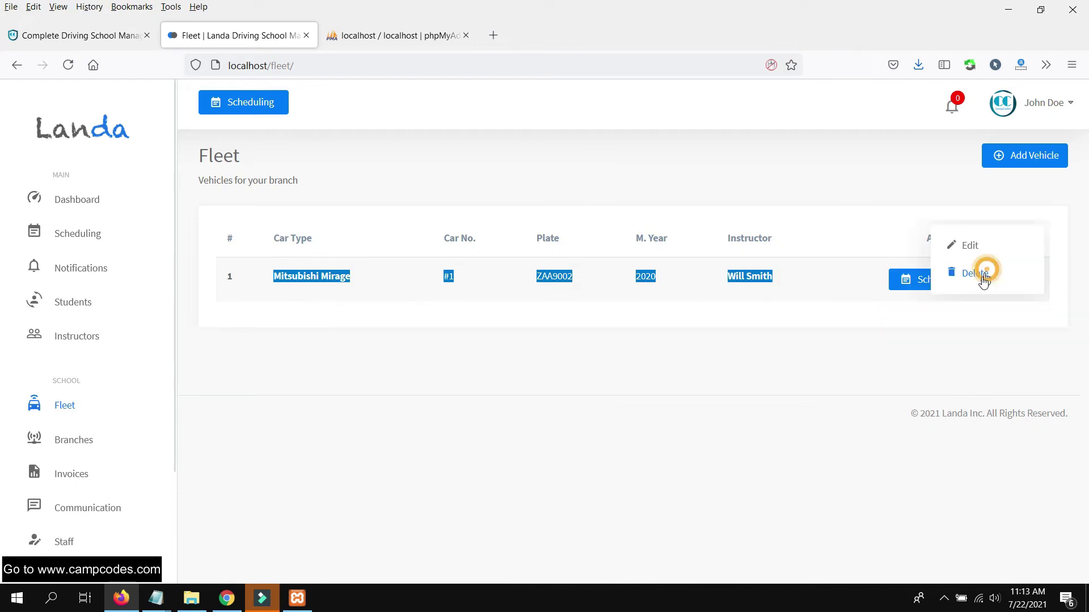
{"action": "left_click", "coordinate": [877, 337]}
{"action": "left_click", "coordinate": [917, 286]}
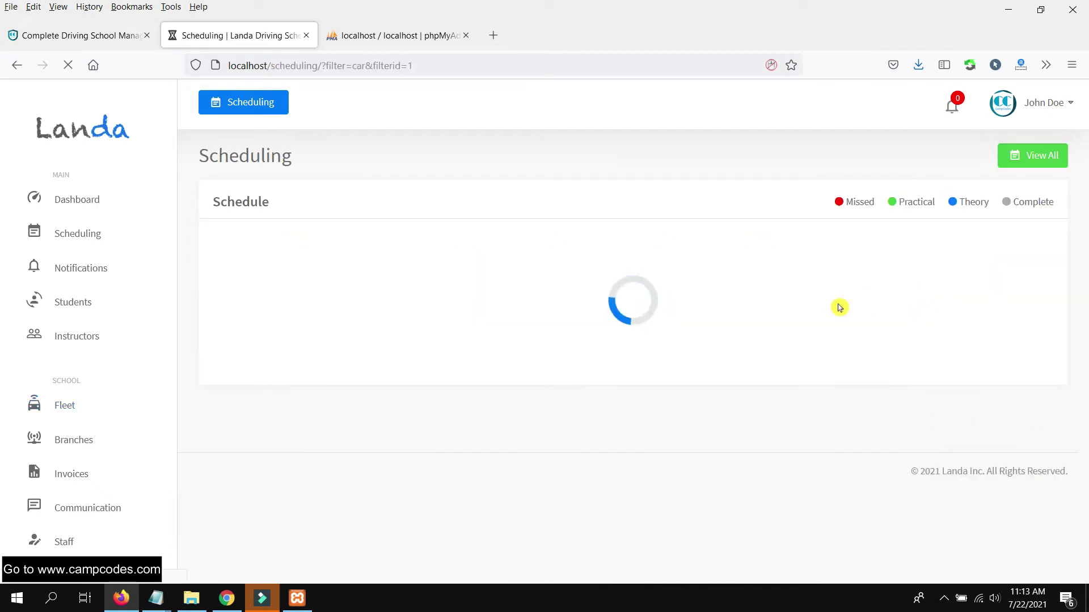
{"action": "scroll", "coordinate": [760, 360], "scroll_direction": "down", "scroll_amount": 4}
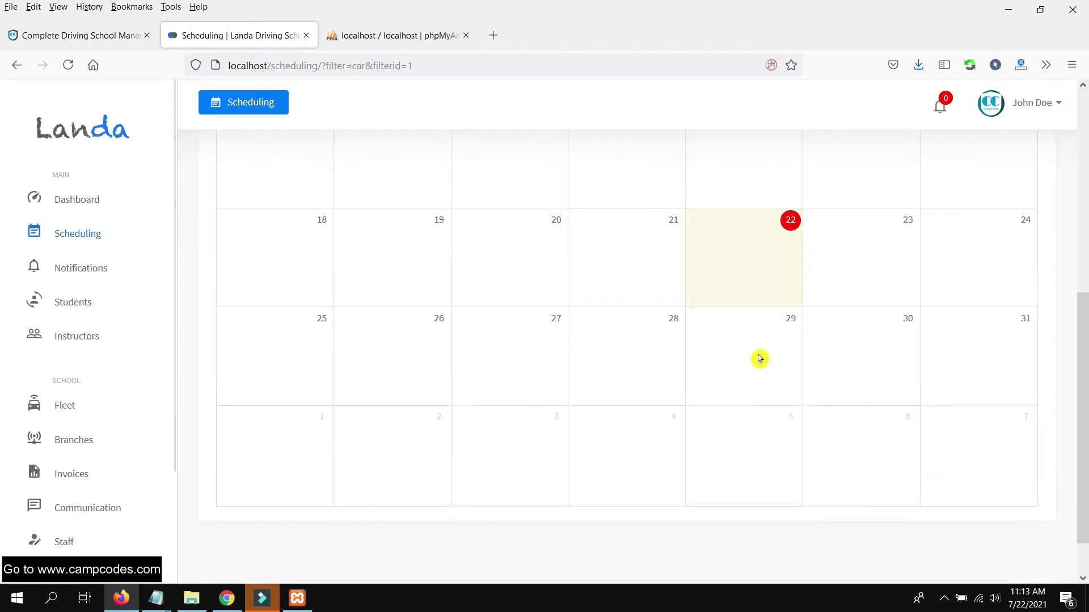
{"action": "scroll", "coordinate": [758, 359], "scroll_direction": "up", "scroll_amount": 7}
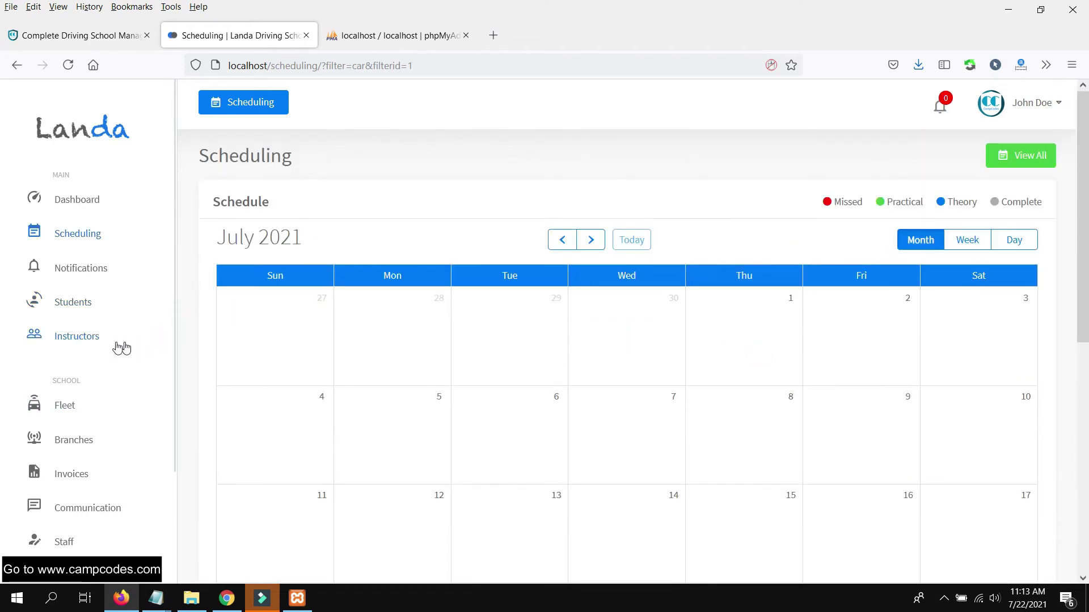
{"action": "left_click", "coordinate": [82, 230]}
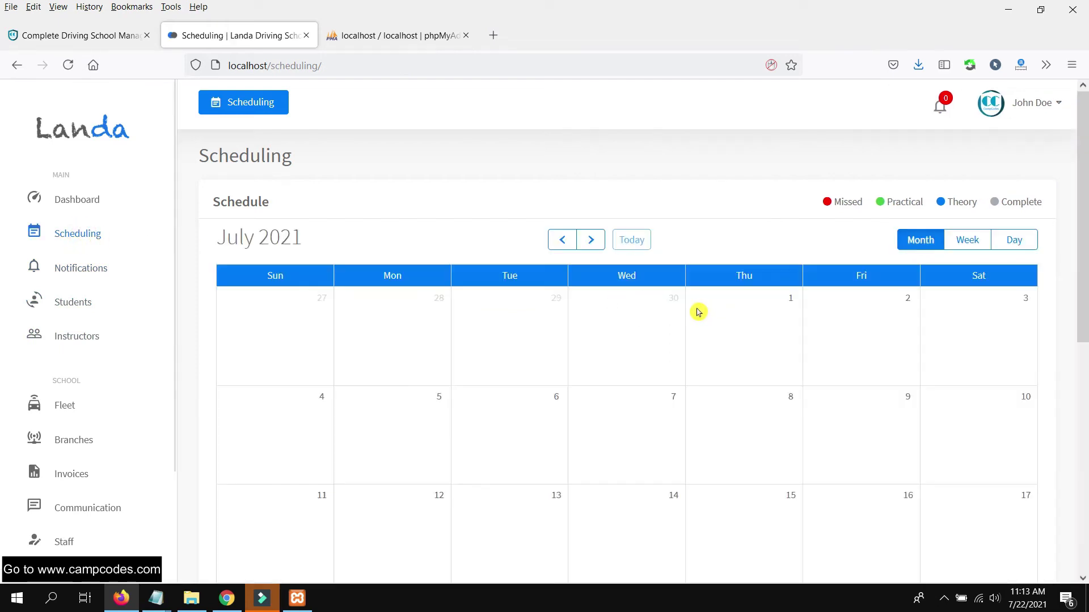
- Open the student's schedule and start booking a class on 23 July
{"action": "left_click", "coordinate": [71, 301]}
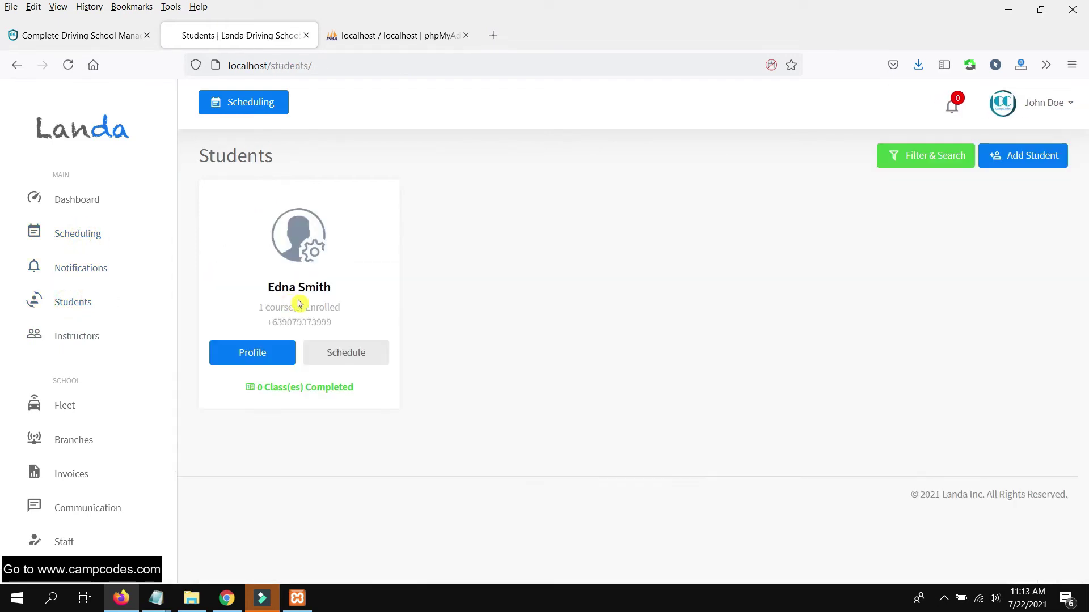
{"action": "left_click", "coordinate": [377, 352]}
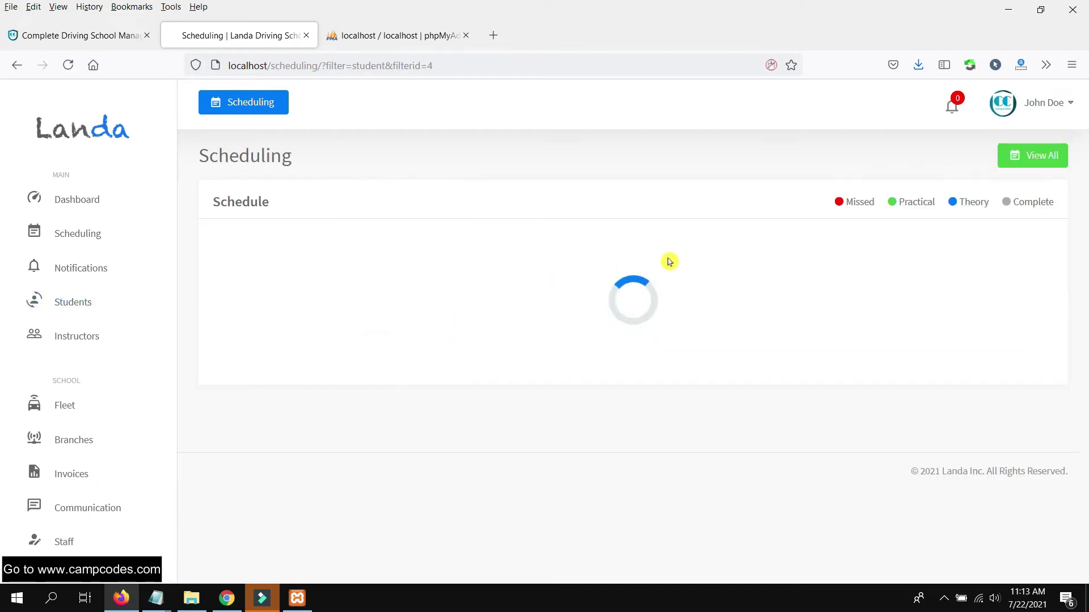
{"action": "scroll", "coordinate": [732, 305], "scroll_direction": "down", "scroll_amount": 2}
{"action": "scroll", "coordinate": [732, 305], "scroll_direction": "up", "scroll_amount": 2}
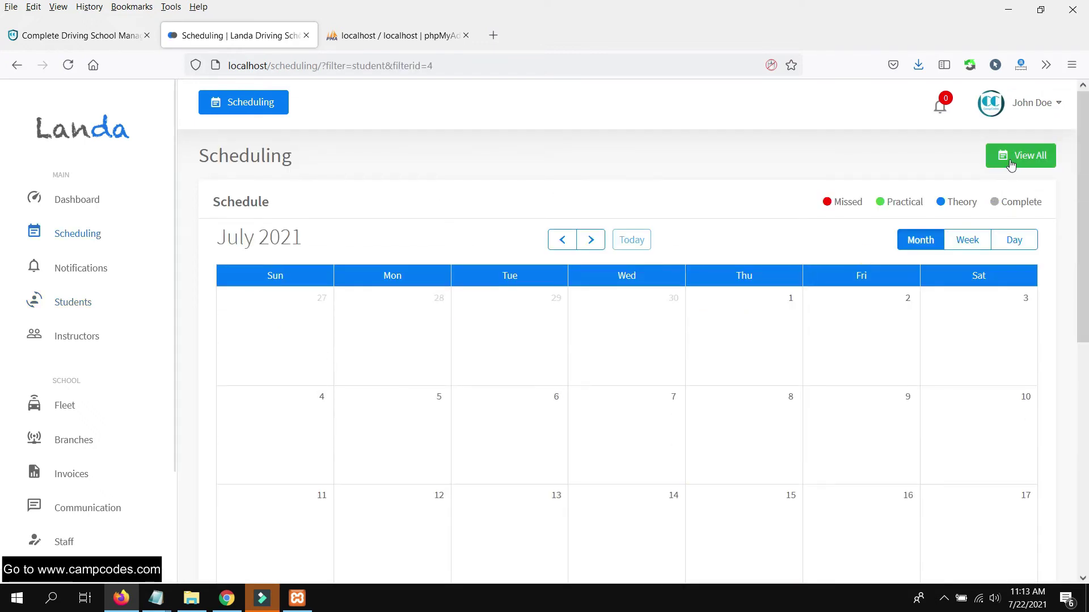
{"action": "scroll", "coordinate": [794, 304], "scroll_direction": "down", "scroll_amount": 4}
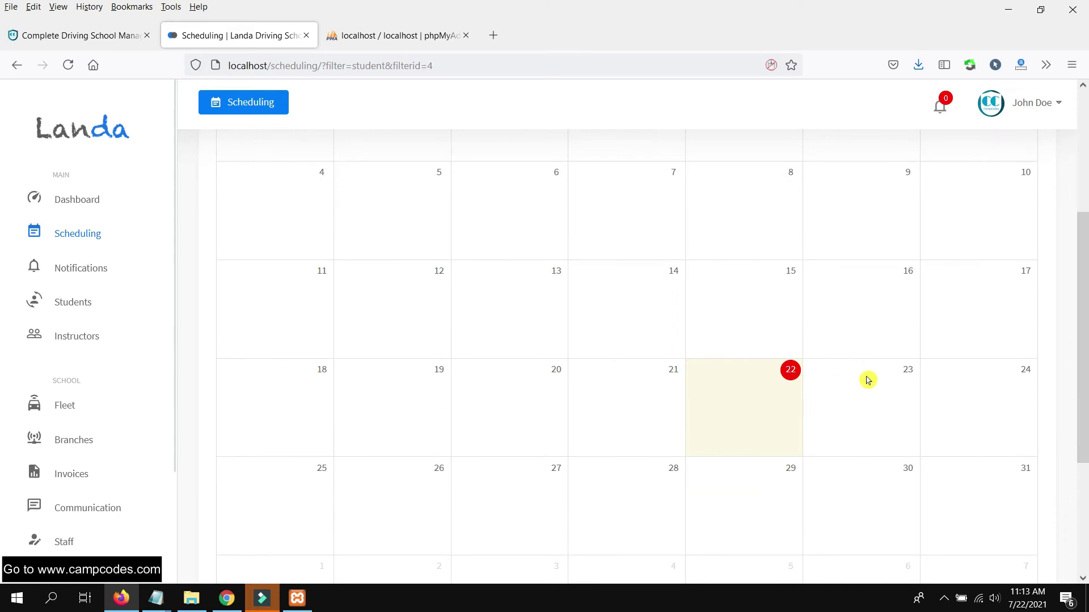
{"action": "left_click", "coordinate": [868, 379]}
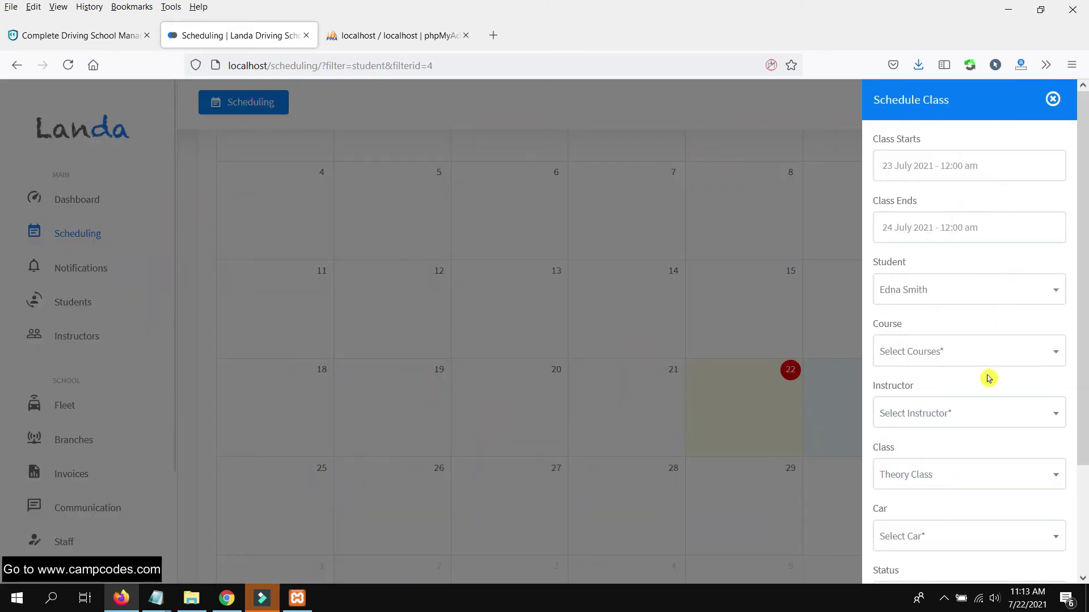
{"action": "left_click", "coordinate": [986, 353]}
{"action": "left_click", "coordinate": [952, 429]}
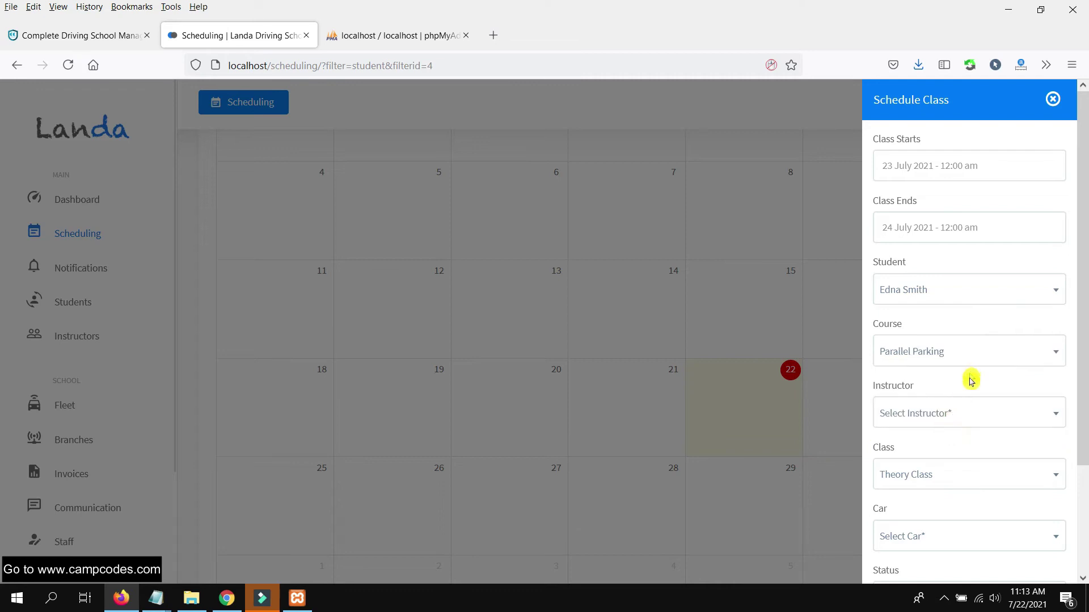
{"action": "left_click", "coordinate": [981, 419]}
{"action": "left_click", "coordinate": [947, 491]}
{"action": "scroll", "coordinate": [987, 453], "scroll_direction": "down", "scroll_amount": 2}
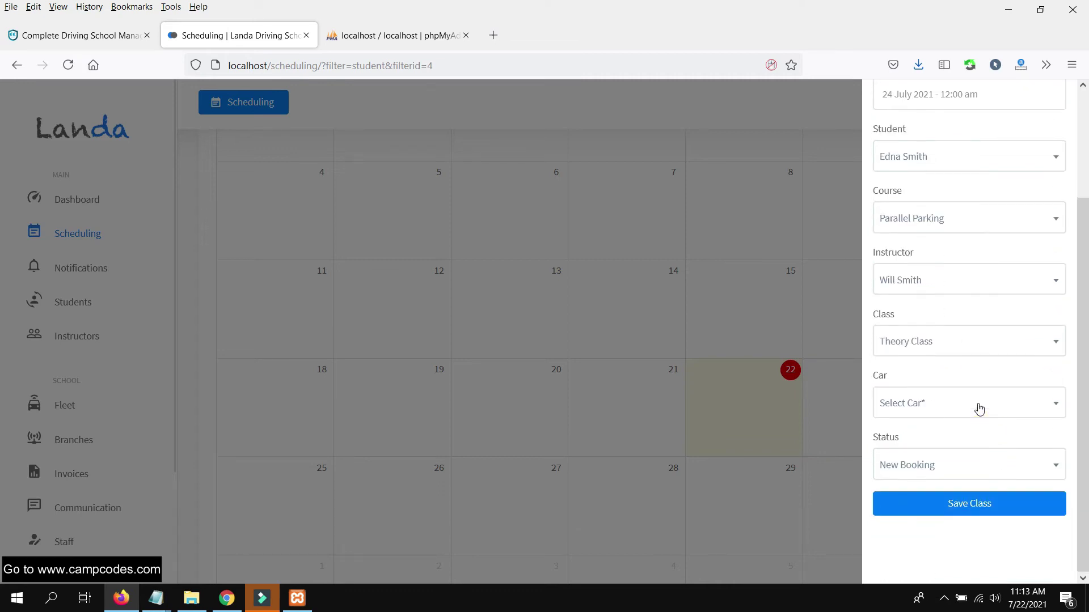
{"action": "left_click", "coordinate": [967, 402]}
{"action": "left_click", "coordinate": [952, 481]}
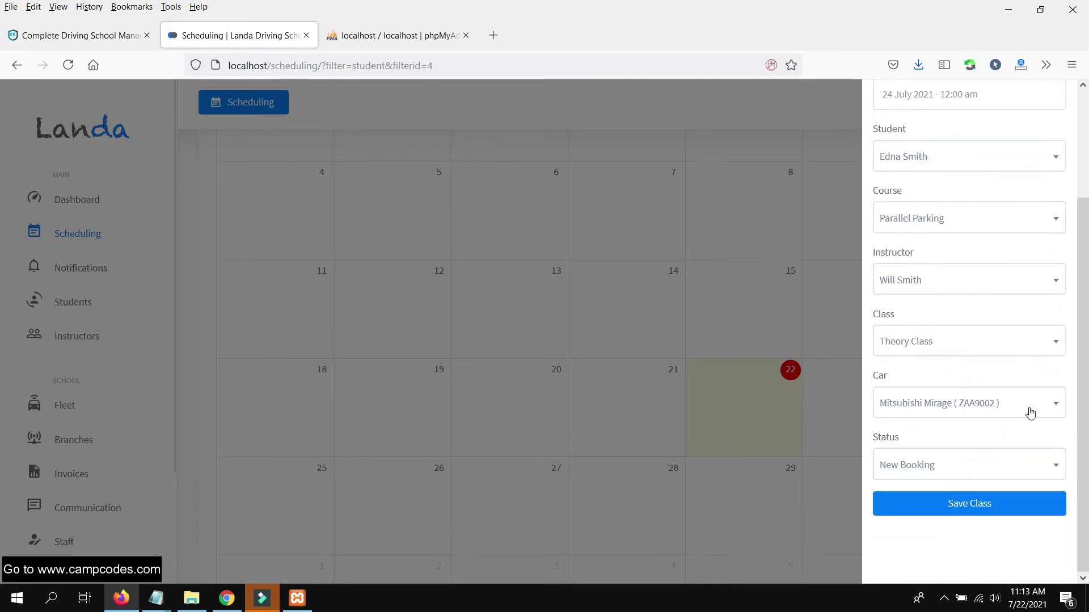
{"action": "left_click", "coordinate": [964, 476]}
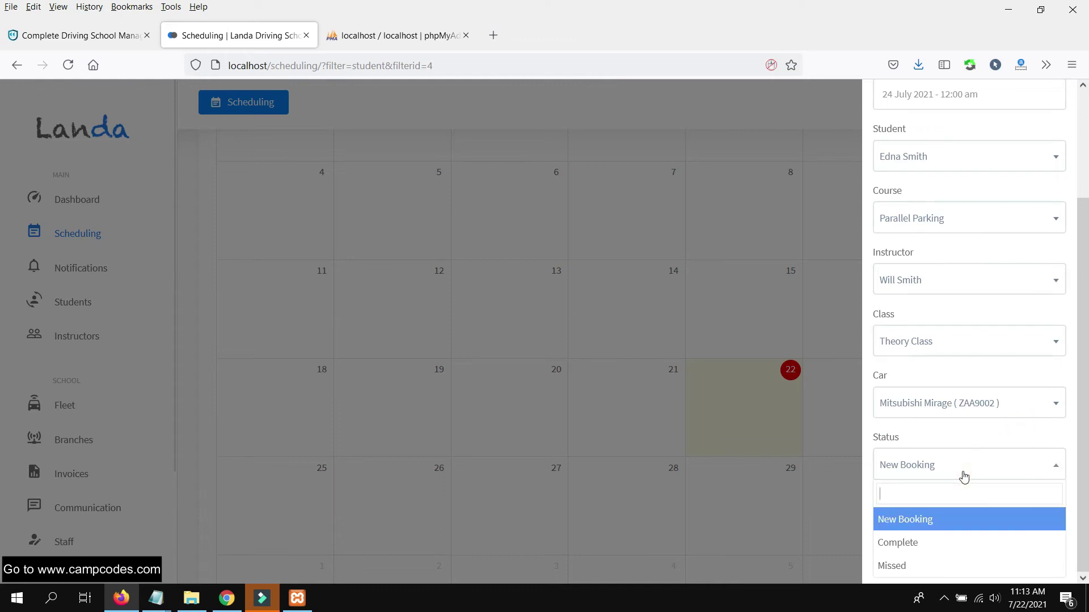
{"action": "left_click", "coordinate": [931, 521]}
{"action": "left_click", "coordinate": [975, 504]}
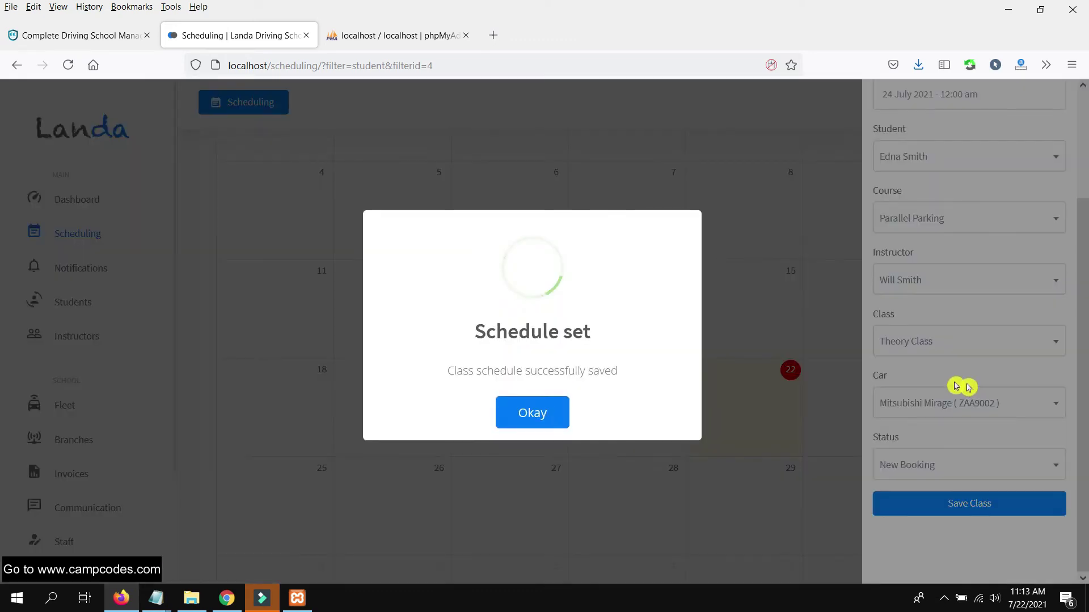
{"action": "left_click", "coordinate": [526, 411]}
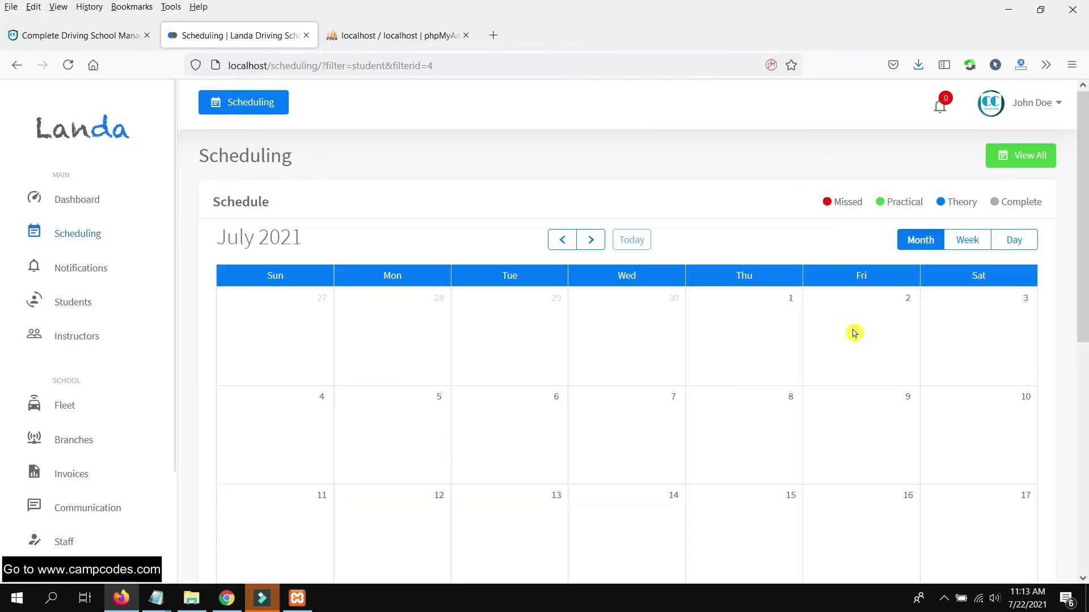
- Start another booking on 24 July with Parallel Parking and the instructor
{"action": "scroll", "coordinate": [851, 346], "scroll_direction": "down", "scroll_amount": 3}
{"action": "scroll", "coordinate": [868, 341], "scroll_direction": "down", "scroll_amount": 3}
{"action": "scroll", "coordinate": [888, 320], "scroll_direction": "up", "scroll_amount": 1}
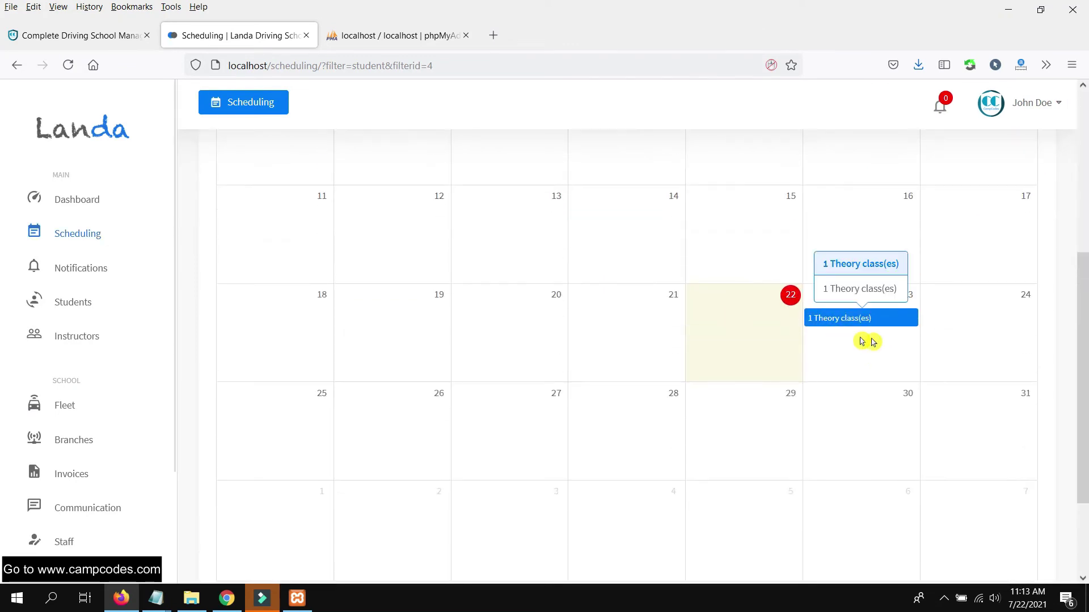
{"action": "left_click", "coordinate": [973, 334]}
{"action": "scroll", "coordinate": [987, 227], "scroll_direction": "up", "scroll_amount": 3}
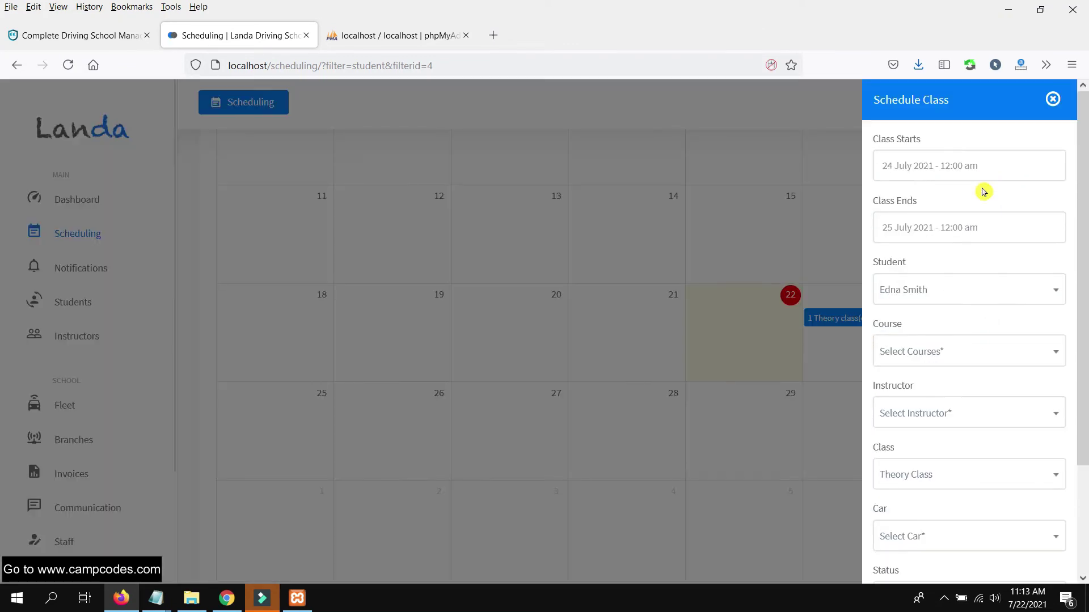
{"action": "scroll", "coordinate": [1004, 305], "scroll_direction": "down", "scroll_amount": 2}
{"action": "scroll", "coordinate": [967, 229], "scroll_direction": "up", "scroll_amount": 1}
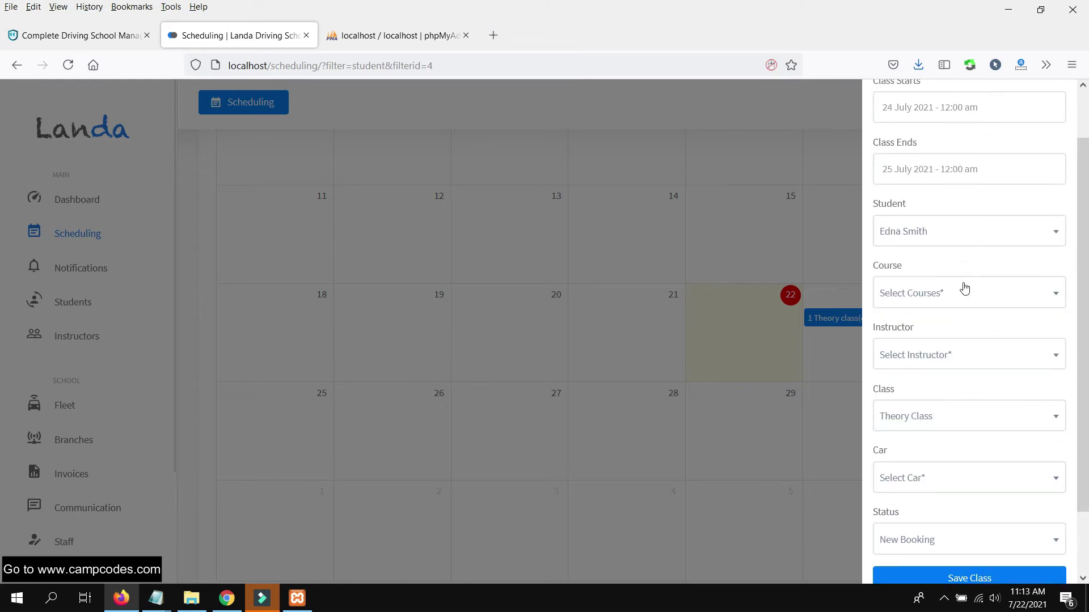
{"action": "left_click", "coordinate": [963, 290]}
{"action": "left_click", "coordinate": [943, 370]}
{"action": "left_click", "coordinate": [957, 357]}
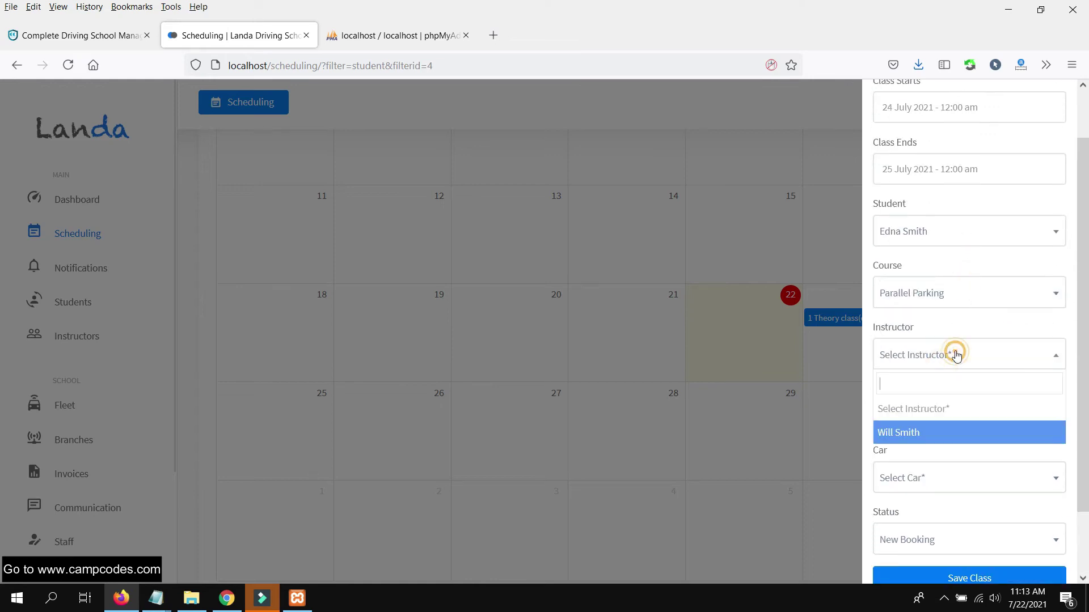
{"action": "left_click", "coordinate": [923, 437]}
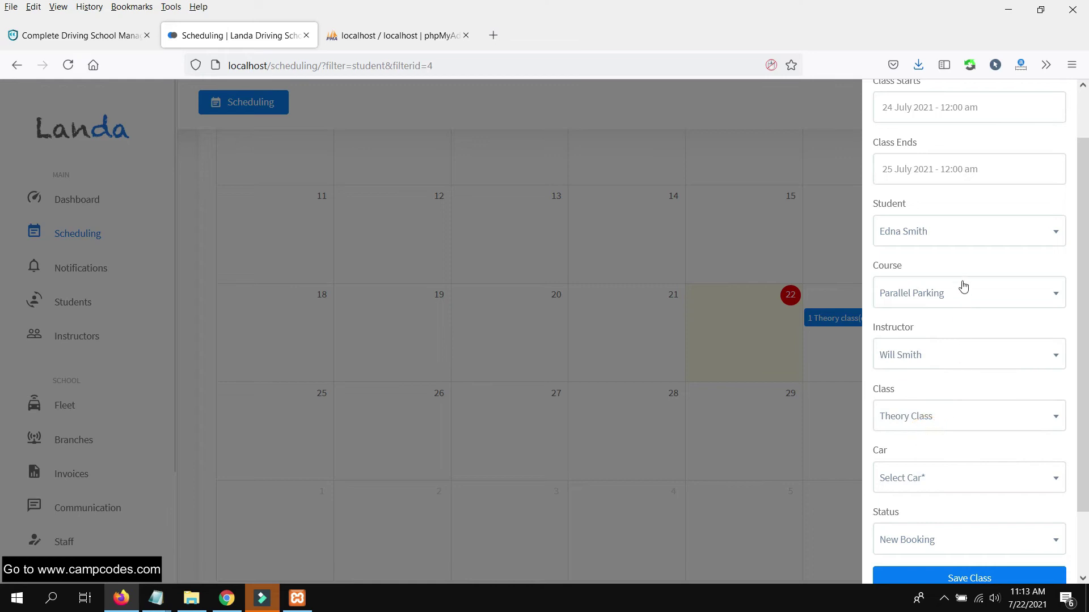
- Choose the Mitsubishi Mirage and the Practical class type, then save the booking
{"action": "scroll", "coordinate": [967, 272], "scroll_direction": "up", "scroll_amount": 1}
{"action": "scroll", "coordinate": [991, 329], "scroll_direction": "down", "scroll_amount": 2}
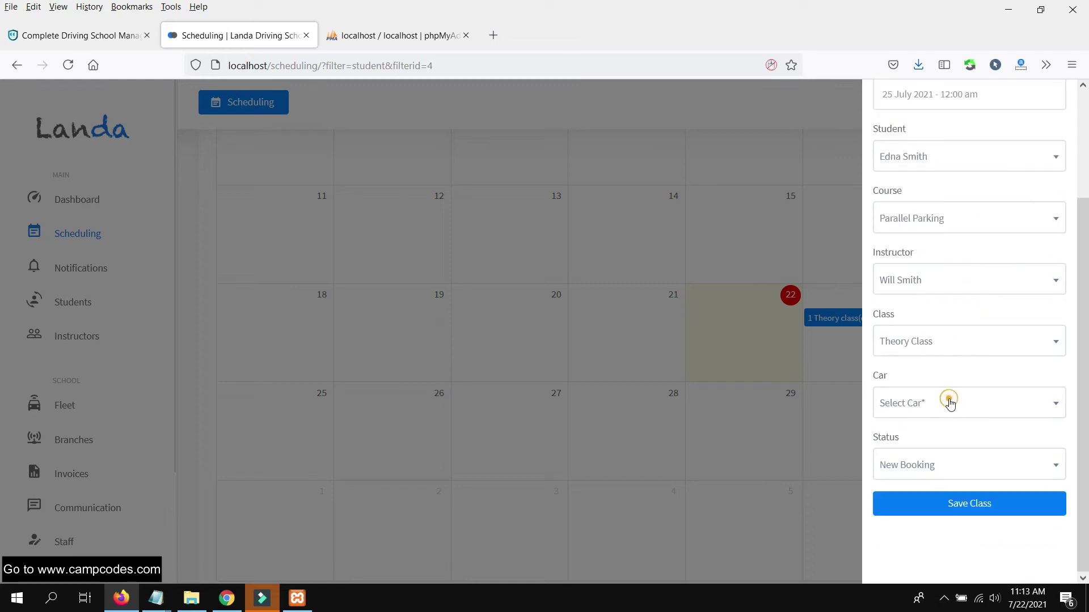
{"action": "left_click", "coordinate": [949, 402]}
{"action": "left_click", "coordinate": [942, 481]}
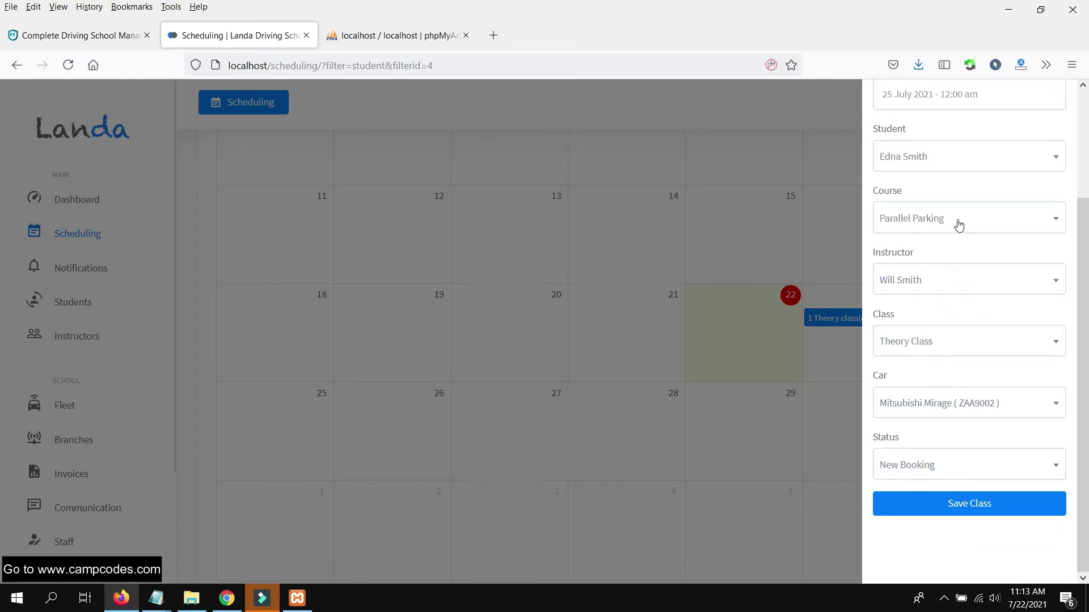
{"action": "scroll", "coordinate": [975, 193], "scroll_direction": "up", "scroll_amount": 2}
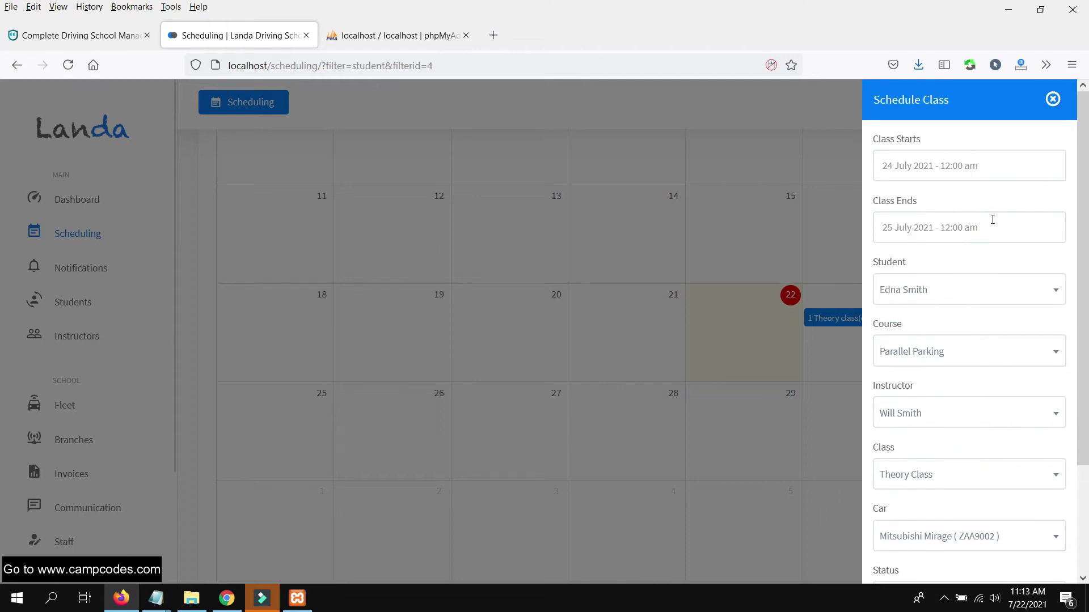
{"action": "scroll", "coordinate": [992, 227], "scroll_direction": "down", "scroll_amount": 2}
{"action": "left_click", "coordinate": [961, 352]}
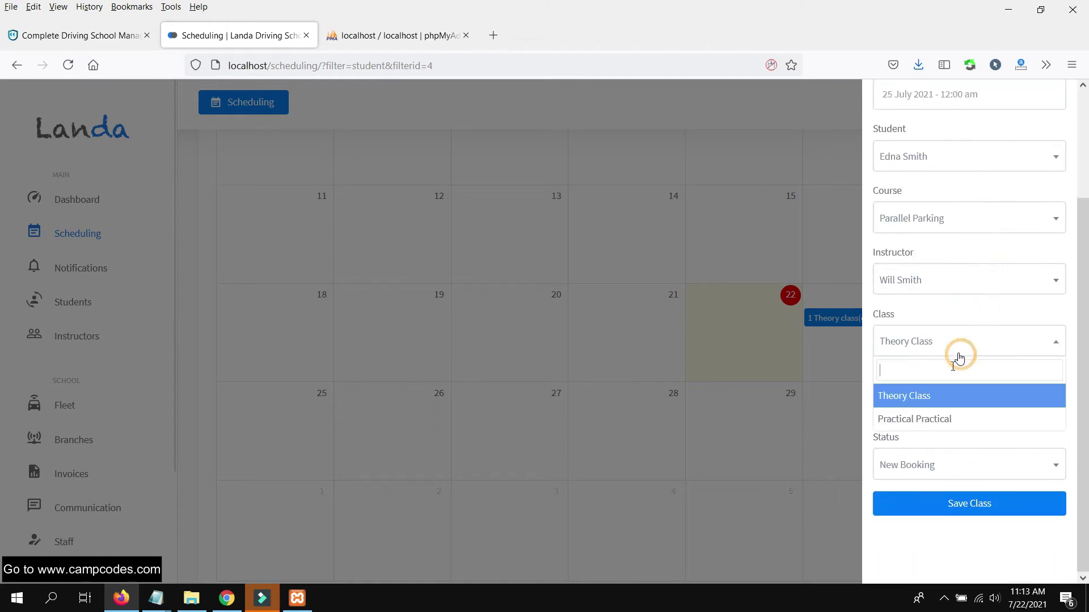
{"action": "left_click", "coordinate": [923, 421]}
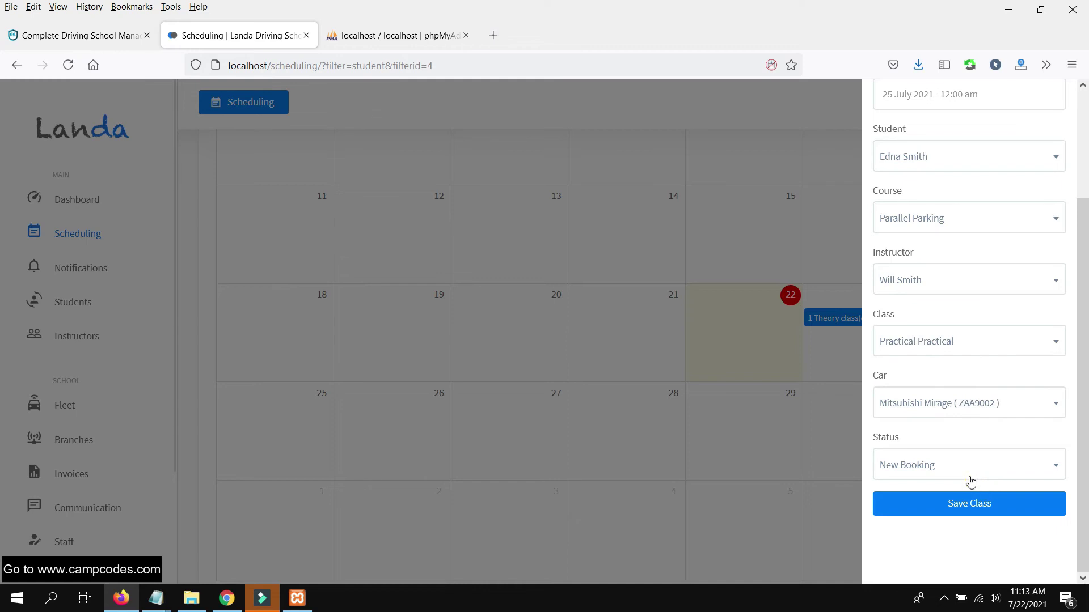
{"action": "left_click", "coordinate": [957, 505]}
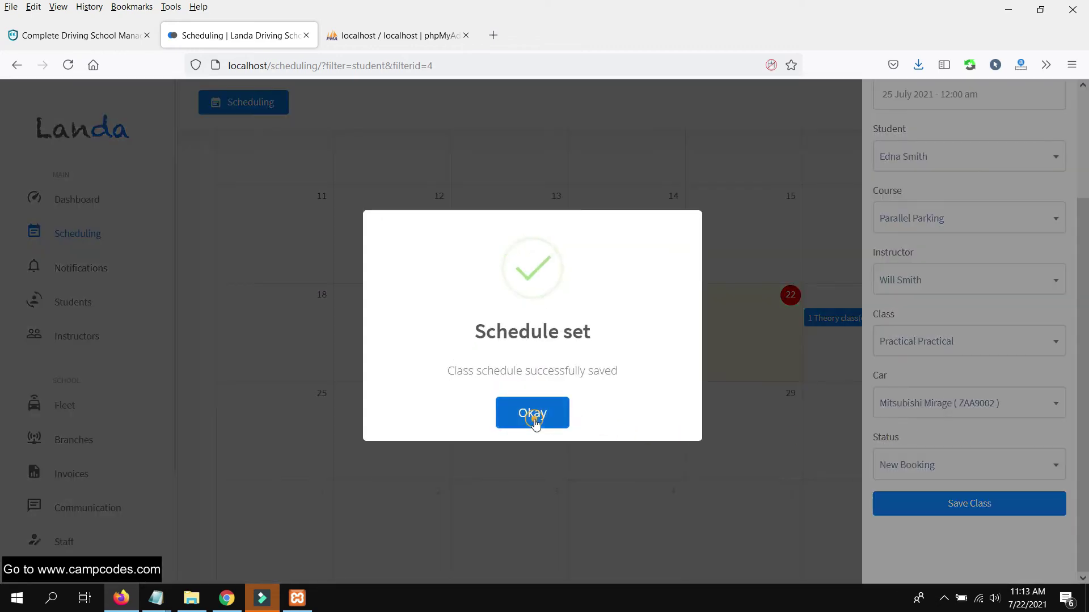
{"action": "left_click", "coordinate": [533, 414]}
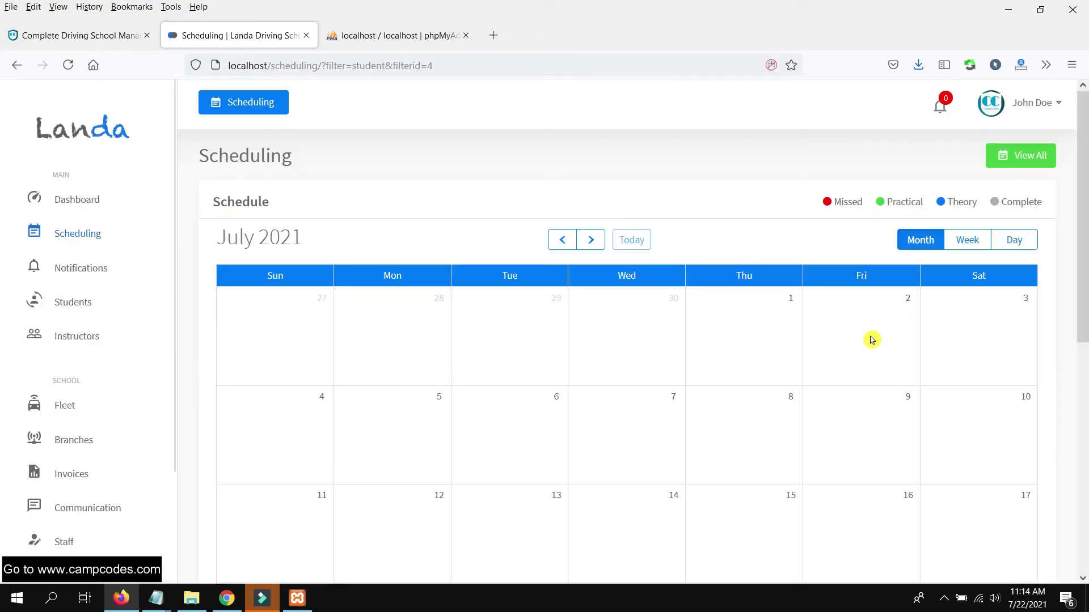
- Start a new class booking on 25 July twice, cancelling the form each time
{"action": "scroll", "coordinate": [914, 381], "scroll_direction": "down", "scroll_amount": 4}
{"action": "scroll", "coordinate": [914, 381], "scroll_direction": "down", "scroll_amount": 4}
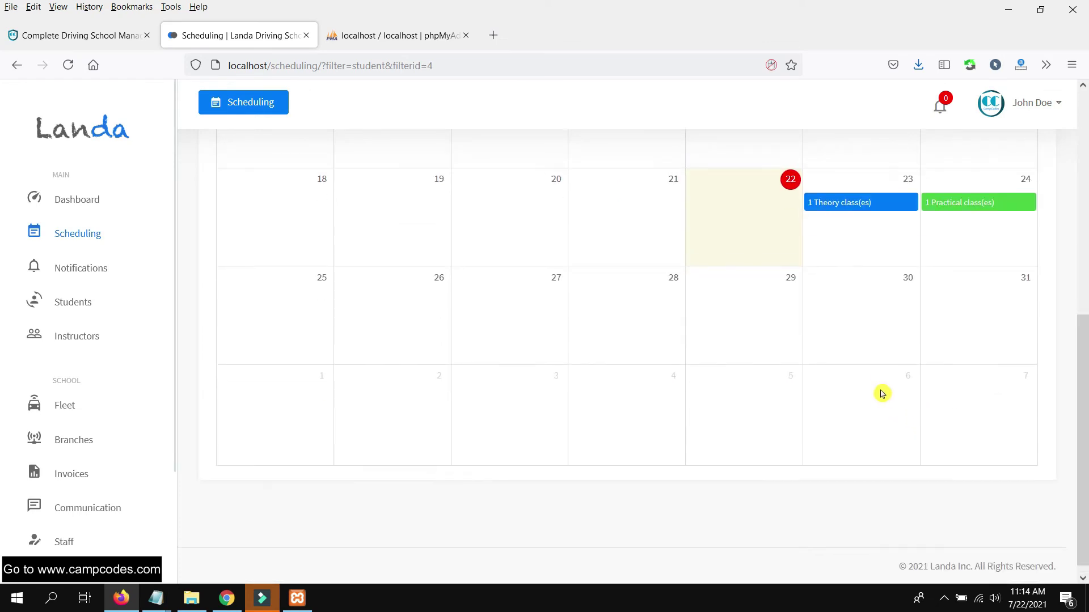
{"action": "scroll", "coordinate": [882, 394], "scroll_direction": "up", "scroll_amount": 3}
{"action": "left_click", "coordinate": [273, 440]}
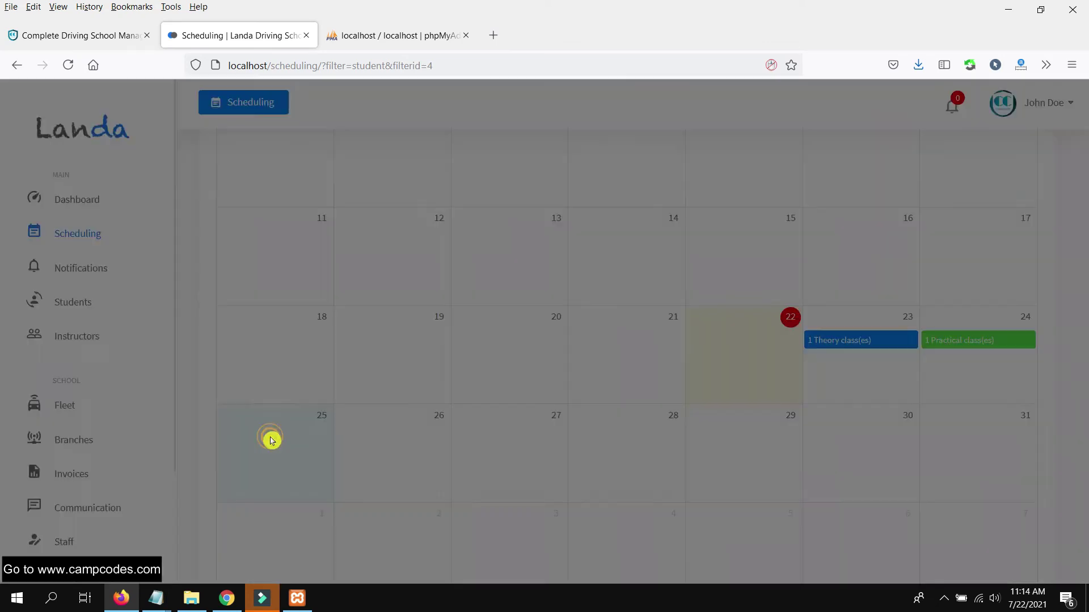
{"action": "left_click", "coordinate": [658, 286]}
{"action": "left_click", "coordinate": [264, 460]}
{"action": "left_click", "coordinate": [576, 338]}
- Set the 23 July theory class status to Complete
{"action": "left_click", "coordinate": [866, 353]}
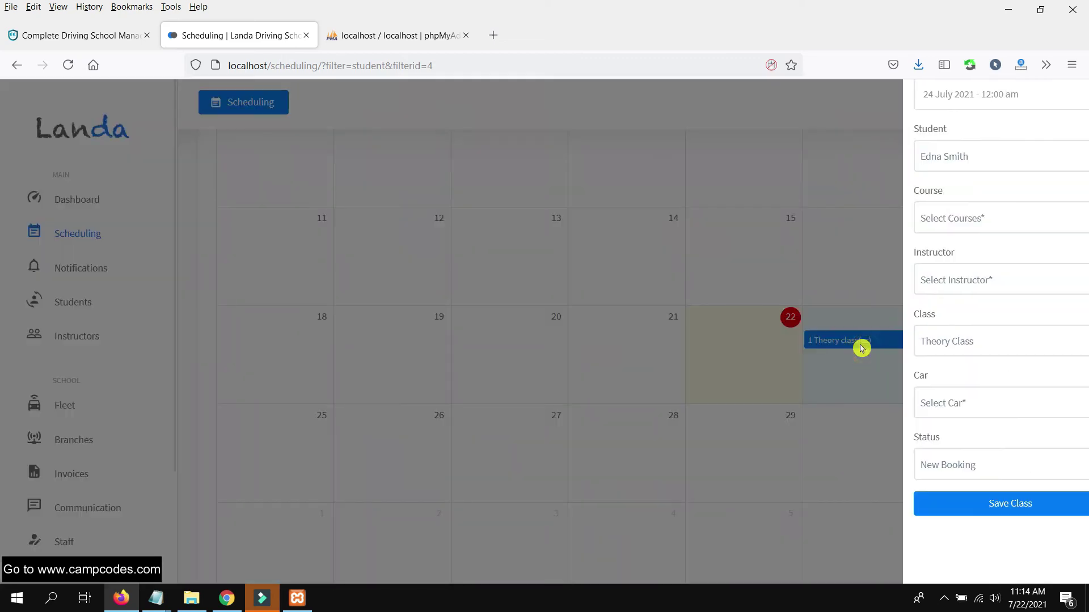
{"action": "left_click", "coordinate": [964, 466]}
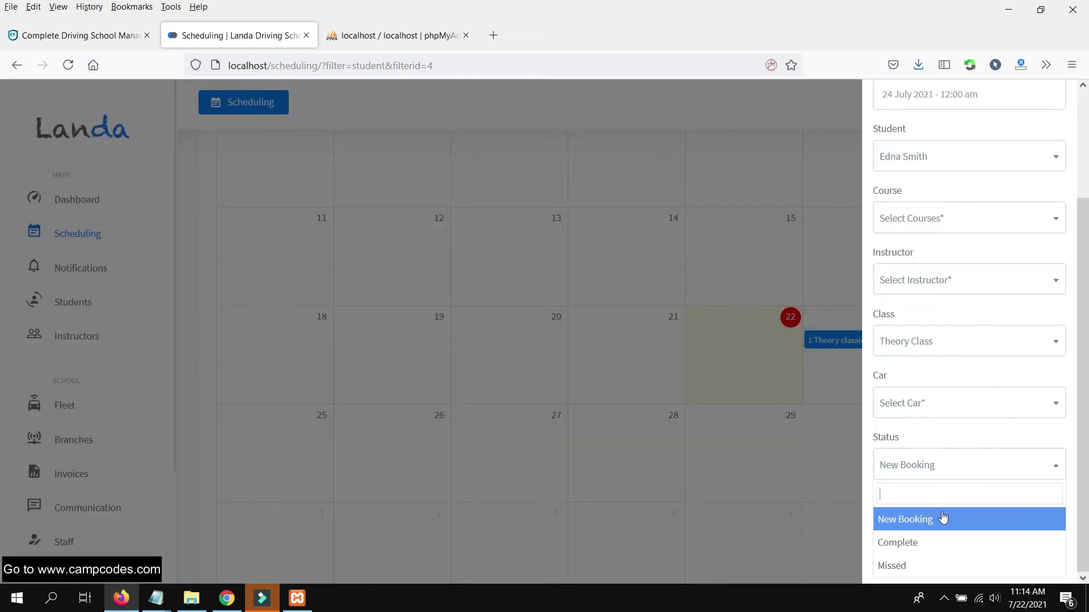
{"action": "left_click", "coordinate": [918, 547]}
{"action": "left_click", "coordinate": [953, 505]}
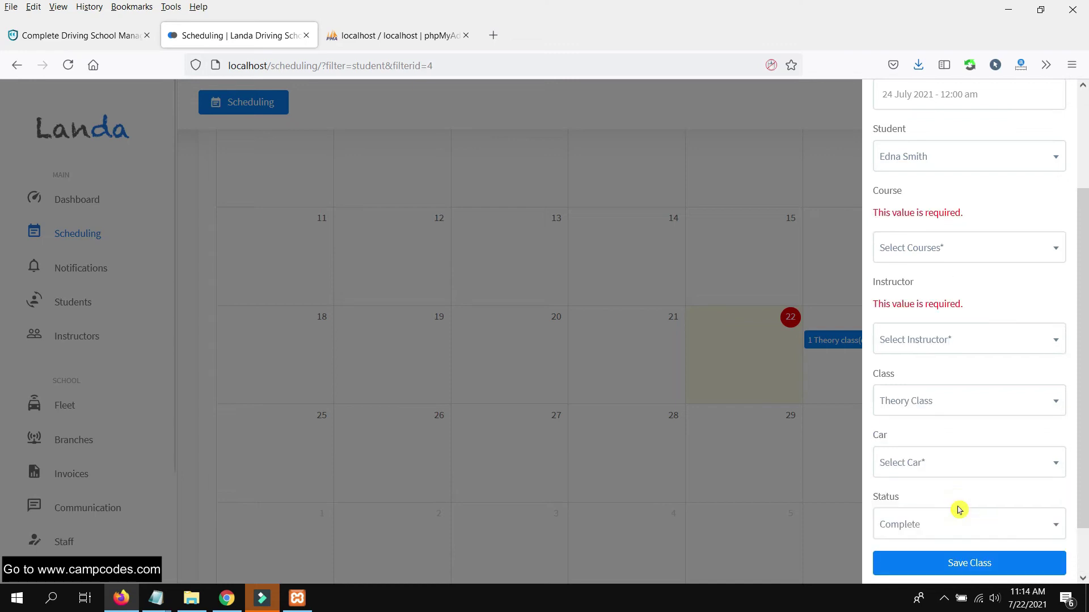
- Give the class the Parallel Parking course, an instructor and the Mitsubishi Mirage car, then save it
{"action": "scroll", "coordinate": [1000, 345], "scroll_direction": "up", "scroll_amount": 3}
{"action": "left_click", "coordinate": [961, 381]}
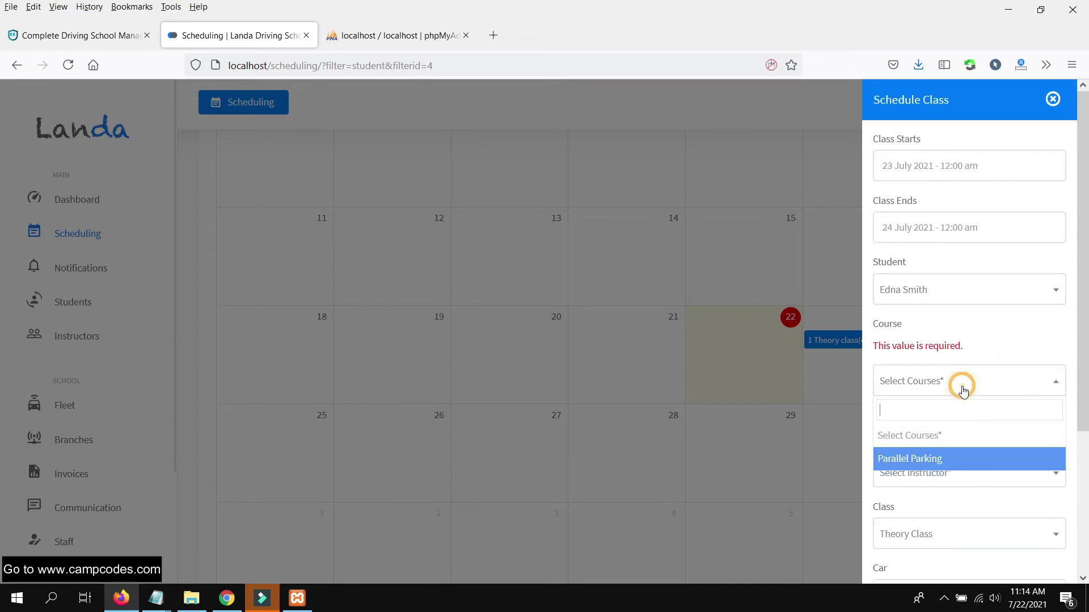
{"action": "left_click", "coordinate": [941, 457]}
{"action": "scroll", "coordinate": [984, 436], "scroll_direction": "down", "scroll_amount": 3}
{"action": "left_click", "coordinate": [962, 318]}
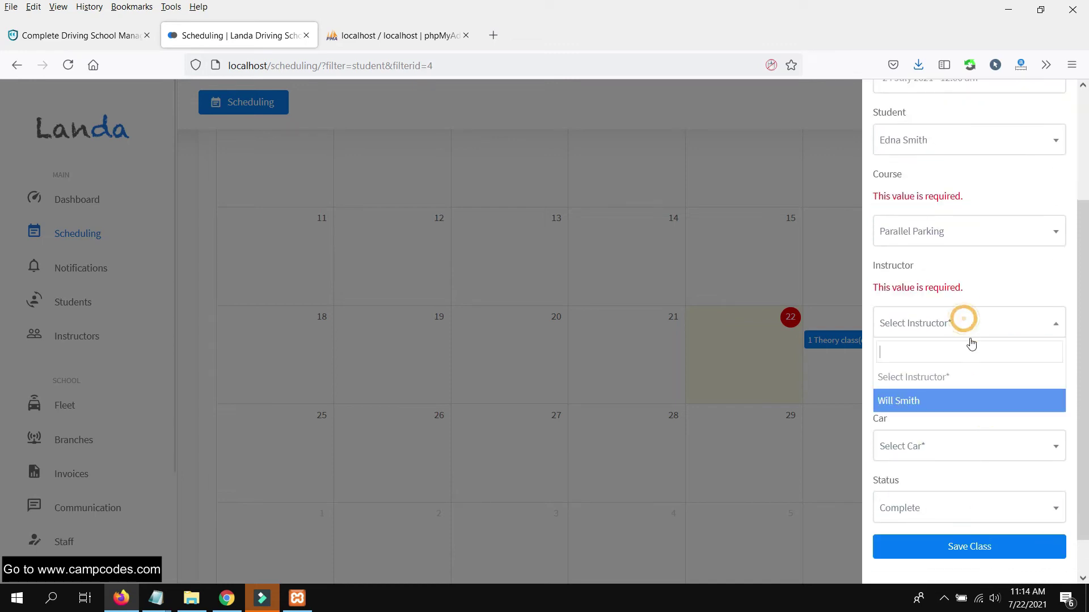
{"action": "left_click", "coordinate": [945, 401]}
{"action": "scroll", "coordinate": [987, 406], "scroll_direction": "down", "scroll_amount": 2}
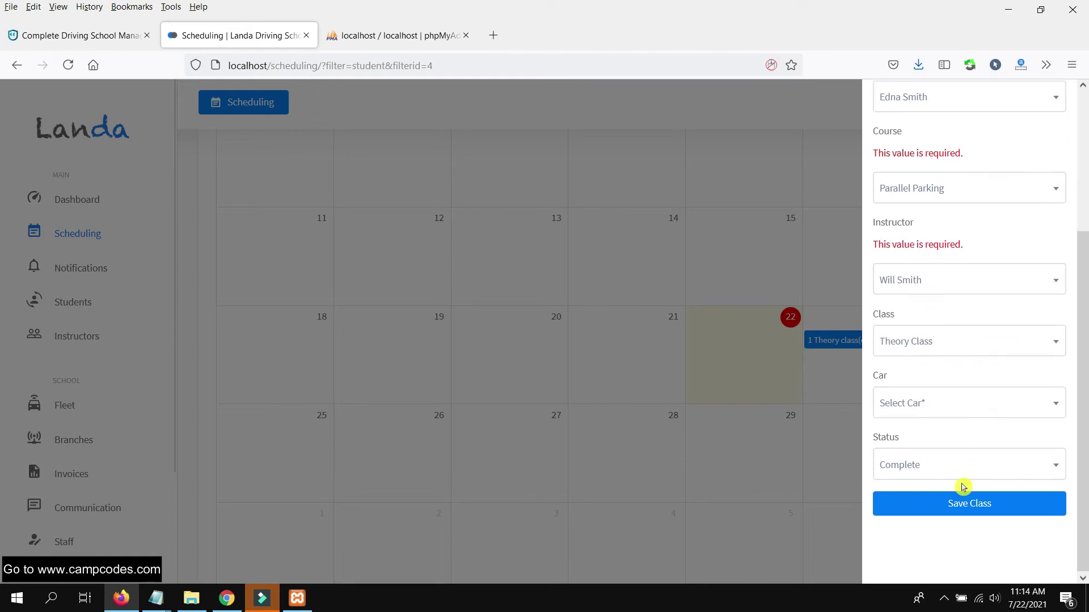
{"action": "left_click", "coordinate": [963, 403]}
{"action": "left_click", "coordinate": [942, 481]}
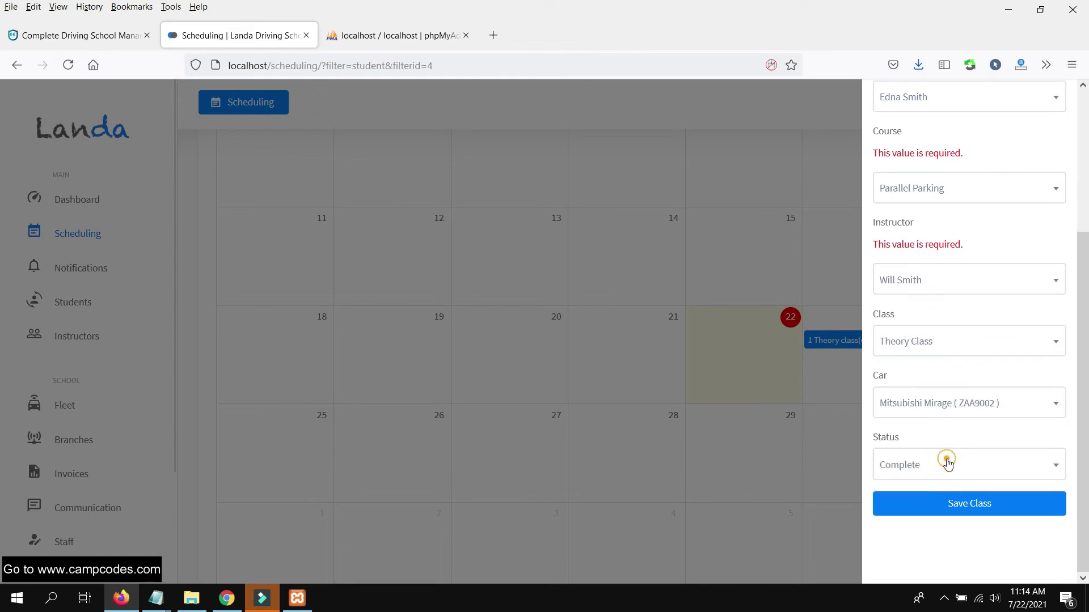
{"action": "left_click", "coordinate": [945, 505]}
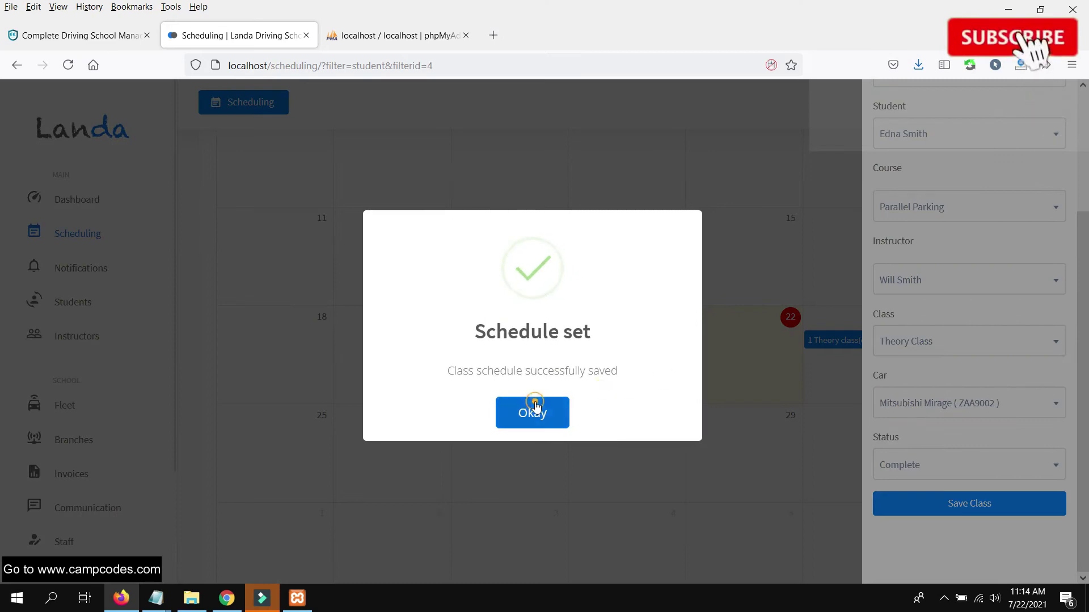
{"action": "left_click", "coordinate": [531, 411]}
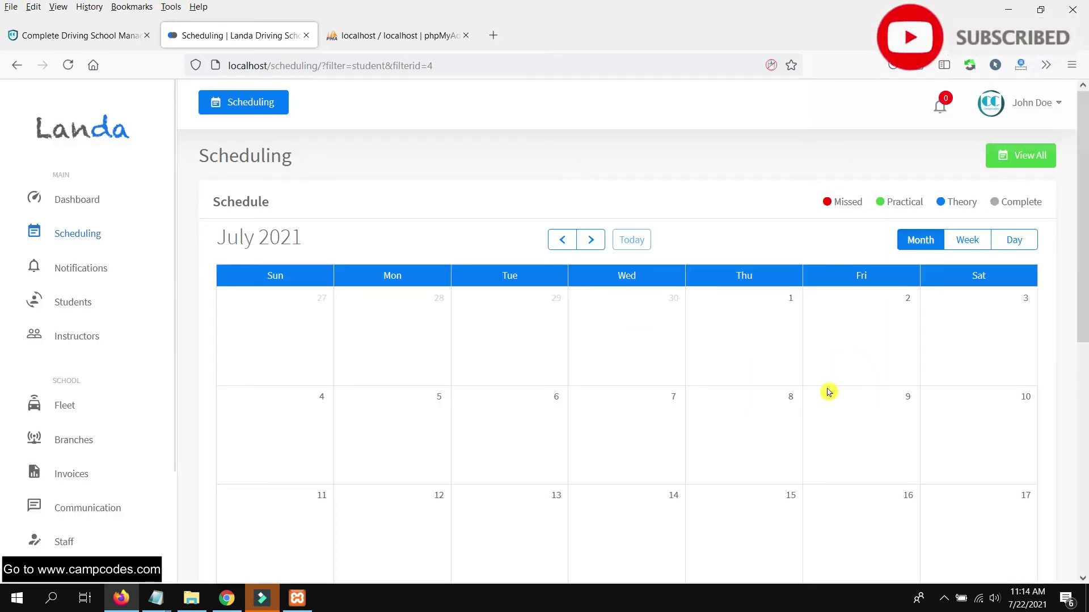
- Show all scheduled classes on the calendar, then go to the Branches page
{"action": "scroll", "coordinate": [851, 386], "scroll_direction": "down", "scroll_amount": 5}
{"action": "scroll", "coordinate": [890, 306], "scroll_direction": "up", "scroll_amount": 5}
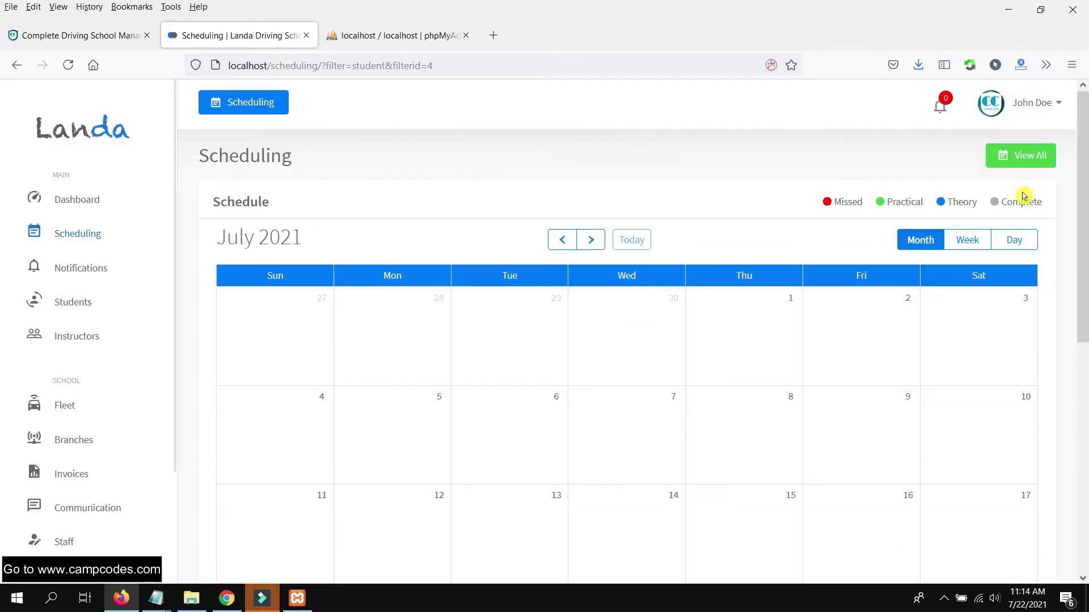
{"action": "left_click", "coordinate": [1028, 158]}
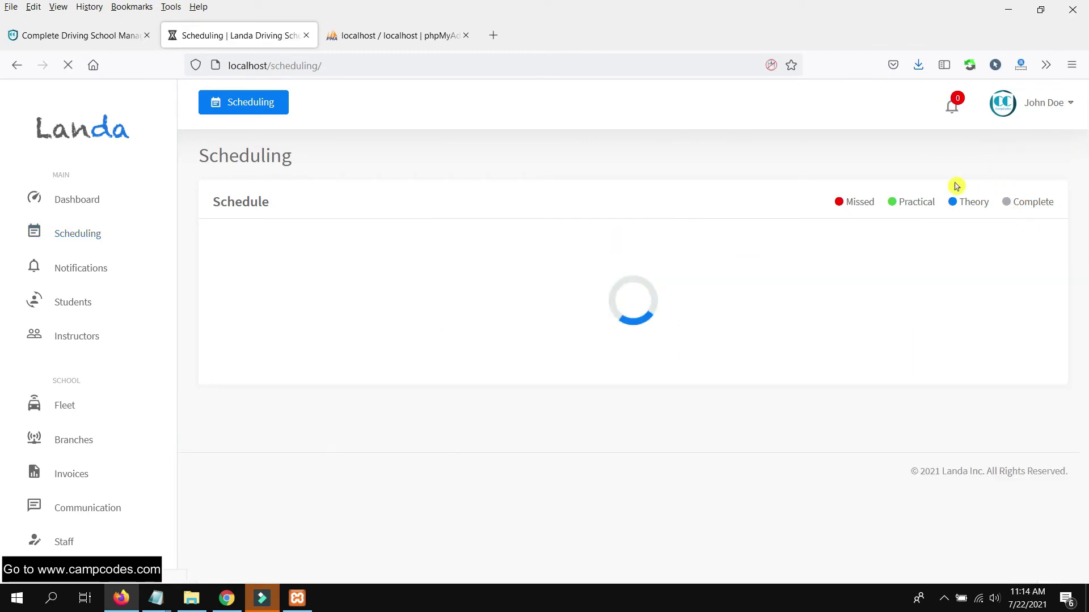
{"action": "scroll", "coordinate": [789, 335], "scroll_direction": "down", "scroll_amount": 5}
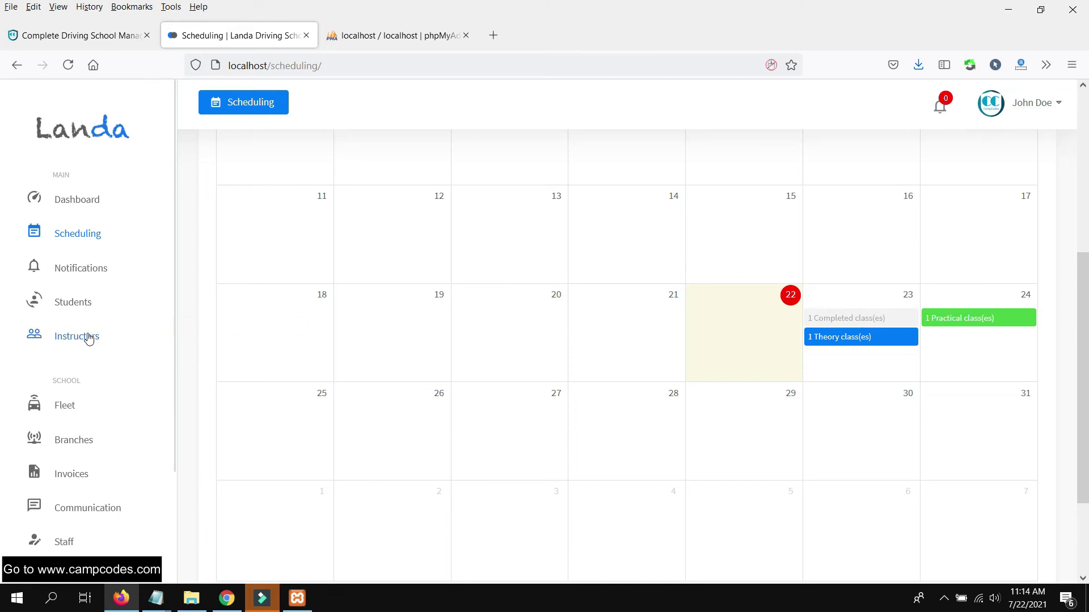
{"action": "scroll", "coordinate": [95, 358], "scroll_direction": "down", "scroll_amount": 1}
{"action": "scroll", "coordinate": [91, 363], "scroll_direction": "down", "scroll_amount": 1}
{"action": "left_click", "coordinate": [68, 400]}
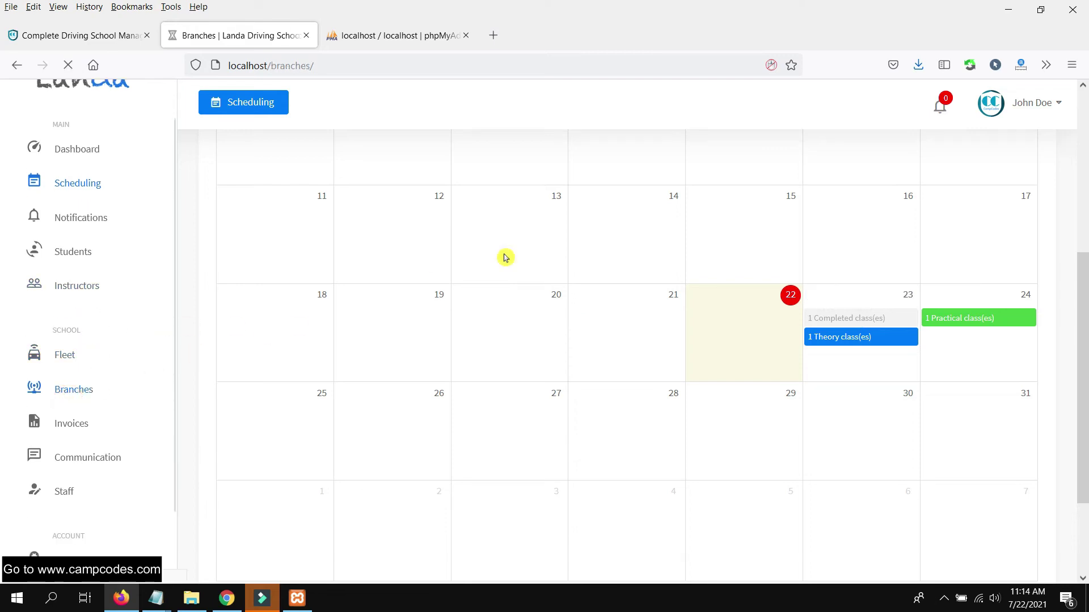
- Start a new branch named 'CampCodes North Branch'
{"action": "left_click_drag", "start_coordinate": [248, 234], "coordinate": [339, 268]}
{"action": "left_click", "coordinate": [737, 274]}
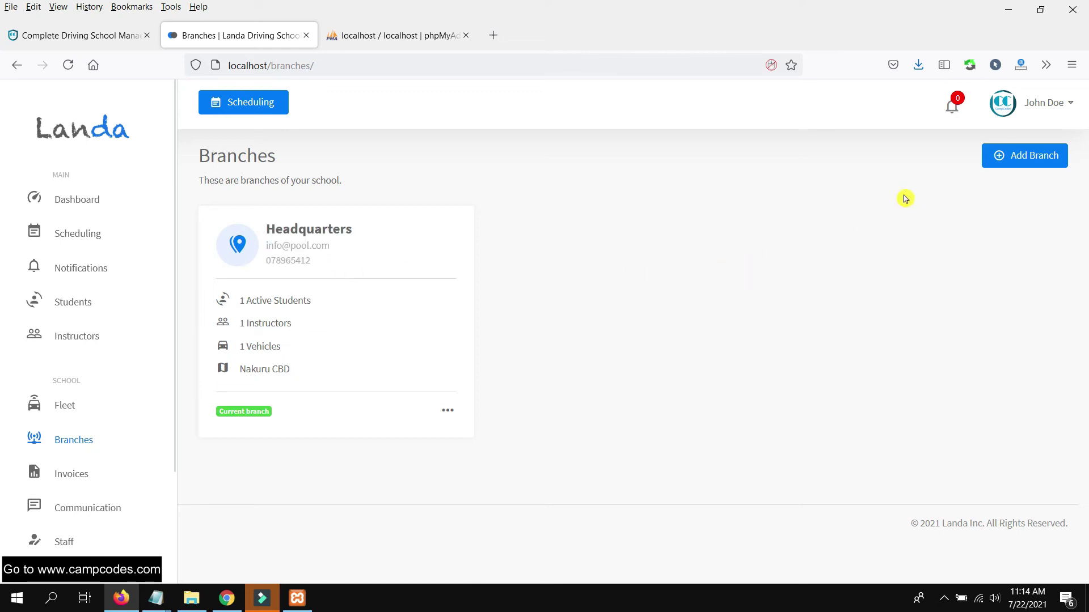
{"action": "left_click", "coordinate": [1034, 156]}
{"action": "left_click", "coordinate": [961, 193]}
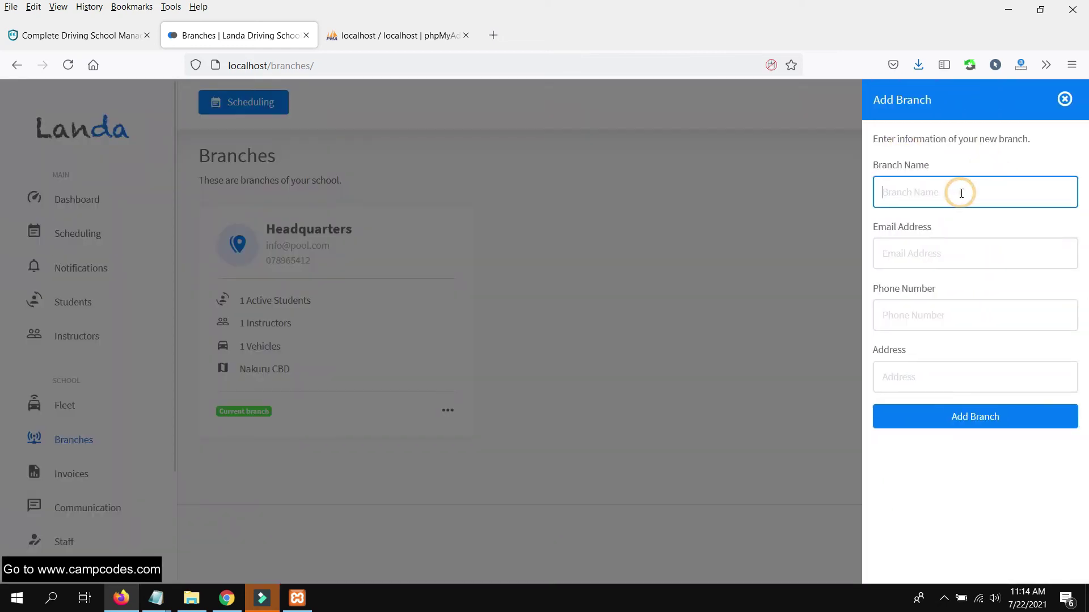
{"action": "type", "text": "C"}
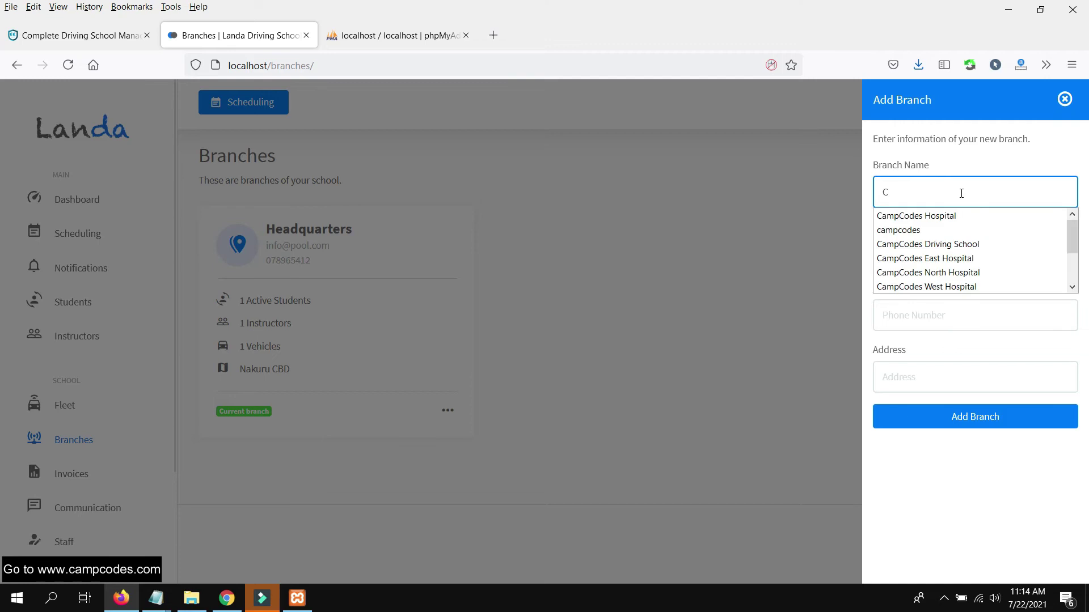
{"action": "type", "text": "amm"}
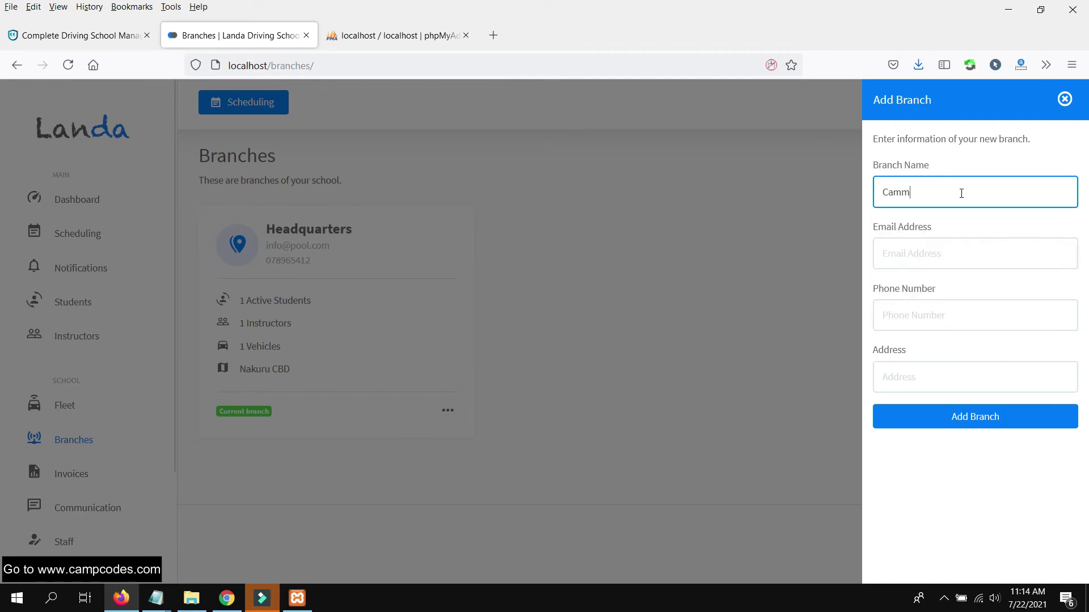
{"action": "key", "text": "BackSpace"}
{"action": "key", "text": "BackSpace"}
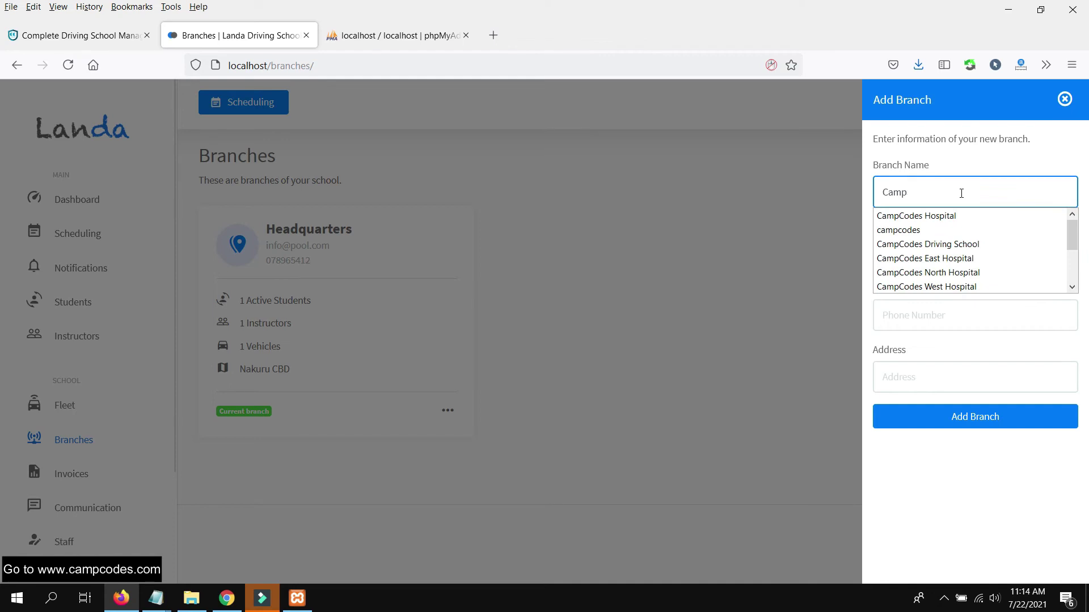
{"action": "type", "text": "pCodes North Branch"}
- Fill in the branch e-mail, phone number and Manila, Philippines address, and create the branch
{"action": "key", "text": "Tab"}
{"action": "type", "text": "bran"}
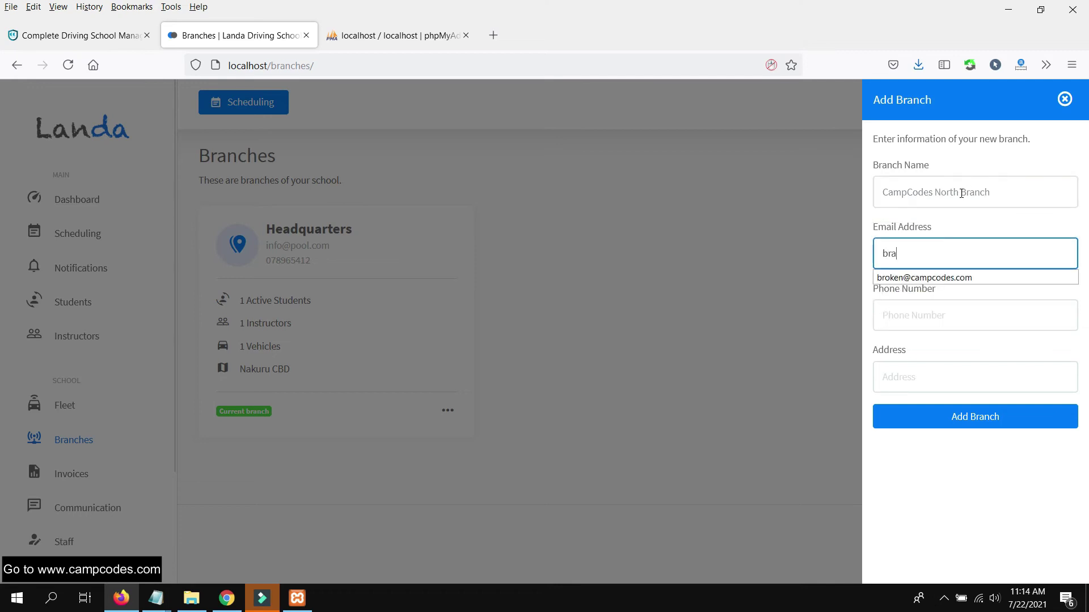
{"action": "key", "text": "BackSpace"}
{"action": "key", "text": "BackSpace"}
{"action": "key", "text": "BackSpace"}
{"action": "key", "text": "BackSpace"}
{"action": "type", "text": "cam"}
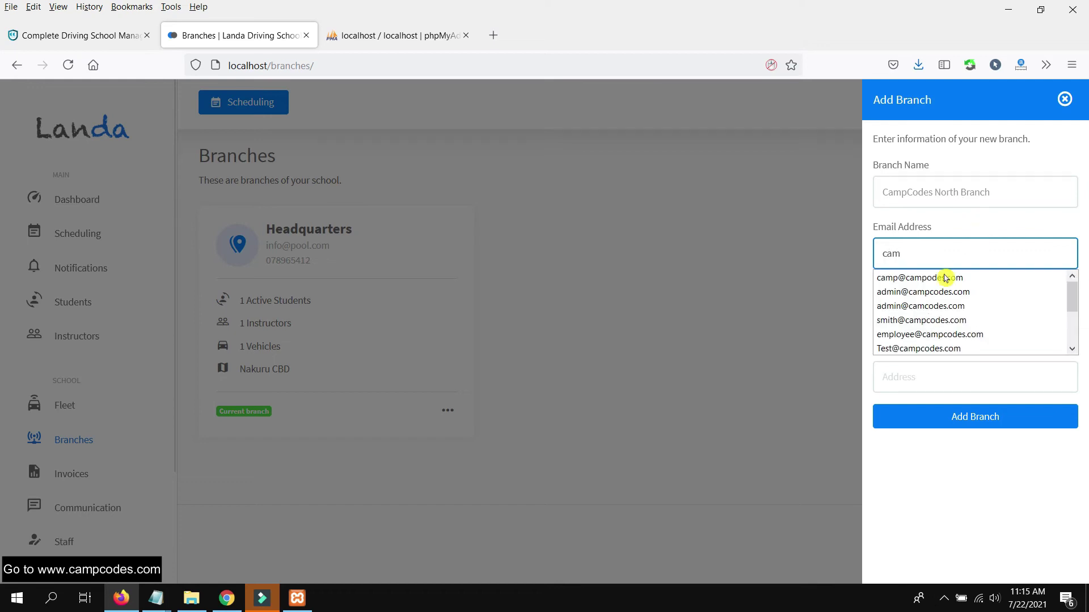
{"action": "left_click", "coordinate": [946, 278]}
{"action": "left_click", "coordinate": [928, 330]}
{"action": "type", "text": "+6"}
{"action": "left_click", "coordinate": [928, 355]}
{"action": "left_click", "coordinate": [916, 378]}
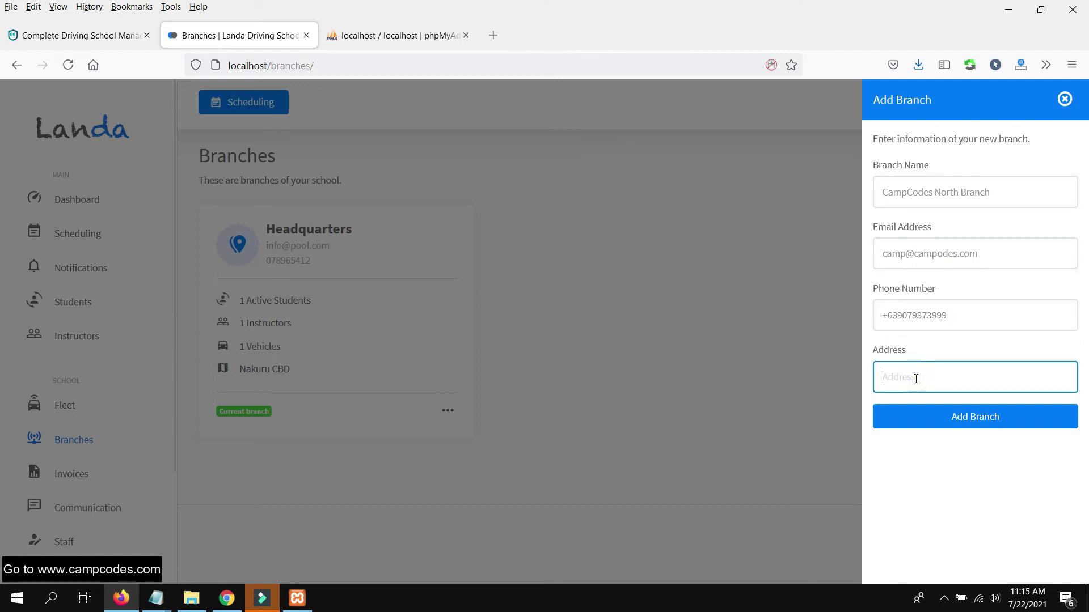
{"action": "type", "text": "Man"}
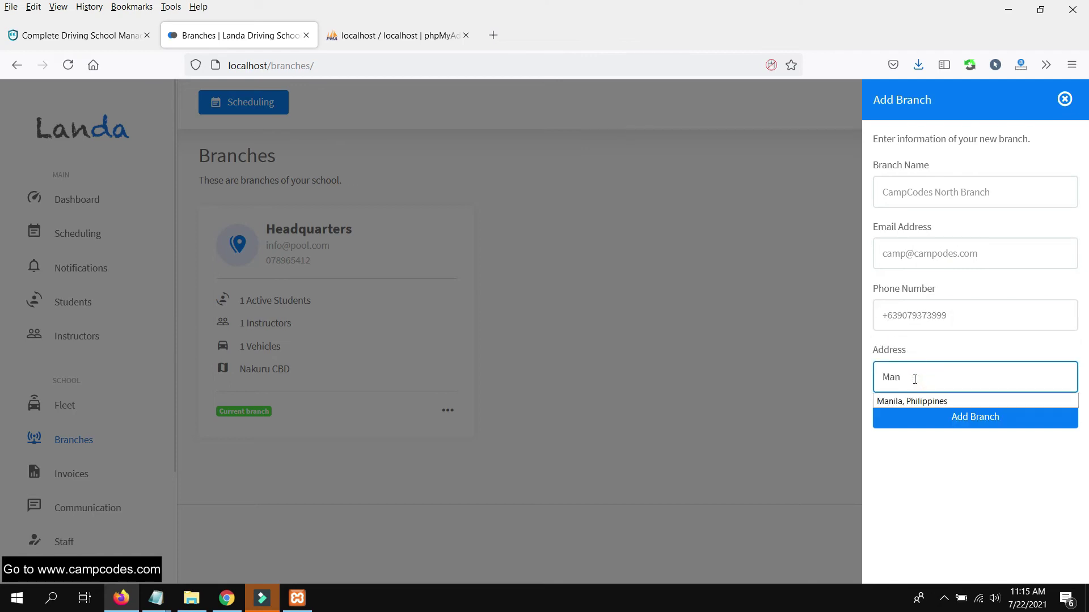
{"action": "left_click", "coordinate": [963, 401]}
{"action": "left_click", "coordinate": [959, 417]}
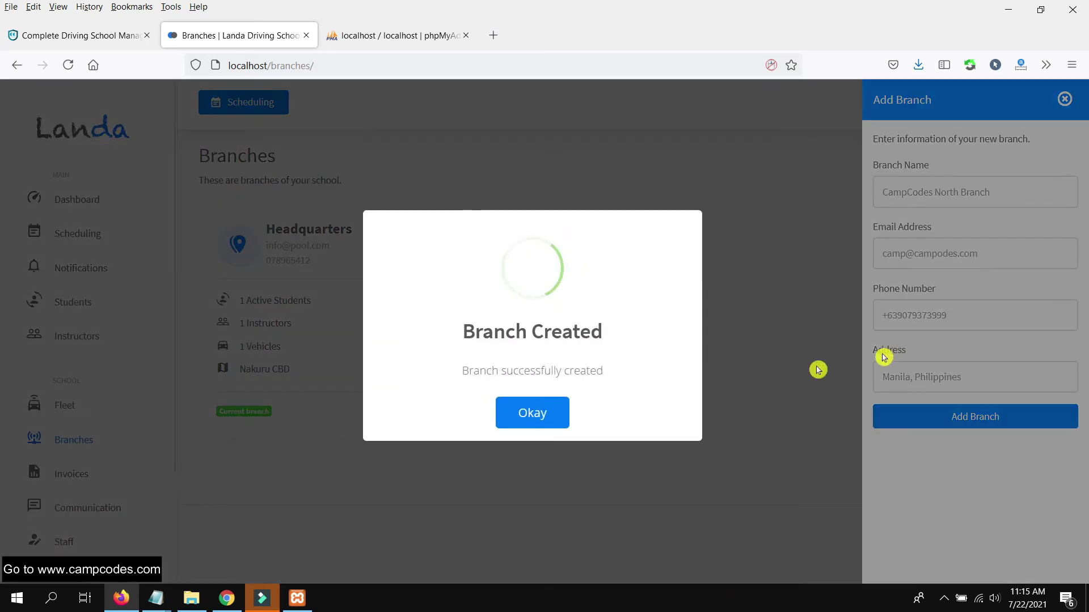
{"action": "left_click", "coordinate": [528, 429]}
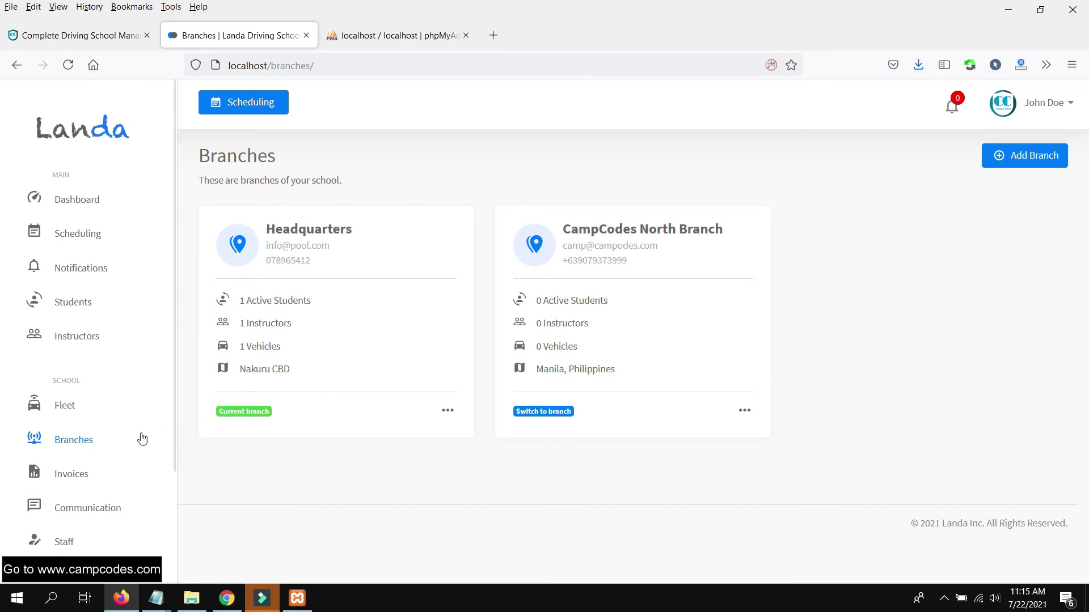
- Switch the current branch to CampCodes North Branch, then back to Headquarters
{"action": "left_click", "coordinate": [96, 473]}
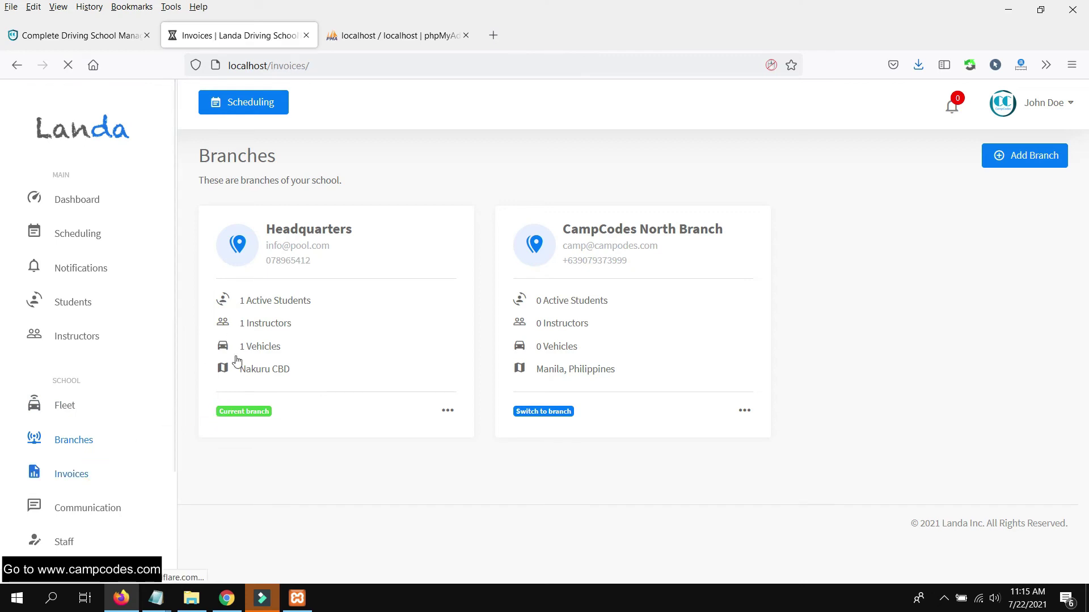
{"action": "left_click", "coordinate": [543, 256]}
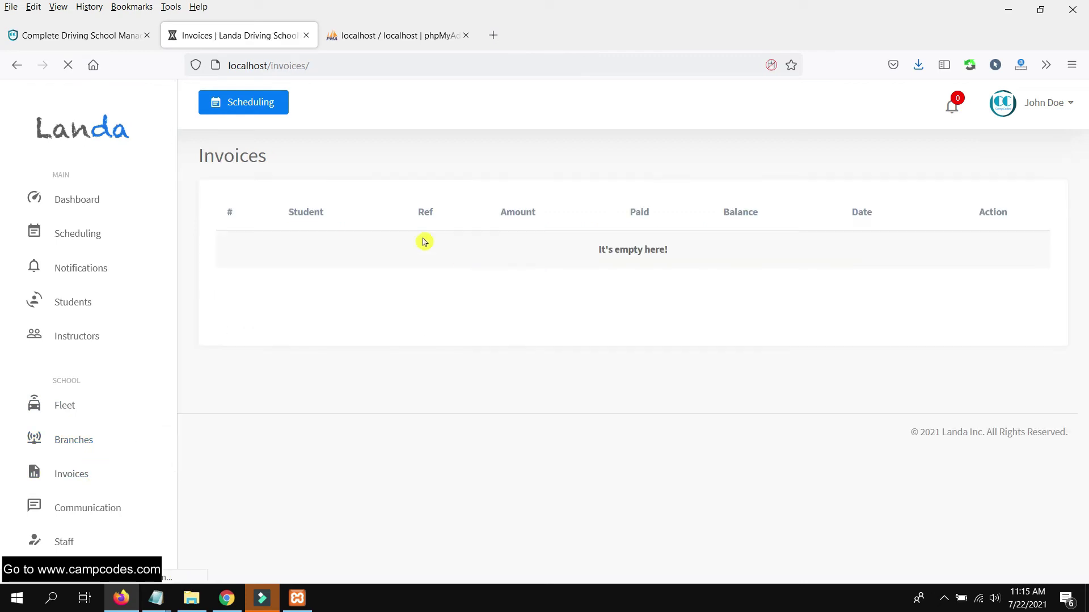
{"action": "left_click", "coordinate": [77, 438]}
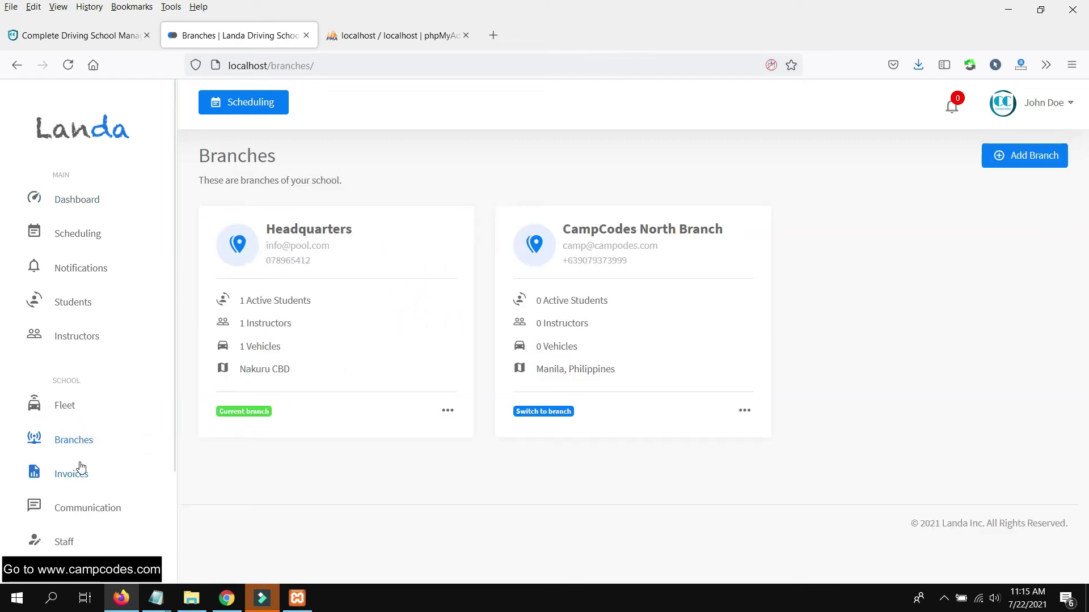
{"action": "left_click", "coordinate": [543, 411]}
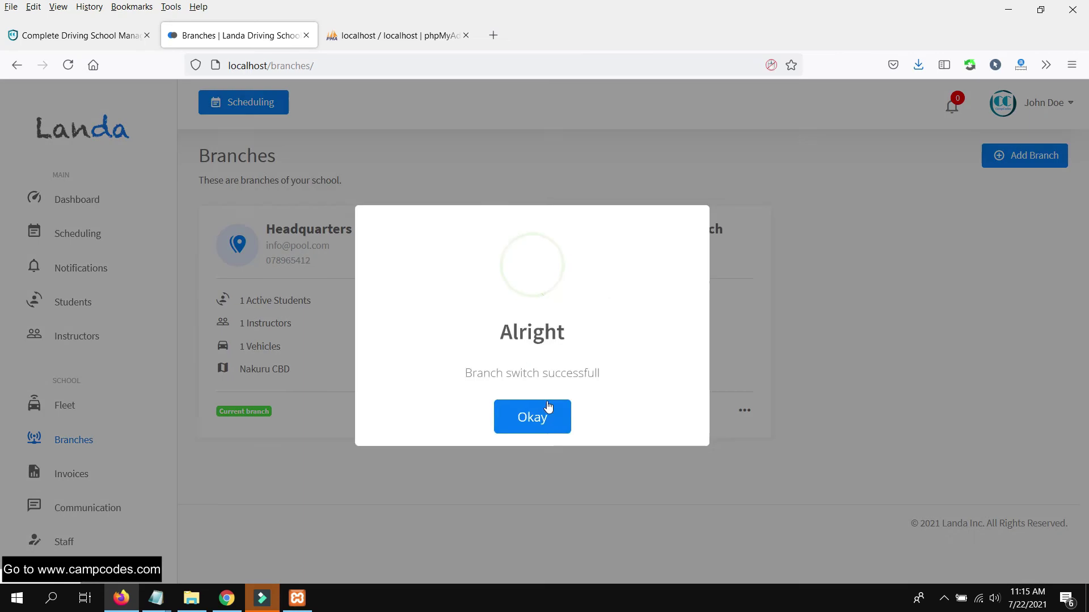
{"action": "left_click", "coordinate": [532, 409]}
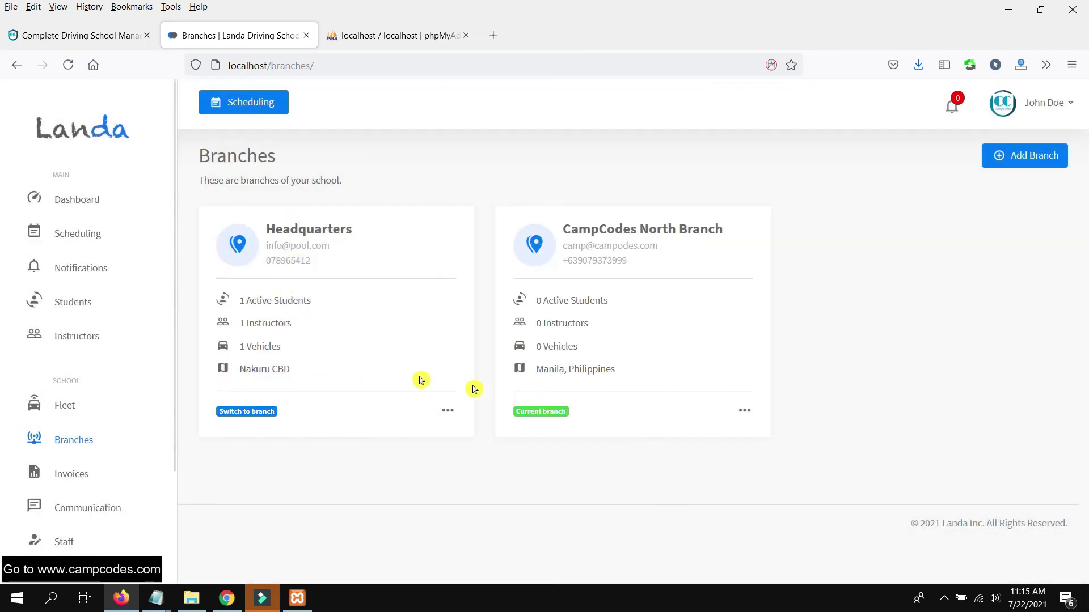
{"action": "left_click", "coordinate": [448, 412]}
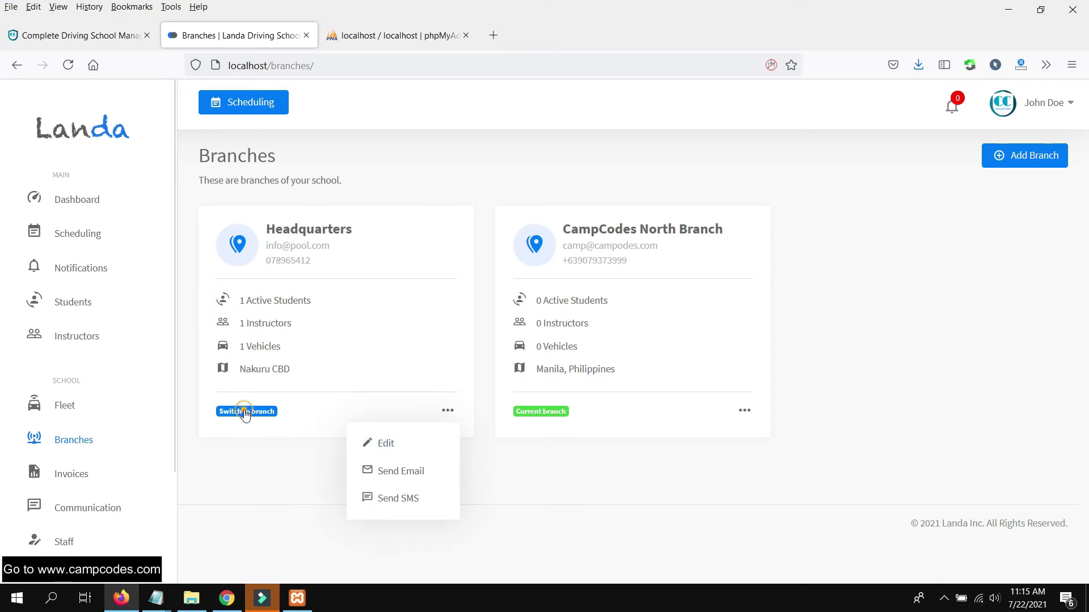
{"action": "left_click", "coordinate": [245, 412]}
{"action": "left_click", "coordinate": [532, 410]}
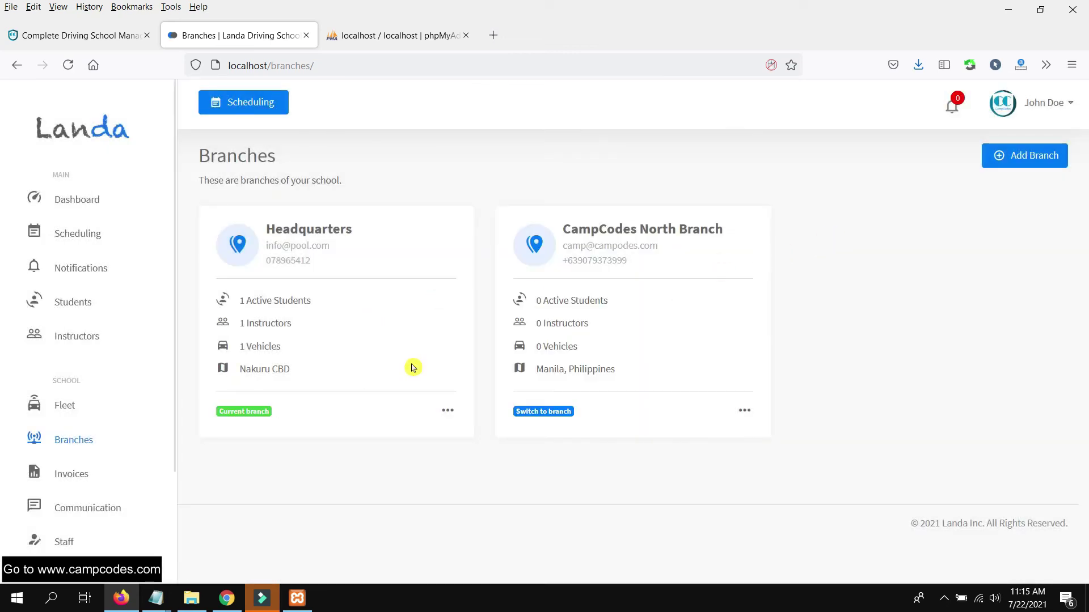
- Browse the Invoices, Scheduling and Communication pages, then open the Staff page
{"action": "left_click", "coordinate": [86, 486]}
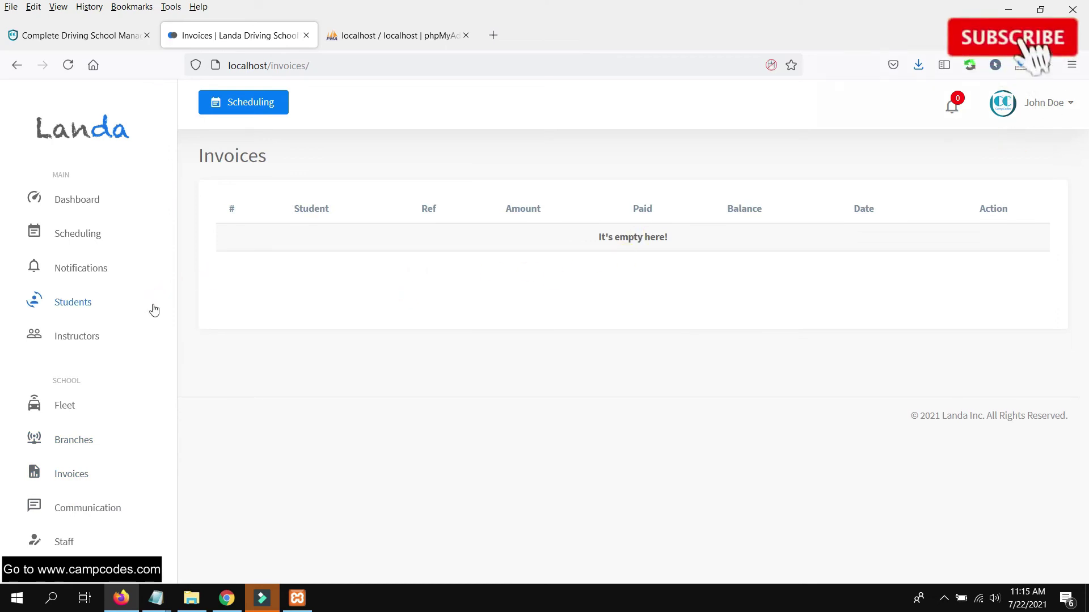
{"action": "left_click", "coordinate": [270, 115]}
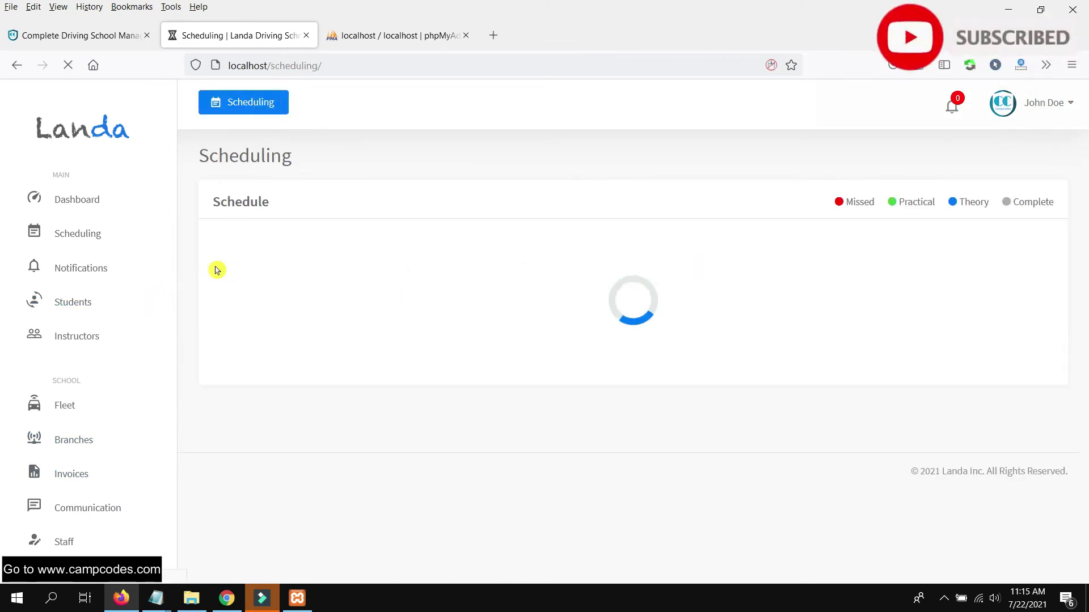
{"action": "scroll", "coordinate": [118, 413], "scroll_direction": "down", "scroll_amount": 2}
{"action": "left_click", "coordinate": [99, 456]}
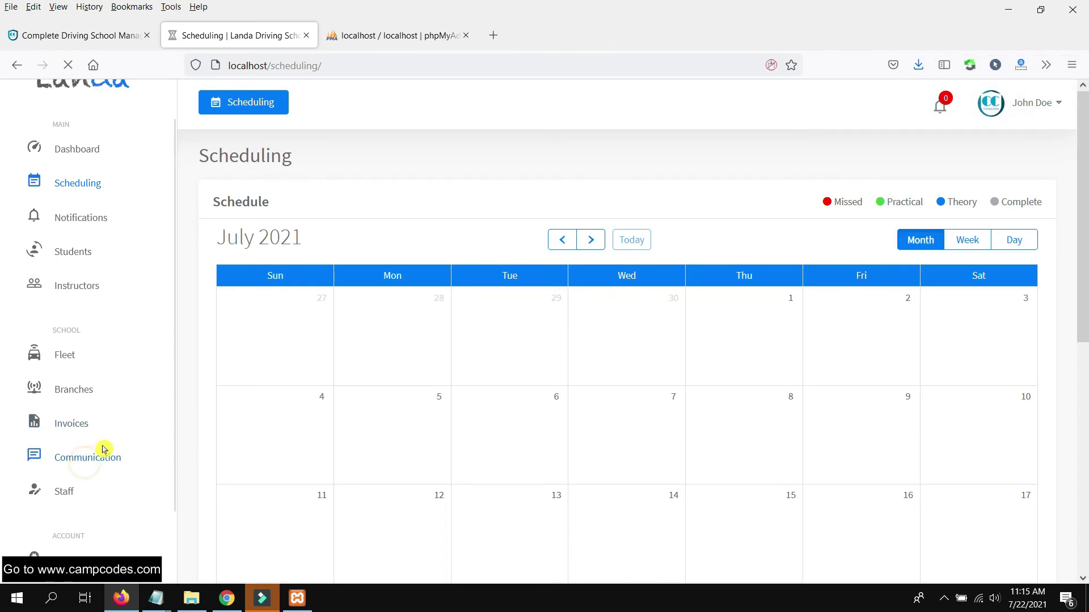
{"action": "scroll", "coordinate": [117, 398], "scroll_direction": "down", "scroll_amount": 1}
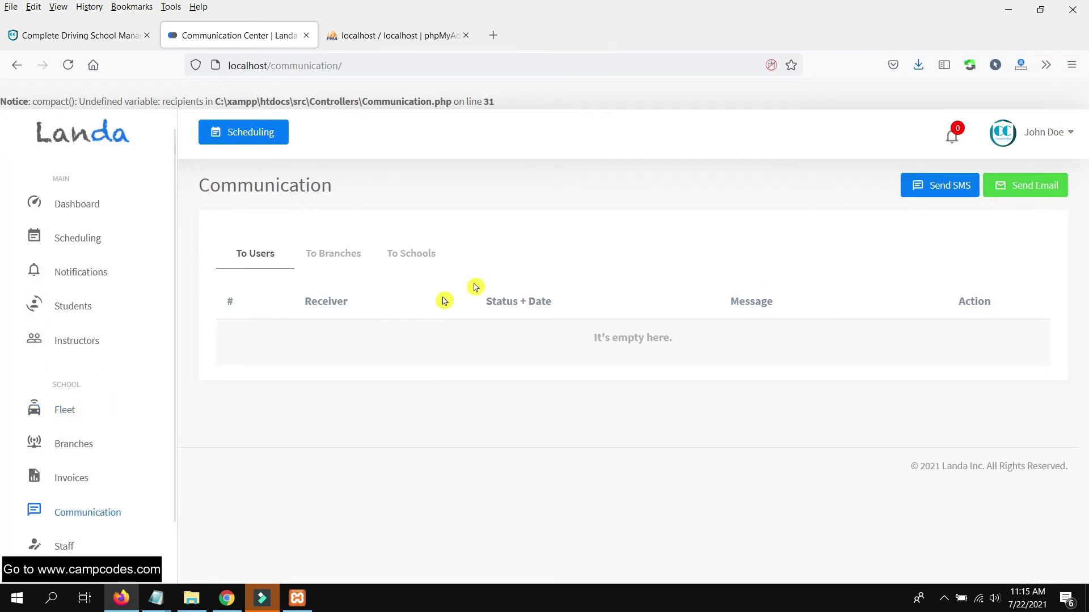
{"action": "scroll", "coordinate": [76, 479], "scroll_direction": "down", "scroll_amount": 1}
{"action": "left_click", "coordinate": [80, 470]}
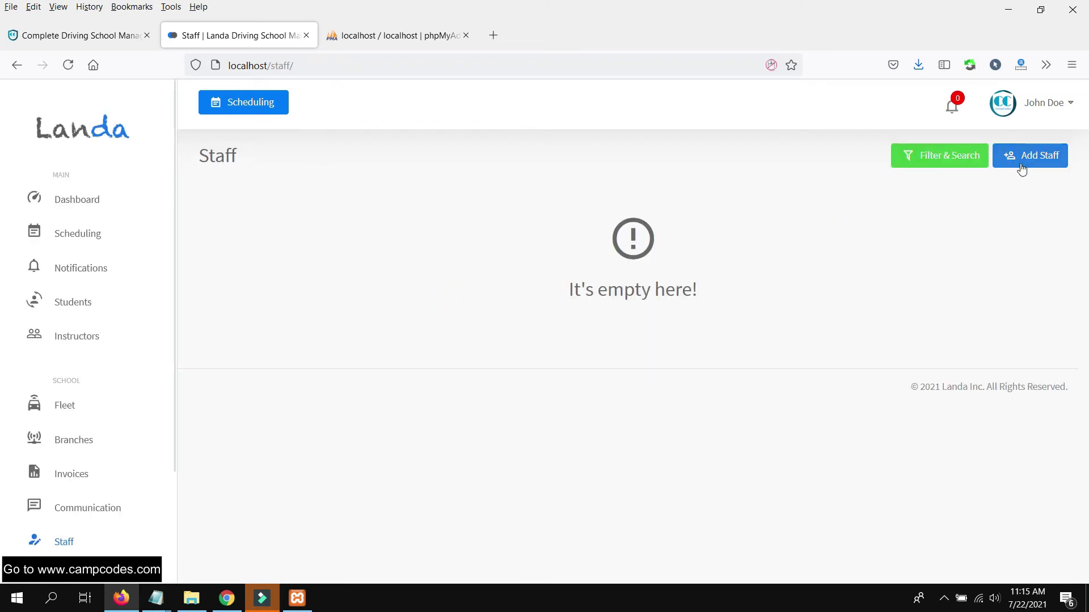
{"action": "left_click", "coordinate": [1027, 159]}
- Enter the new staff member's first and last name, e-mail address and phone number
{"action": "left_click", "coordinate": [997, 171]}
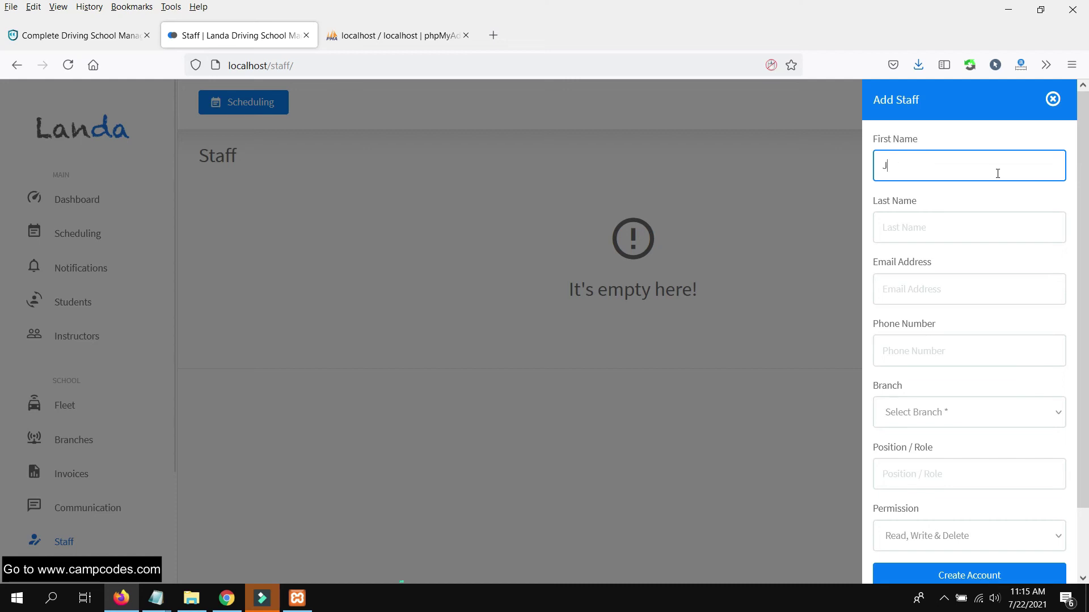
{"action": "key", "text": "Tab"}
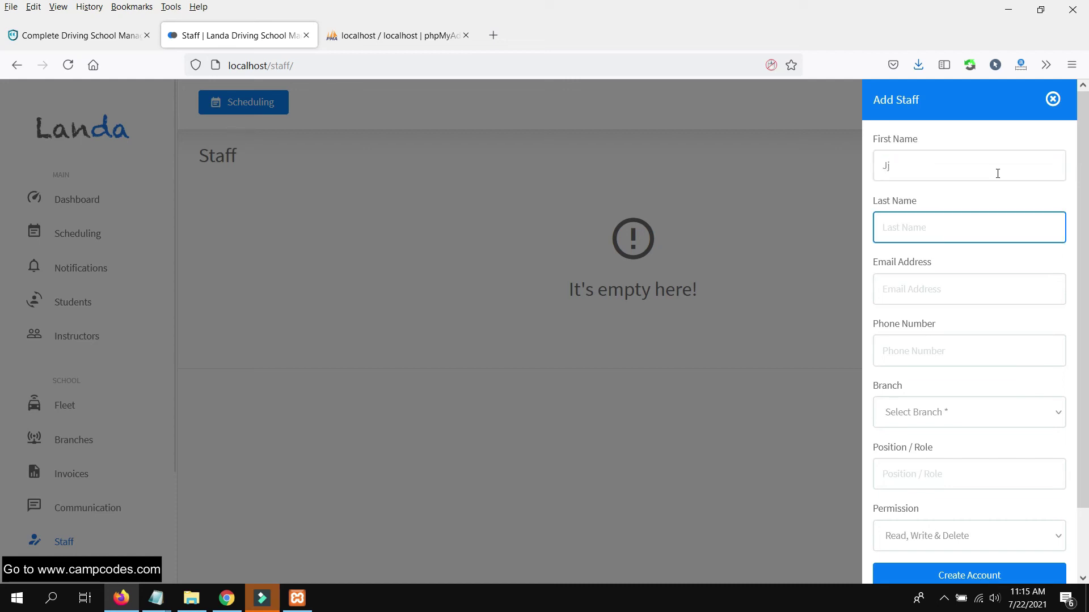
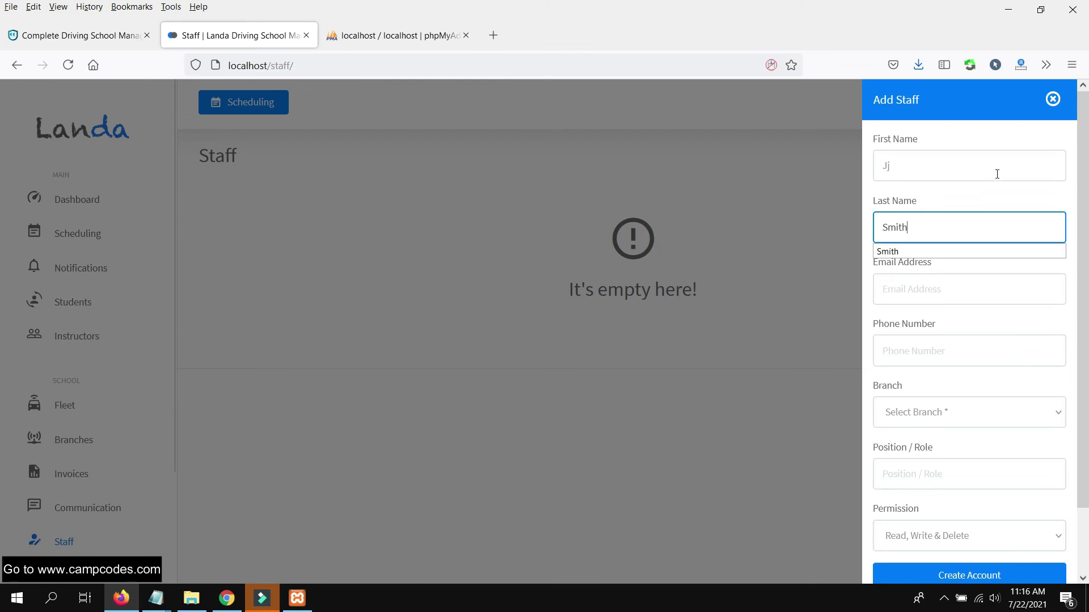
{"action": "left_click", "coordinate": [937, 251]}
{"action": "left_click", "coordinate": [905, 295]}
{"action": "type", "text": "s"}
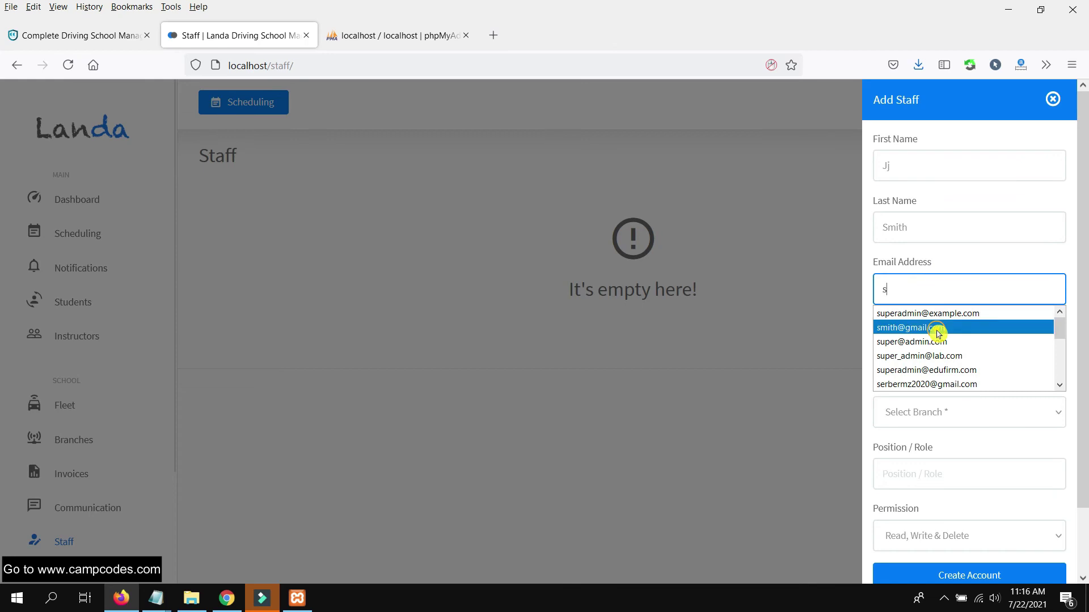
{"action": "left_click", "coordinate": [926, 328]}
{"action": "left_click", "coordinate": [910, 346]}
{"action": "type", "text": "+"}
{"action": "left_click", "coordinate": [917, 390]}
- Assign the staff member to CampCodes North Branch as Manager with Read, Write & Delete permission
{"action": "left_click", "coordinate": [919, 410]}
{"action": "left_click", "coordinate": [926, 479]}
{"action": "scroll", "coordinate": [942, 439], "scroll_direction": "down", "scroll_amount": 2}
{"action": "left_click", "coordinate": [942, 404]}
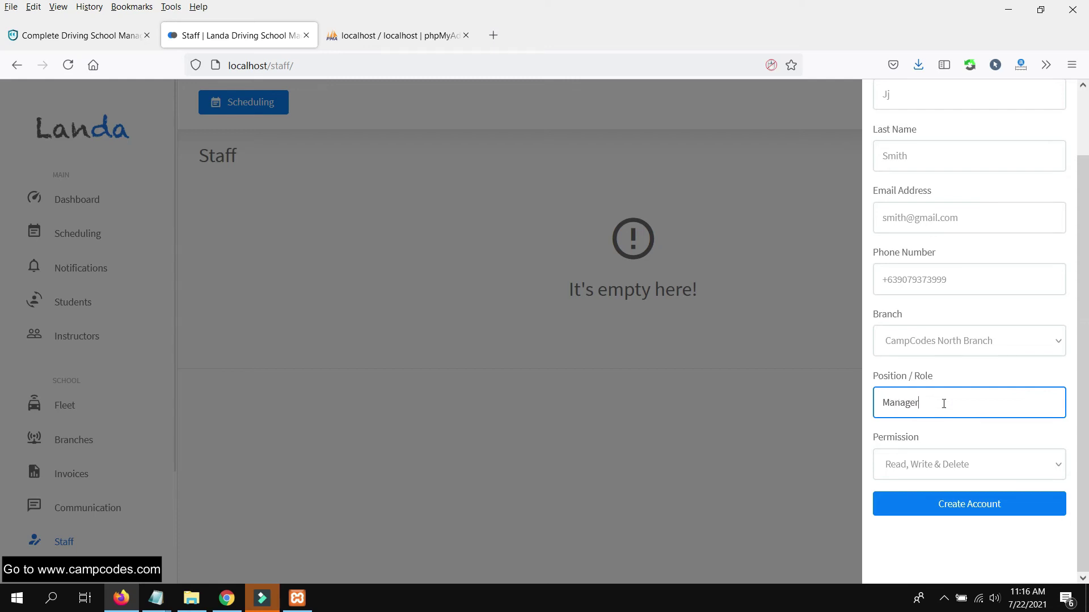
{"action": "left_click", "coordinate": [963, 463]}
{"action": "left_click", "coordinate": [958, 494]}
{"action": "left_click", "coordinate": [971, 503]}
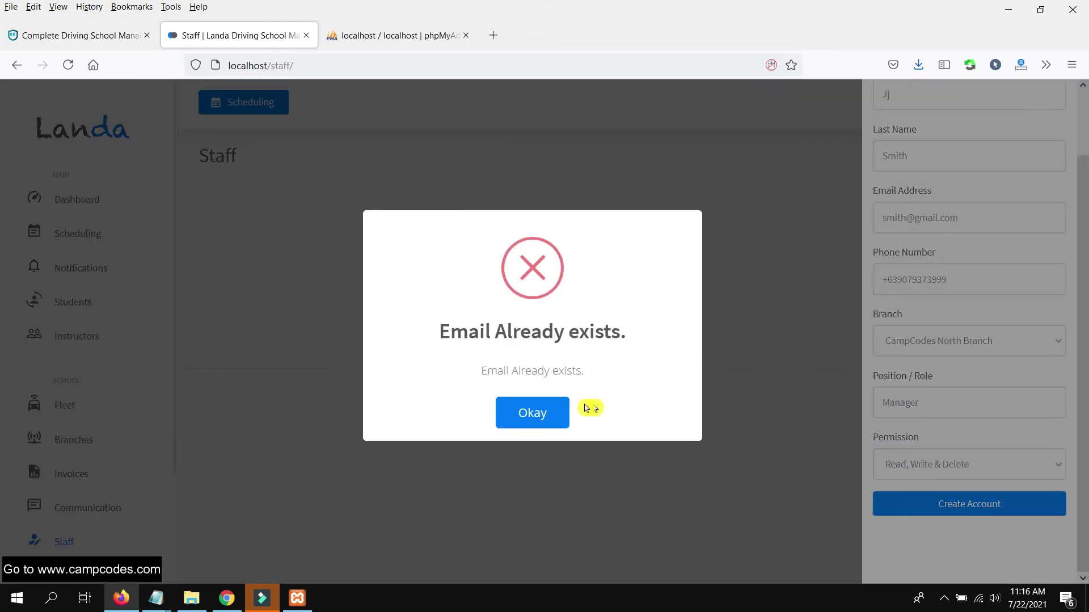
- Replace the duplicate e-mail with an unused address, create the account, and open the profile
{"action": "left_click", "coordinate": [531, 412]}
{"action": "triple_click", "coordinate": [971, 216]}
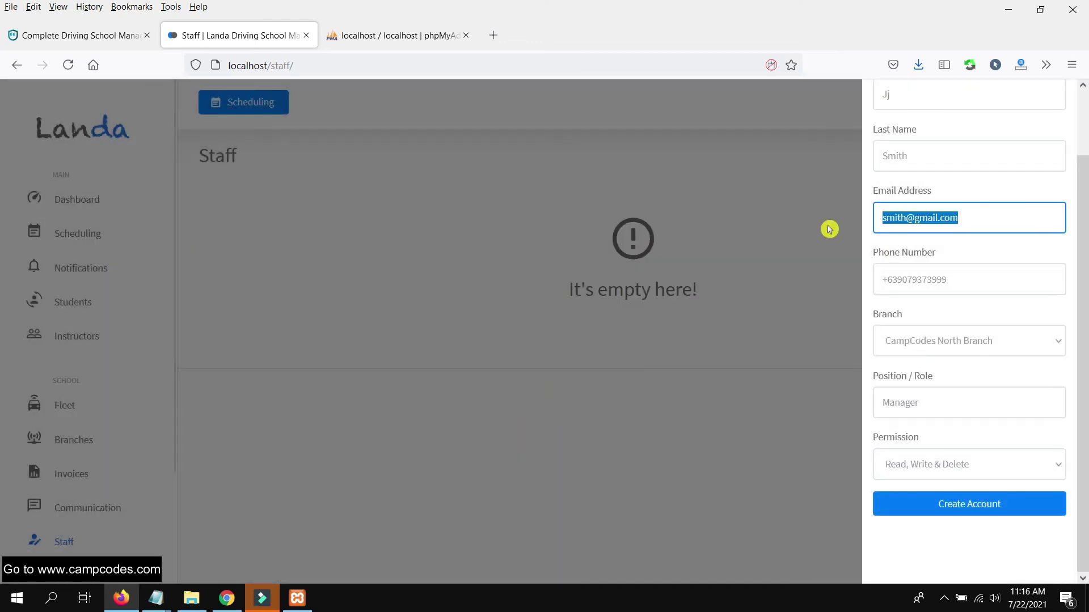
{"action": "type", "text": "smith"}
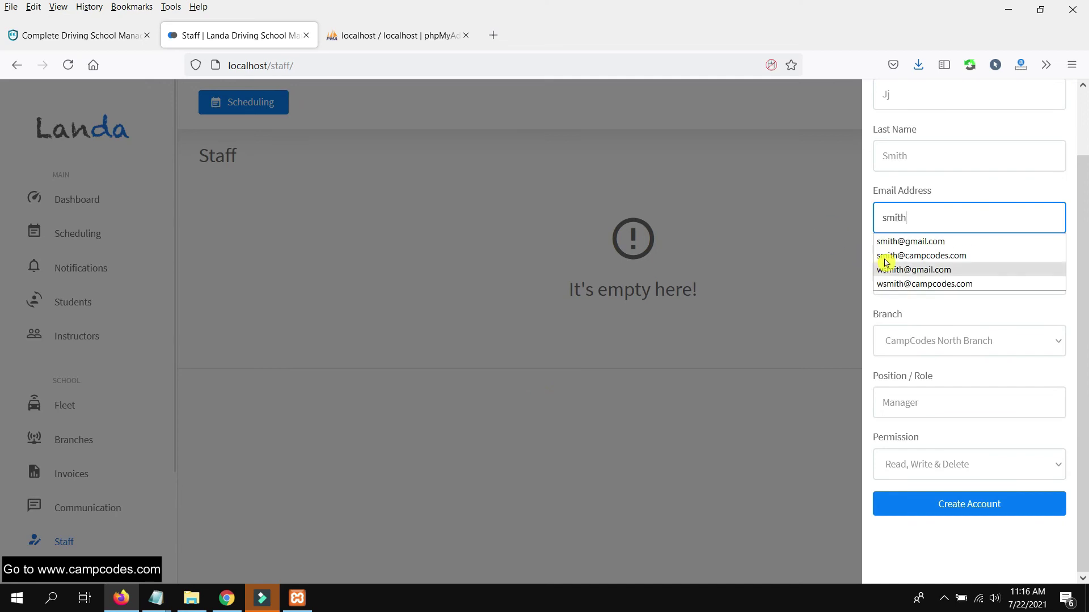
{"action": "left_click", "coordinate": [957, 255]}
{"action": "left_click", "coordinate": [985, 503]}
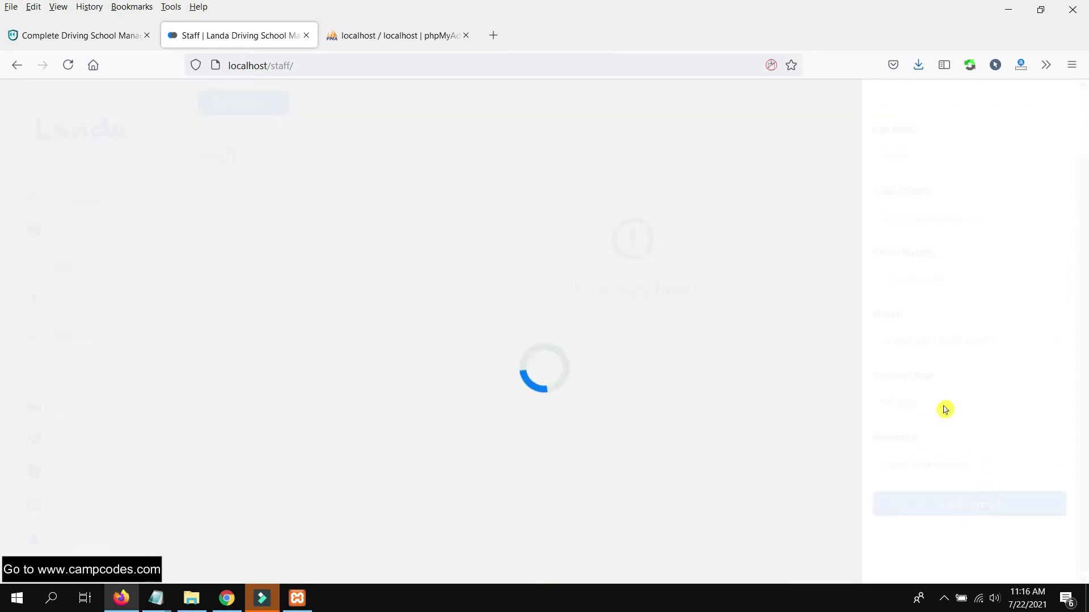
{"action": "left_click", "coordinate": [321, 331]}
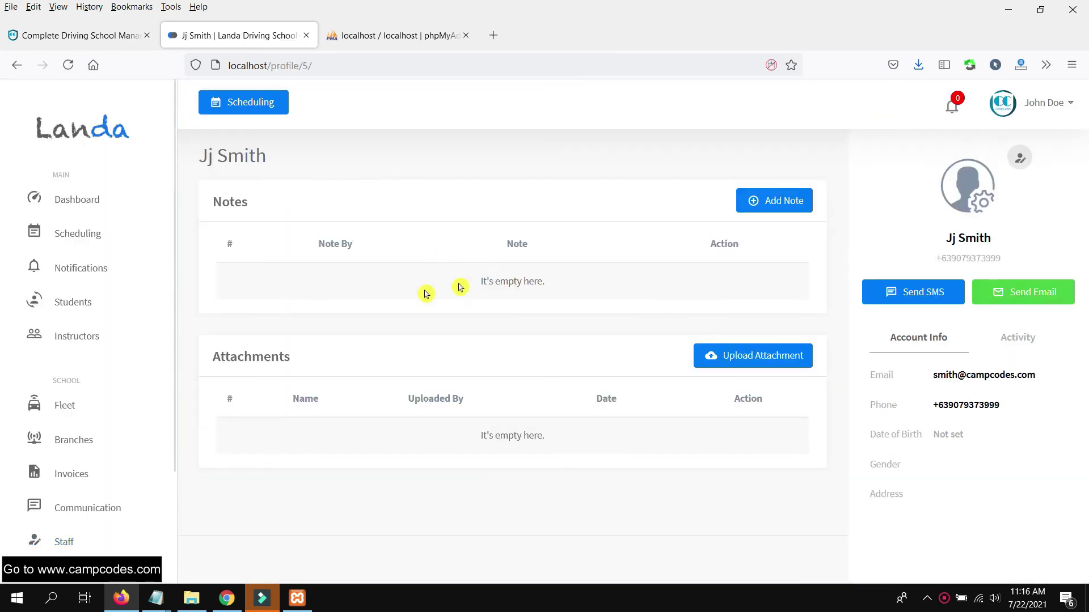
- Open the Add Note form on the staff profile and place the cursor in the Write Note box
{"action": "left_click", "coordinate": [785, 203]}
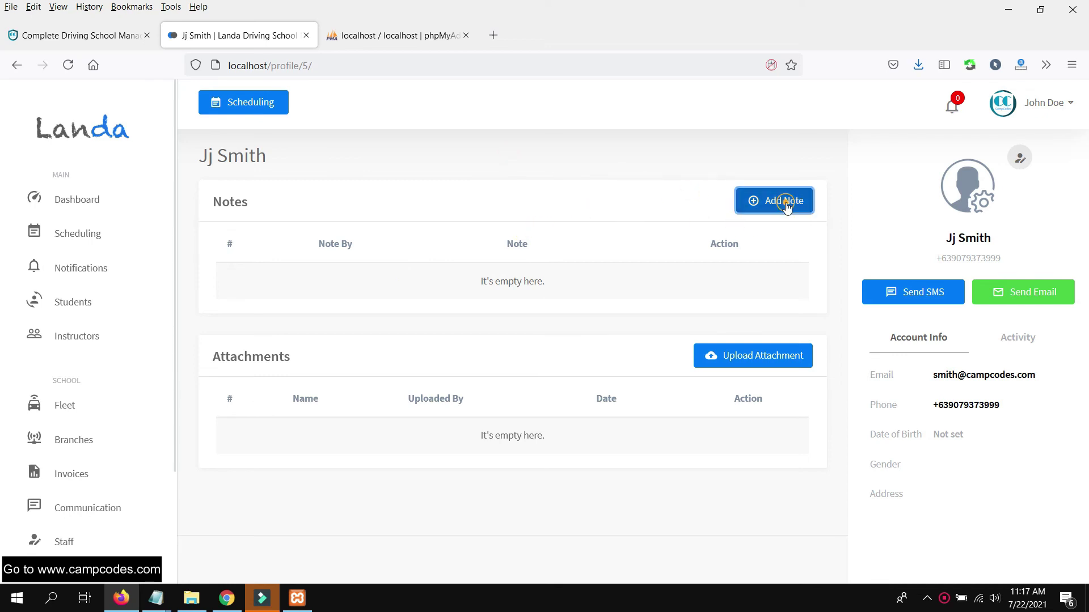
{"action": "left_click", "coordinate": [939, 197]}
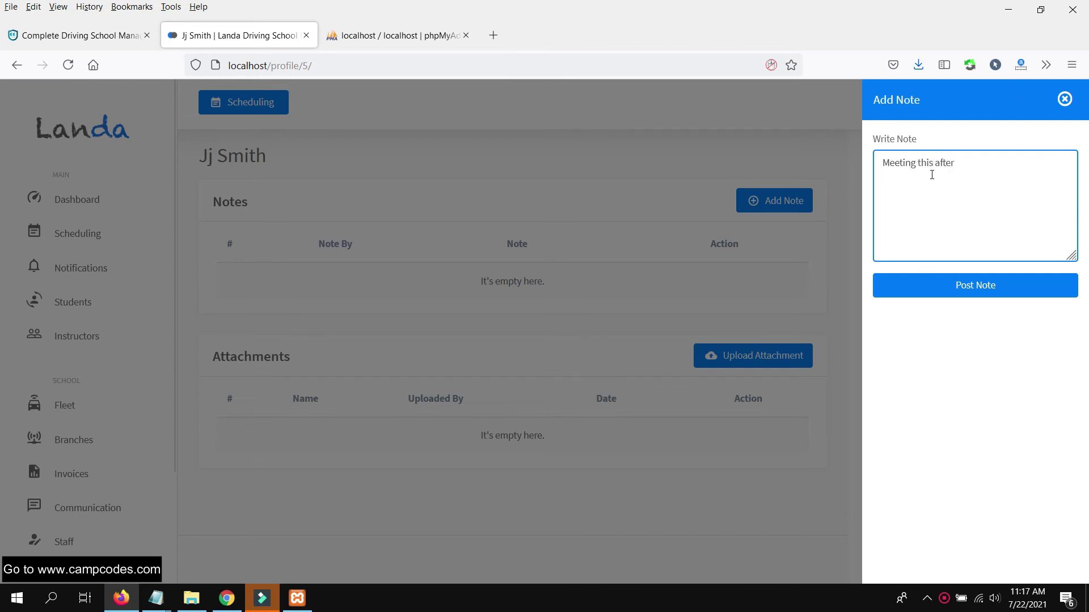
- Post the note 'Meeting this afternoon' and upload CCodes.png as an attachment named 'Details'
{"action": "left_click", "coordinate": [935, 288]}
{"action": "left_click", "coordinate": [545, 417]}
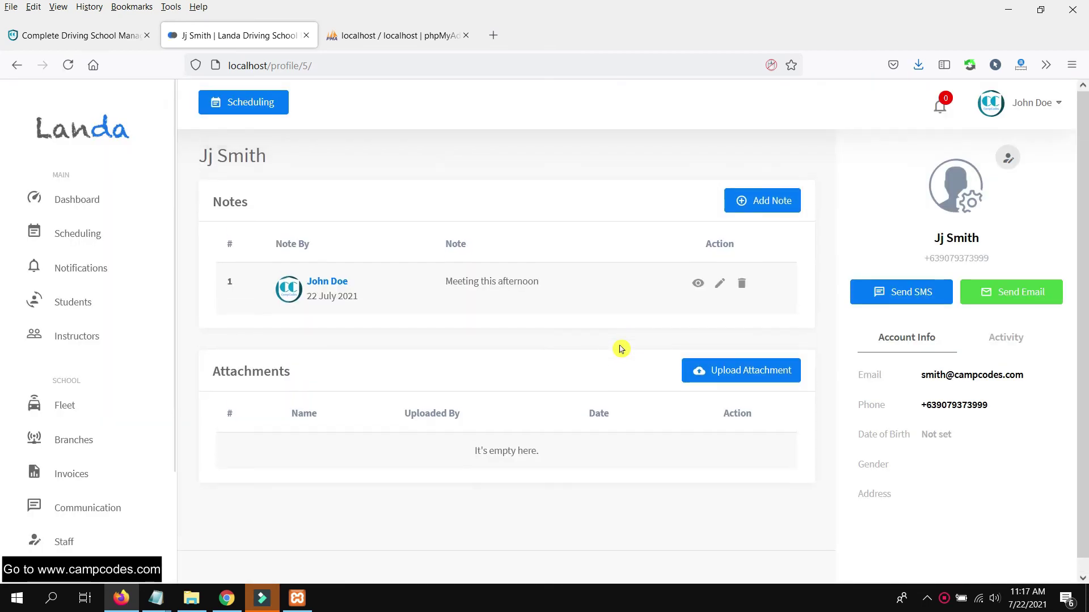
{"action": "left_click", "coordinate": [752, 366]}
{"action": "left_click", "coordinate": [942, 168]}
{"action": "type", "text": "Details"}
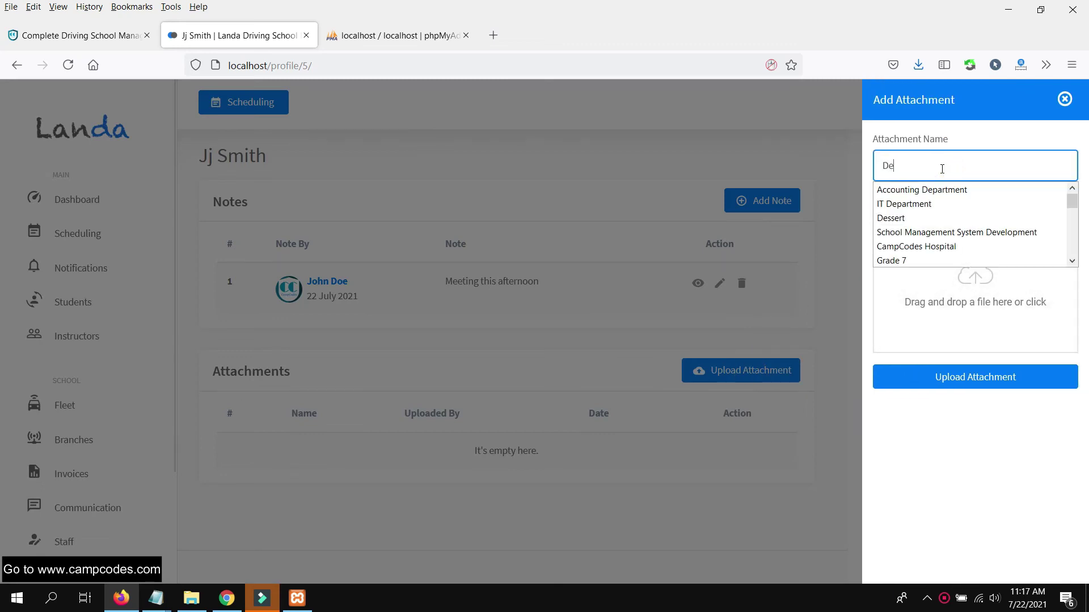
{"action": "left_click", "coordinate": [960, 285]}
{"action": "double_click", "coordinate": [860, 311]}
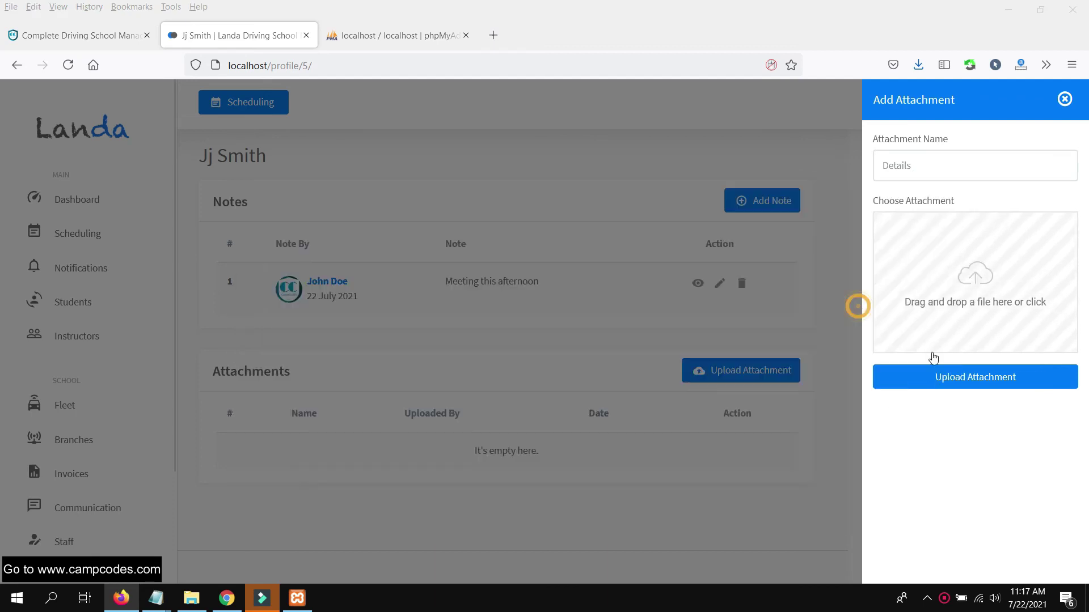
{"action": "left_click", "coordinate": [1008, 378]}
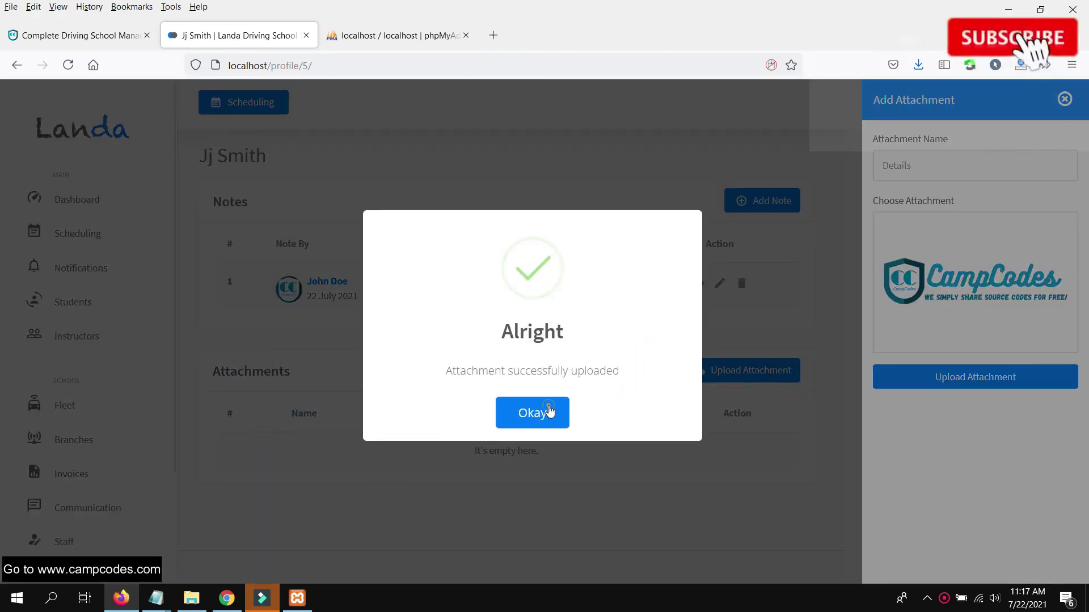
{"action": "left_click", "coordinate": [533, 413]}
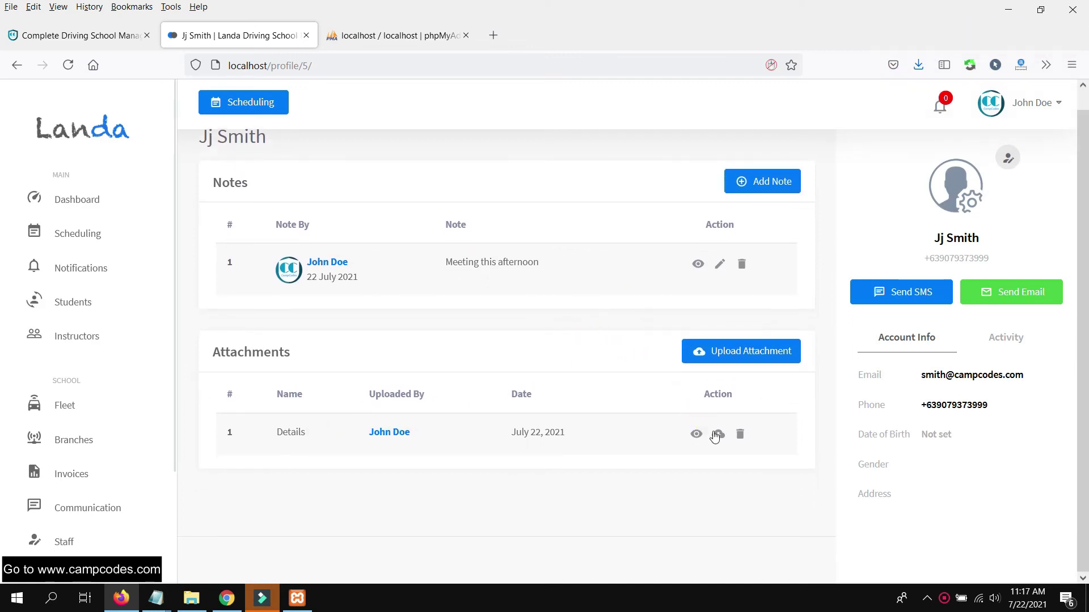
- Check the Details attachment through View and Download, then head to the Students list
{"action": "left_click", "coordinate": [697, 436]}
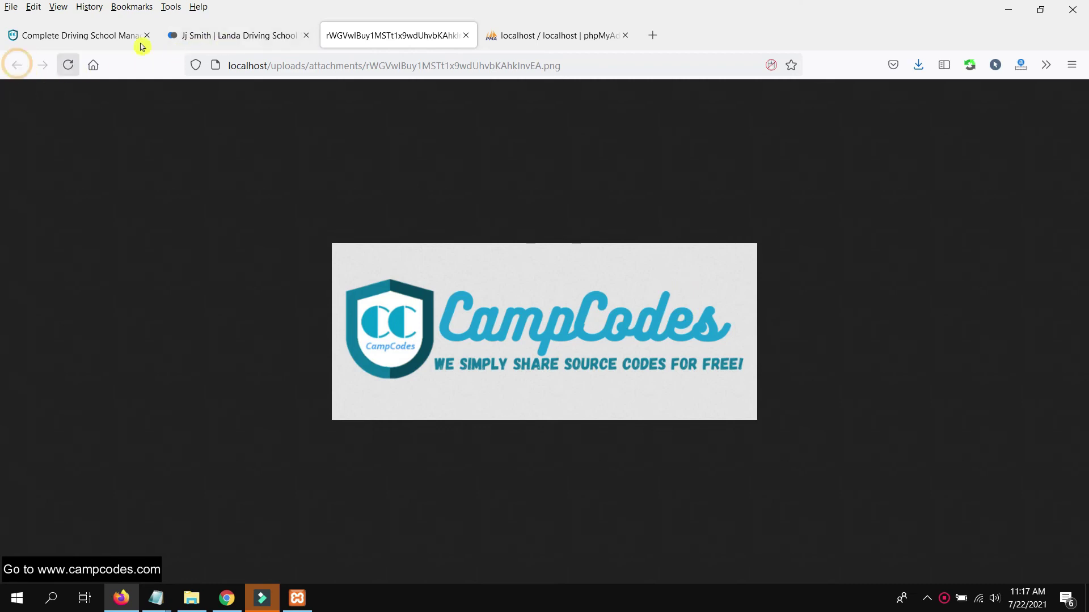
{"action": "left_click", "coordinate": [203, 36]}
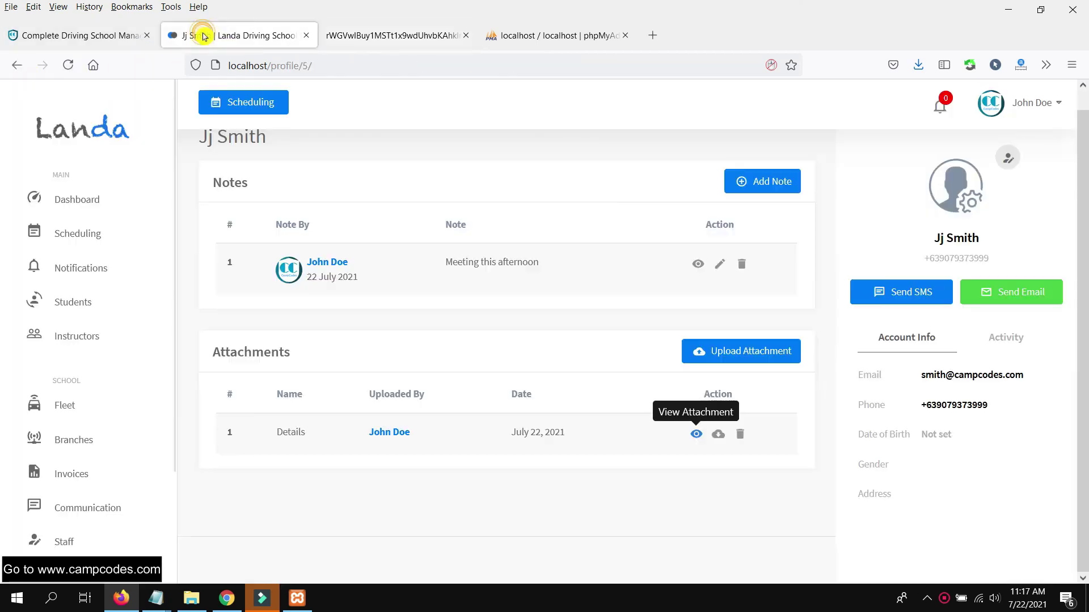
{"action": "left_click", "coordinate": [717, 435]}
{"action": "left_click", "coordinate": [282, 205]}
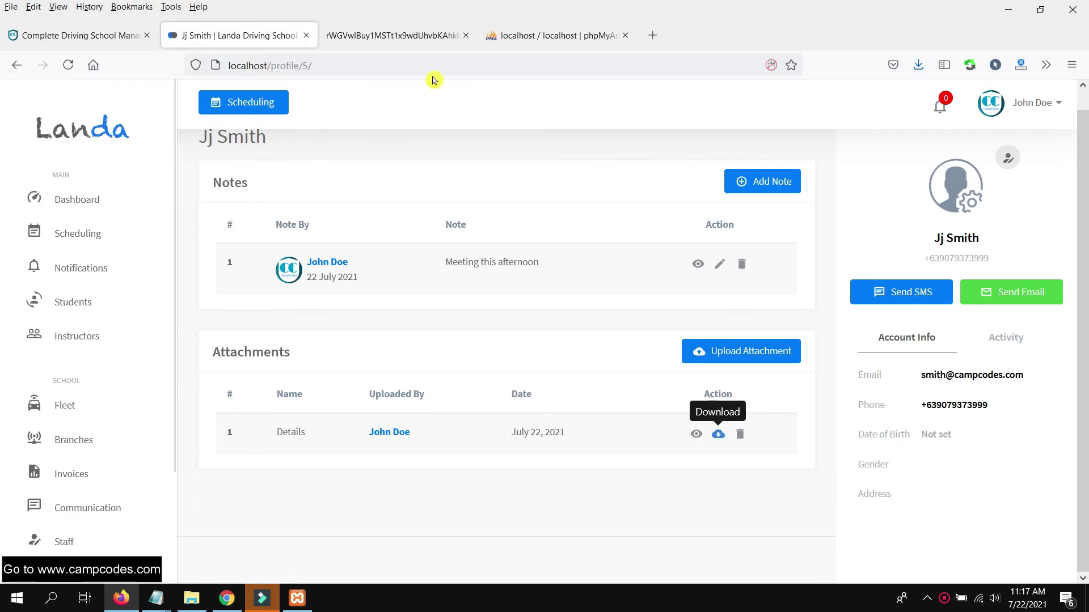
{"action": "left_click", "coordinate": [465, 36]}
{"action": "scroll", "coordinate": [110, 420], "scroll_direction": "down", "scroll_amount": 1}
{"action": "scroll", "coordinate": [100, 437], "scroll_direction": "up", "scroll_amount": 1}
{"action": "left_click", "coordinate": [82, 307]}
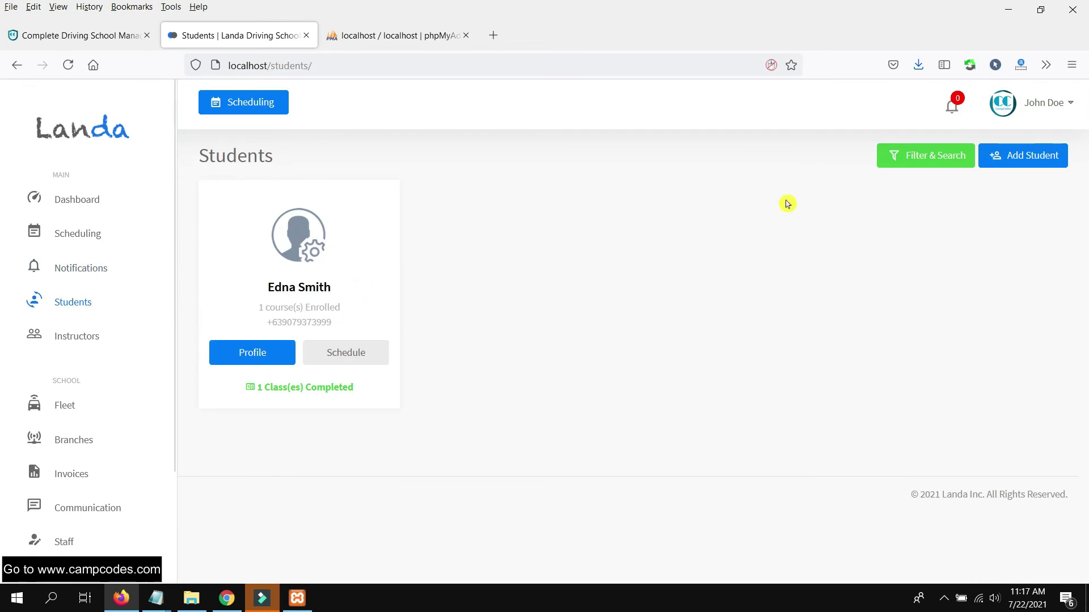
- Scroll through the dashboard overview
{"action": "left_click", "coordinate": [75, 200]}
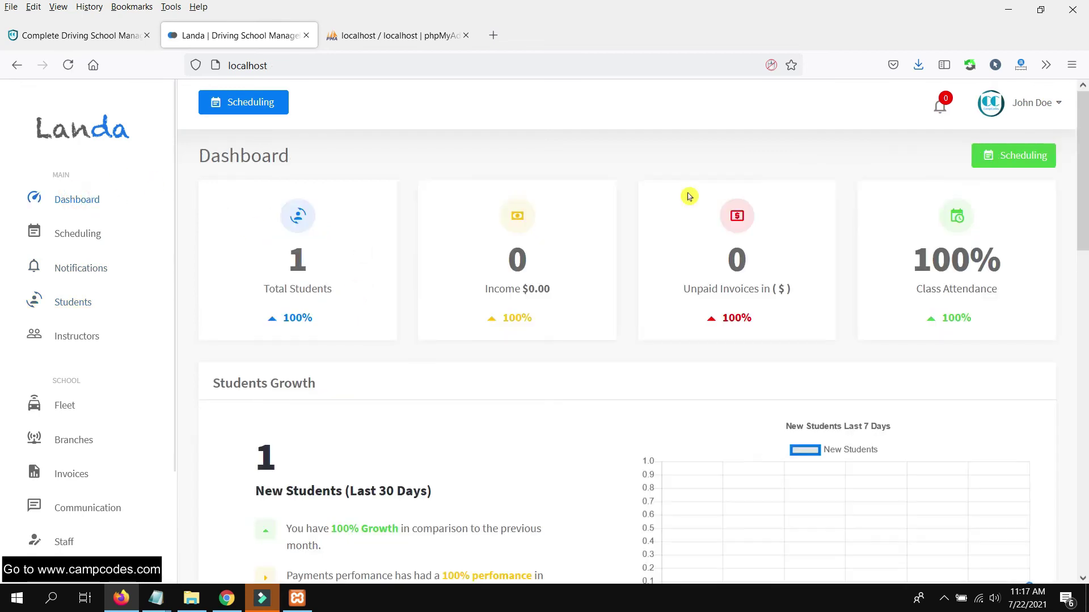
{"action": "scroll", "coordinate": [597, 250], "scroll_direction": "down", "scroll_amount": 8}
{"action": "scroll", "coordinate": [598, 253], "scroll_direction": "up", "scroll_amount": 8}
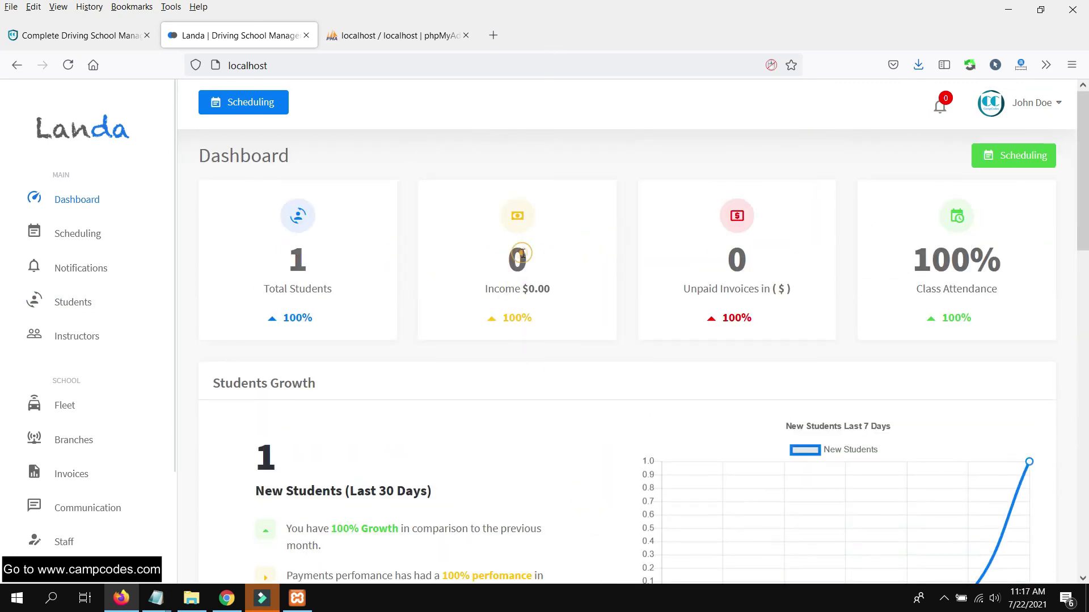
{"action": "scroll", "coordinate": [608, 270], "scroll_direction": "down", "scroll_amount": 5}
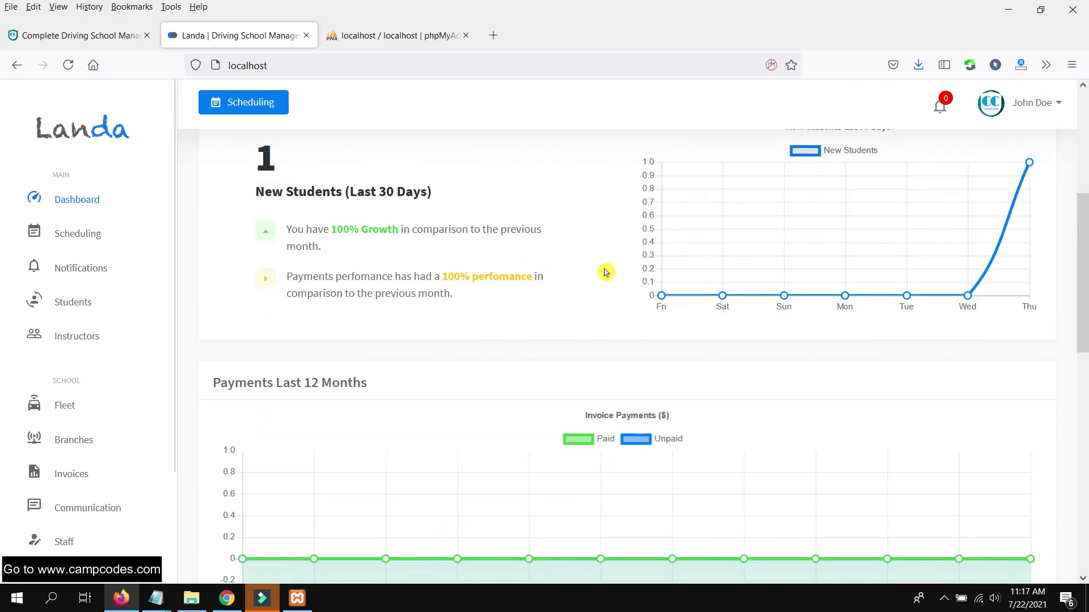
{"action": "scroll", "coordinate": [605, 273], "scroll_direction": "down", "scroll_amount": 10}
{"action": "scroll", "coordinate": [605, 272], "scroll_direction": "up", "scroll_amount": 15}
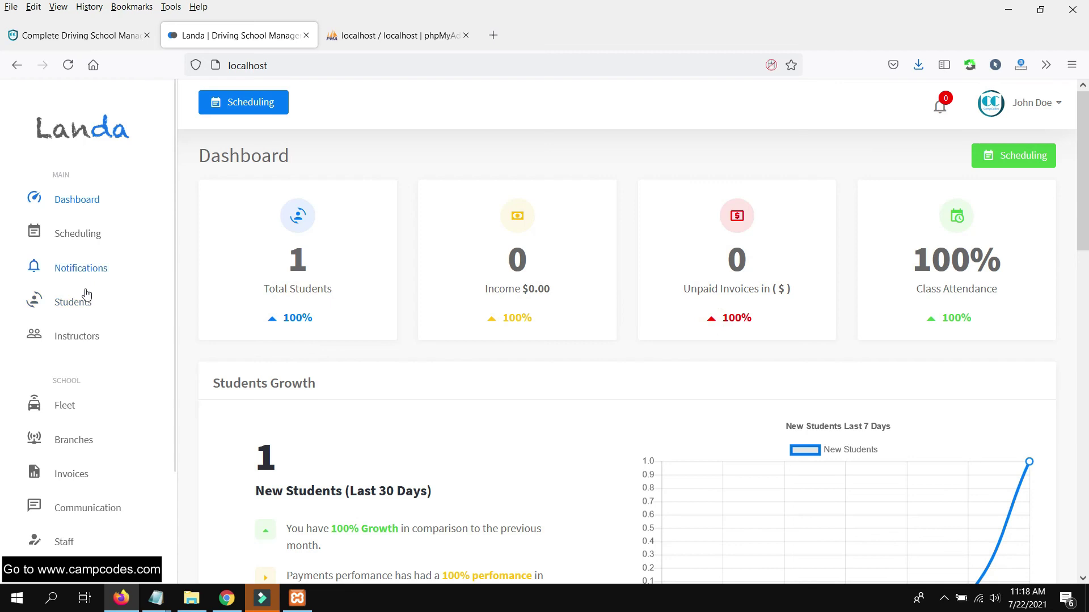
{"action": "scroll", "coordinate": [86, 293], "scroll_direction": "down", "scroll_amount": 3}
{"action": "scroll", "coordinate": [91, 341], "scroll_direction": "up", "scroll_amount": 3}
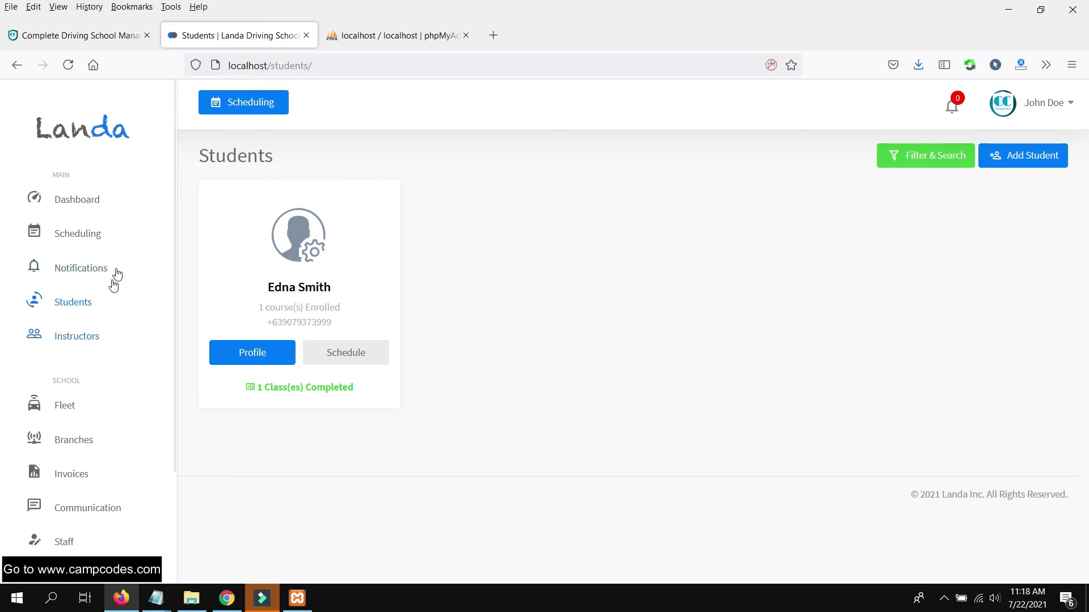
{"action": "scroll", "coordinate": [116, 333], "scroll_direction": "down", "scroll_amount": 2}
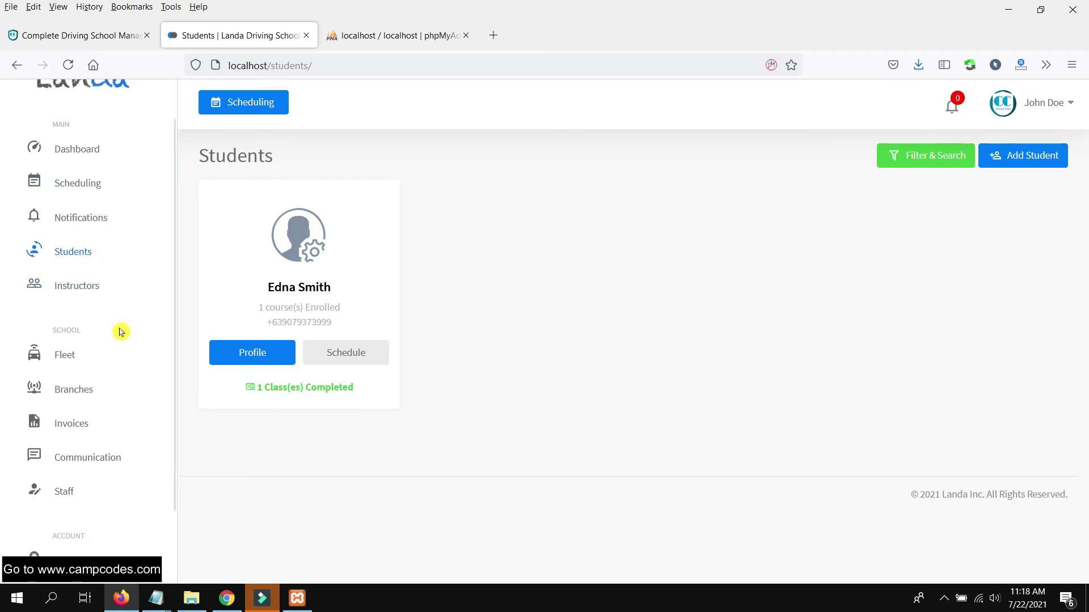
{"action": "scroll", "coordinate": [121, 332], "scroll_direction": "down", "scroll_amount": 4}
- Browse the Courses page, reloading it once
{"action": "left_click", "coordinate": [63, 473]}
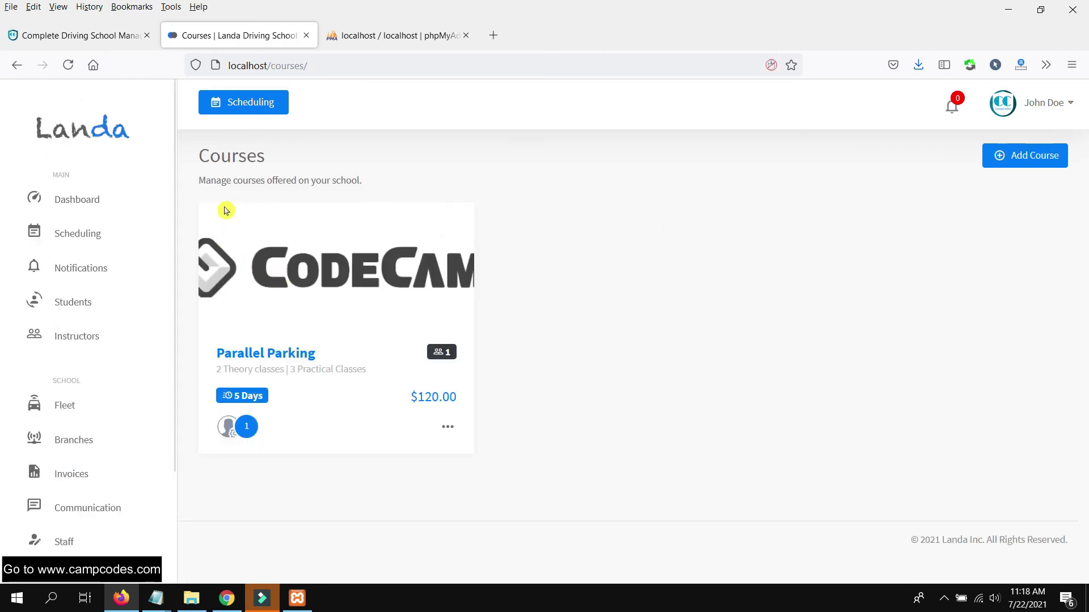
{"action": "scroll", "coordinate": [78, 486], "scroll_direction": "down", "scroll_amount": 5}
{"action": "left_click", "coordinate": [88, 486]}
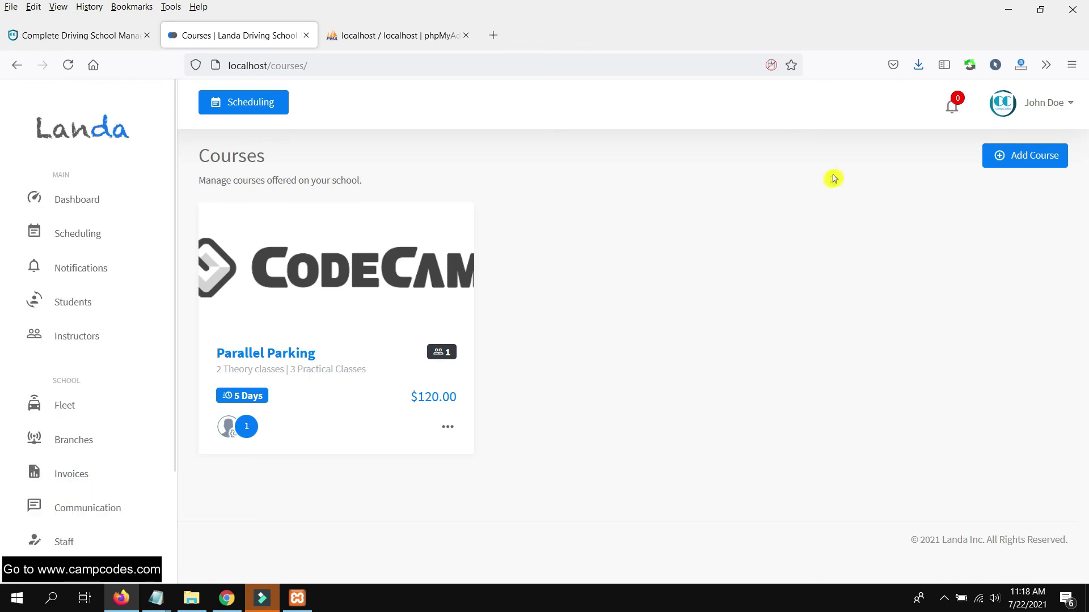
{"action": "scroll", "coordinate": [62, 442], "scroll_direction": "down", "scroll_amount": 1}
{"action": "scroll", "coordinate": [61, 441], "scroll_direction": "down", "scroll_amount": 3}
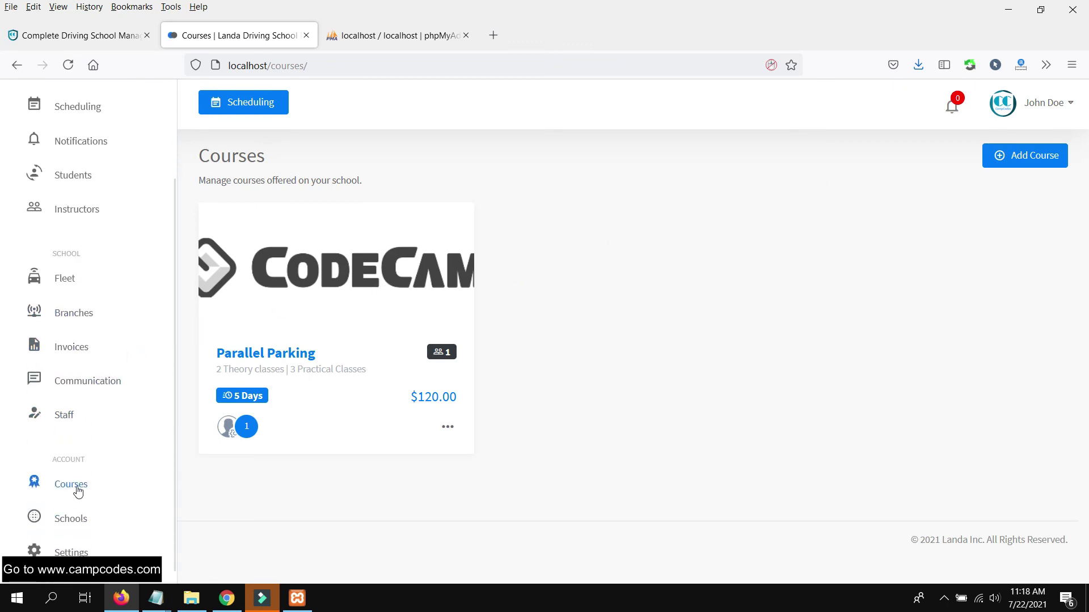
- Look over the Communication, Scheduling and Notifications pages, then return to Students
{"action": "left_click", "coordinate": [83, 364]}
{"action": "left_click", "coordinate": [104, 267]}
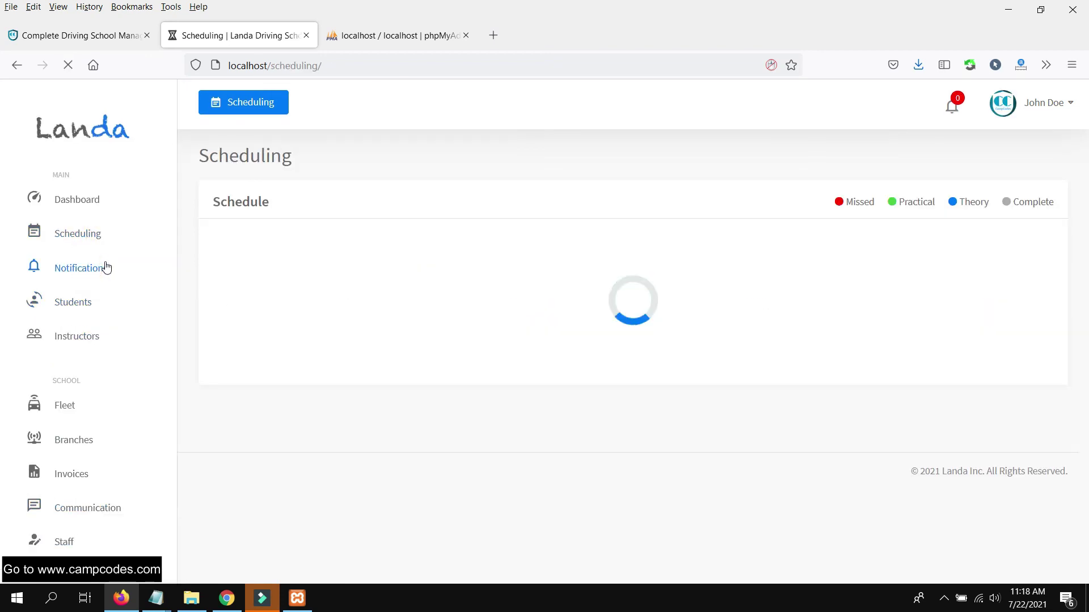
{"action": "left_click", "coordinate": [92, 276]}
{"action": "left_click_drag", "start_coordinate": [264, 213], "coordinate": [482, 214]}
{"action": "left_click", "coordinate": [457, 237]}
{"action": "left_click", "coordinate": [79, 296]}
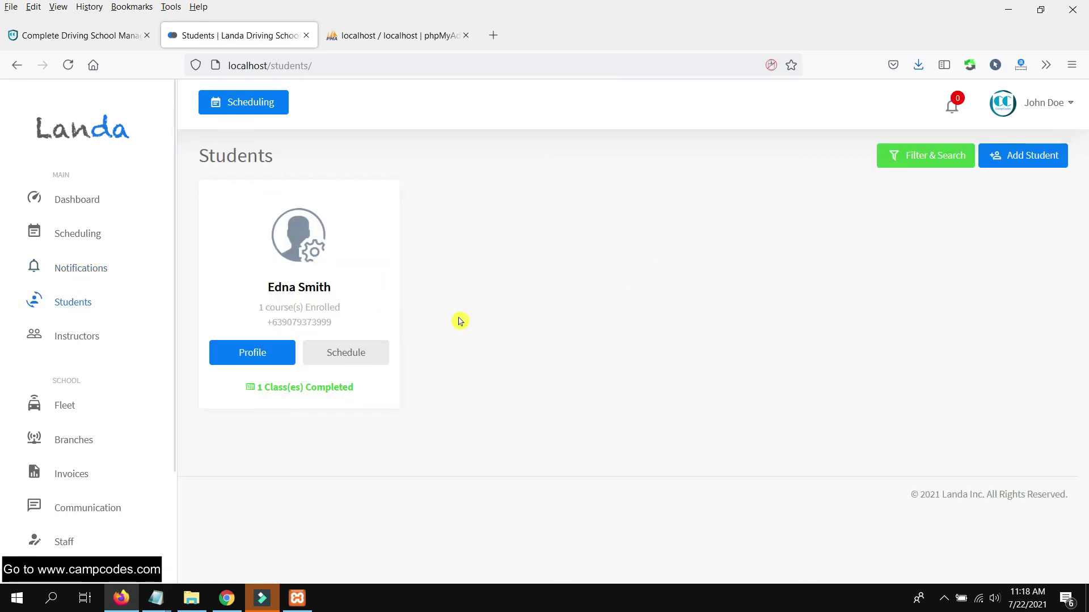
{"action": "left_click", "coordinate": [1027, 156]}
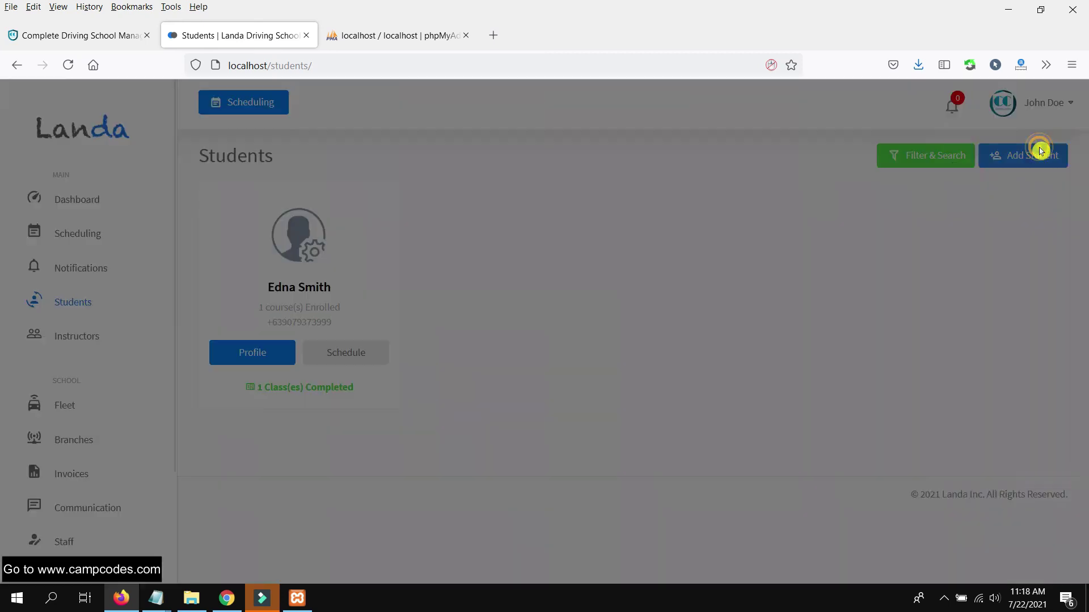
- Enter the new student's first and last name, email address and phone number
{"action": "left_click", "coordinate": [945, 163]}
{"action": "type", "text": "Joem"}
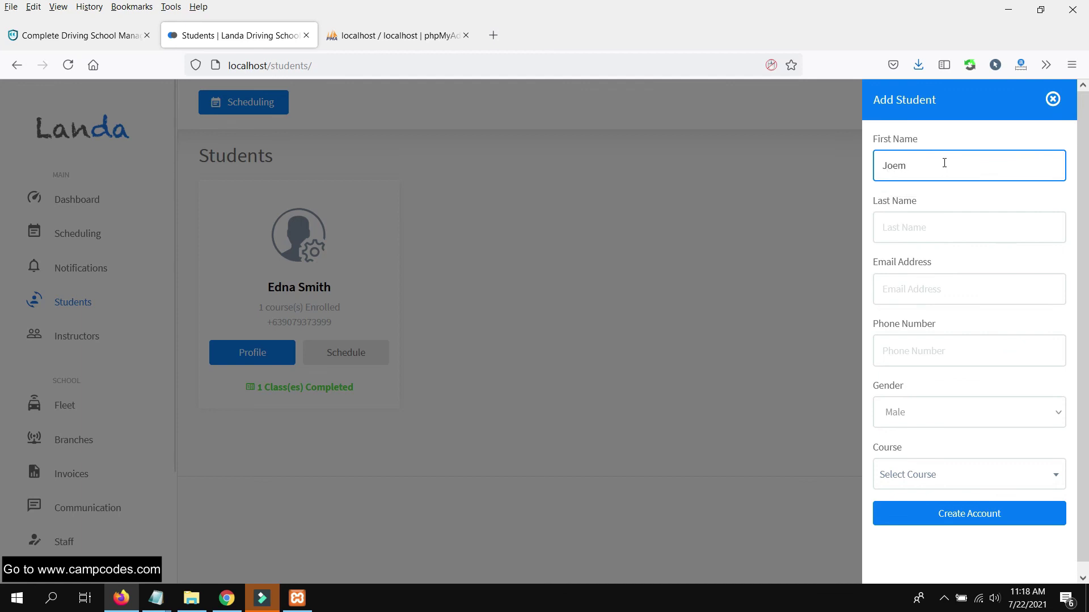
{"action": "key", "text": "Tab"}
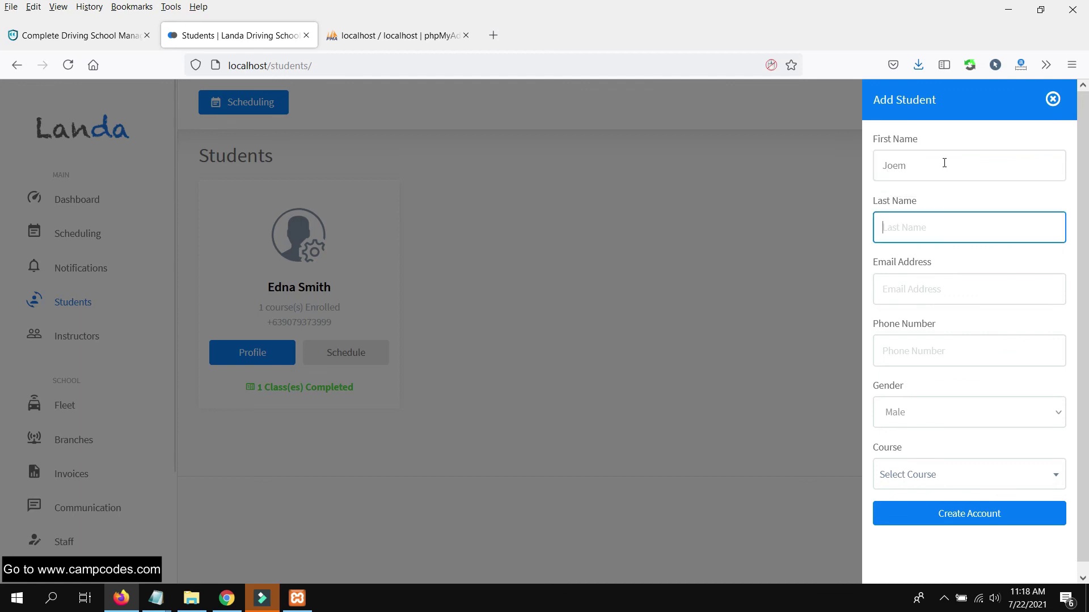
{"action": "type", "text": "Er"}
{"action": "left_click", "coordinate": [984, 282]}
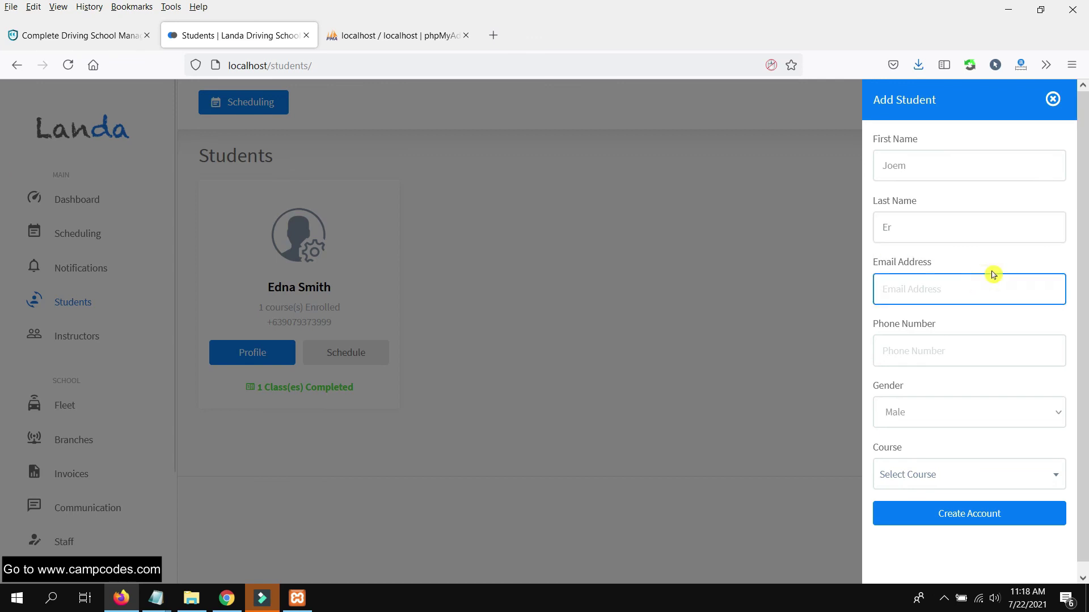
{"action": "type", "text": "e"}
{"action": "left_click", "coordinate": [960, 316]}
{"action": "left_click", "coordinate": [942, 337]}
{"action": "left_click", "coordinate": [939, 347]}
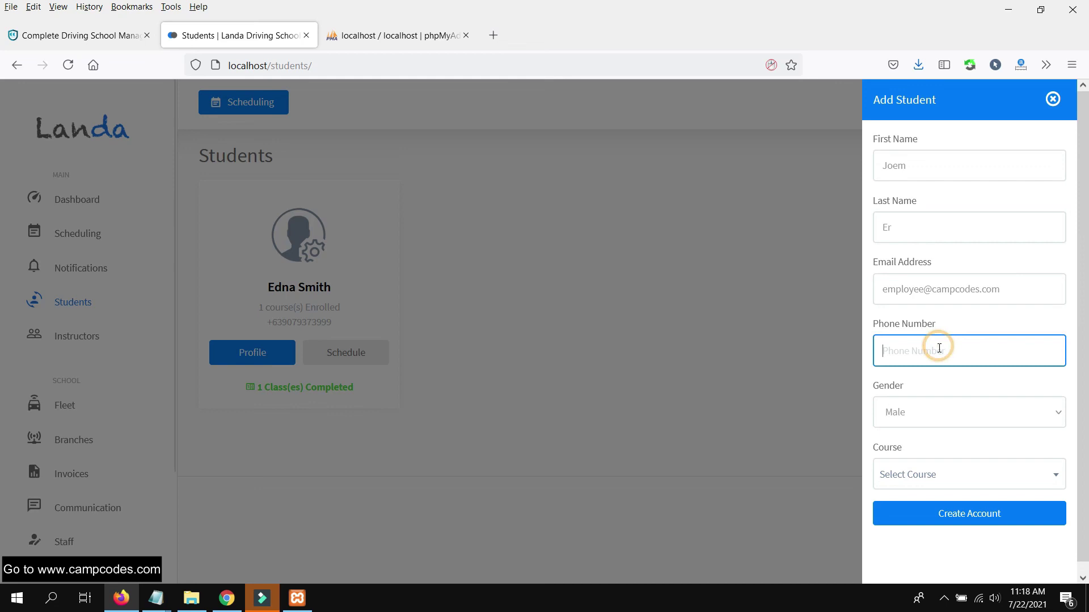
{"action": "type", "text": "+"}
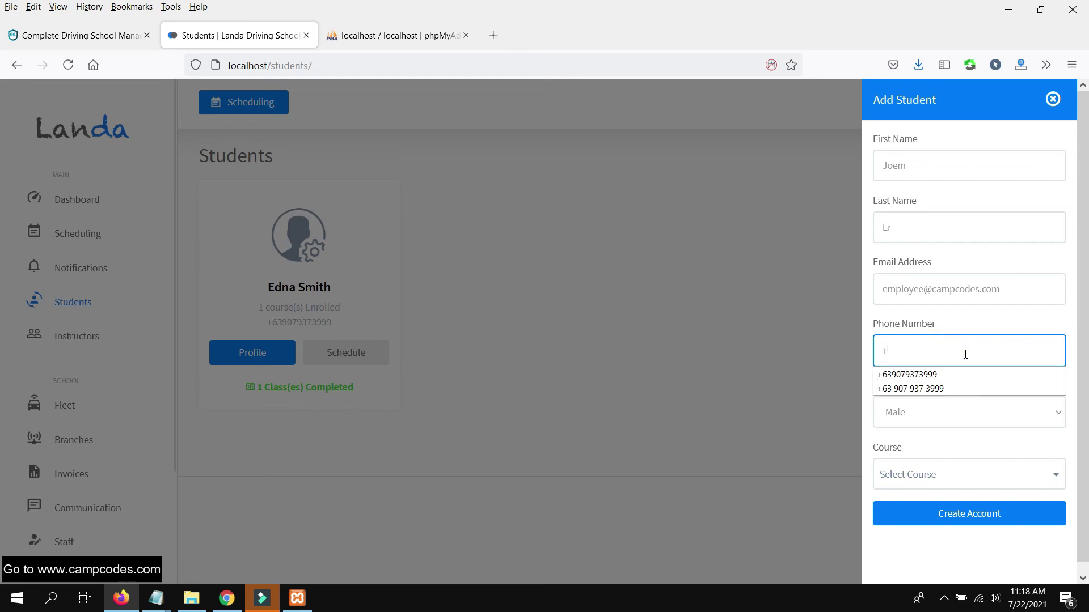
{"action": "left_click", "coordinate": [981, 376]}
- Choose gender Male and course Parallel Parking ($120), create the account and open the profile
{"action": "left_click", "coordinate": [968, 414]}
{"action": "left_click", "coordinate": [941, 443]}
{"action": "left_click", "coordinate": [948, 474]}
{"action": "left_click", "coordinate": [938, 552]}
{"action": "scroll", "coordinate": [948, 539], "scroll_direction": "down", "scroll_amount": 2}
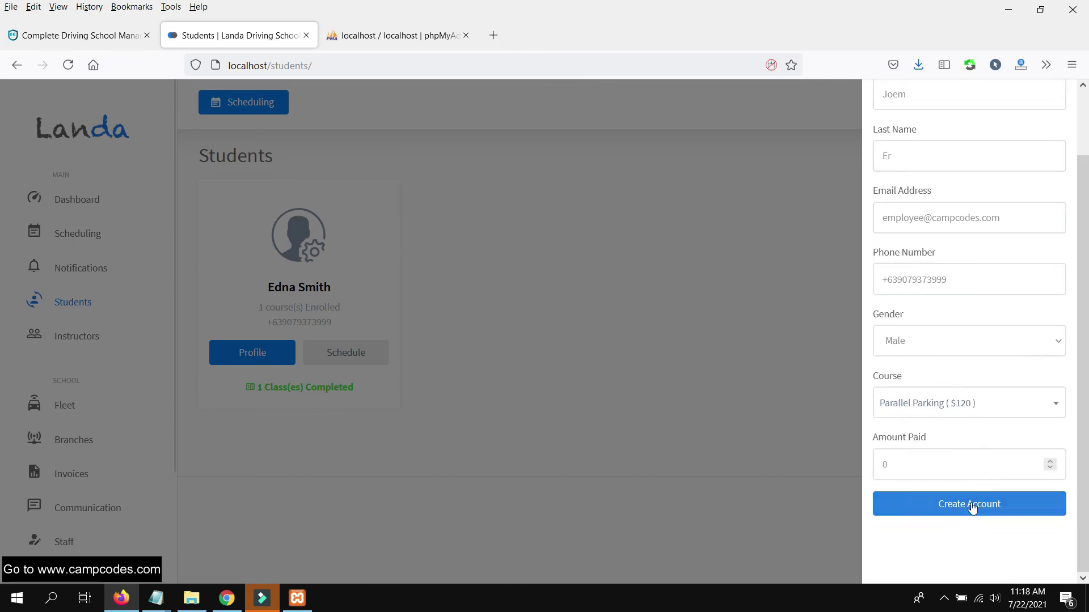
{"action": "left_click", "coordinate": [972, 506]}
{"action": "left_click", "coordinate": [294, 253]}
{"action": "left_click", "coordinate": [246, 358]}
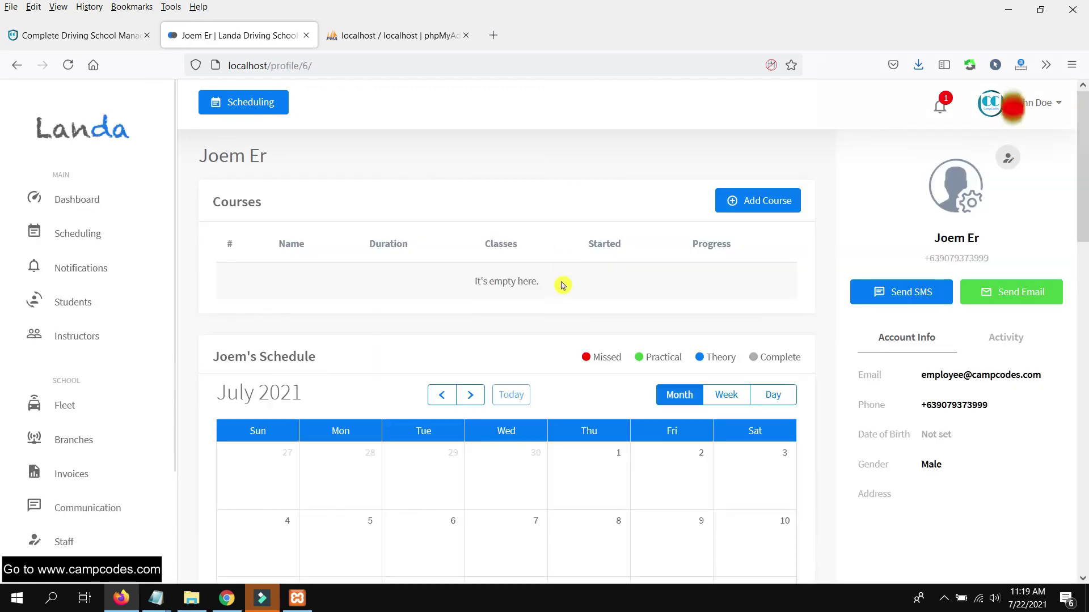
{"action": "scroll", "coordinate": [561, 283], "scroll_direction": "down", "scroll_amount": 5}
{"action": "scroll", "coordinate": [561, 284], "scroll_direction": "up", "scroll_amount": 5}
{"action": "left_click", "coordinate": [740, 200]}
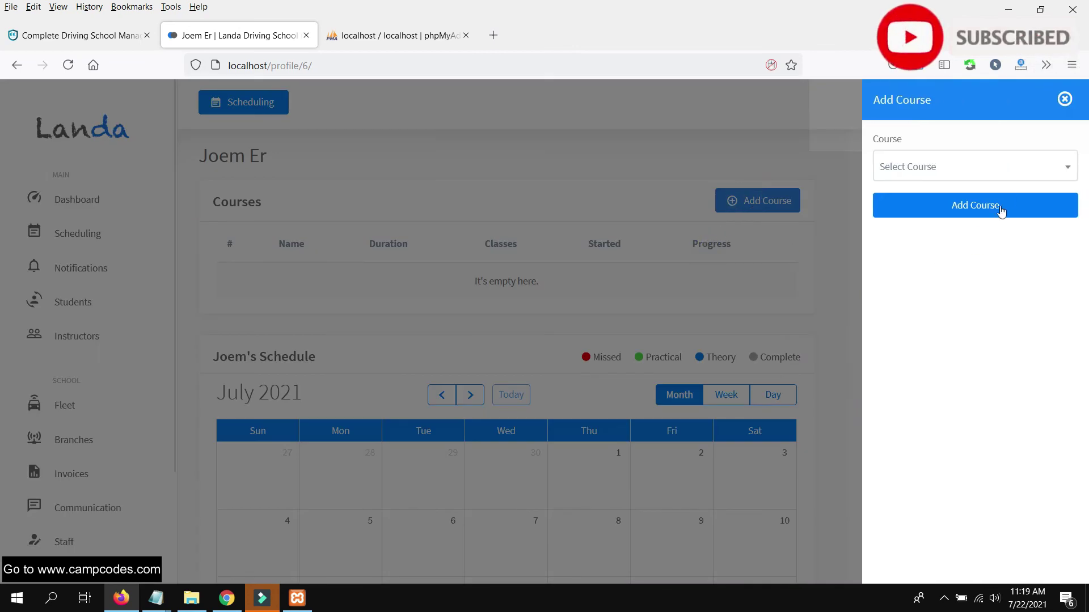
{"action": "left_click", "coordinate": [994, 166]}
{"action": "left_click", "coordinate": [951, 245]}
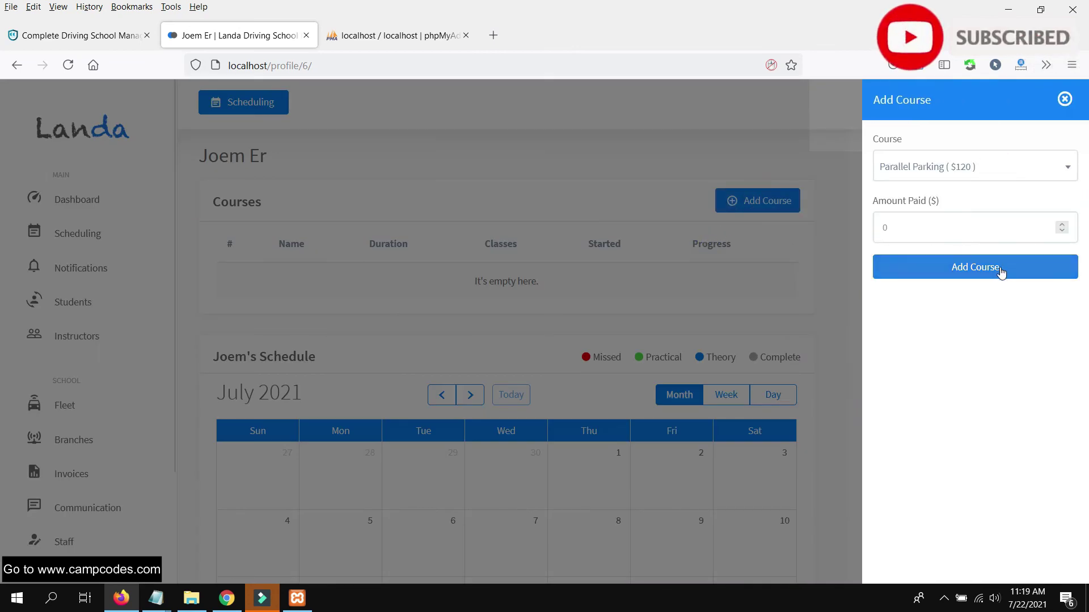
{"action": "left_click", "coordinate": [996, 269]}
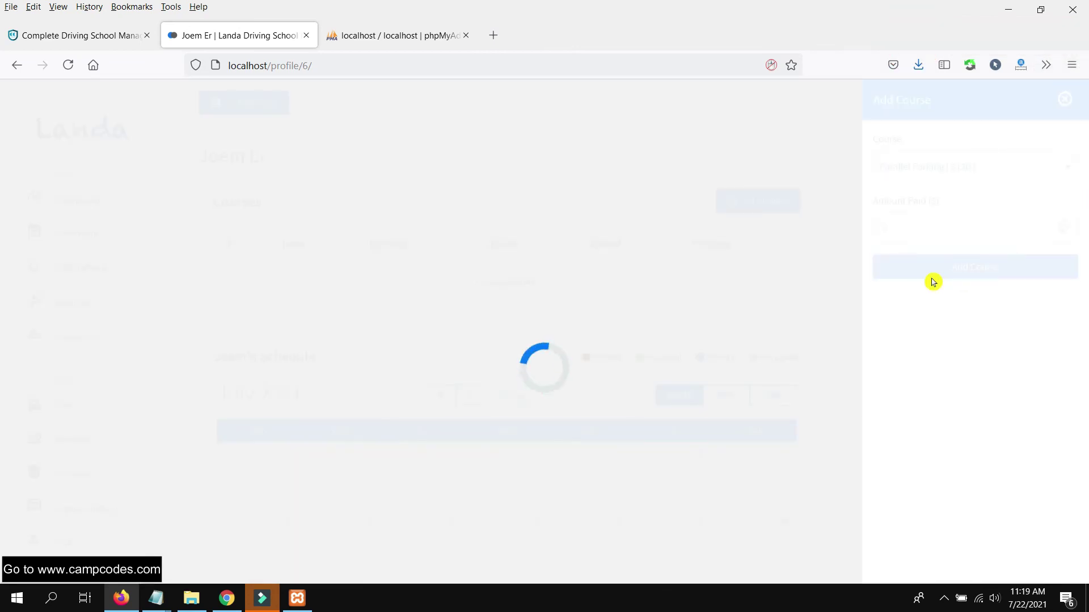
{"action": "scroll", "coordinate": [642, 321], "scroll_direction": "down", "scroll_amount": 8}
{"action": "scroll", "coordinate": [694, 336], "scroll_direction": "up", "scroll_amount": 8}
{"action": "scroll", "coordinate": [699, 335], "scroll_direction": "down", "scroll_amount": 10}
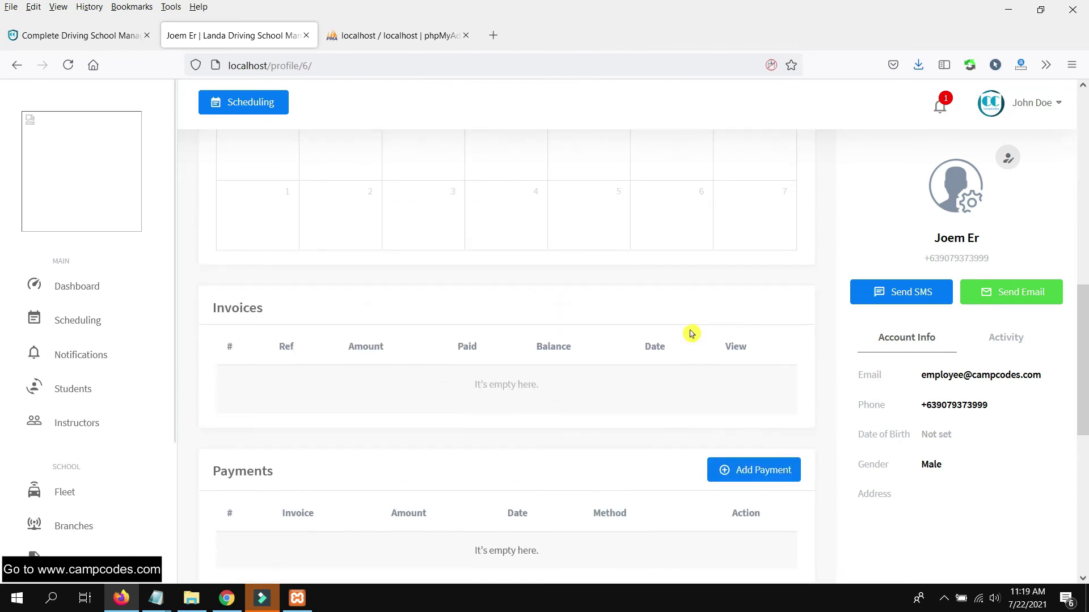
{"action": "scroll", "coordinate": [691, 334], "scroll_direction": "up", "scroll_amount": 10}
{"action": "scroll", "coordinate": [688, 316], "scroll_direction": "down", "scroll_amount": 12}
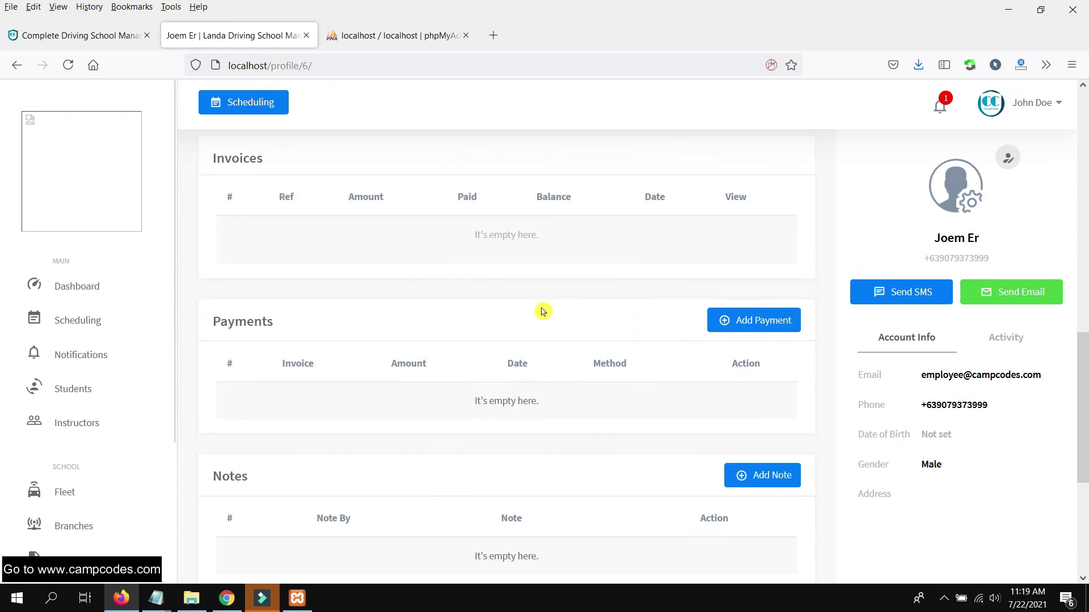
{"action": "left_click", "coordinate": [748, 321]}
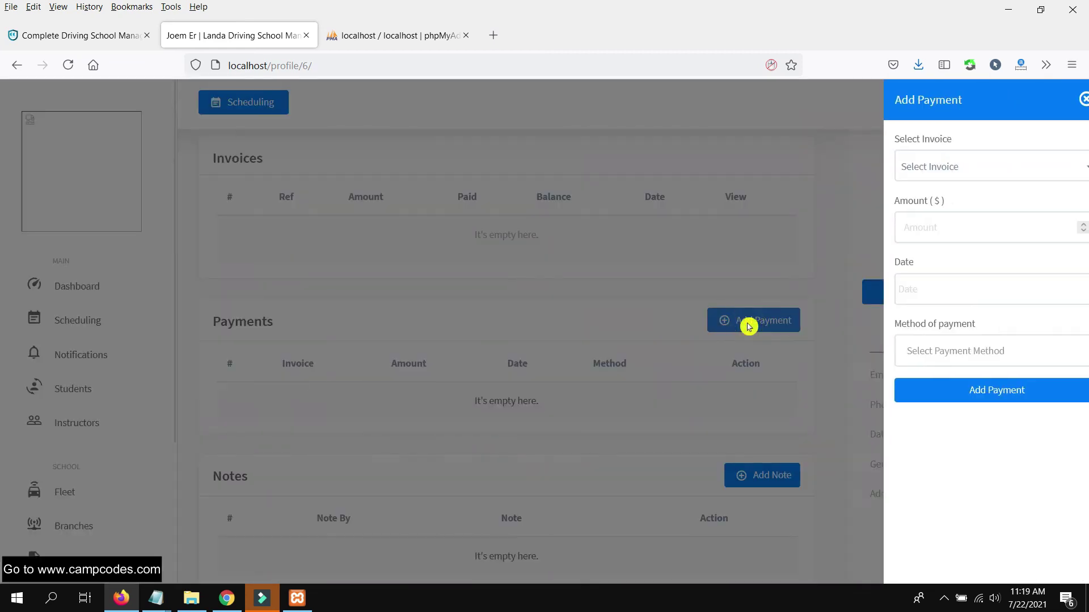
{"action": "left_click", "coordinate": [977, 176]}
{"action": "left_click", "coordinate": [948, 220]}
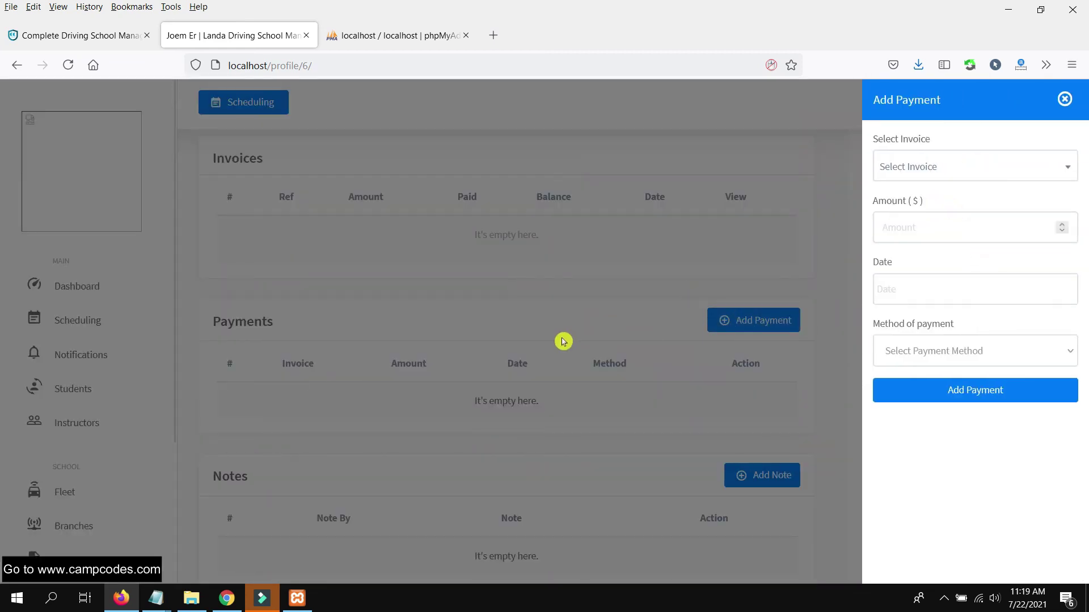
{"action": "left_click", "coordinate": [564, 341]}
{"action": "scroll", "coordinate": [693, 300], "scroll_direction": "up", "scroll_amount": 1}
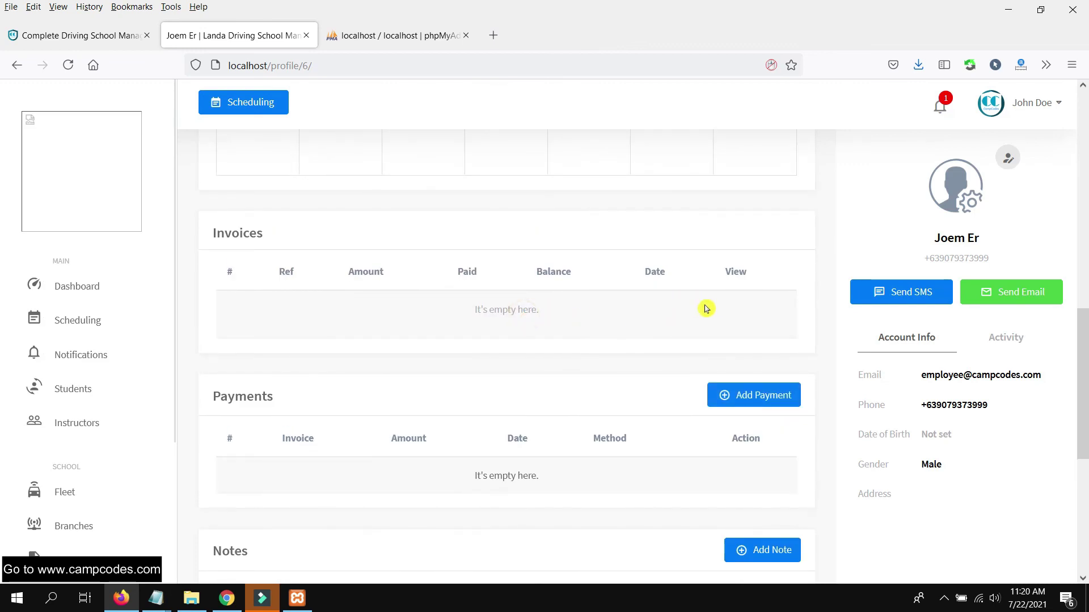
{"action": "scroll", "coordinate": [705, 306], "scroll_direction": "up", "scroll_amount": 10}
{"action": "scroll", "coordinate": [679, 309], "scroll_direction": "up", "scroll_amount": 3}
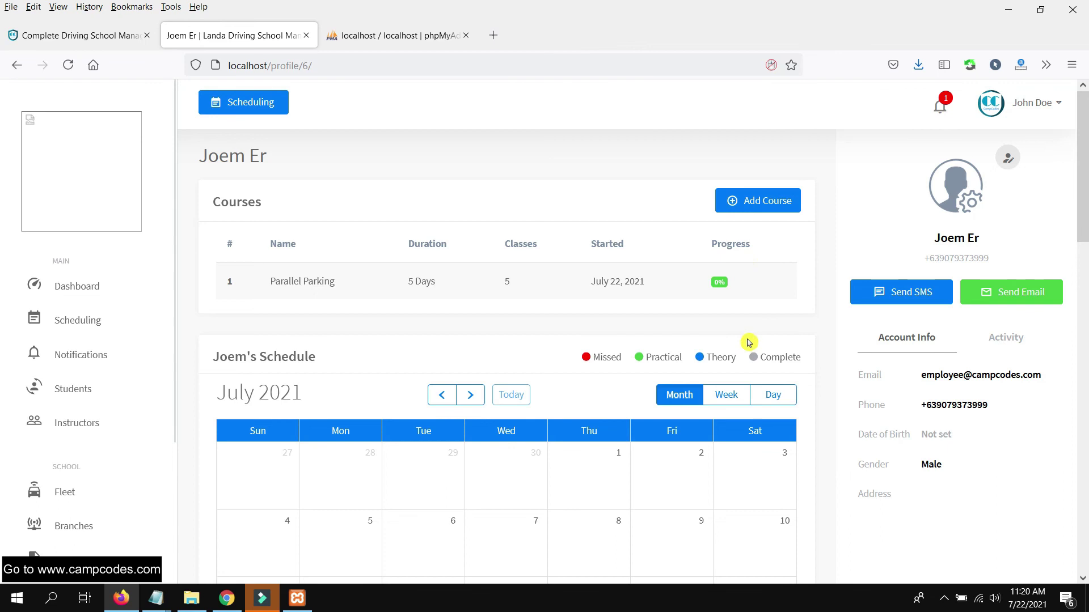
{"action": "scroll", "coordinate": [743, 340], "scroll_direction": "down", "scroll_amount": 12}
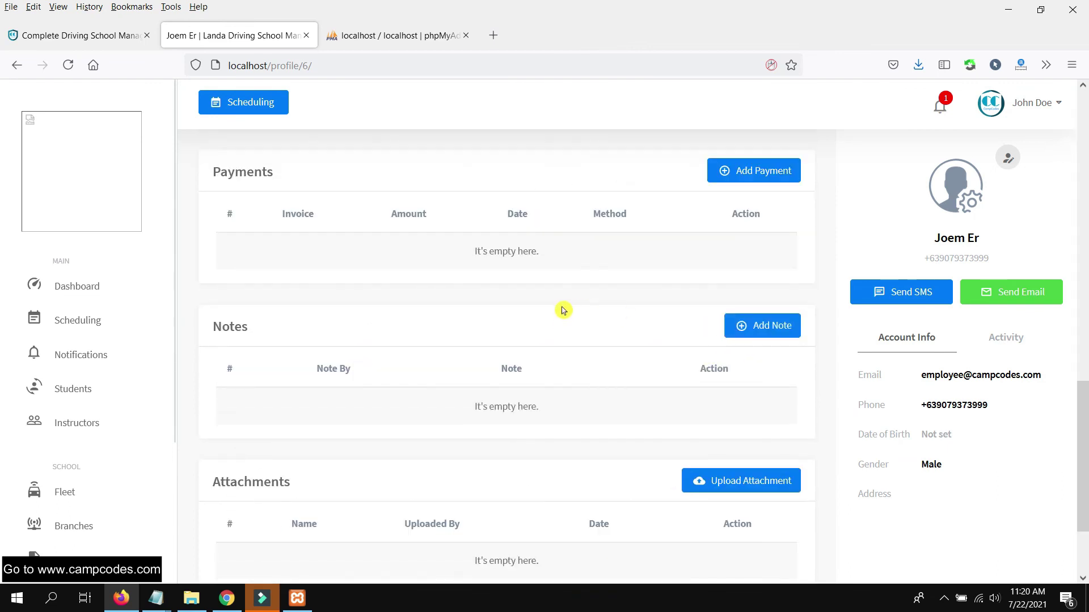
{"action": "scroll", "coordinate": [567, 315], "scroll_direction": "down", "scroll_amount": 2}
{"action": "scroll", "coordinate": [661, 323], "scroll_direction": "up", "scroll_amount": 6}
{"action": "scroll", "coordinate": [671, 316], "scroll_direction": "down", "scroll_amount": 4}
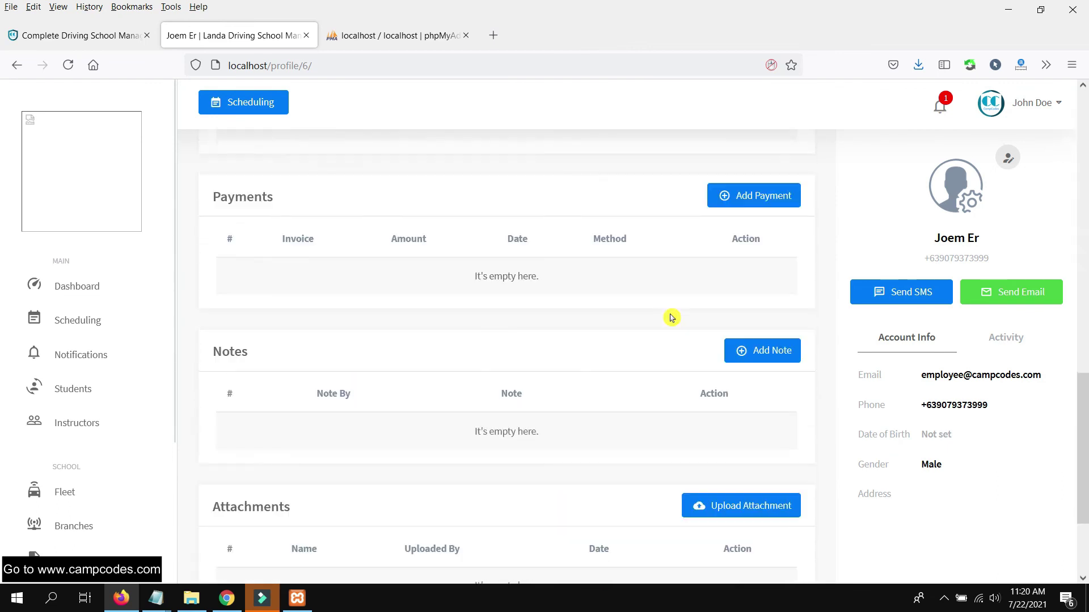
- Post the note 'Good Beginner' on the new student's profile
{"action": "left_click", "coordinate": [755, 349]}
{"action": "left_click", "coordinate": [909, 211]}
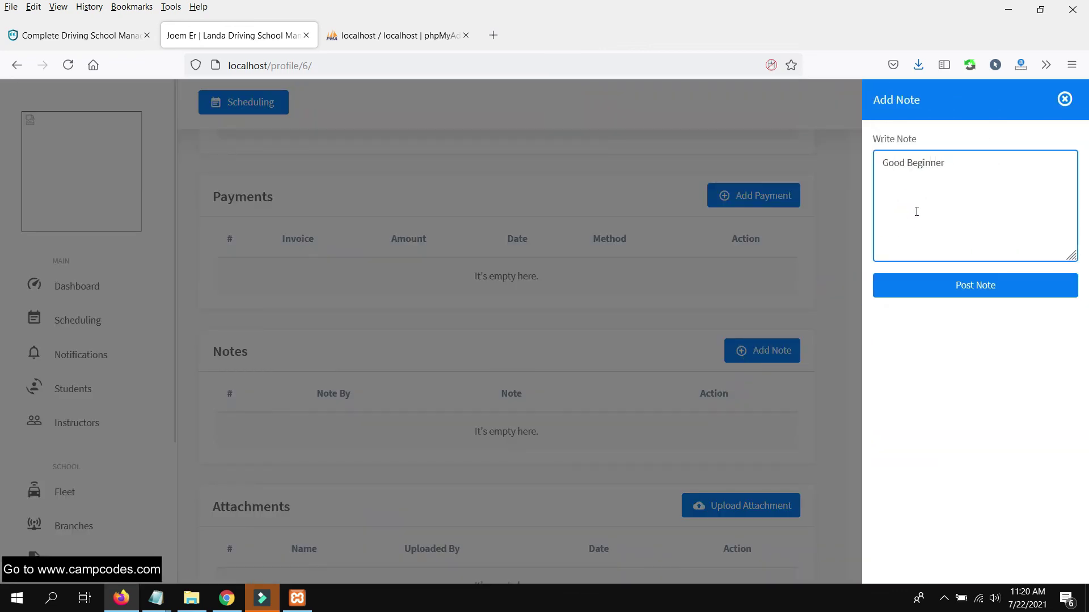
{"action": "left_click", "coordinate": [976, 289]}
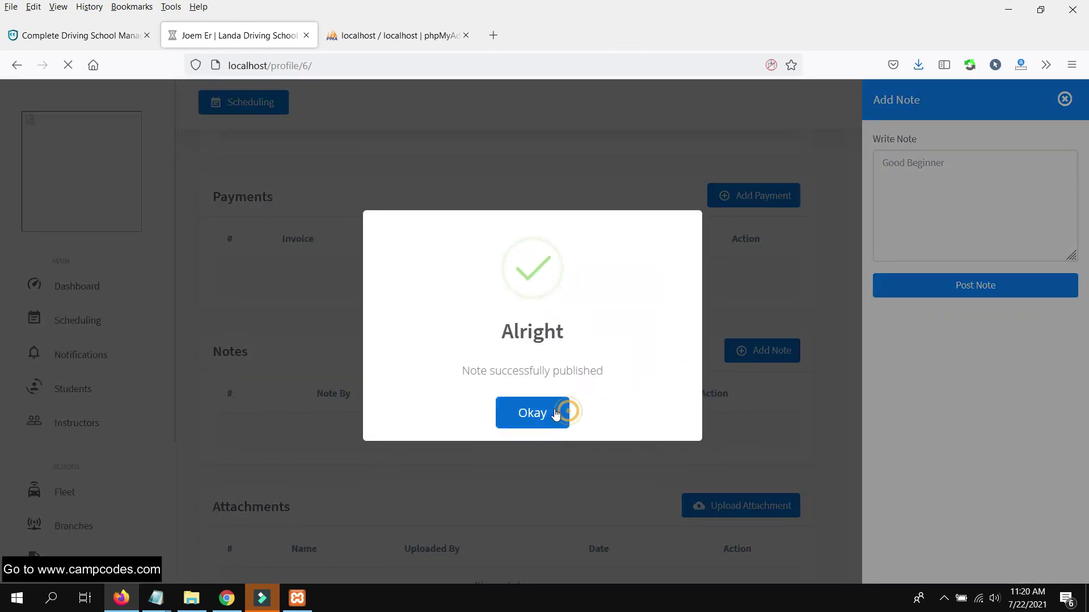
{"action": "left_click", "coordinate": [552, 412]}
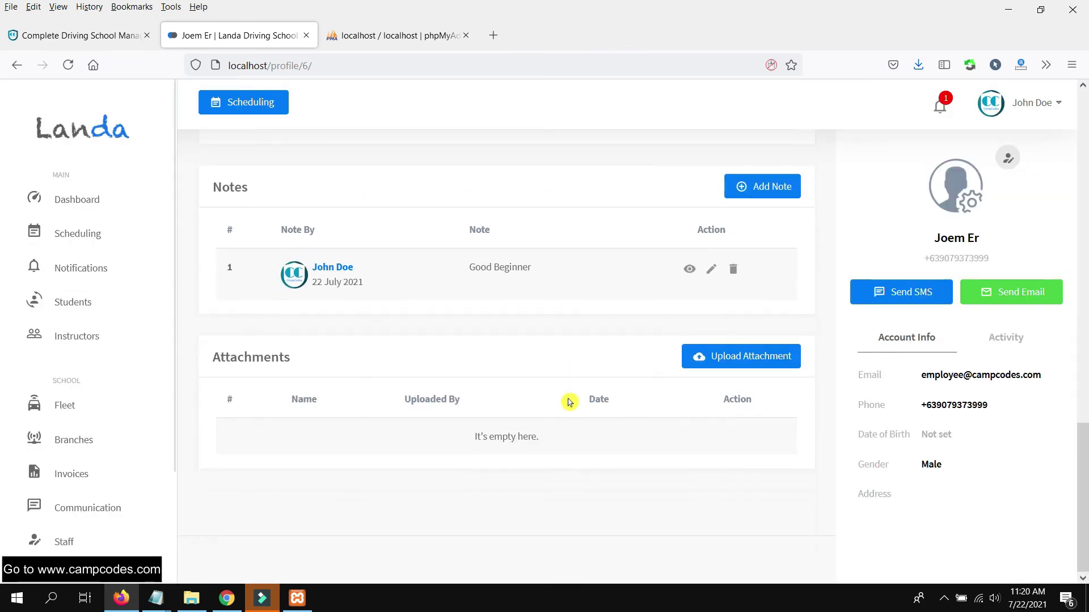
{"action": "left_click", "coordinate": [716, 366]}
- Upload cc wordpress.png to the profile as an attachment named 'ID'
{"action": "left_click", "coordinate": [940, 157]}
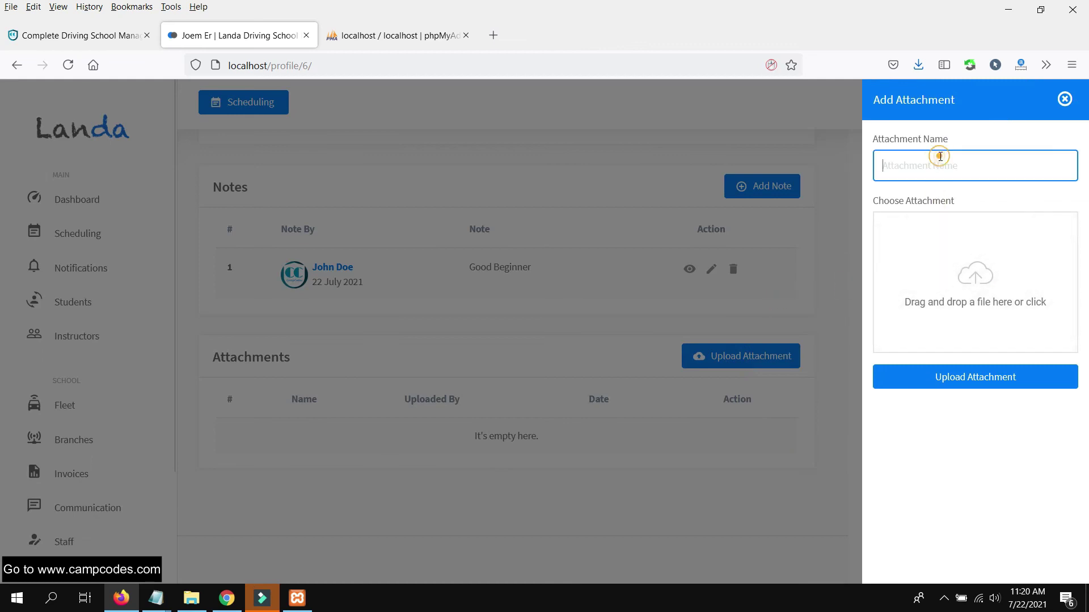
{"action": "type", "text": "ID"}
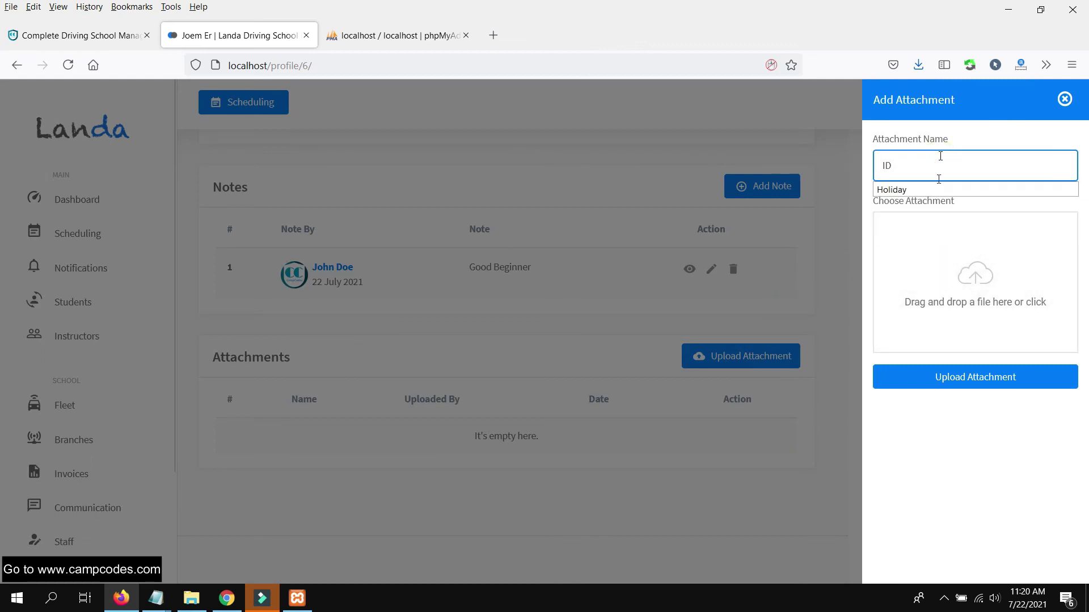
{"action": "left_click", "coordinate": [889, 284]}
{"action": "double_click", "coordinate": [547, 295]}
{"action": "left_click", "coordinate": [1021, 376]}
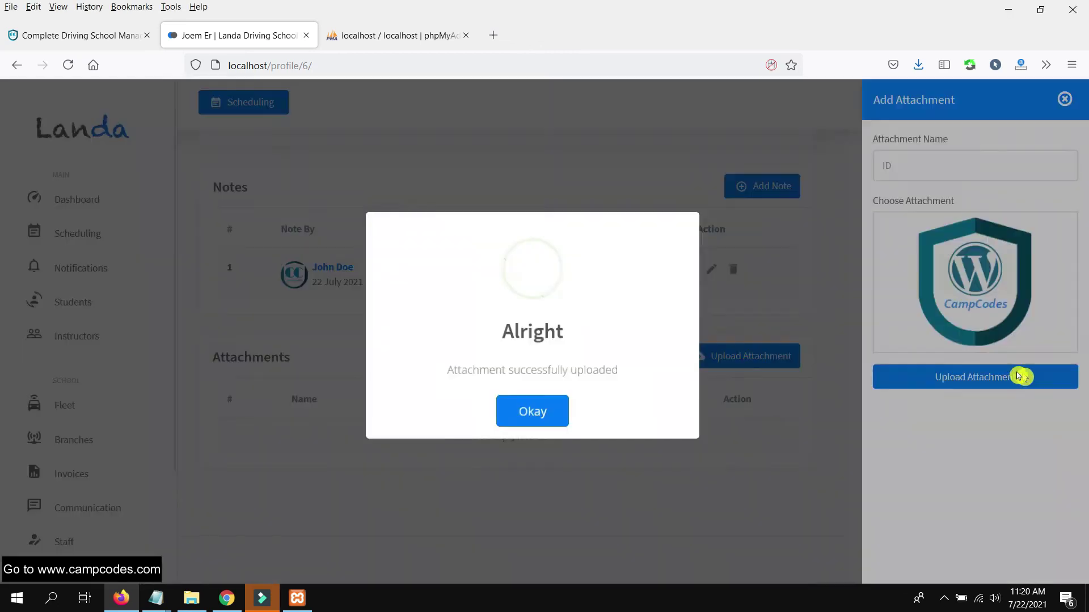
{"action": "left_click", "coordinate": [548, 414]}
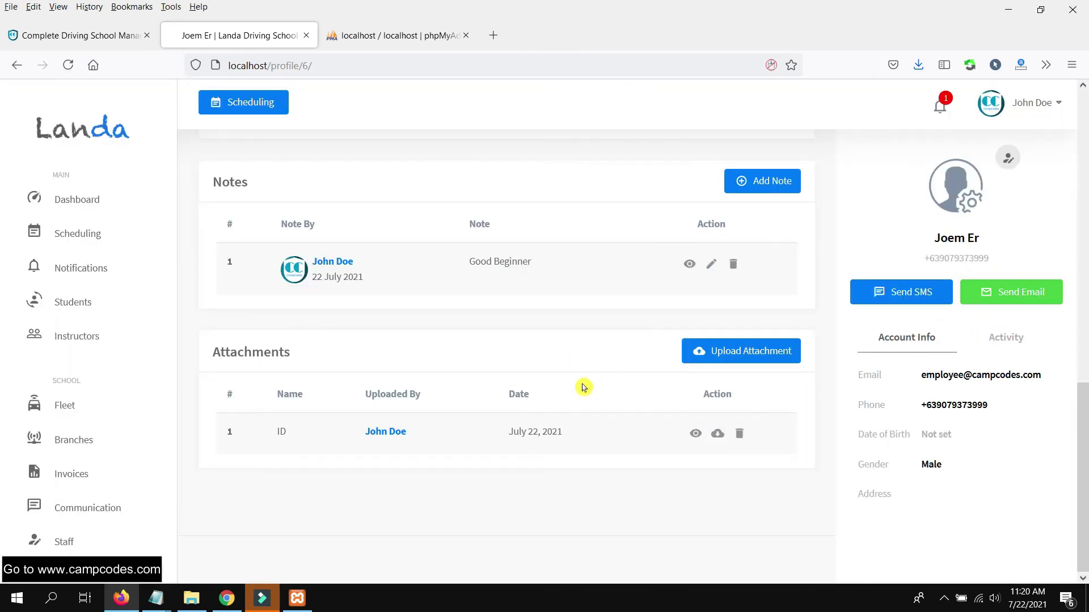
- Scroll through the new student's profile, then go to the July 2021 scheduling calendar
{"action": "scroll", "coordinate": [584, 384], "scroll_direction": "up", "scroll_amount": 5}
{"action": "scroll", "coordinate": [590, 381], "scroll_direction": "down", "scroll_amount": 5}
{"action": "scroll", "coordinate": [595, 366], "scroll_direction": "up", "scroll_amount": 8}
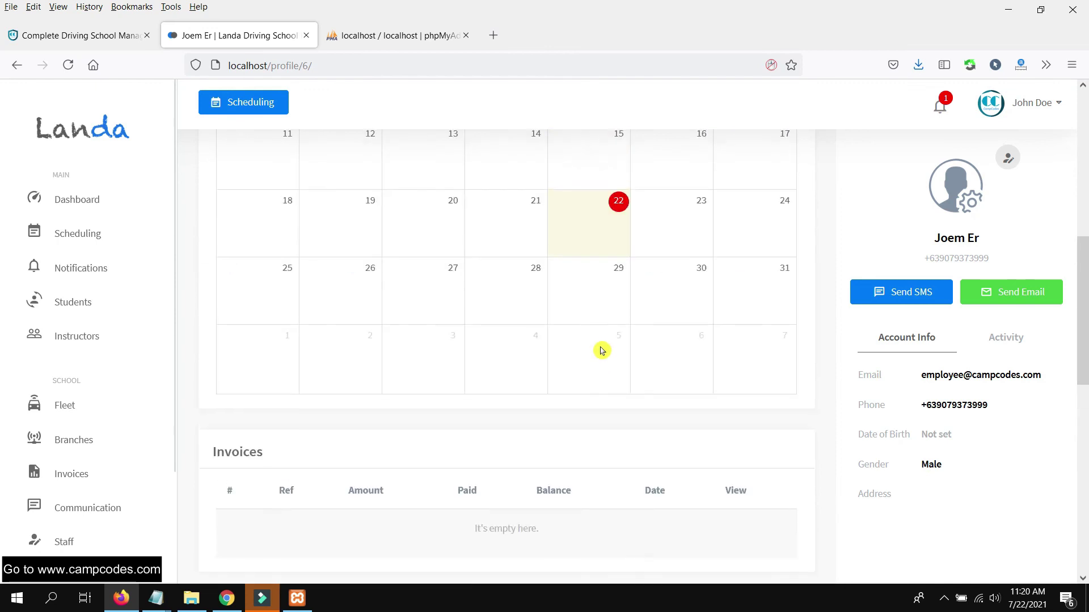
{"action": "scroll", "coordinate": [604, 347], "scroll_direction": "up", "scroll_amount": 6}
{"action": "scroll", "coordinate": [613, 344], "scroll_direction": "down", "scroll_amount": 2}
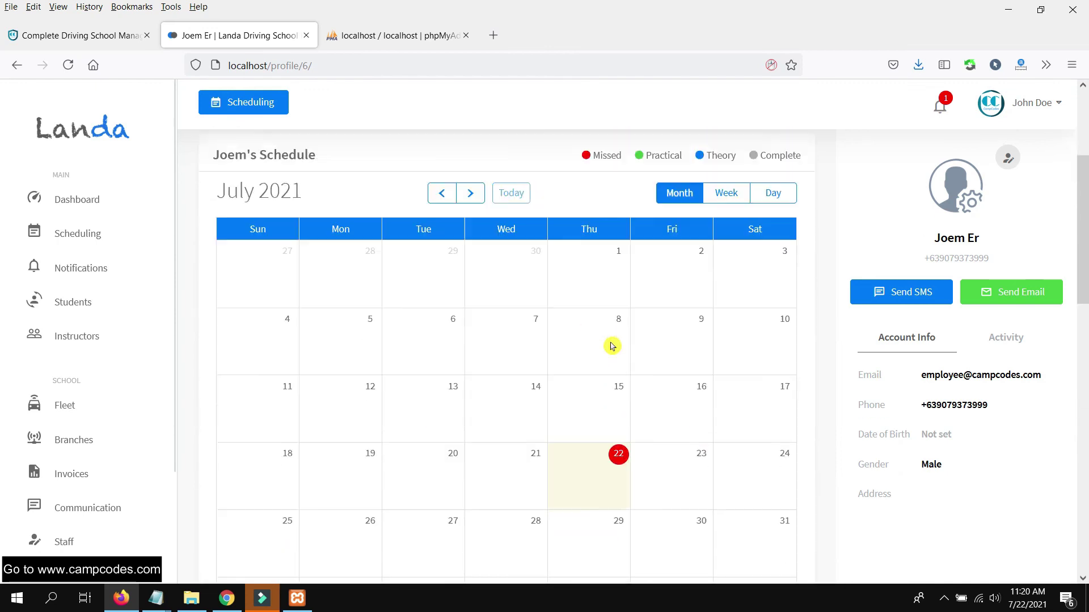
{"action": "scroll", "coordinate": [614, 347], "scroll_direction": "down", "scroll_amount": 8}
{"action": "scroll", "coordinate": [618, 343], "scroll_direction": "up", "scroll_amount": 12}
{"action": "scroll", "coordinate": [628, 337], "scroll_direction": "down", "scroll_amount": 10}
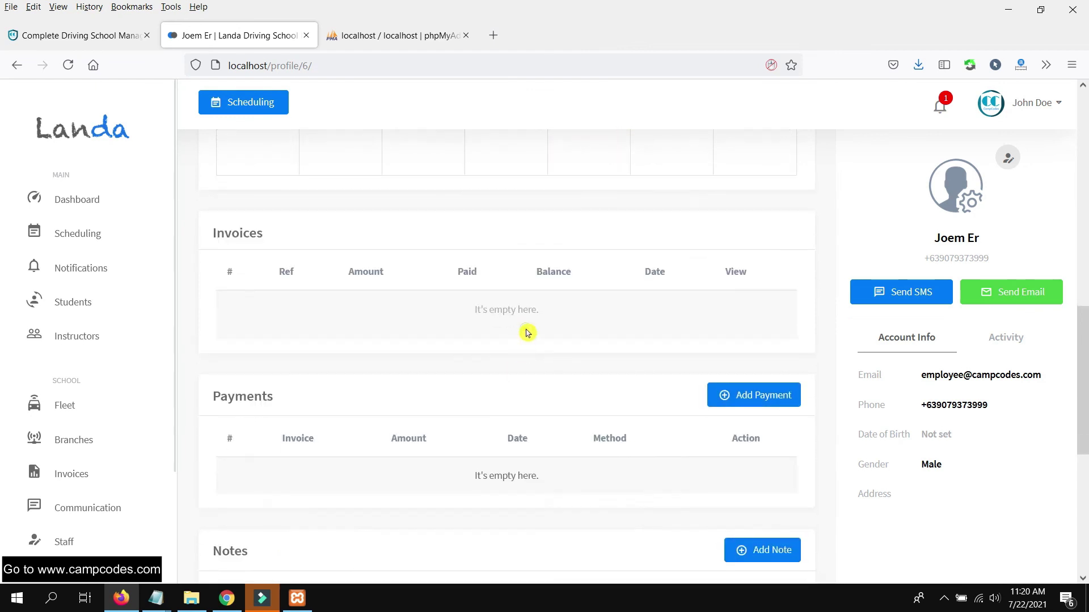
{"action": "scroll", "coordinate": [539, 297], "scroll_direction": "up", "scroll_amount": 10}
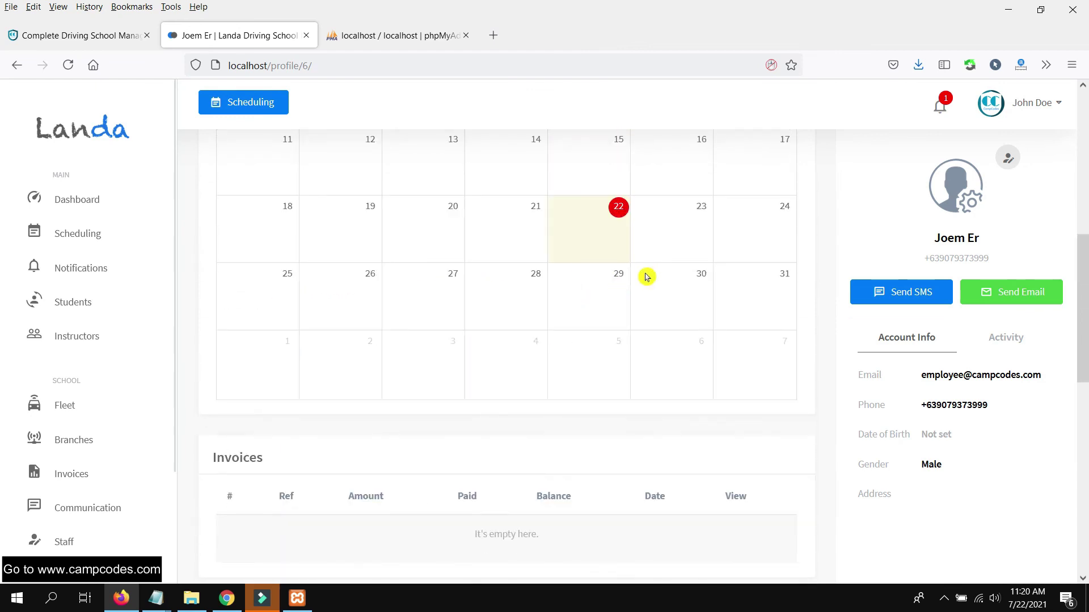
{"action": "left_click", "coordinate": [587, 286]}
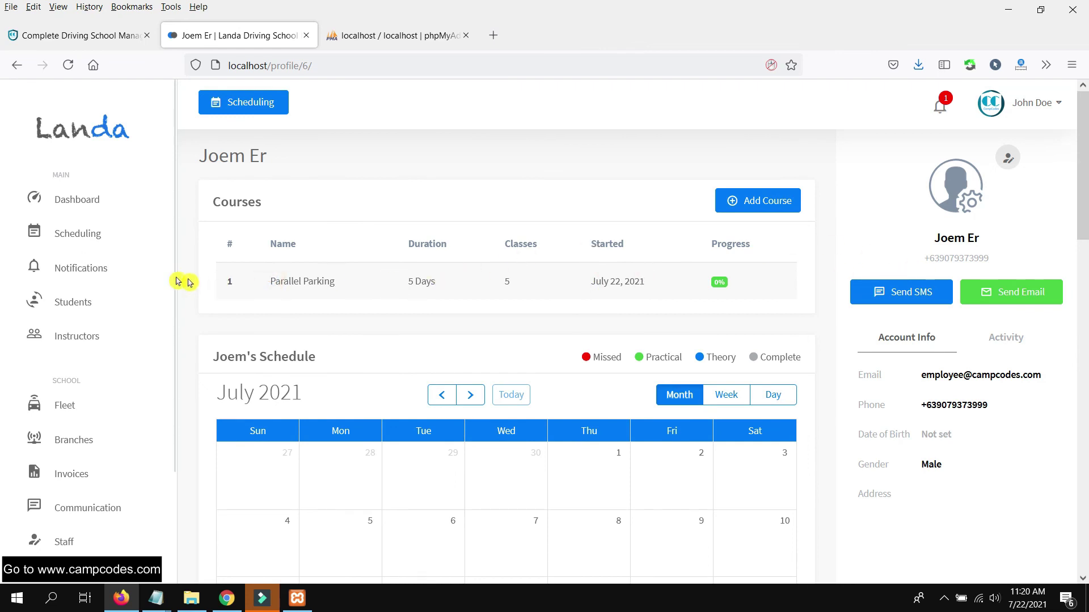
{"action": "left_click", "coordinate": [655, 271]}
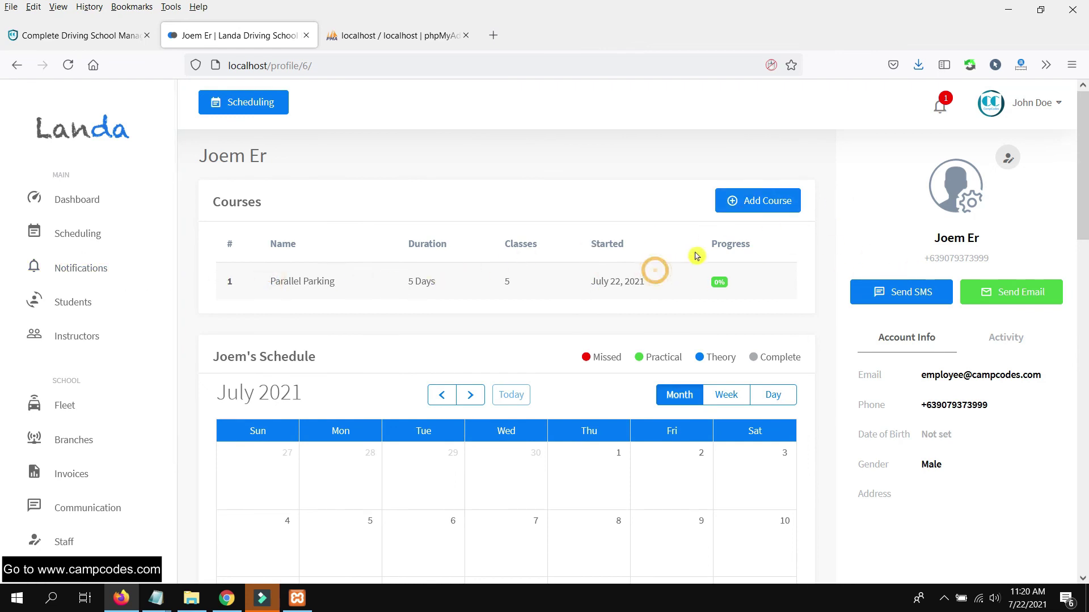
{"action": "scroll", "coordinate": [538, 258], "scroll_direction": "down", "scroll_amount": 8}
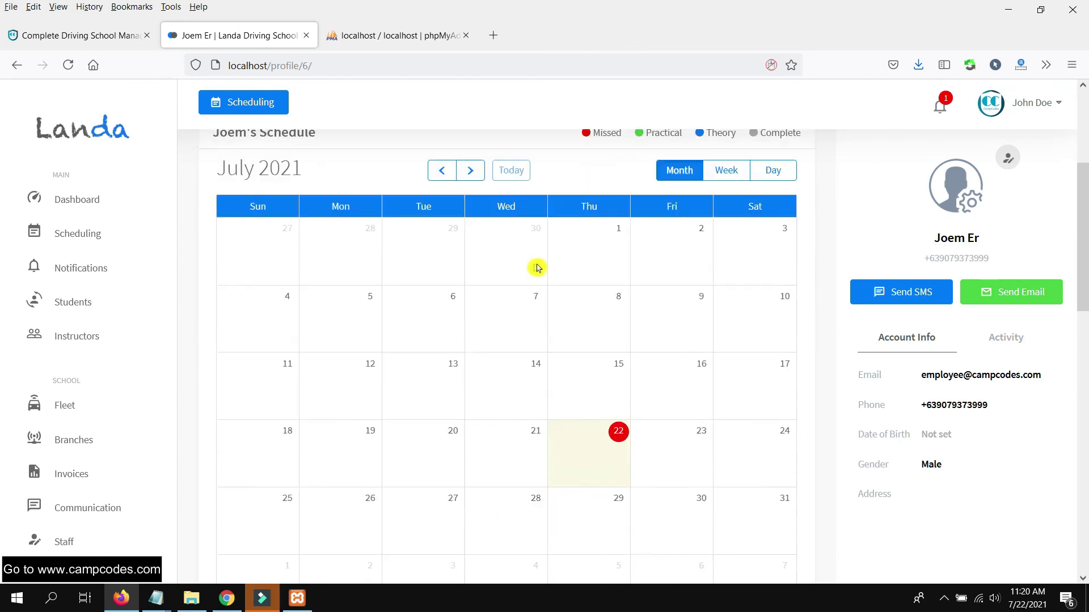
{"action": "scroll", "coordinate": [621, 261], "scroll_direction": "down", "scroll_amount": 7}
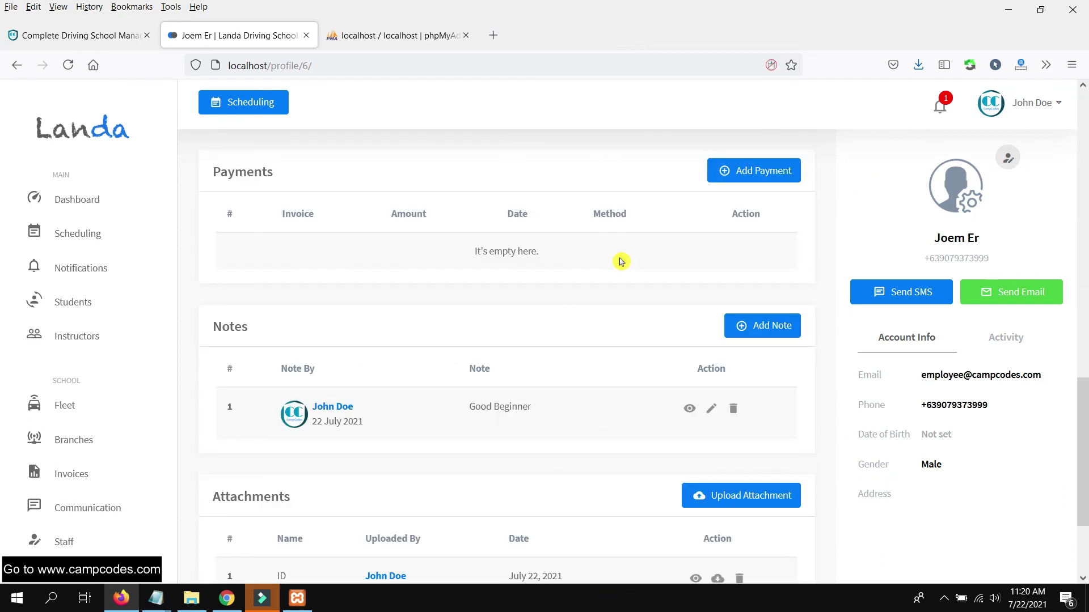
{"action": "scroll", "coordinate": [621, 262], "scroll_direction": "down", "scroll_amount": 3}
{"action": "scroll", "coordinate": [550, 326], "scroll_direction": "up", "scroll_amount": 15}
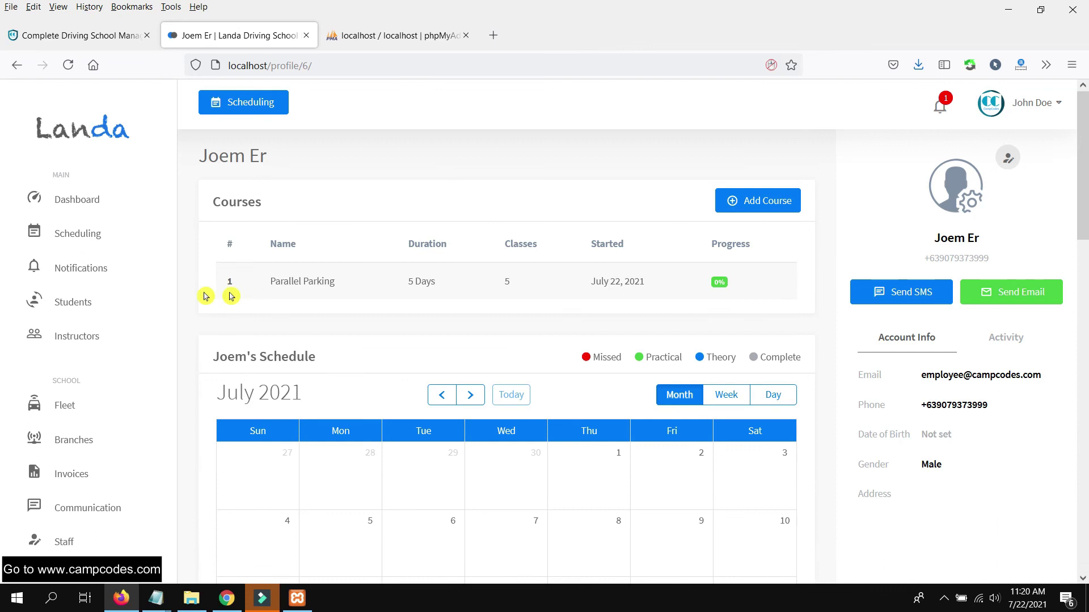
{"action": "left_click", "coordinate": [82, 236]}
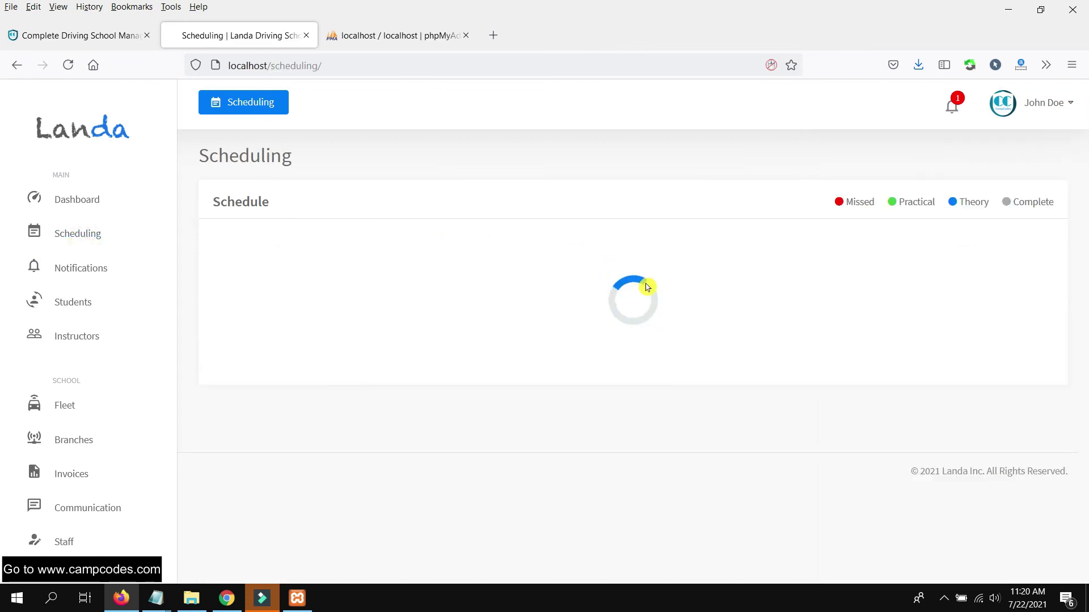
- Open the other student's profile and preview scheduling a July 22 class without saving
{"action": "left_click", "coordinate": [71, 299]}
{"action": "left_click", "coordinate": [502, 353]}
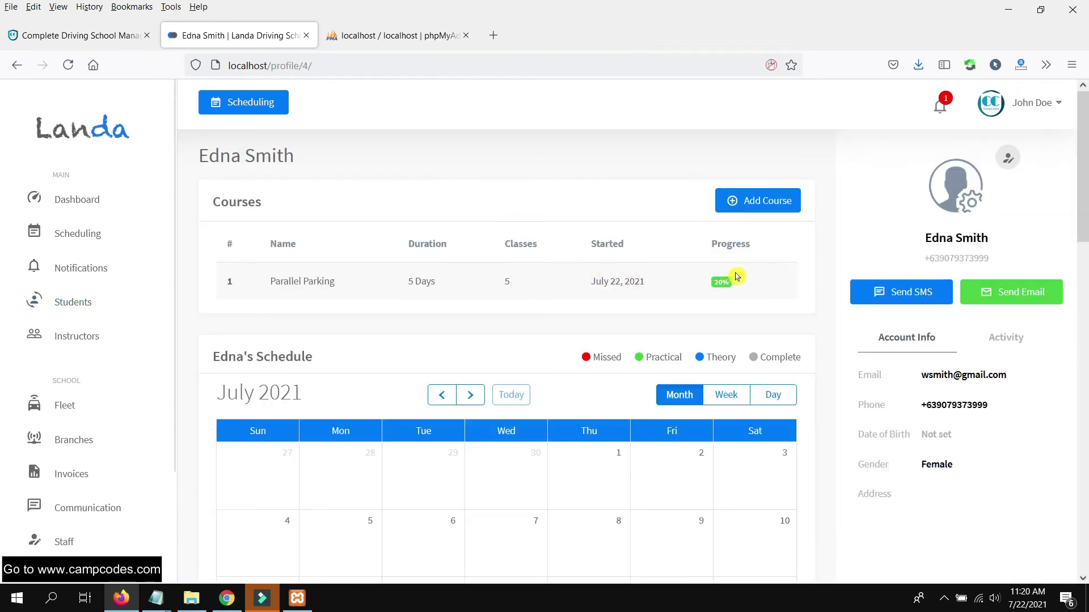
{"action": "scroll", "coordinate": [732, 281], "scroll_direction": "down", "scroll_amount": 8}
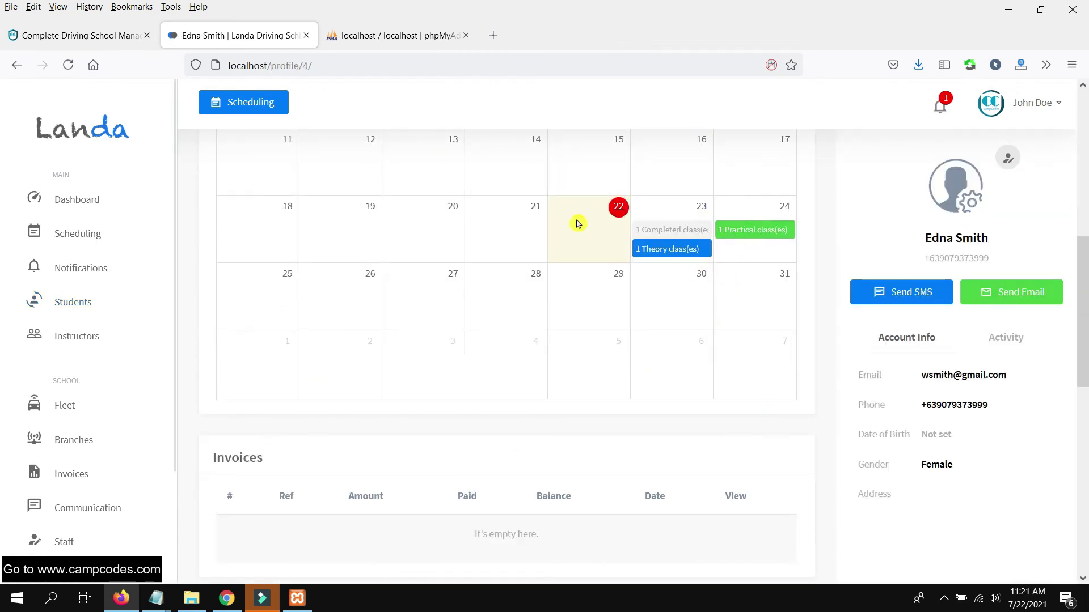
{"action": "left_click", "coordinate": [596, 223]}
{"action": "scroll", "coordinate": [975, 267], "scroll_direction": "down", "scroll_amount": 2}
{"action": "scroll", "coordinate": [970, 294], "scroll_direction": "up", "scroll_amount": 2}
{"action": "left_click", "coordinate": [471, 328]}
{"action": "scroll", "coordinate": [526, 335], "scroll_direction": "down", "scroll_amount": 4}
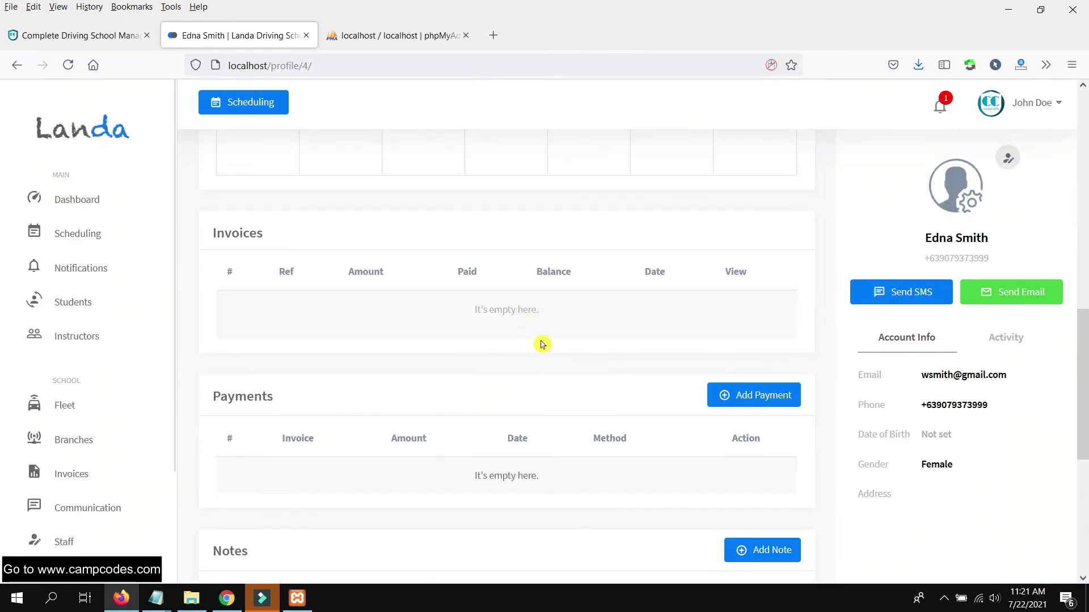
{"action": "scroll", "coordinate": [648, 347], "scroll_direction": "down", "scroll_amount": 1}
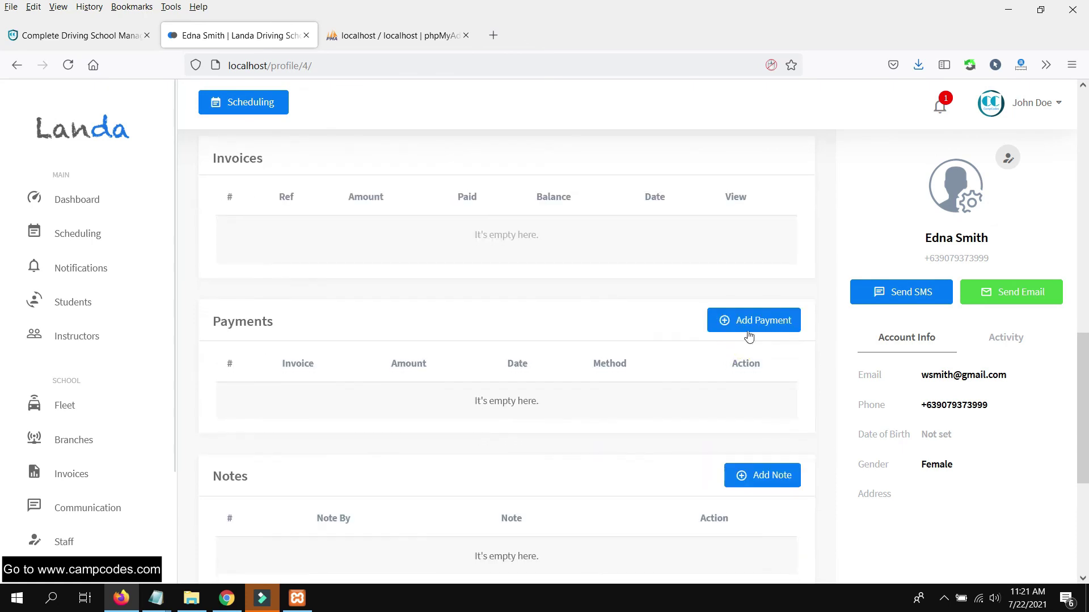
- Open the payment form, dismiss it unsaved, and go back to the Students list
{"action": "left_click", "coordinate": [777, 321]}
{"action": "left_click", "coordinate": [956, 170]}
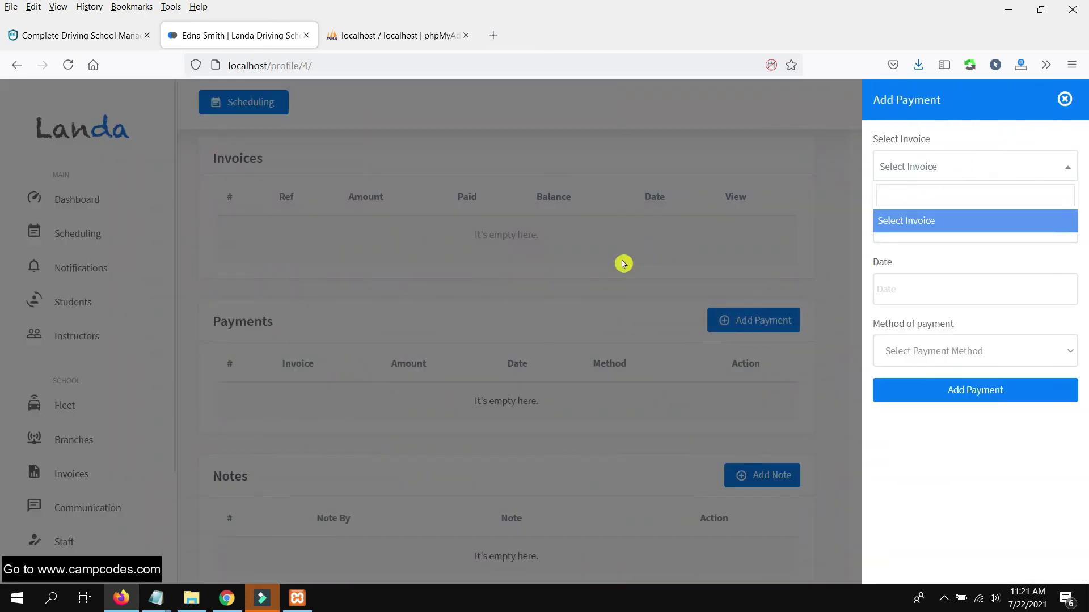
{"action": "left_click", "coordinate": [624, 264]}
{"action": "scroll", "coordinate": [705, 316], "scroll_direction": "up", "scroll_amount": 10}
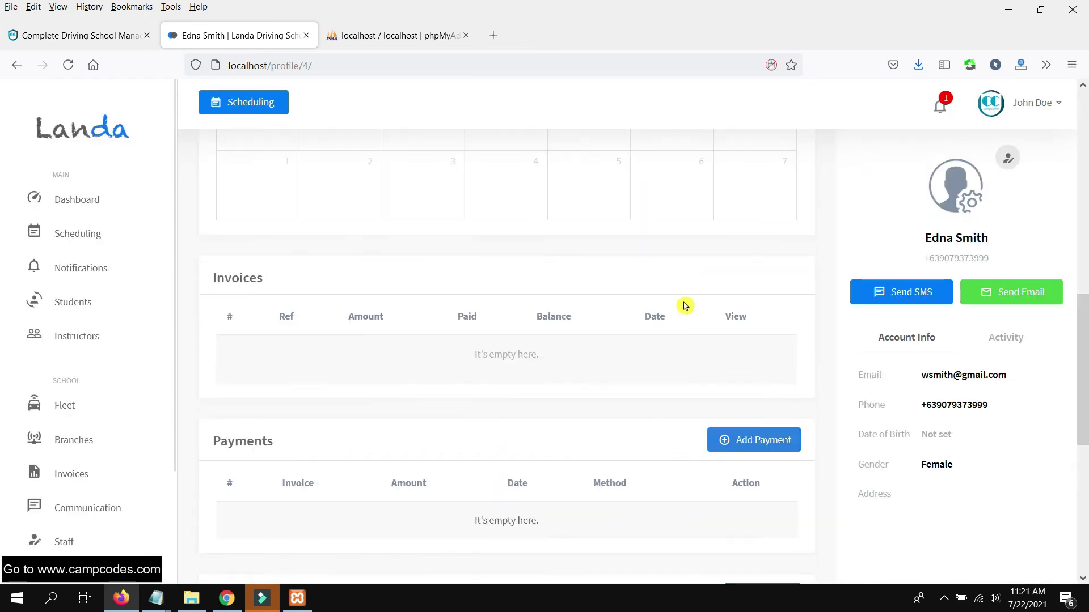
{"action": "left_click", "coordinate": [24, 64]}
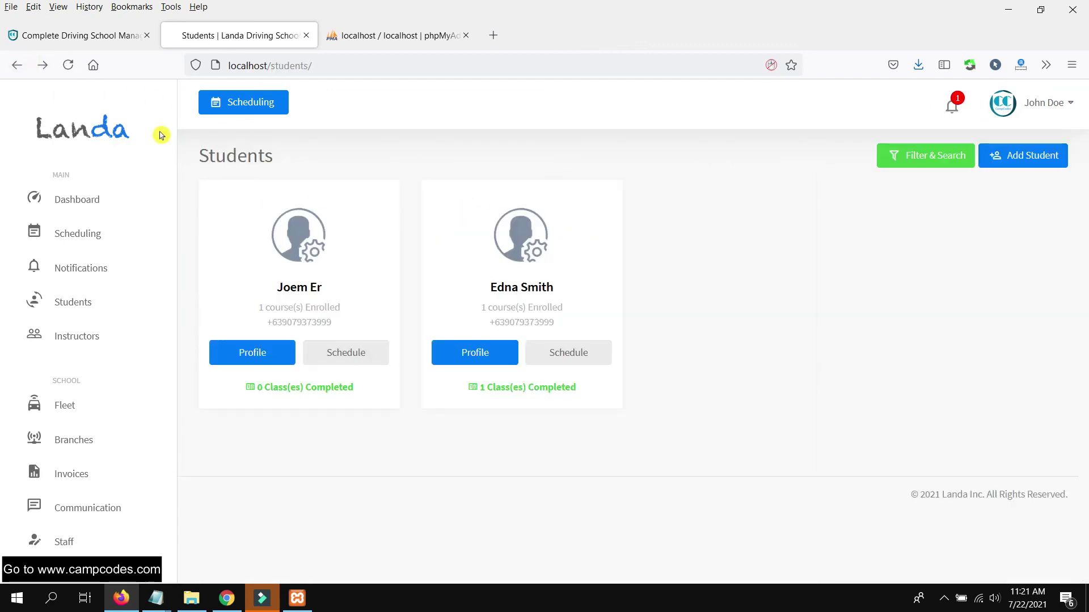